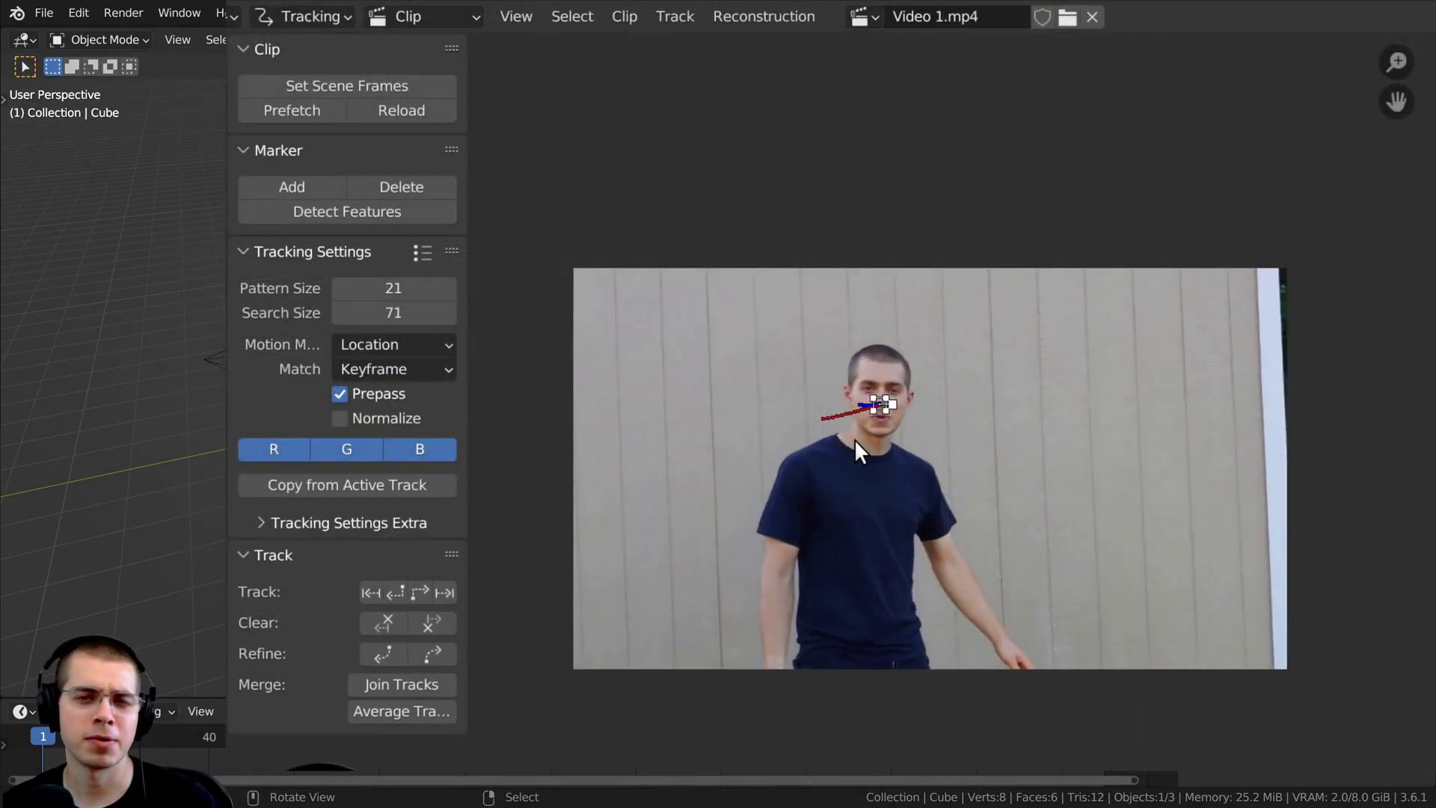
scroll(864, 447, up, 1)
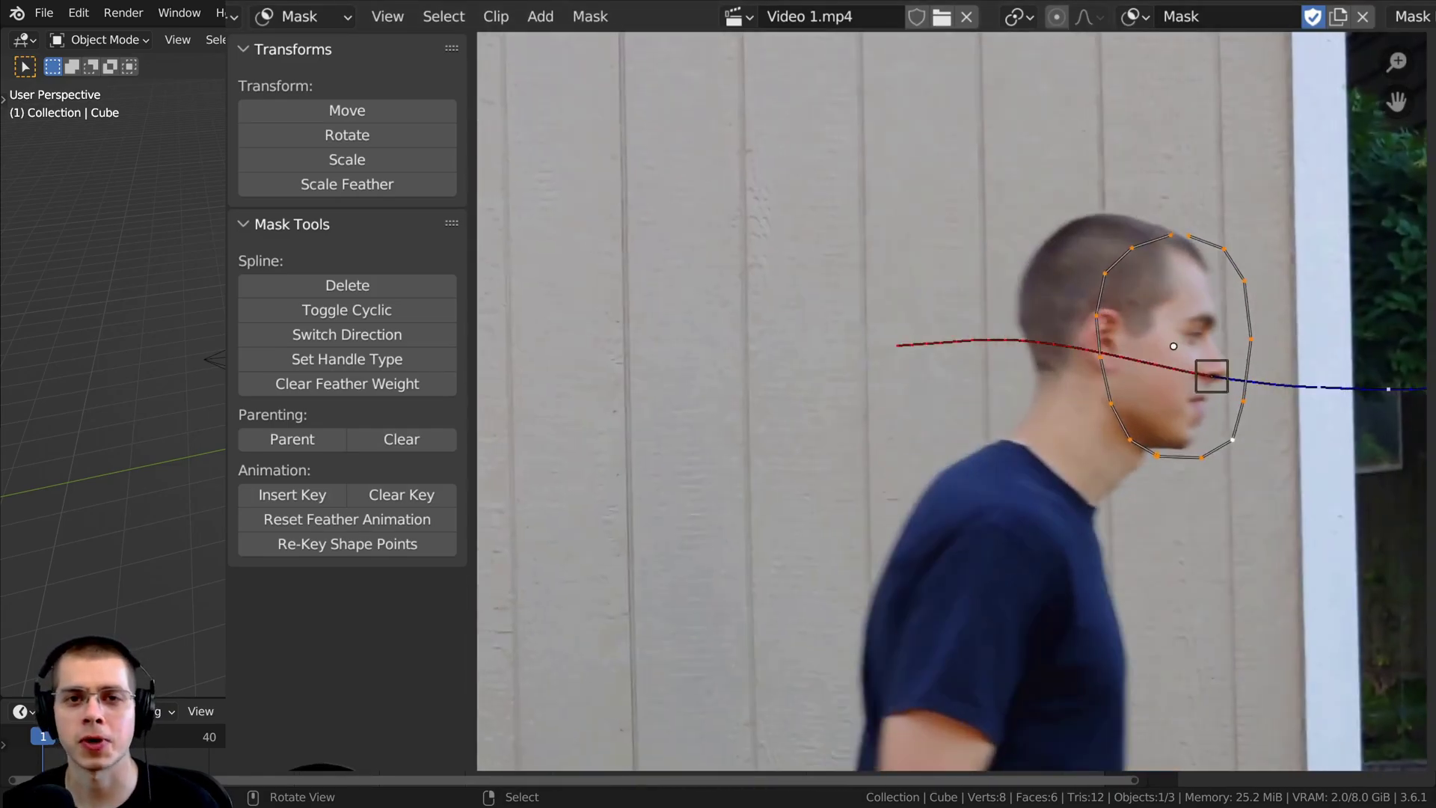
middle_drag(1188, 511, 833, 508)
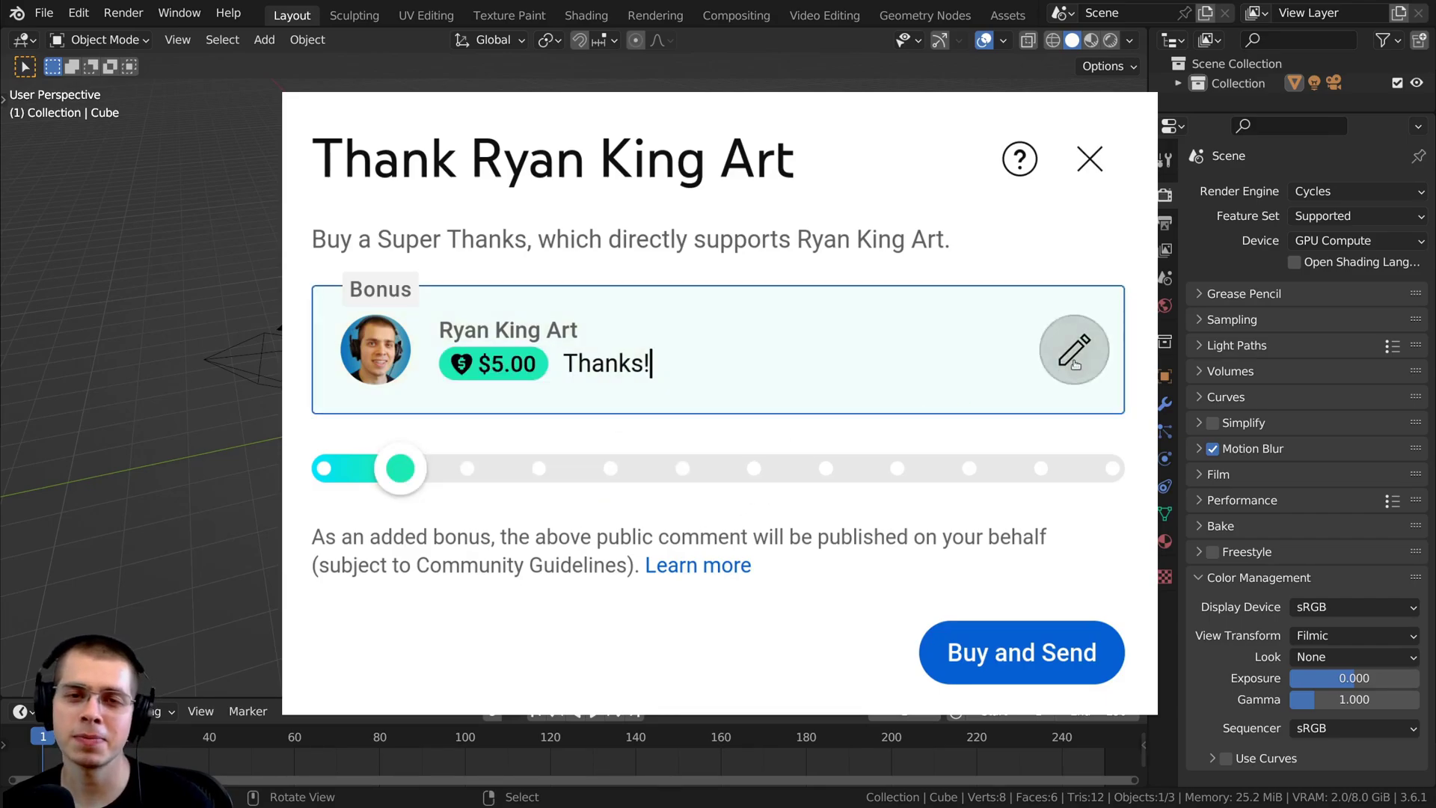
middle_drag(670, 307, 683, 298)
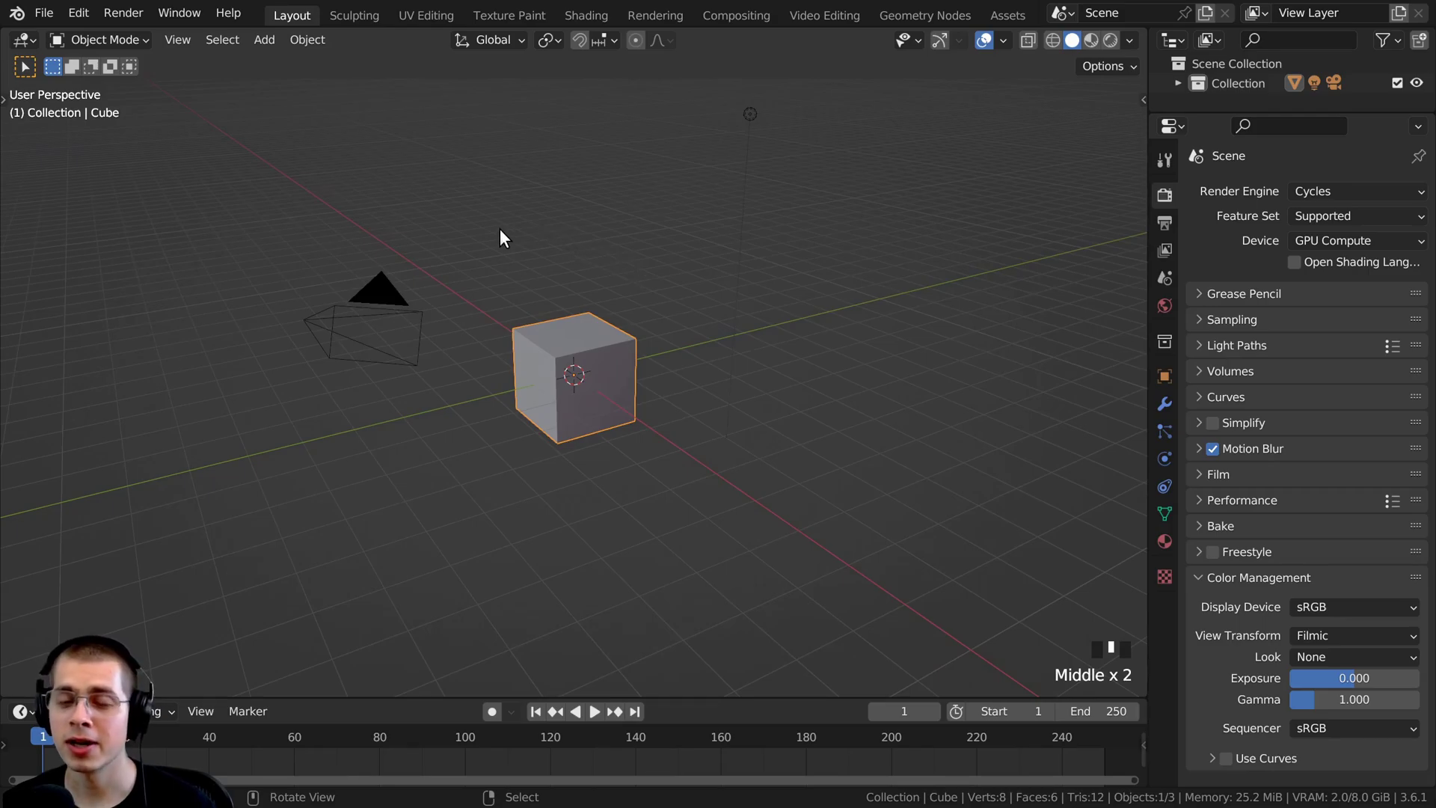
- Create a new file from the Video Editing template
click(47, 14)
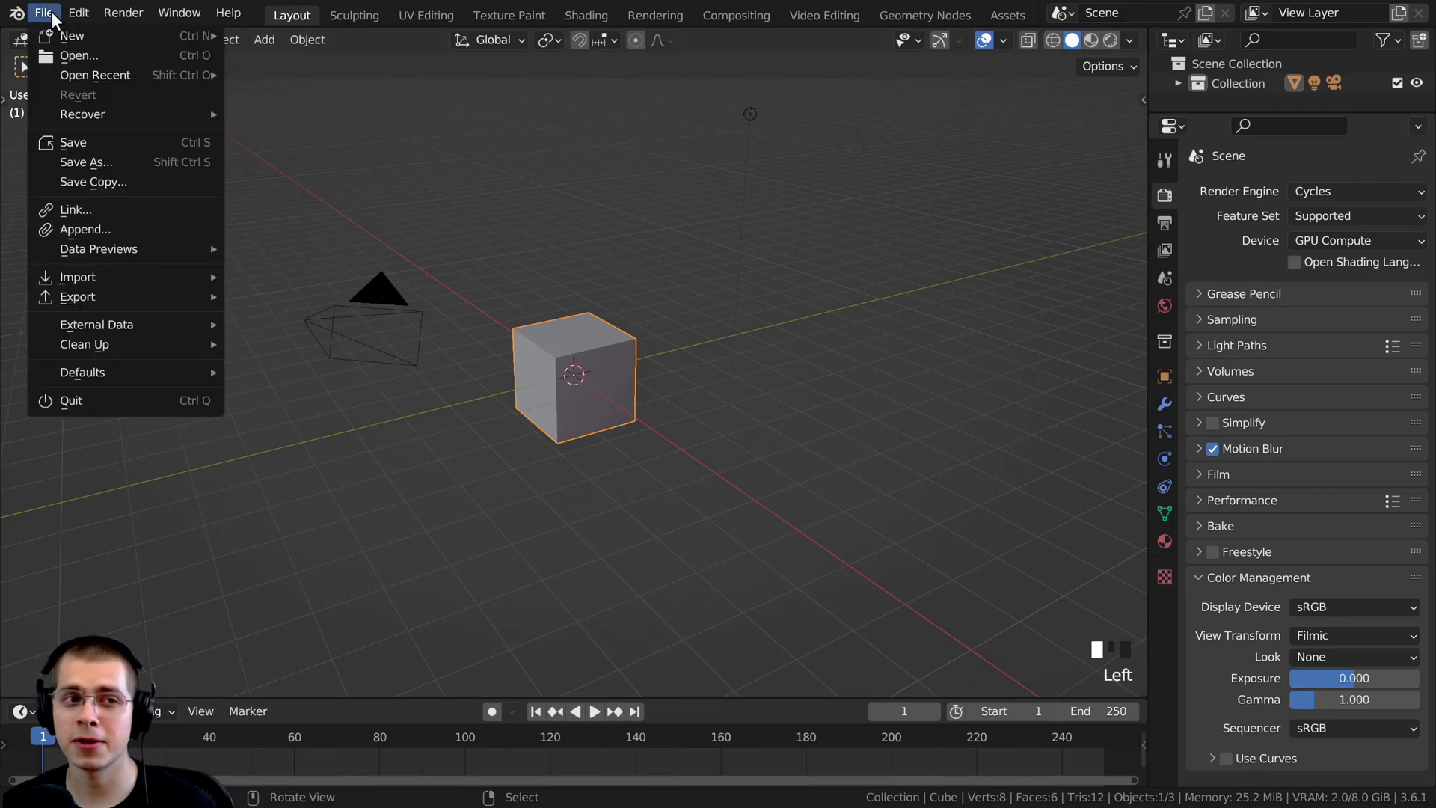
mouse_move(71, 36)
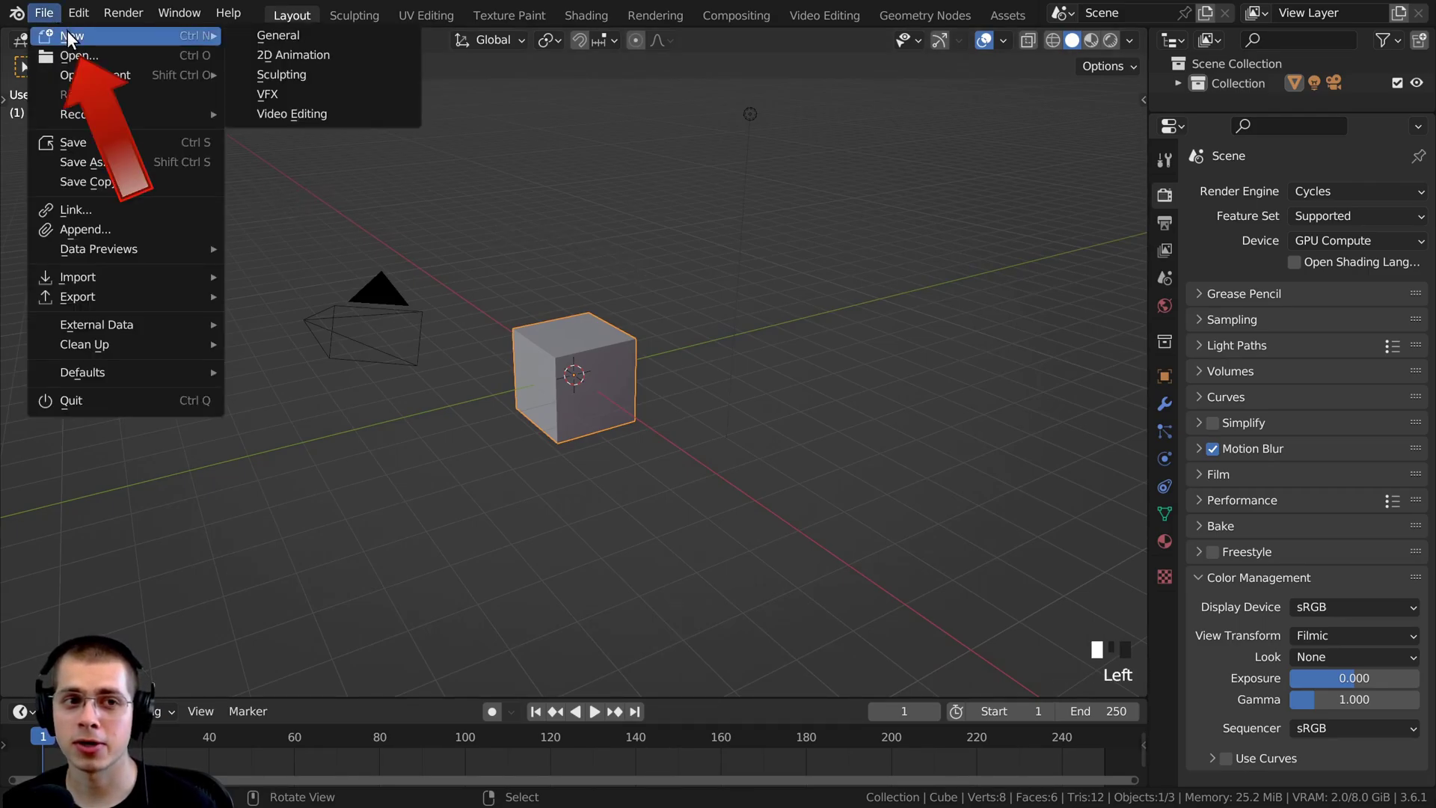
click(298, 113)
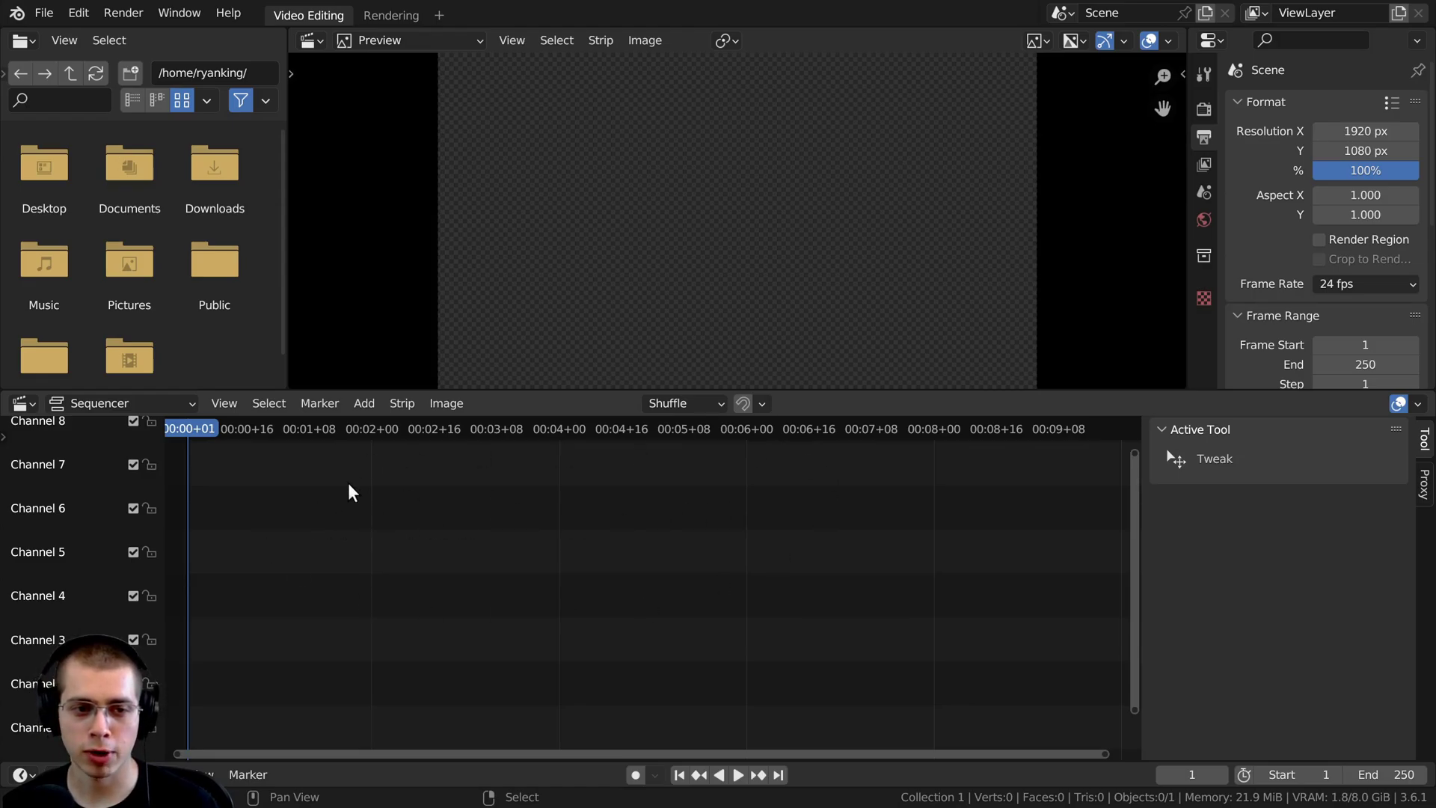
- Add the movie file Video 1.mp4 as a strip in the sequencer, starting at frame 1 on channel 1 with sound
key(shift+a)
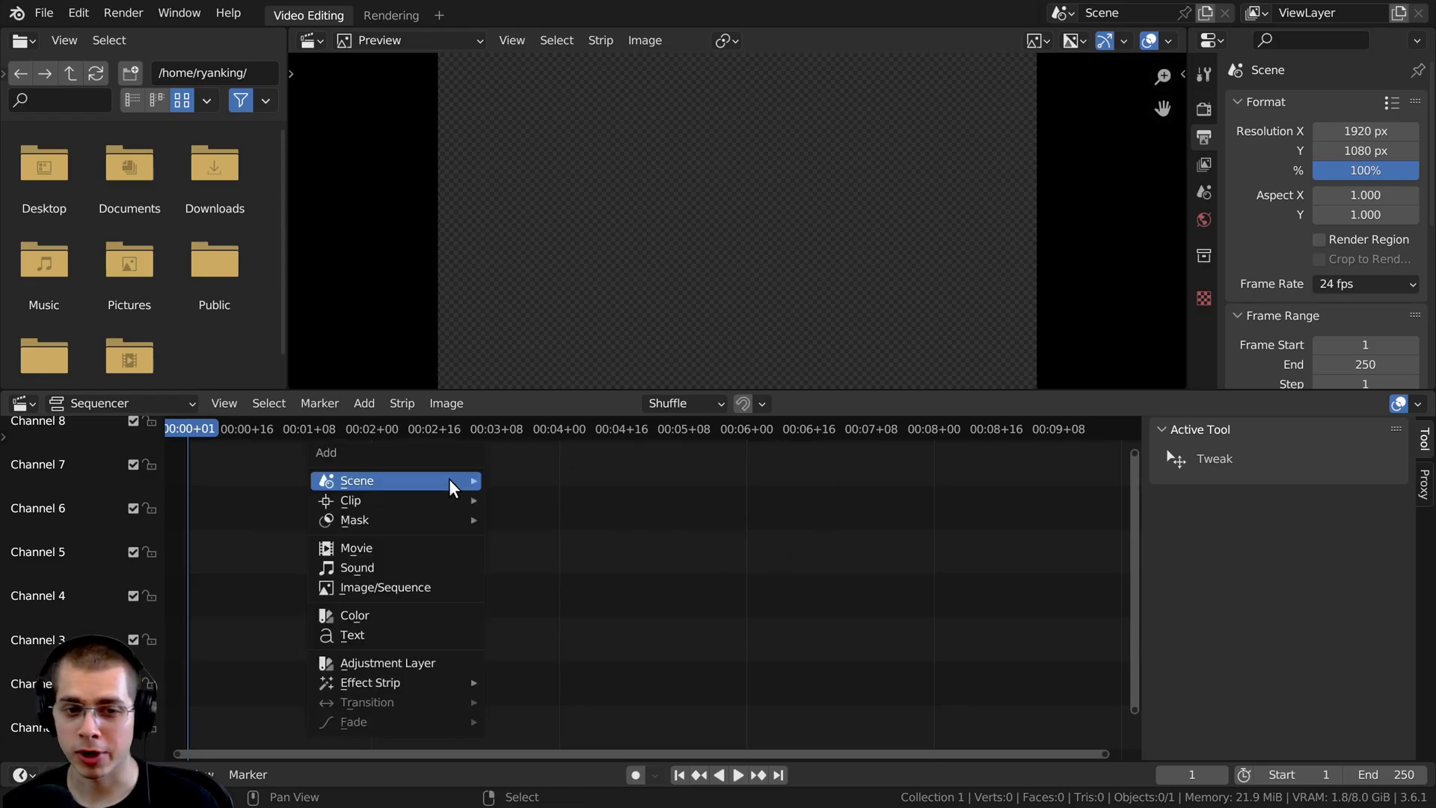
click(365, 402)
click(365, 401)
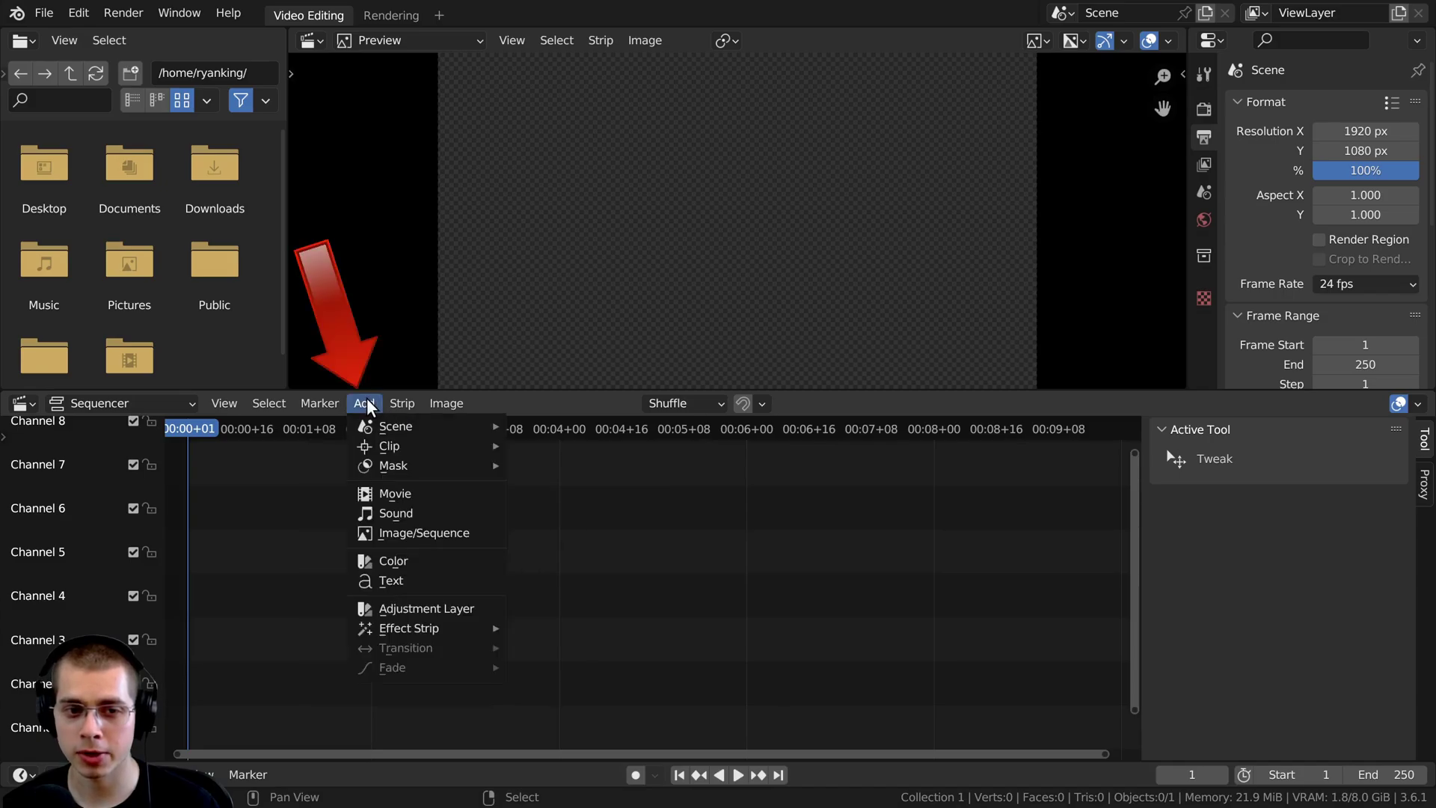
click(365, 402)
key(shift+a)
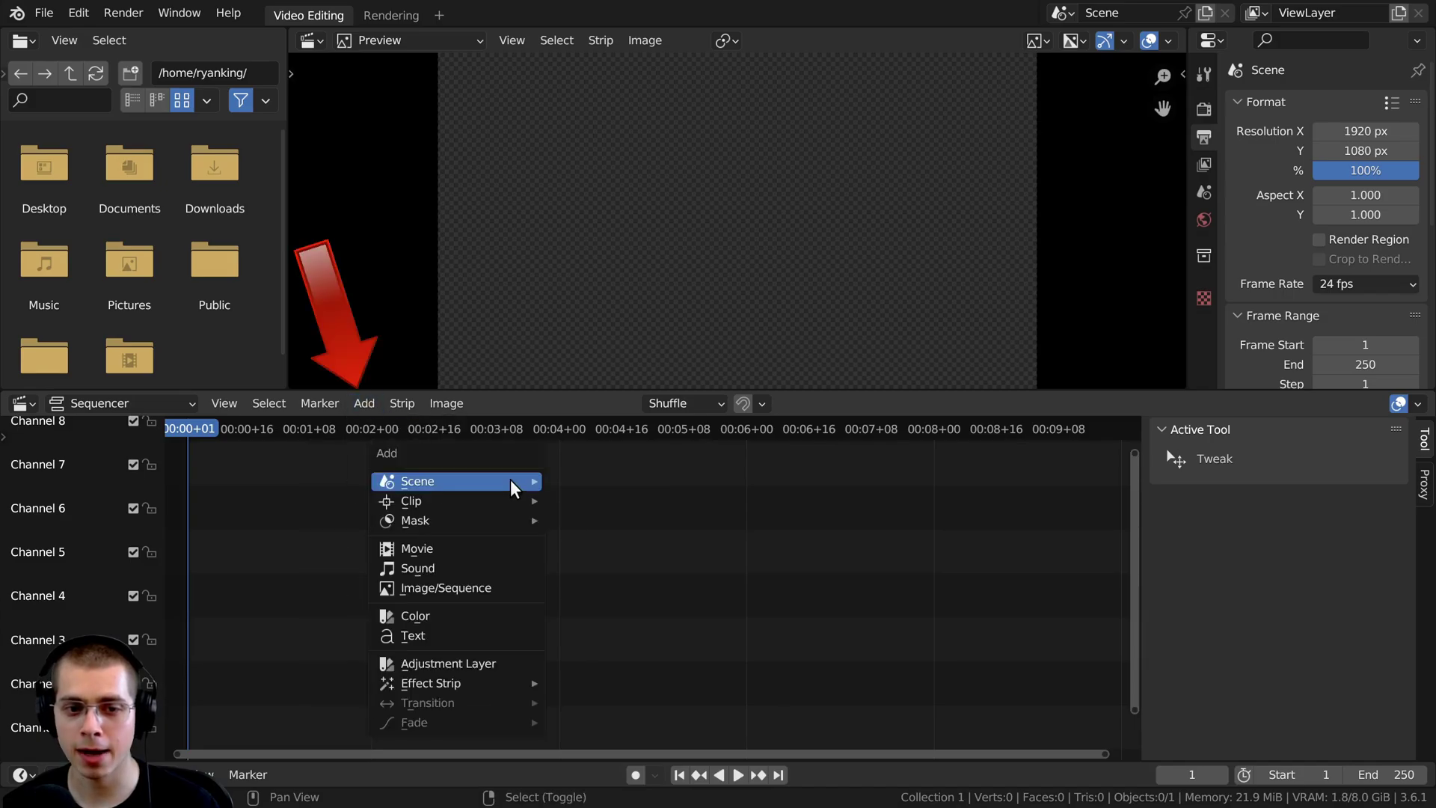
click(427, 549)
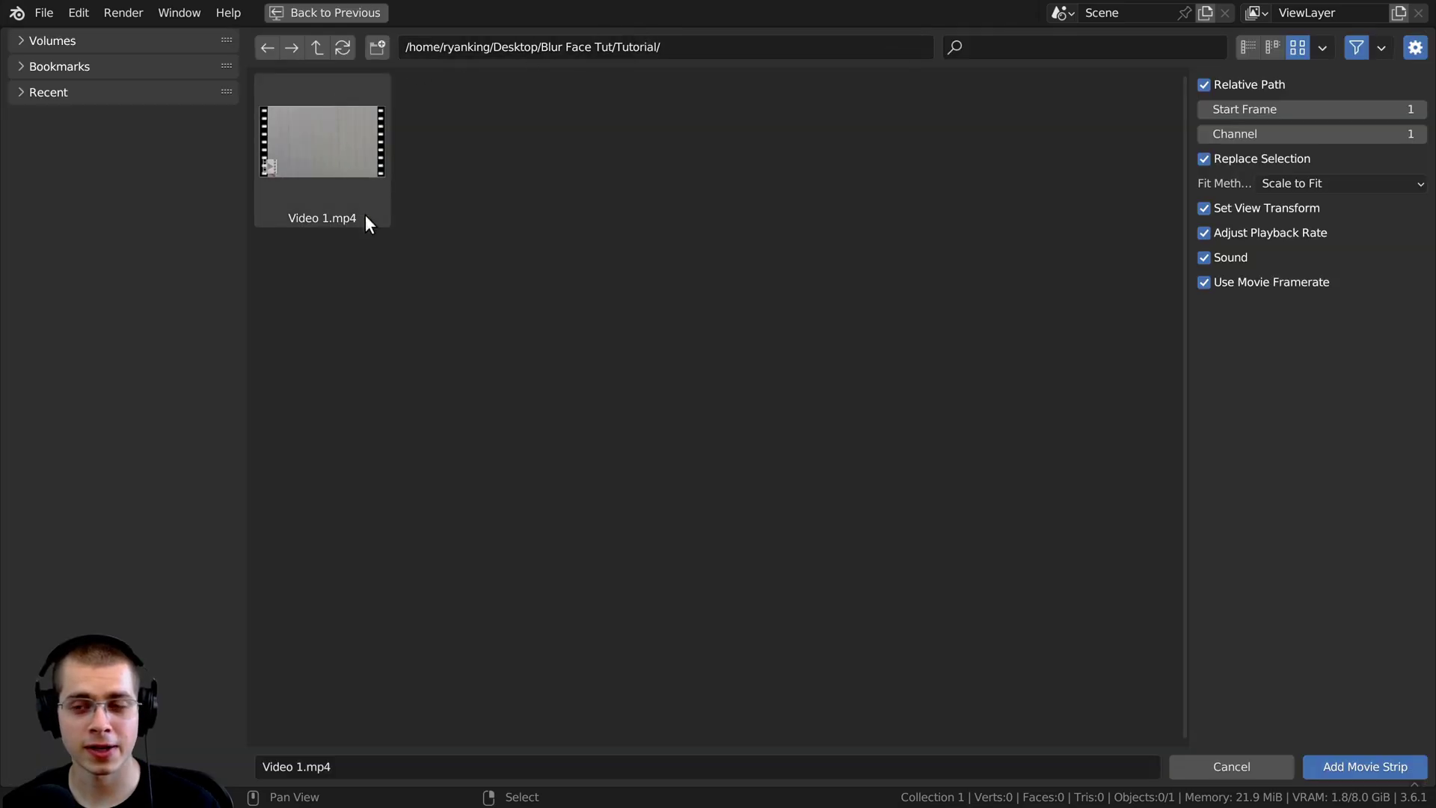
click(314, 152)
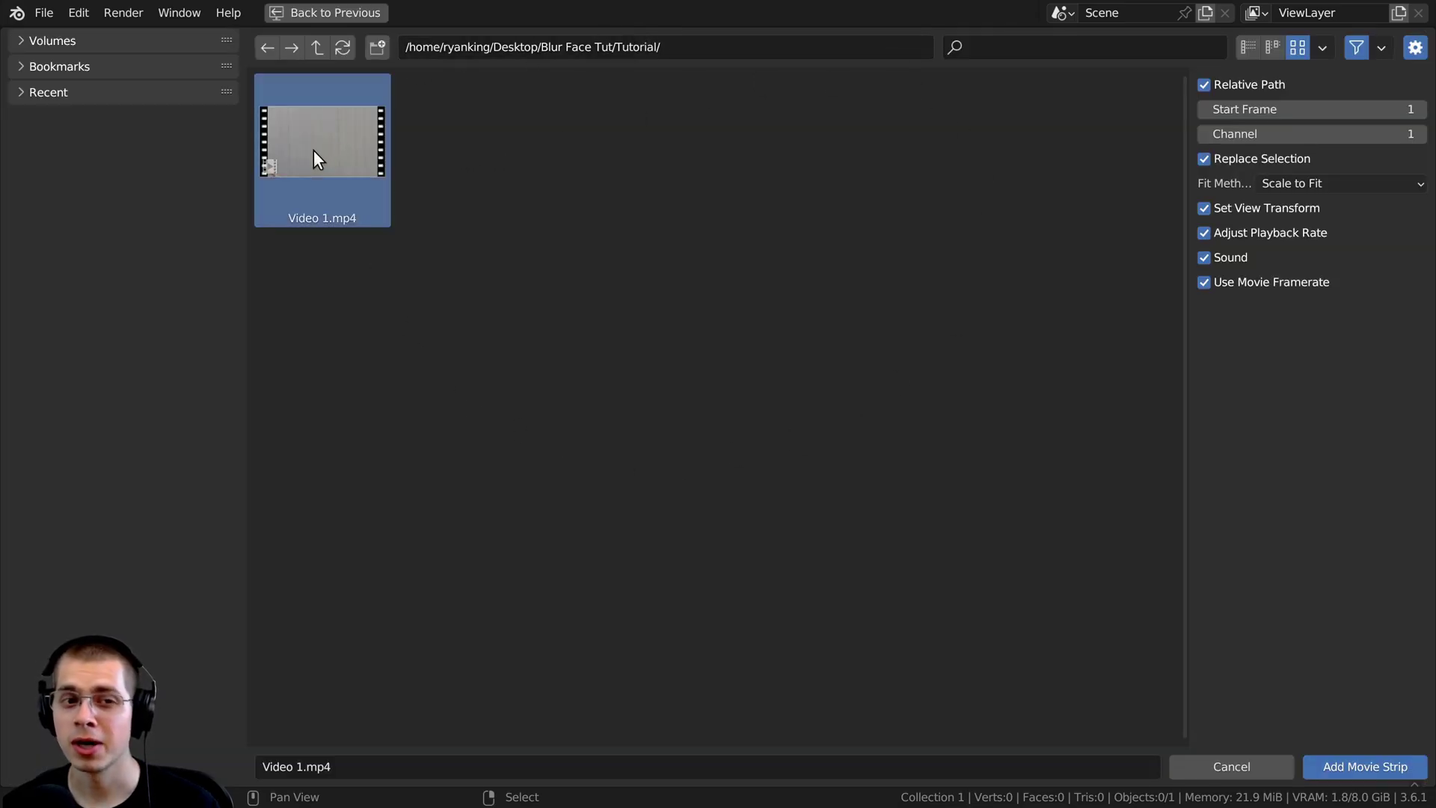
click(1330, 766)
- Turn on the waveform display for the audio strip of Video 1.mp4
scroll(315, 714, down, 4)
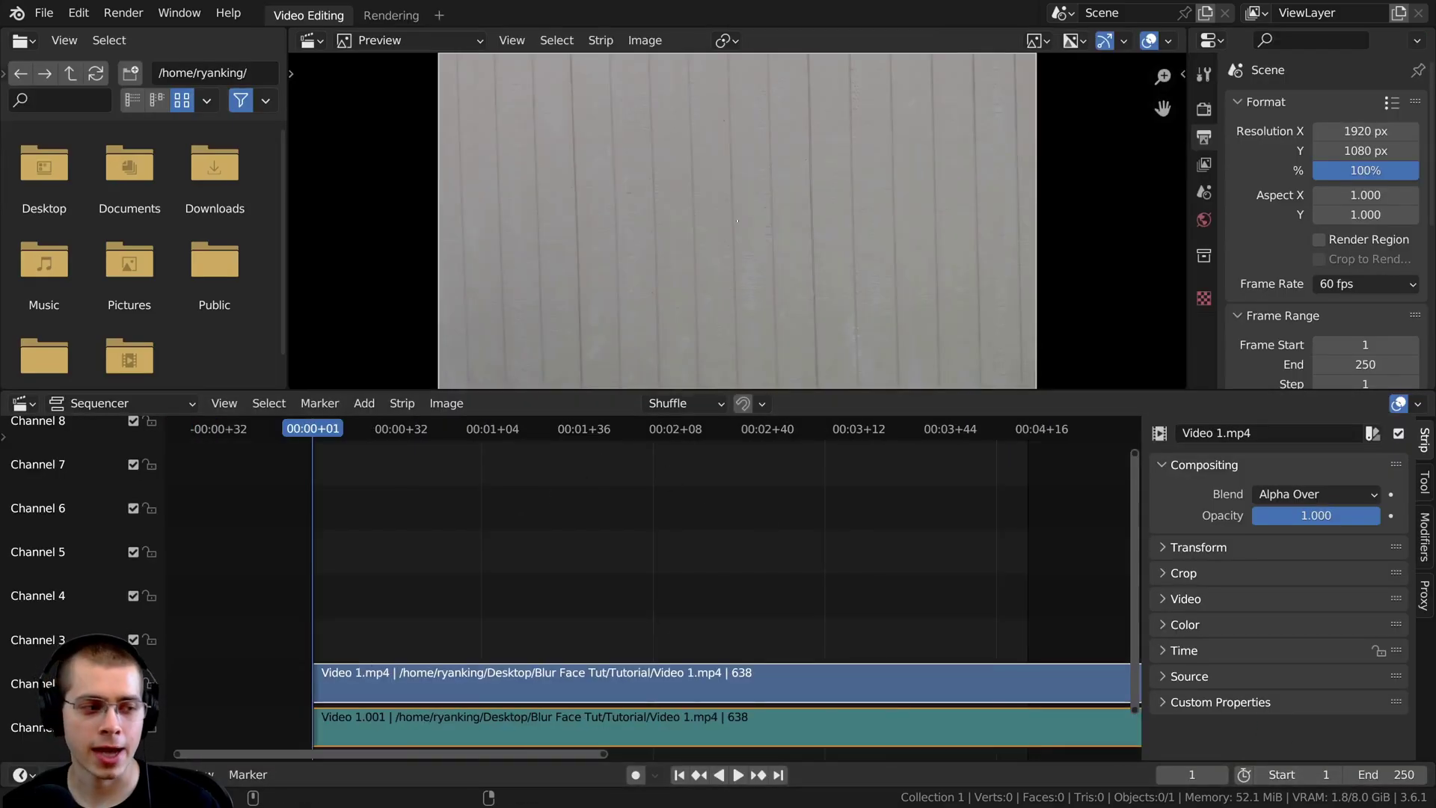
mouse_move(666, 465)
mouse_down()
mouse_move(664, 453)
mouse_move(677, 475)
mouse_move(658, 478)
mouse_up()
ctrl+middle_drag(492, 609, 513, 697)
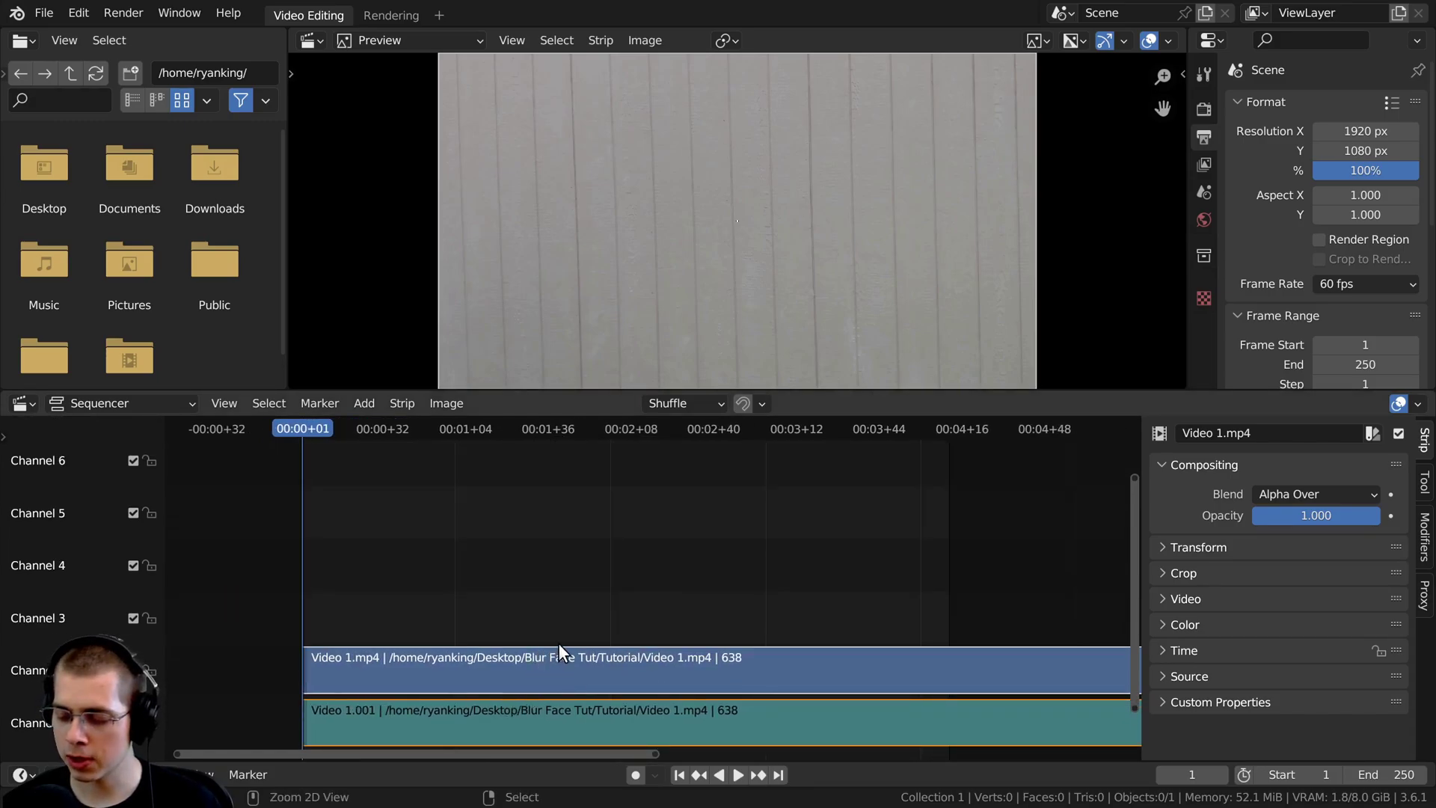
ctrl+middle_drag(590, 620, 595, 587)
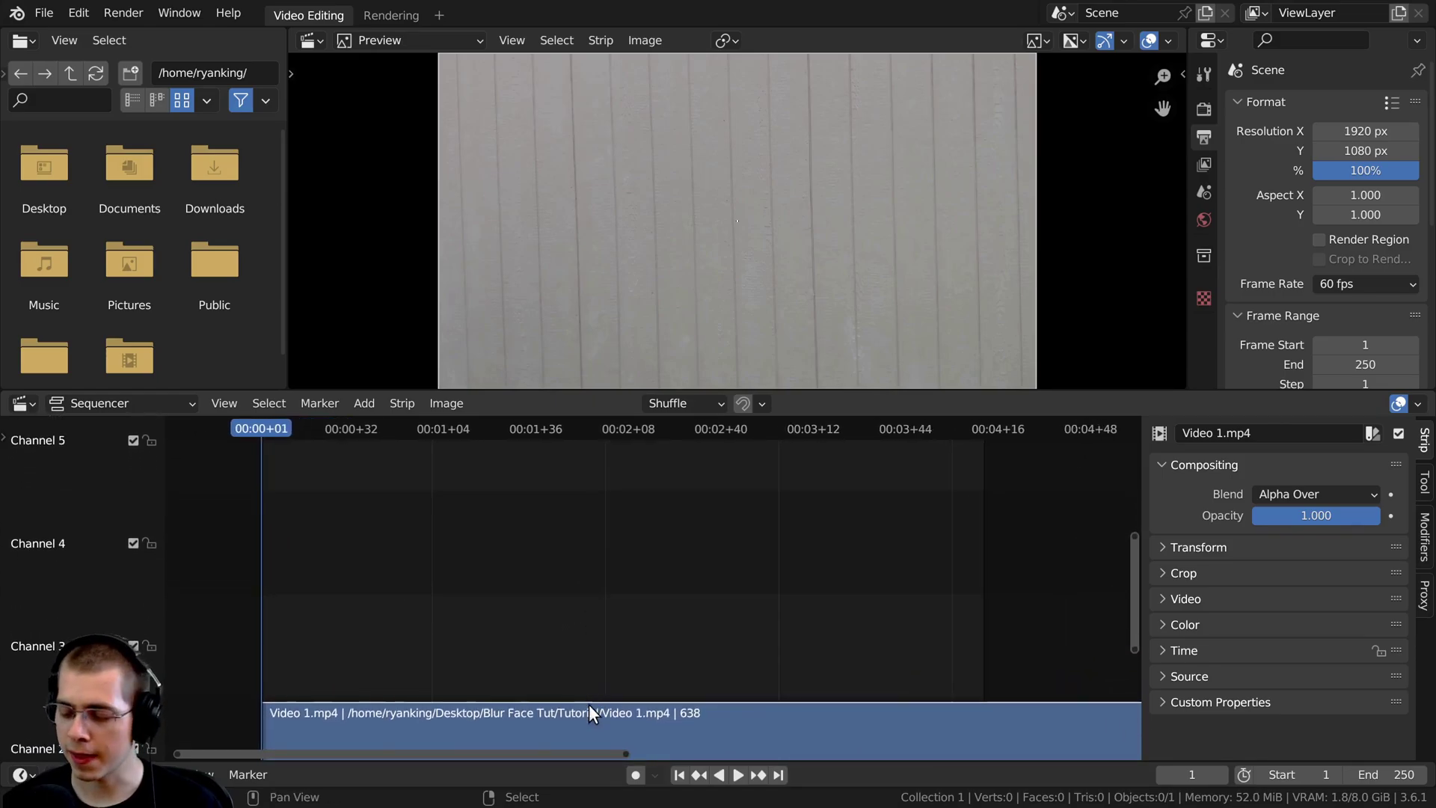
middle_drag(587, 722, 565, 516)
scroll(651, 568, down, 2)
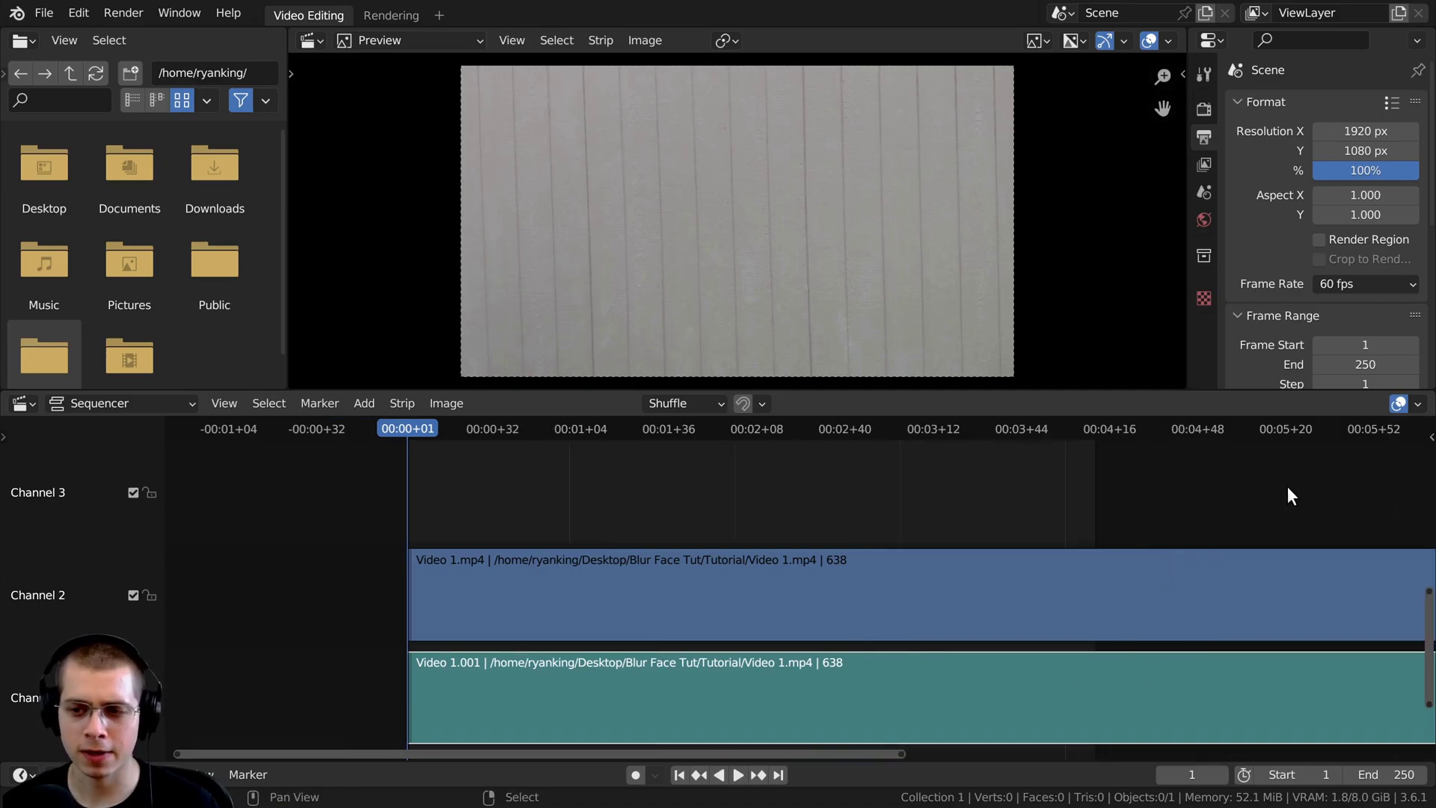
click(1260, 560)
scroll(613, 661, down, 3)
scroll(643, 671, down, 5)
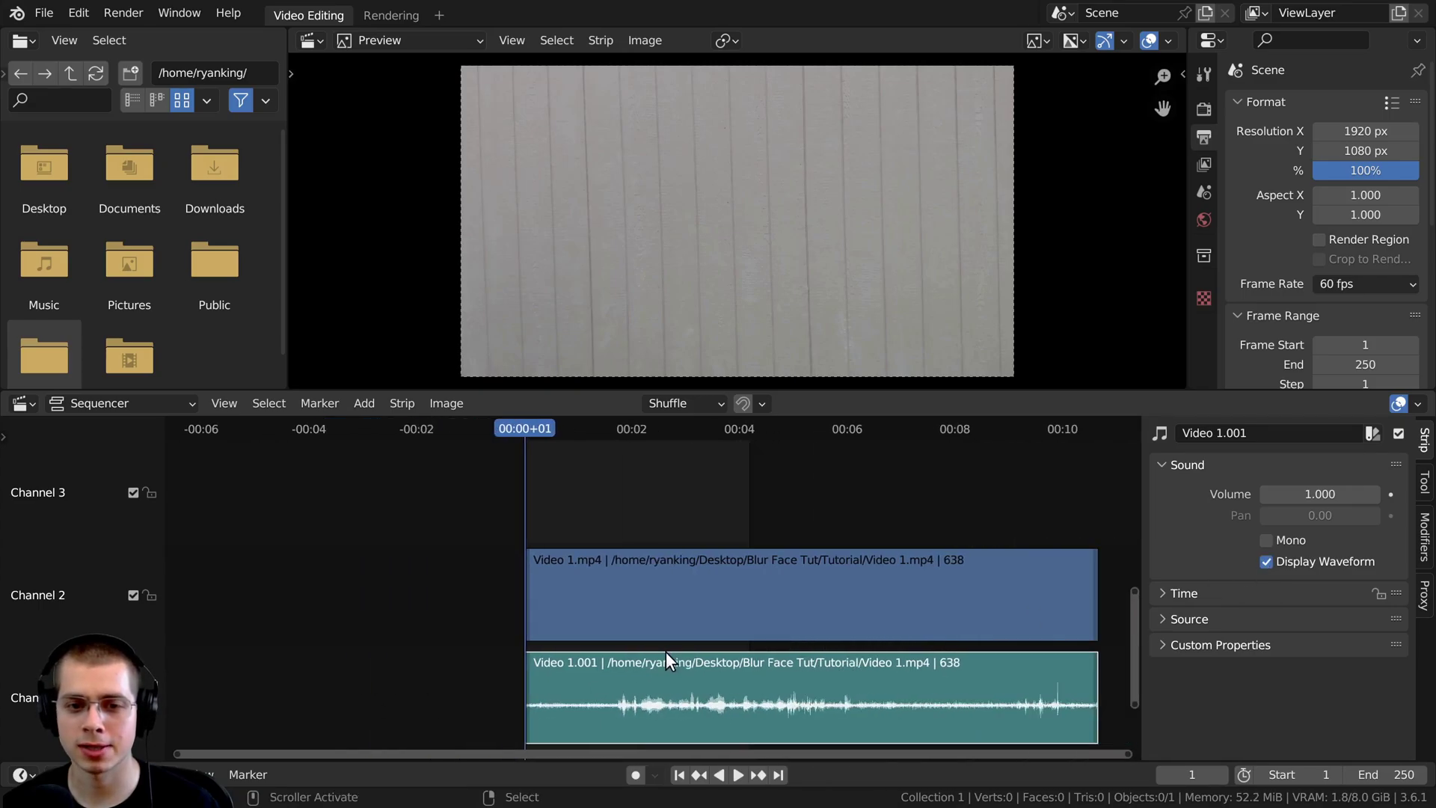
- Play the clip back and check the scene's output frame rate and its options
middle_drag(524, 652, 428, 650)
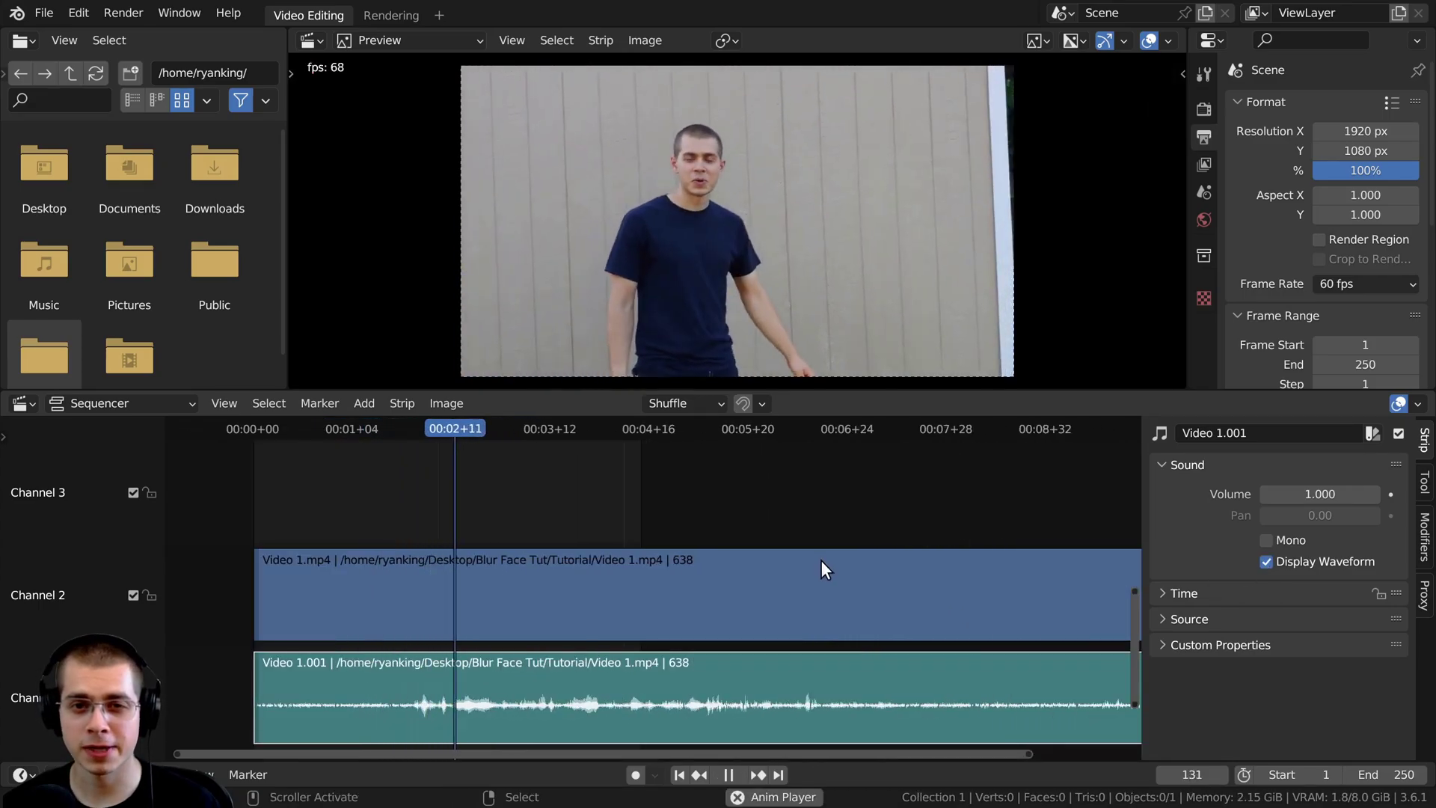
scroll(820, 561, down, 2)
key(space)
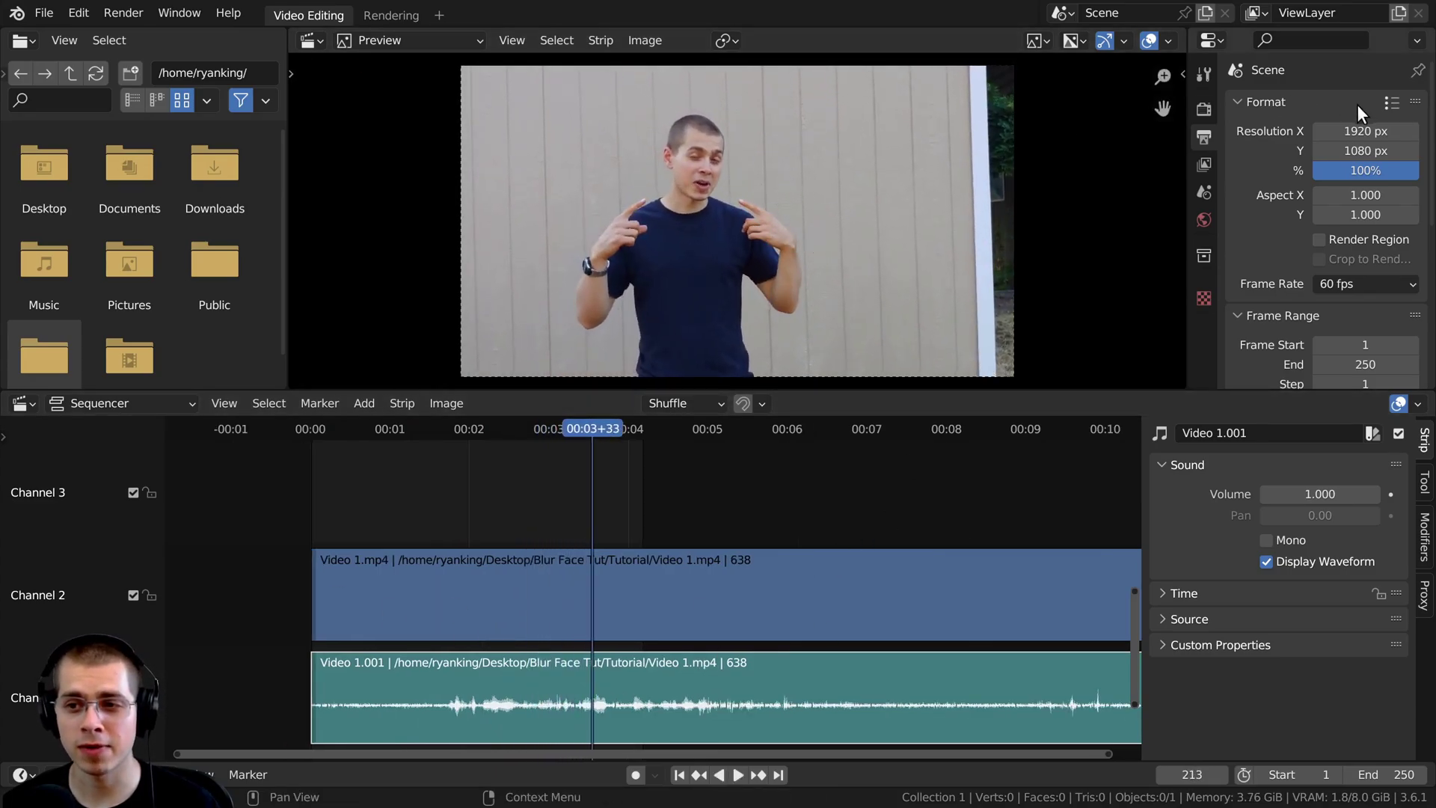
scroll(1331, 180, down, 2)
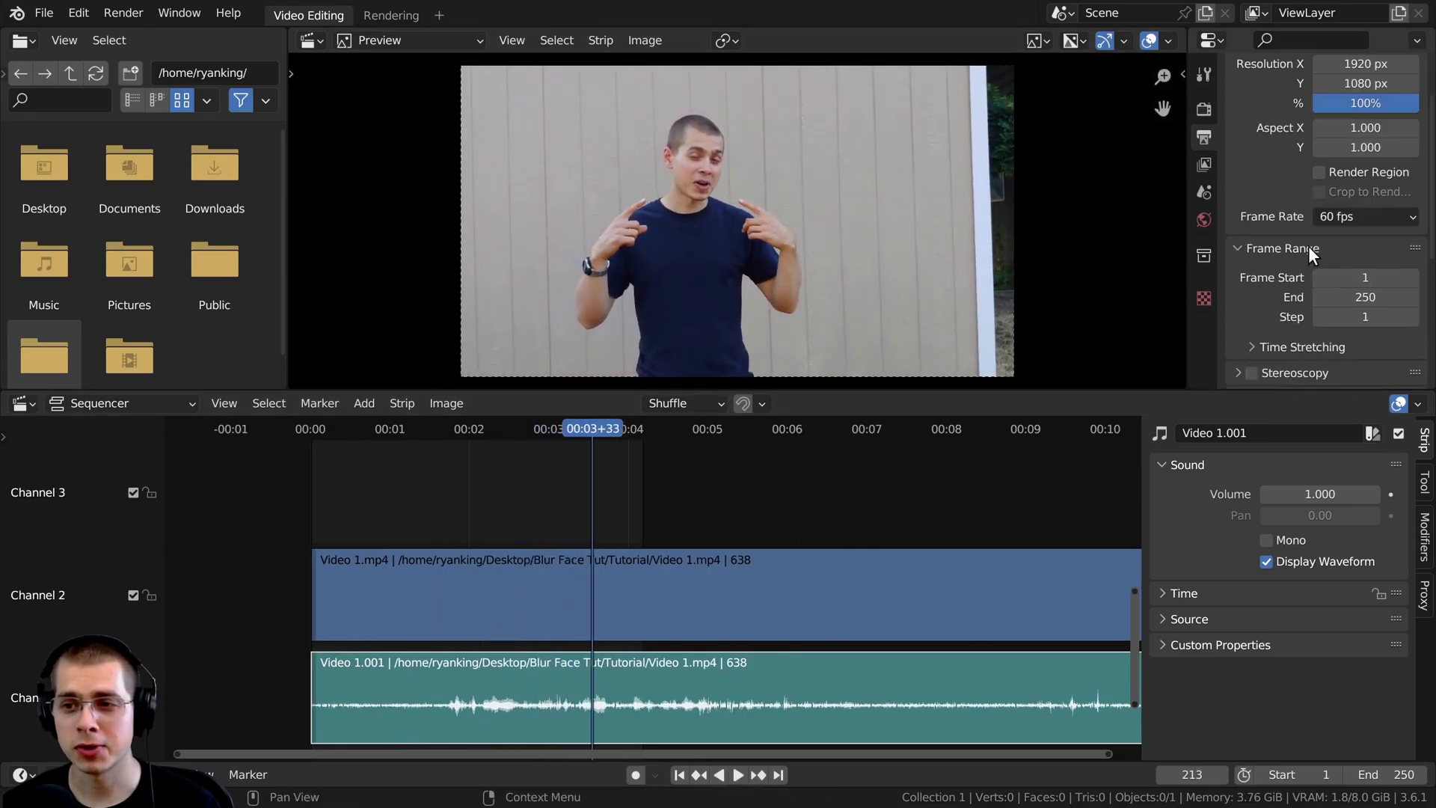
click(1359, 218)
click(1349, 206)
click(1350, 214)
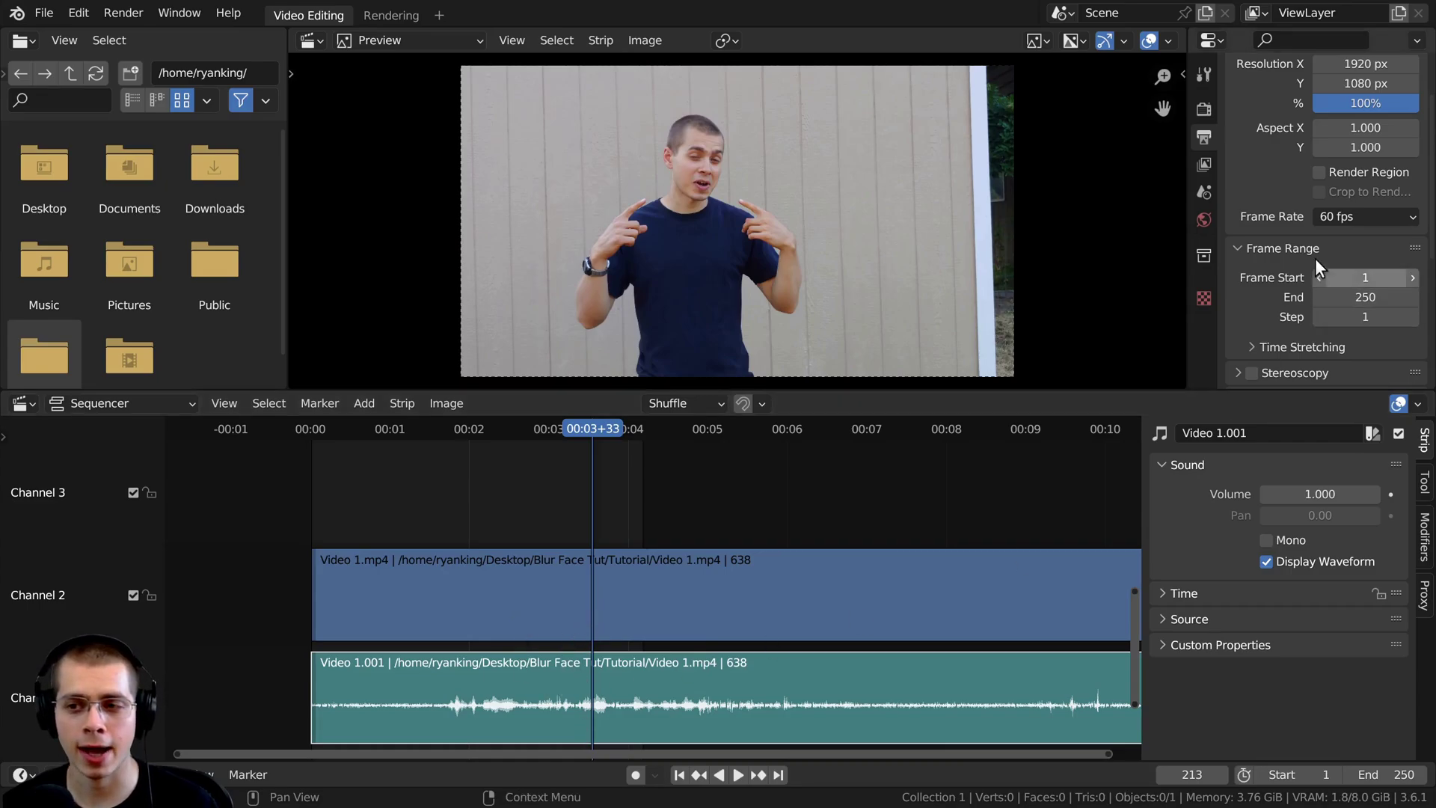
click(1350, 213)
click(1354, 218)
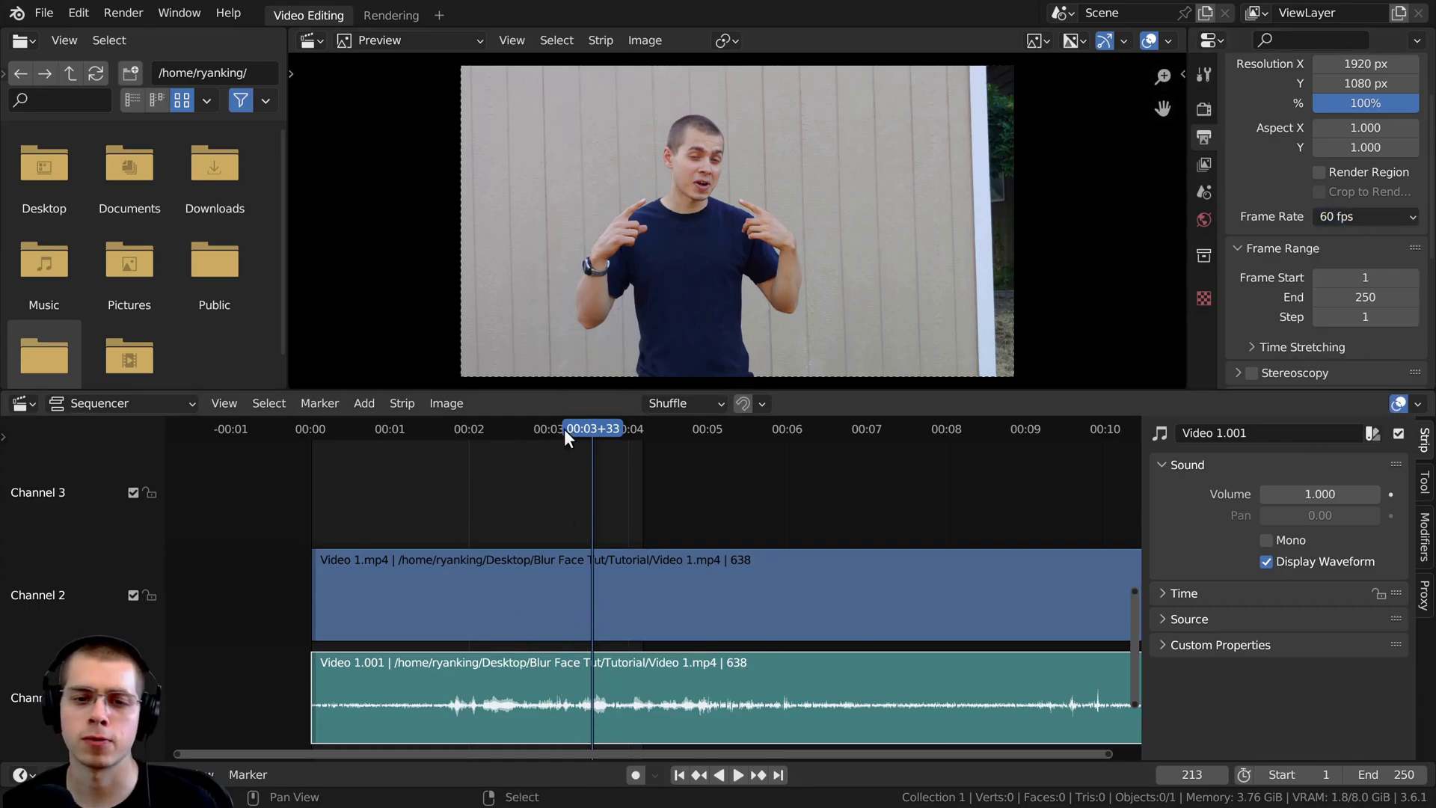
- Move the playhead back near the clip's start and replay it to check the playback speed
drag(588, 424, 414, 429)
key(space)
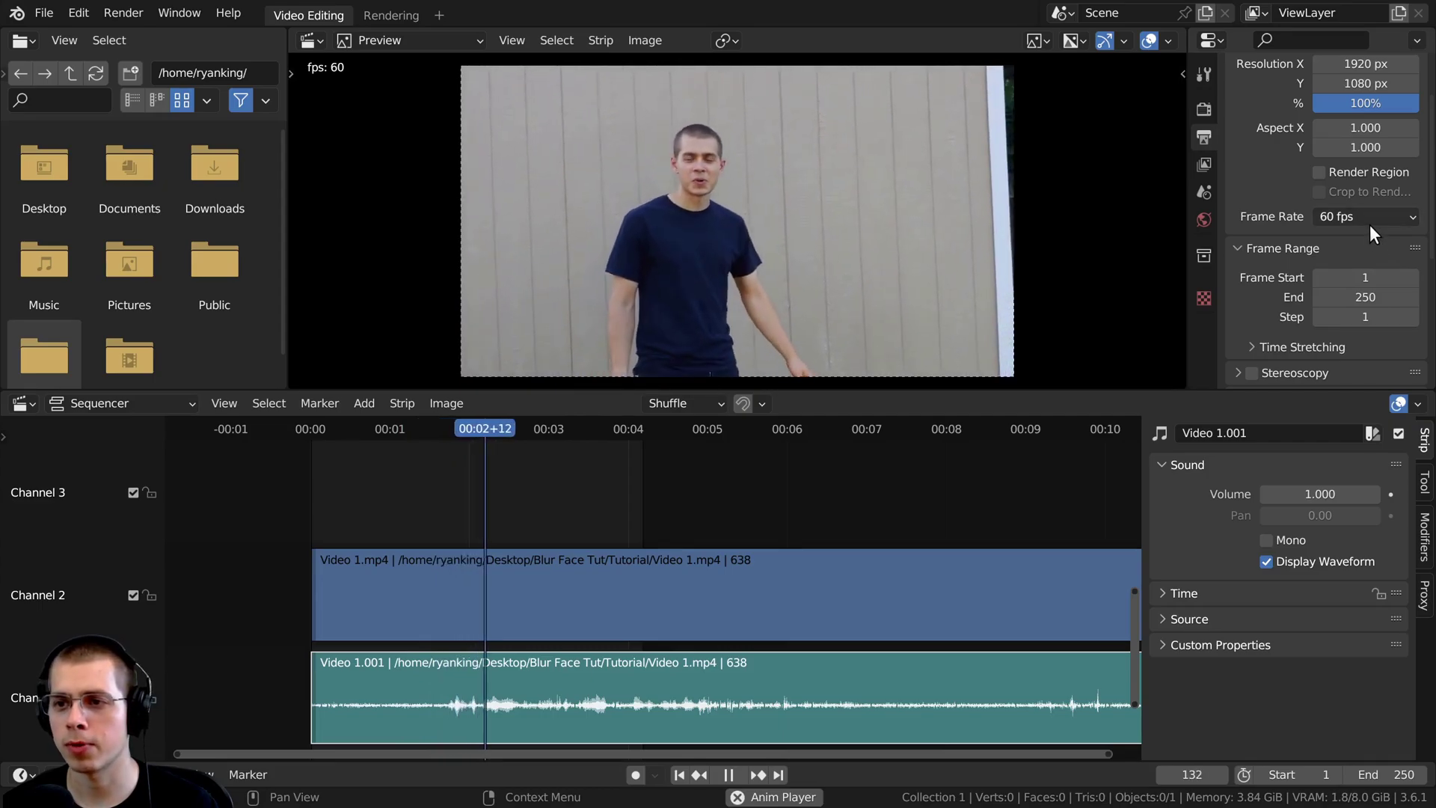
key(space)
- Select the Video 1.mp4 movie strip and set the render size to match it
scroll(1370, 221, up, 2)
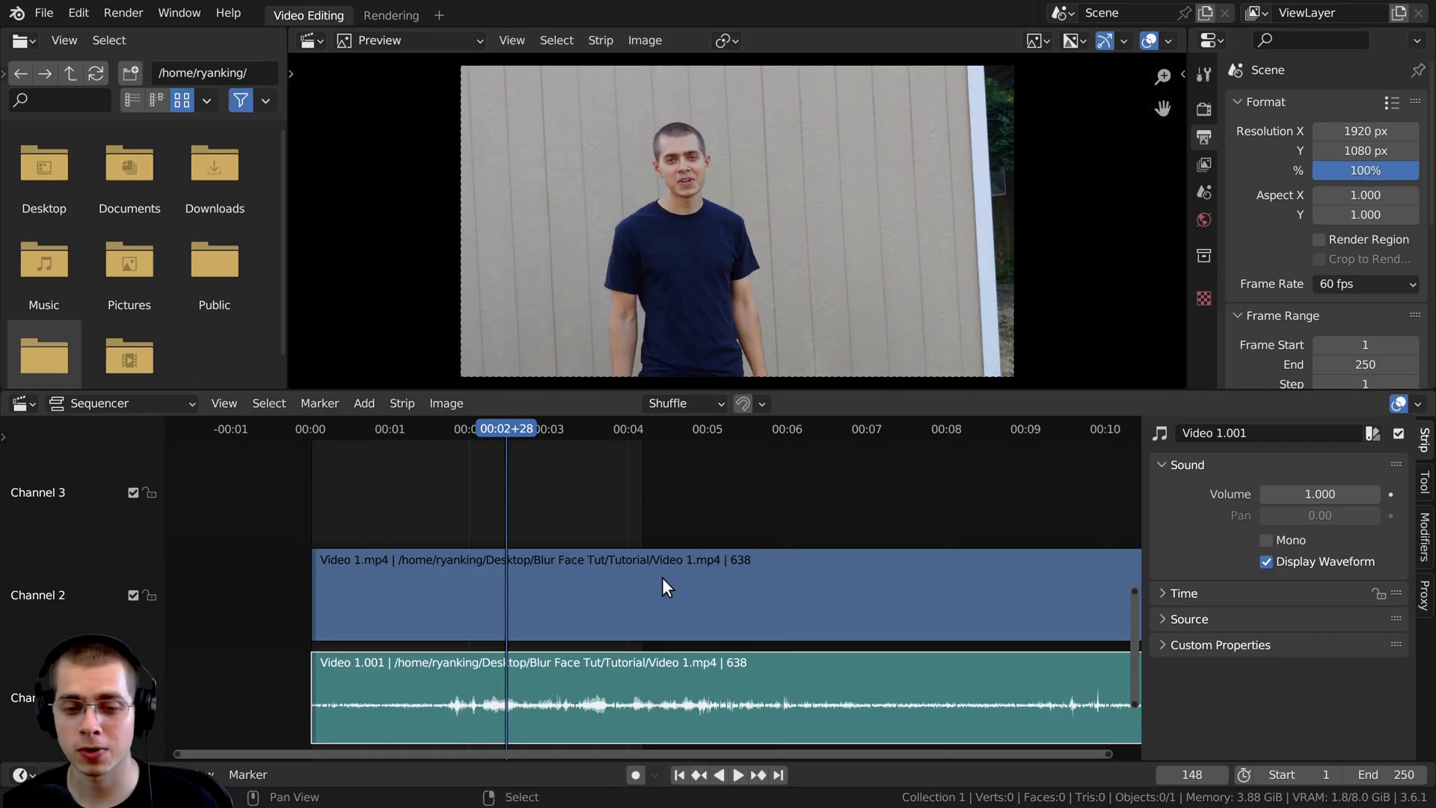
click(641, 578)
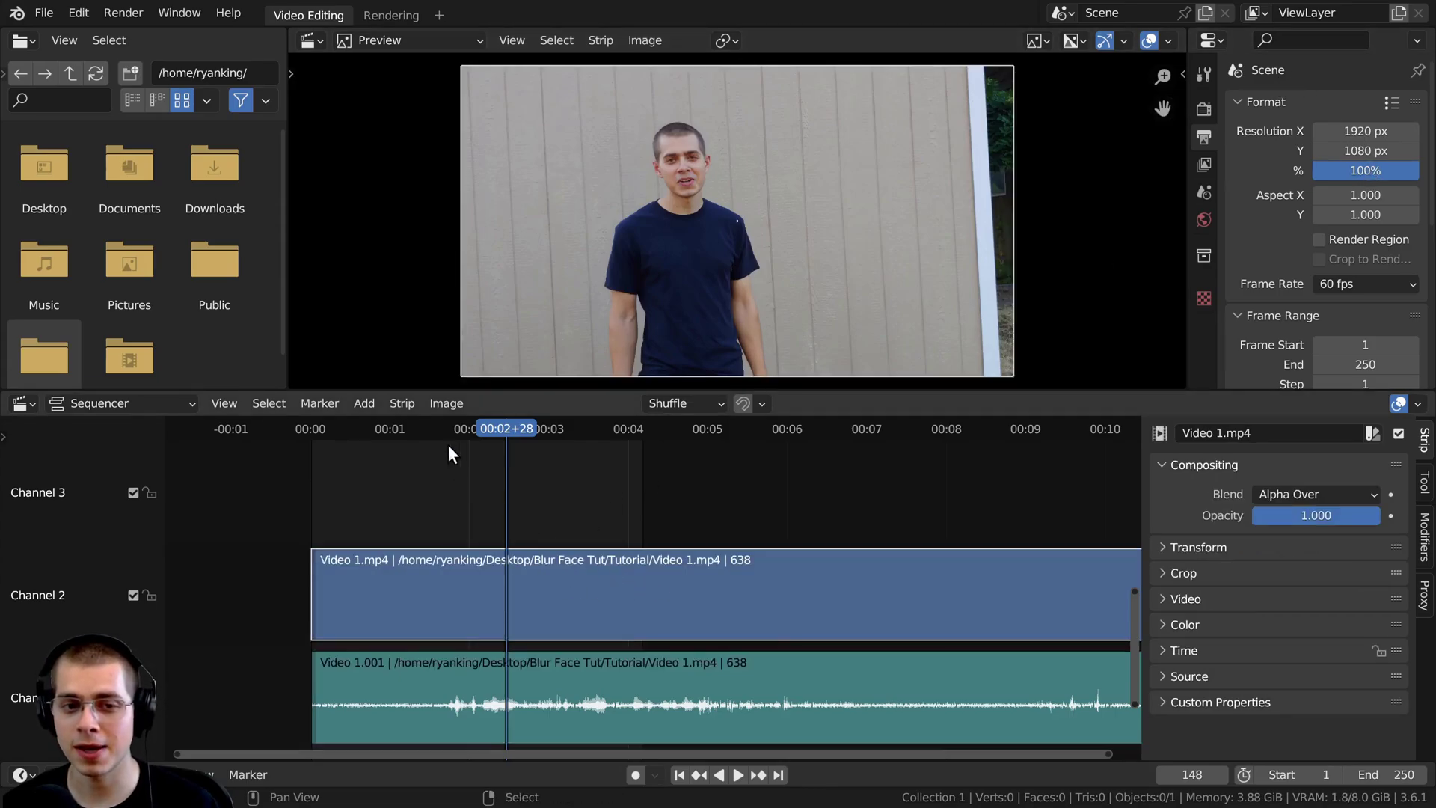
click(404, 402)
key(Escape)
click(403, 403)
mouse_move(447, 634)
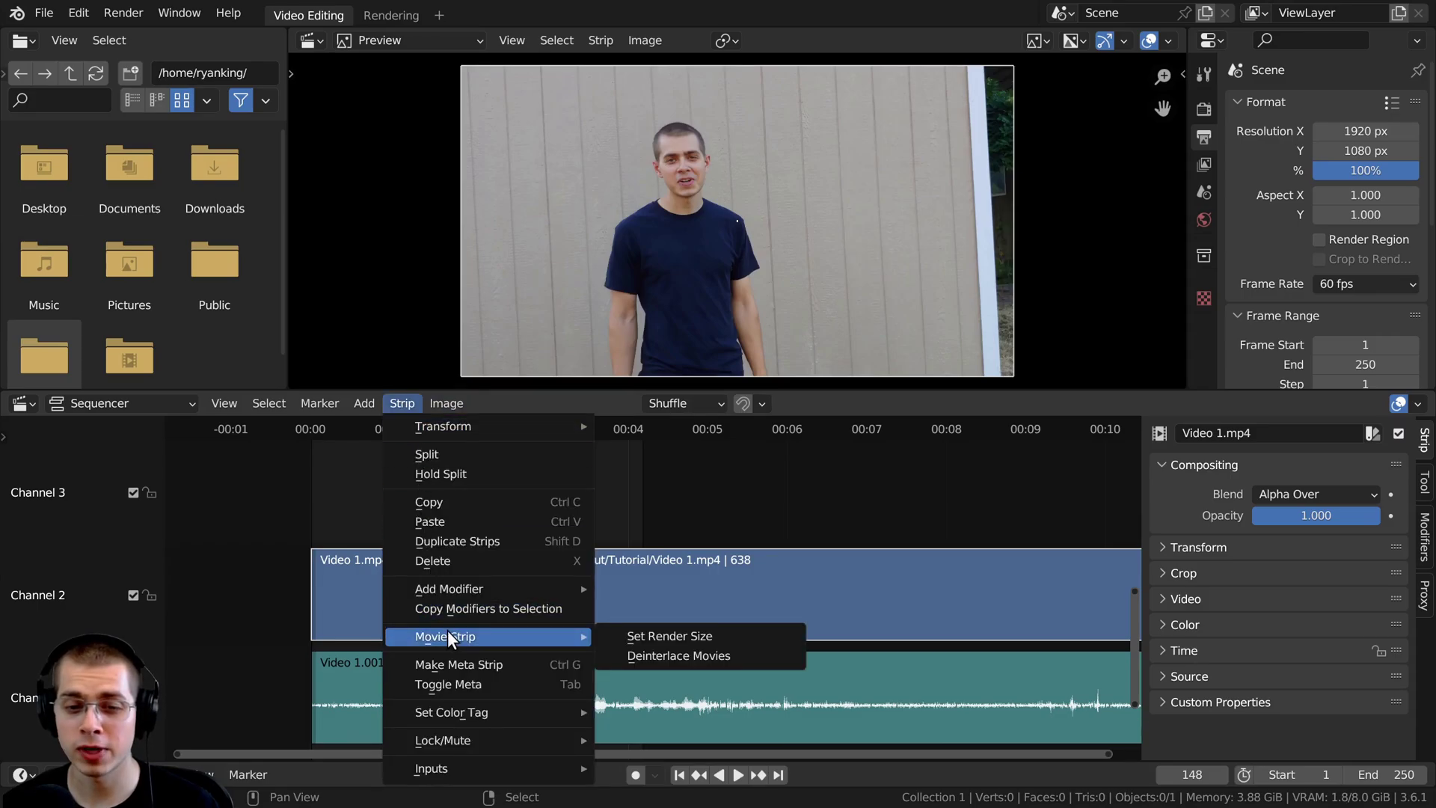
click(629, 635)
scroll(1346, 149, down, 4)
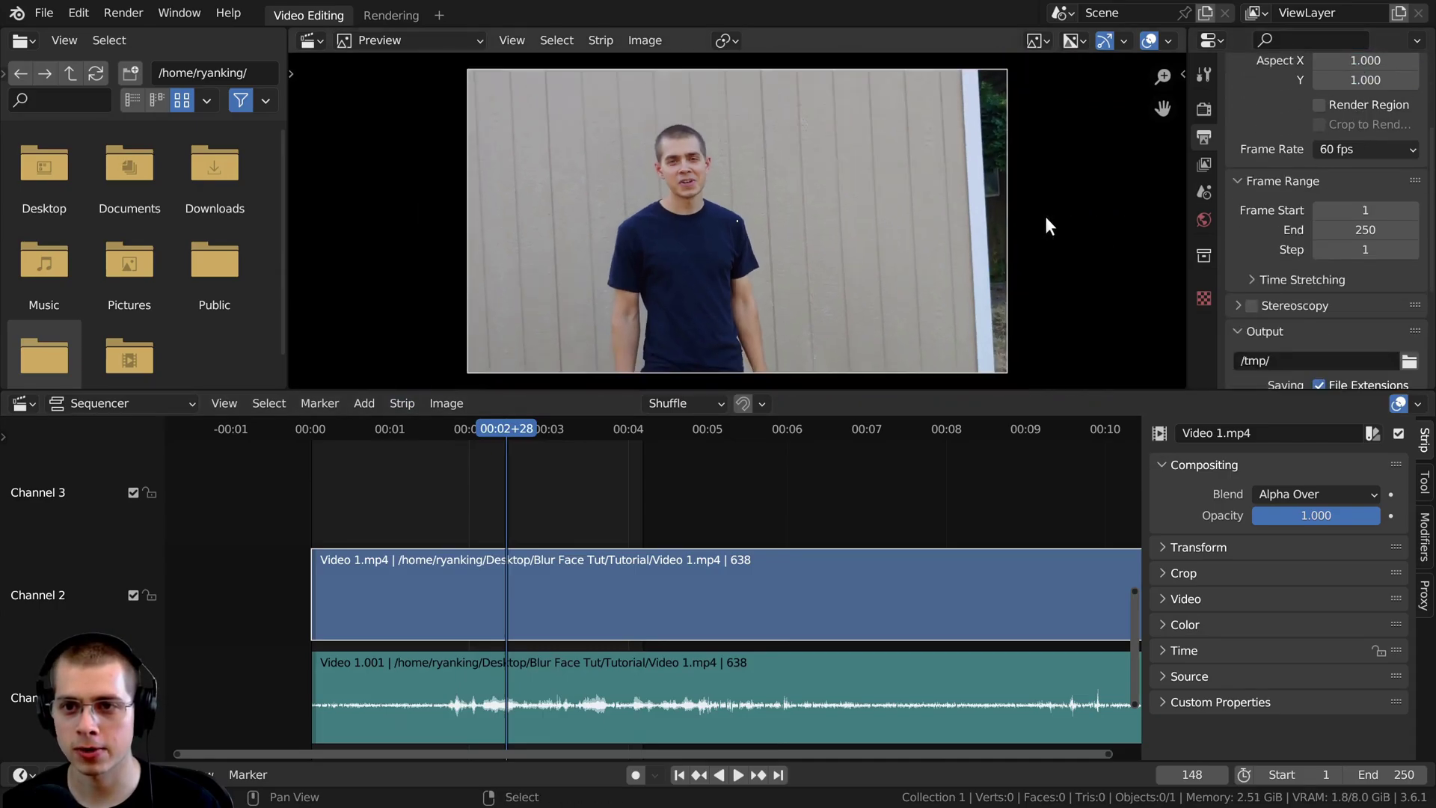
scroll(1416, 133, up, 4)
scroll(506, 469, down, 8)
scroll(497, 470, up, 3)
- Examine closely where the video and audio strips begin on the timeline
middle_drag(524, 470, 734, 474)
scroll(702, 475, up, 9)
scroll(436, 447, up, 5)
middle_drag(465, 446, 667, 486)
scroll(751, 515, up, 6)
scroll(676, 491, up, 4)
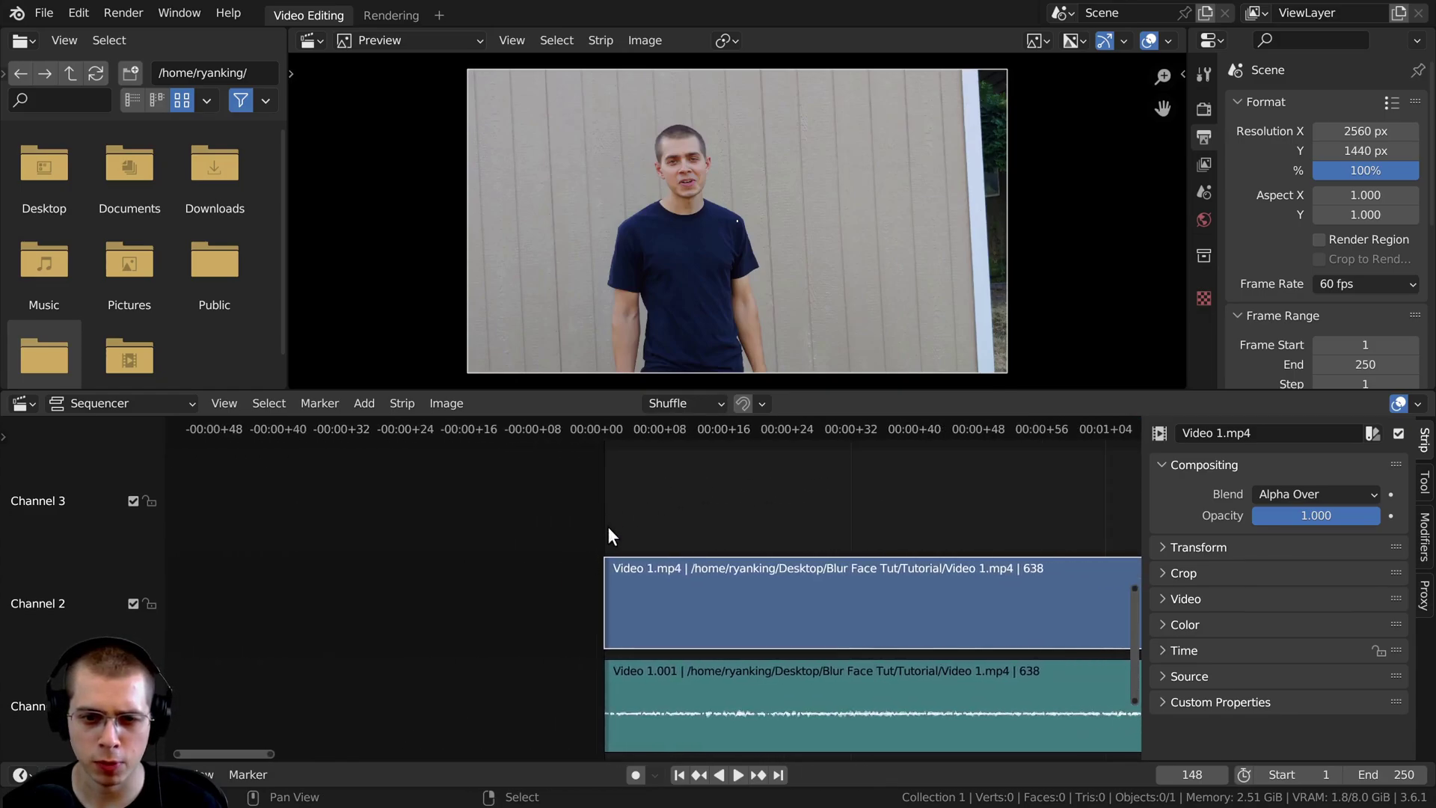
scroll(654, 525, down, 12)
- Place the playhead exactly at the end of the Video 1.mp4 strip, on frame 639
middle_drag(861, 503, 723, 496)
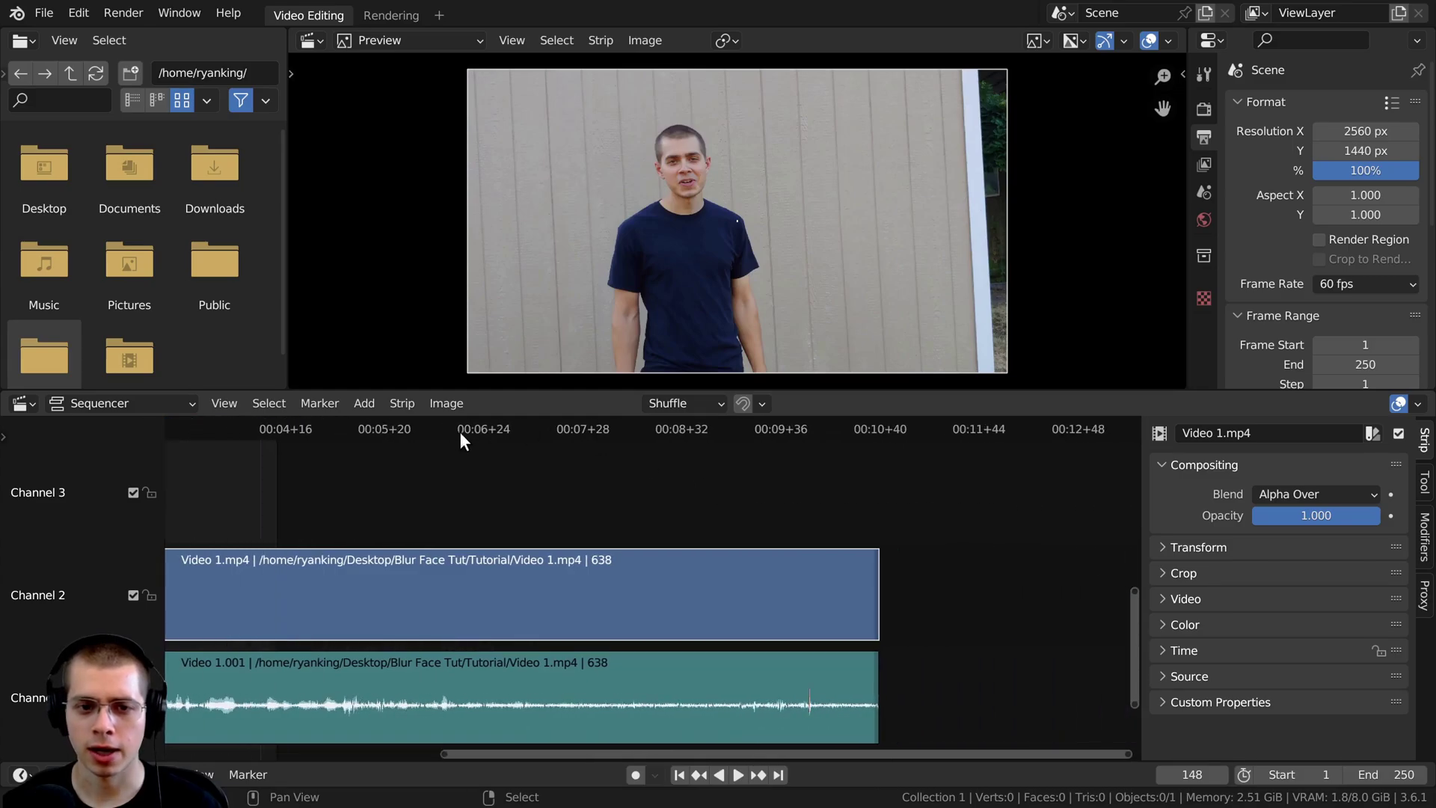
drag(464, 431, 970, 528)
scroll(755, 525, up, 2)
middle_drag(831, 518, 540, 521)
scroll(673, 530, up, 5)
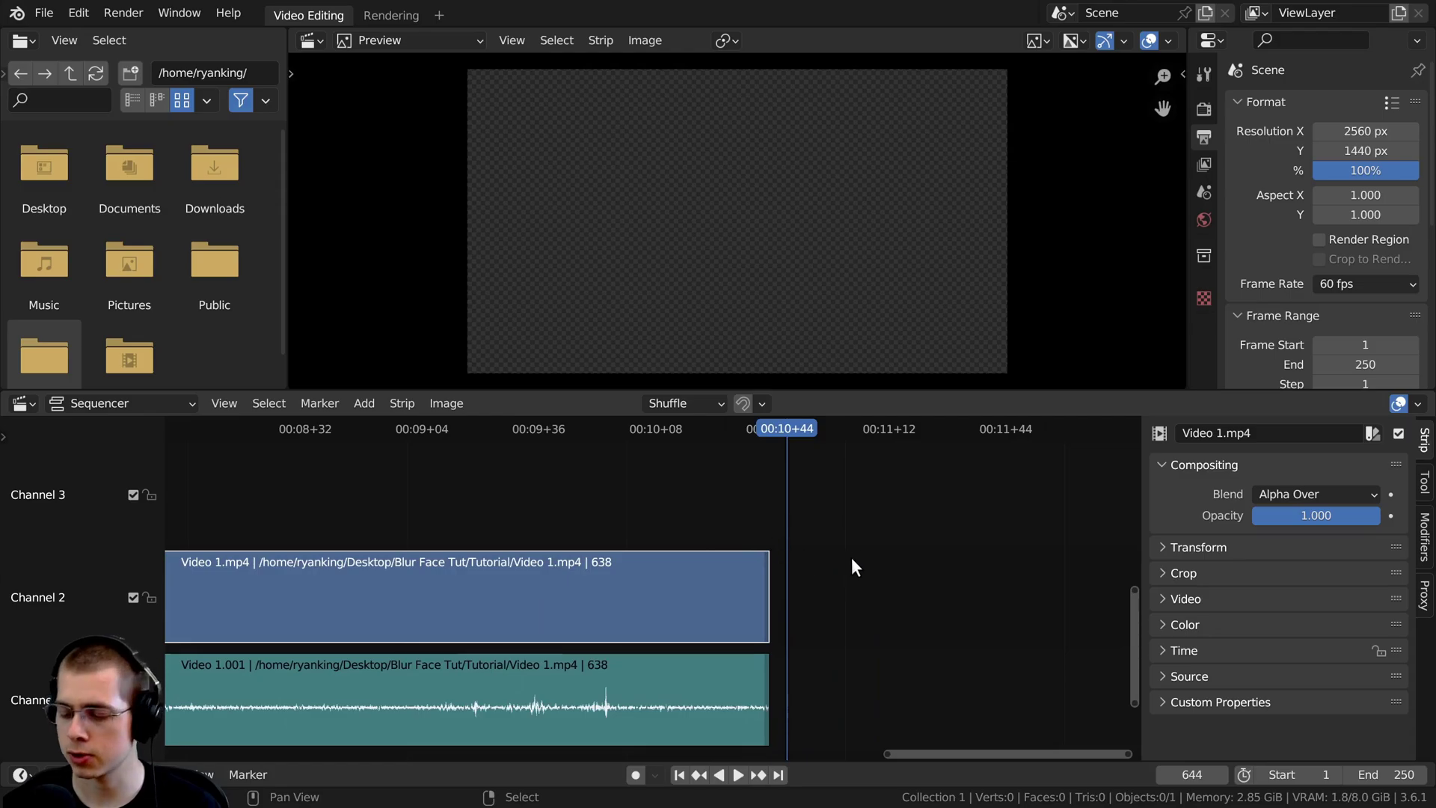
scroll(845, 552, up, 5)
drag(827, 423, 824, 423)
scroll(835, 624, down, 1)
middle_drag(834, 625, 865, 632)
drag(846, 422, 859, 421)
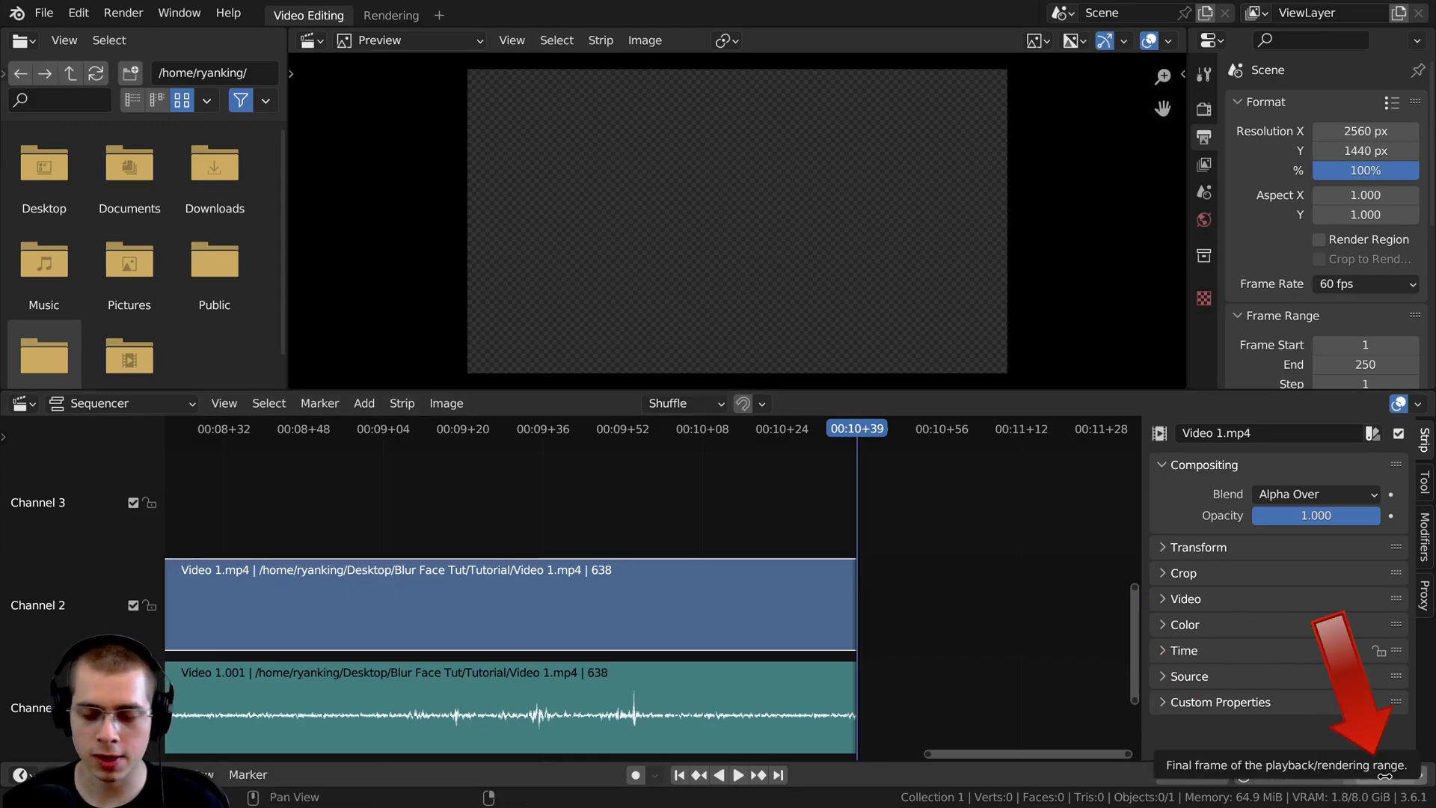
- Set the scene's end frame to 639, and lower it to 638 to match the strip's last frame
text(639)
middle_drag(793, 534, 583, 533)
scroll(560, 534, up, 11)
scroll(569, 550, up, 5)
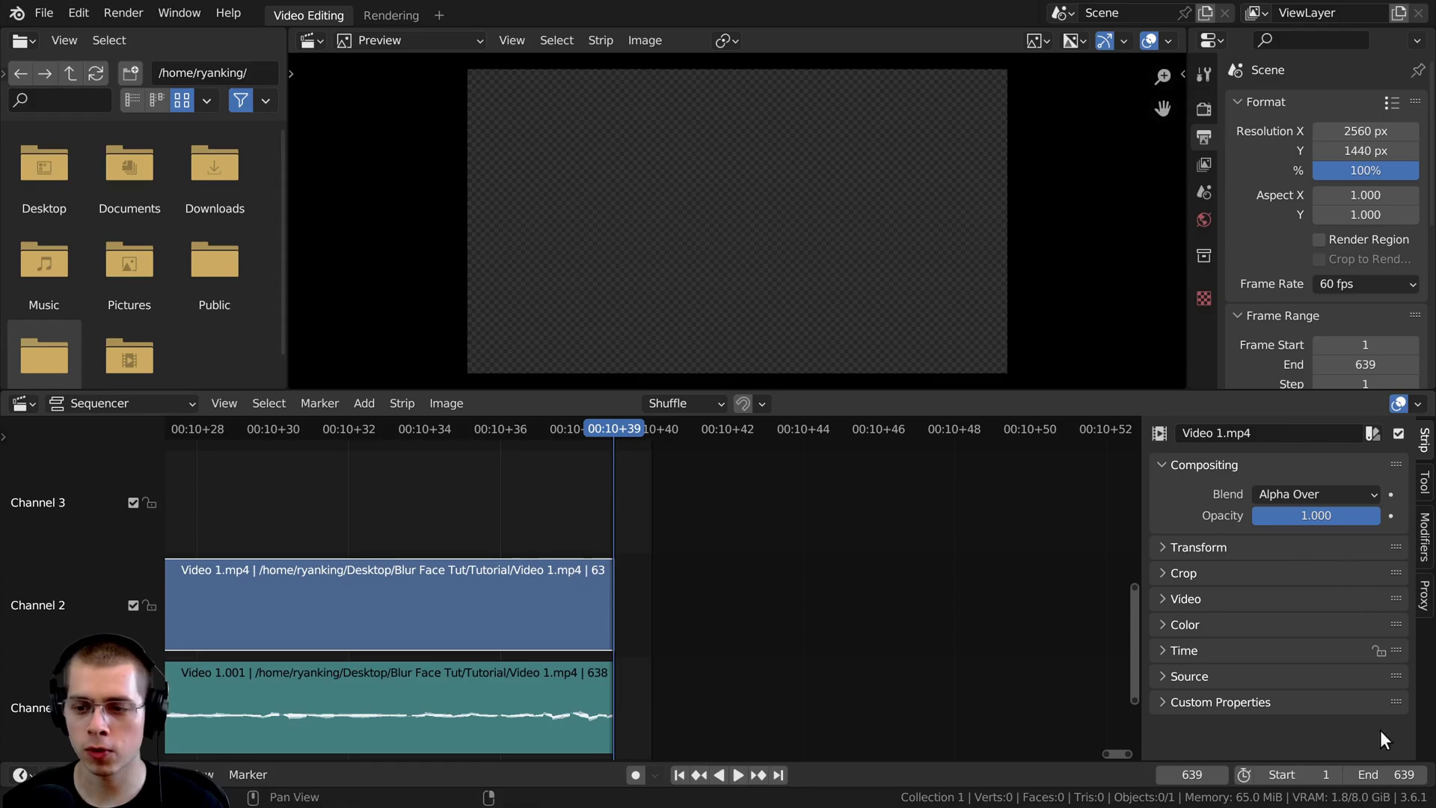
click(1348, 775)
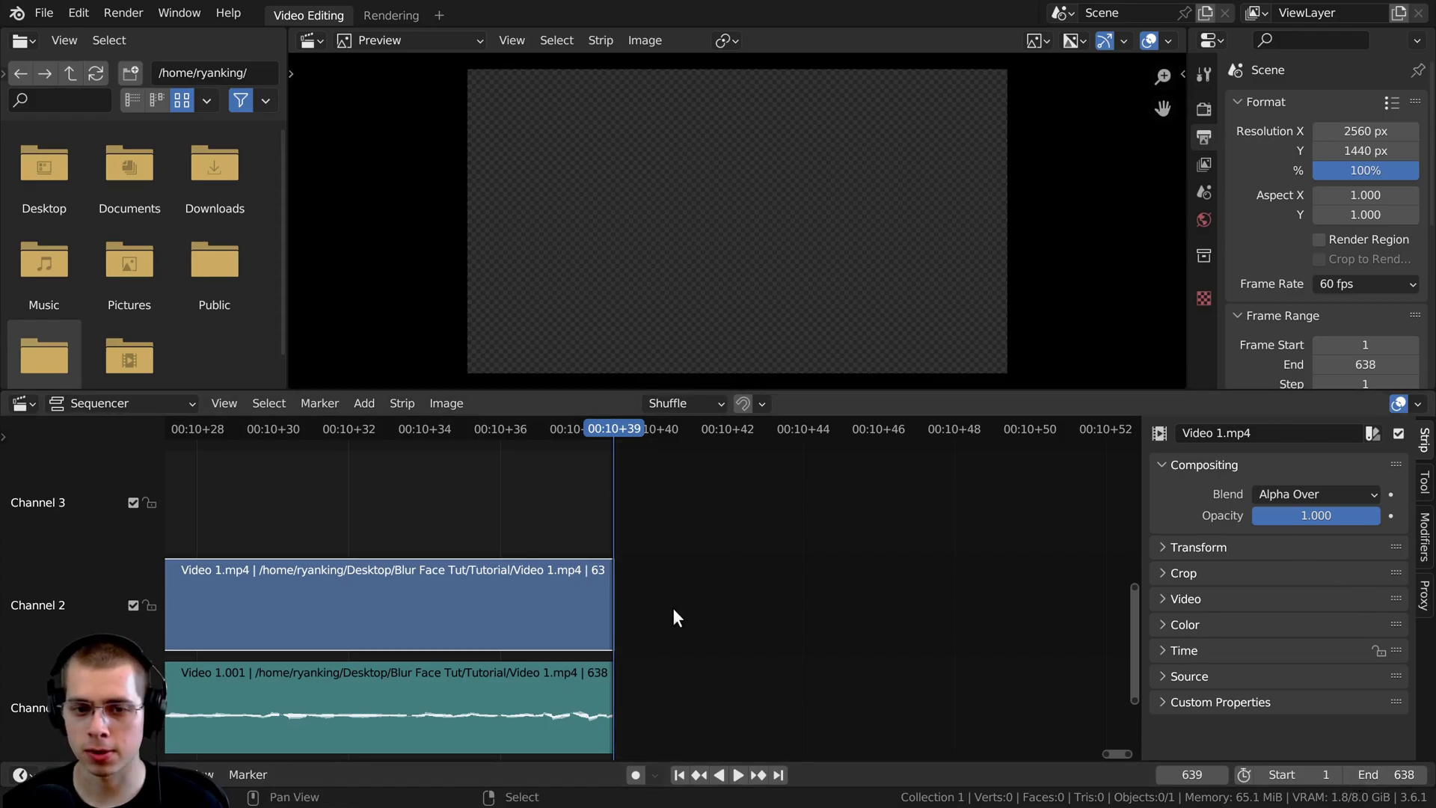
- Play and scrub through the whole clip to review the footage within the new frame range
scroll(645, 545, down, 8)
scroll(890, 516, down, 10)
key(space)
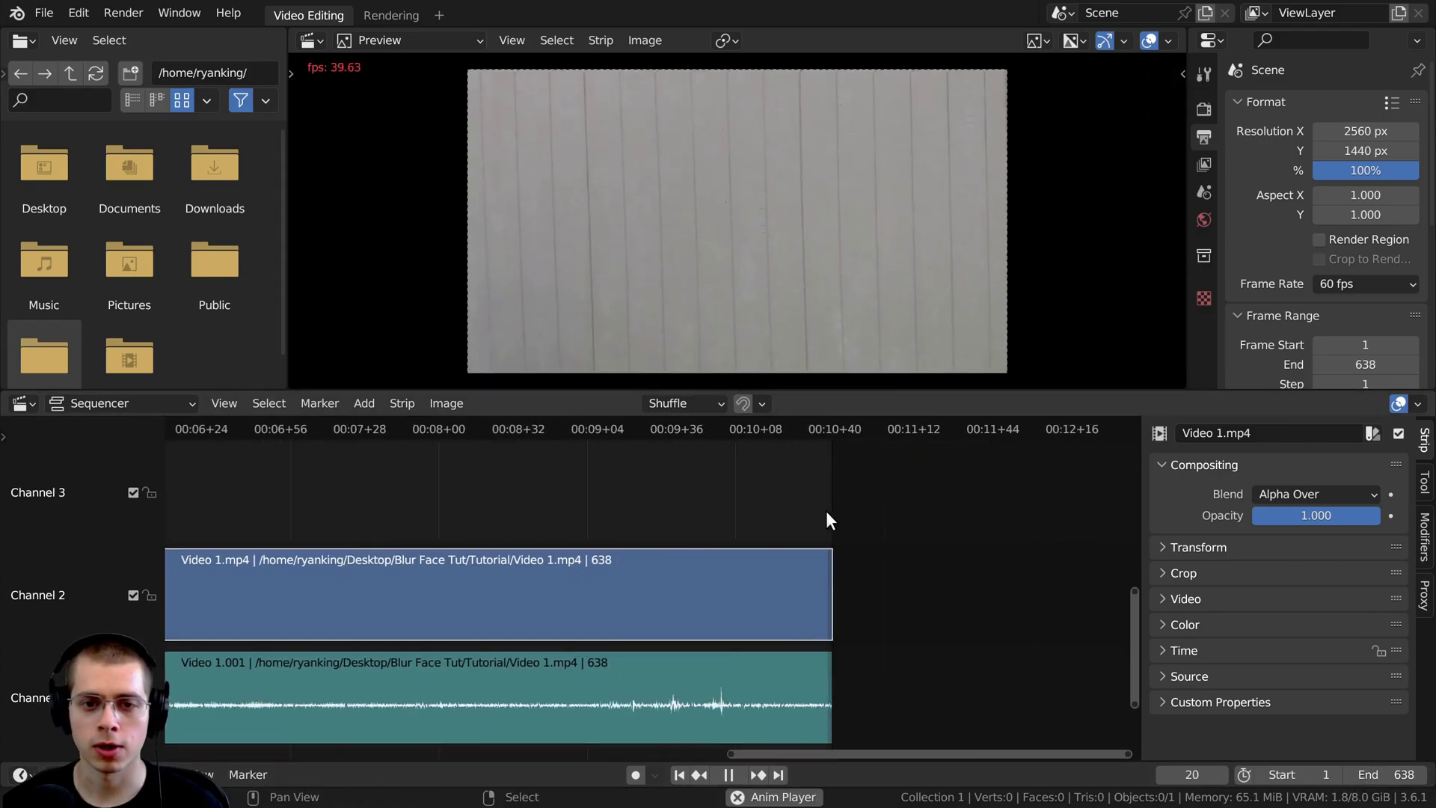
click(714, 432)
middle_drag(523, 531, 729, 542)
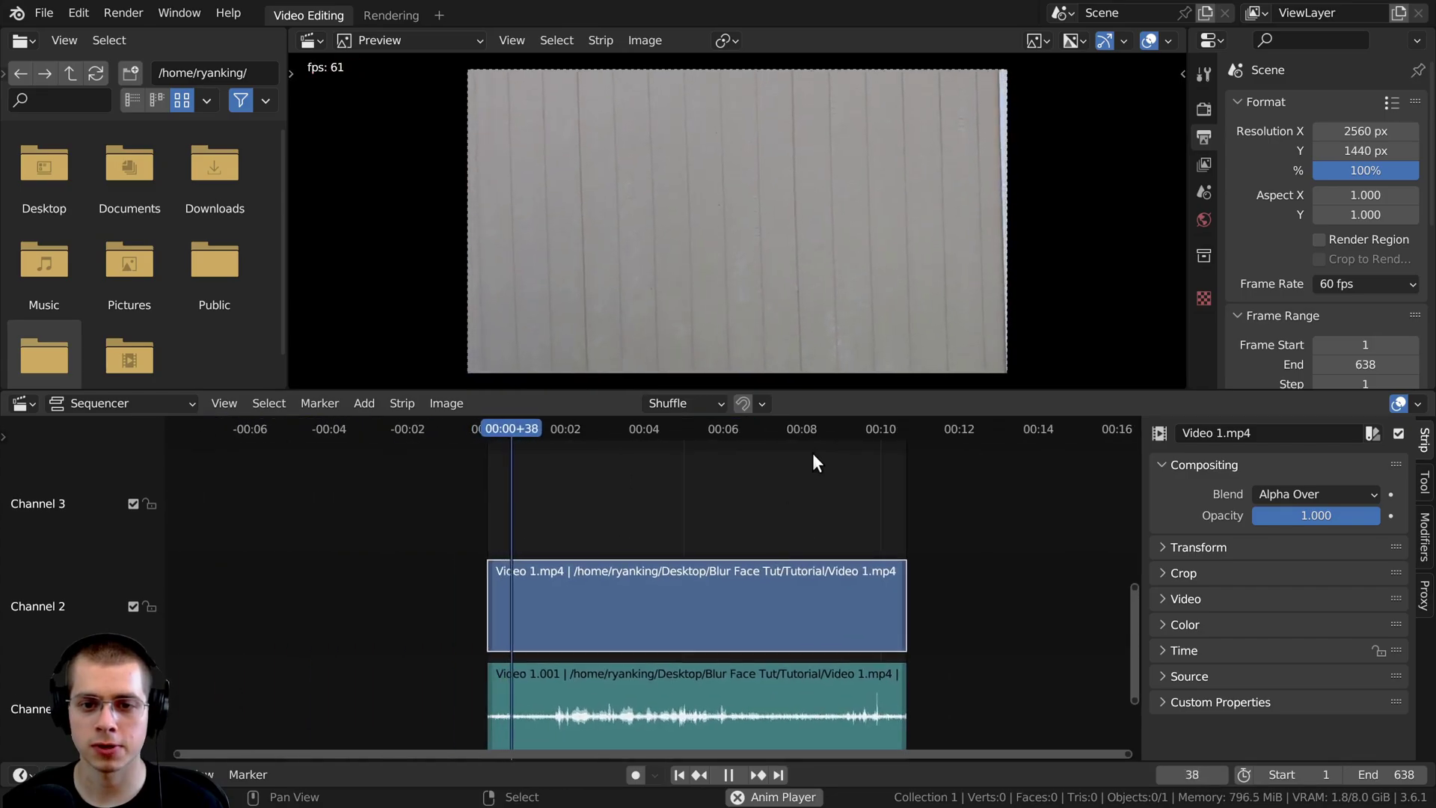
click(890, 425)
key(space)
click(682, 429)
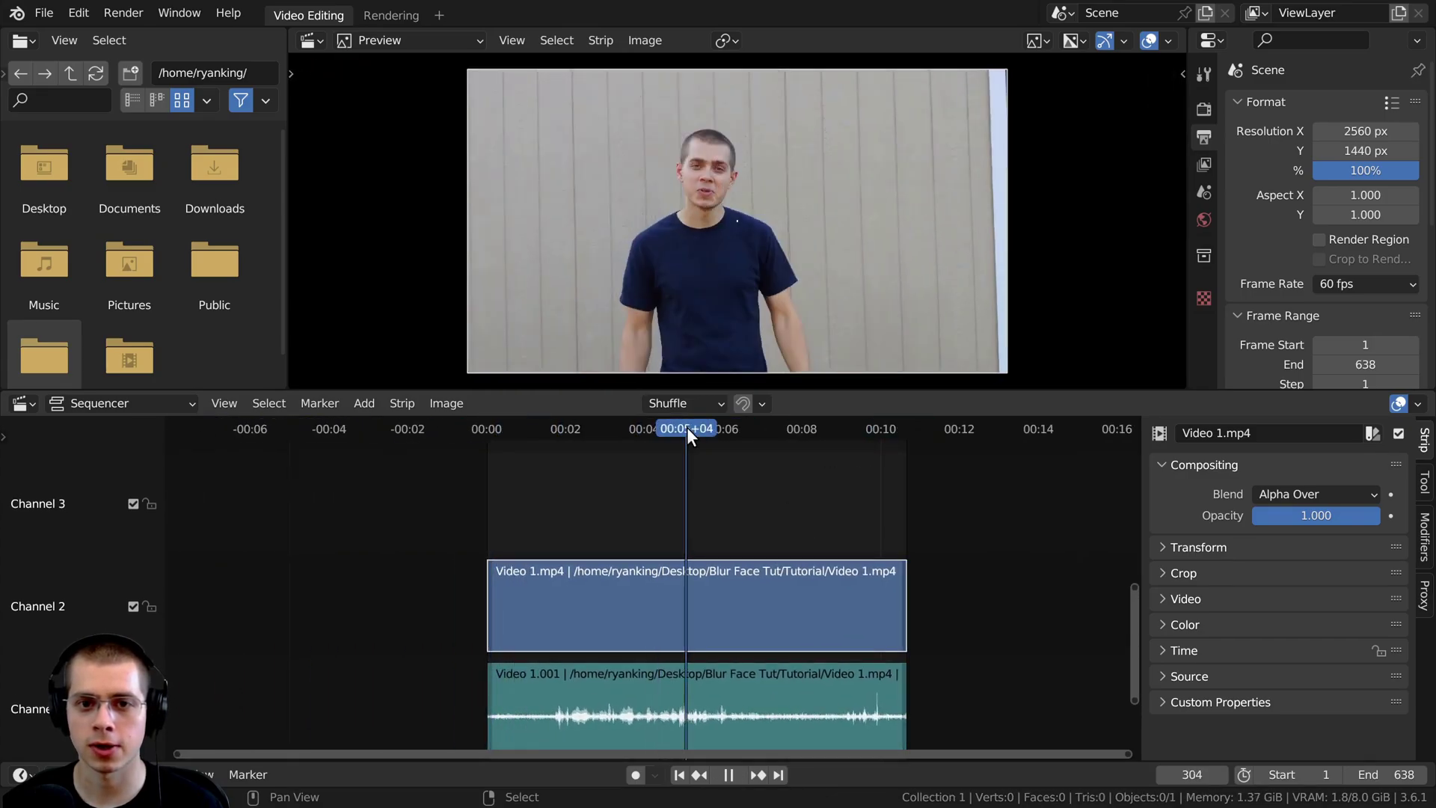
- Stop playback, fit both strips in the sequencer view, and scrub the footage to frame 276
key(space)
key(Home)
drag(710, 441, 648, 456)
key(space)
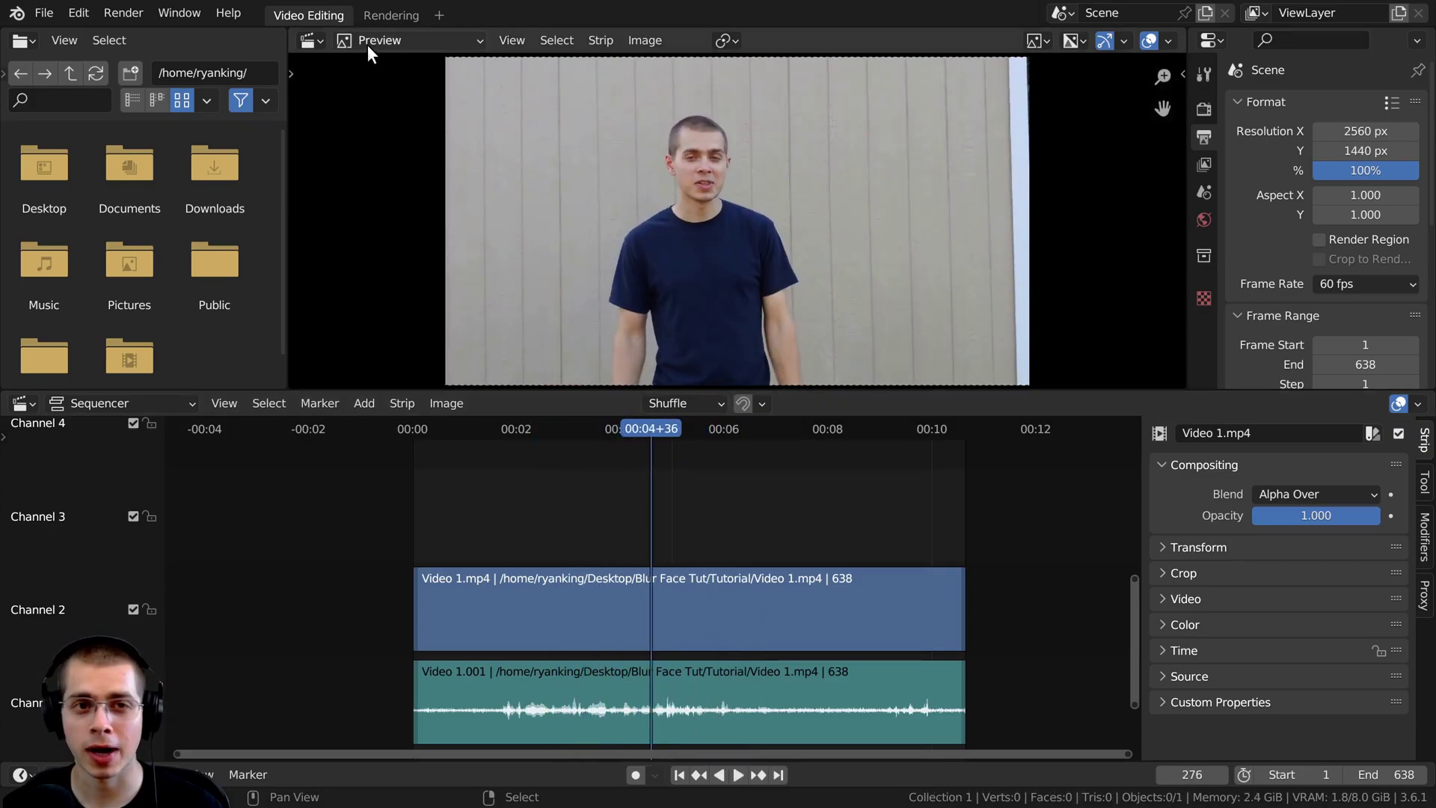
- Add a Motion Tracking workspace from the VFX category
click(440, 18)
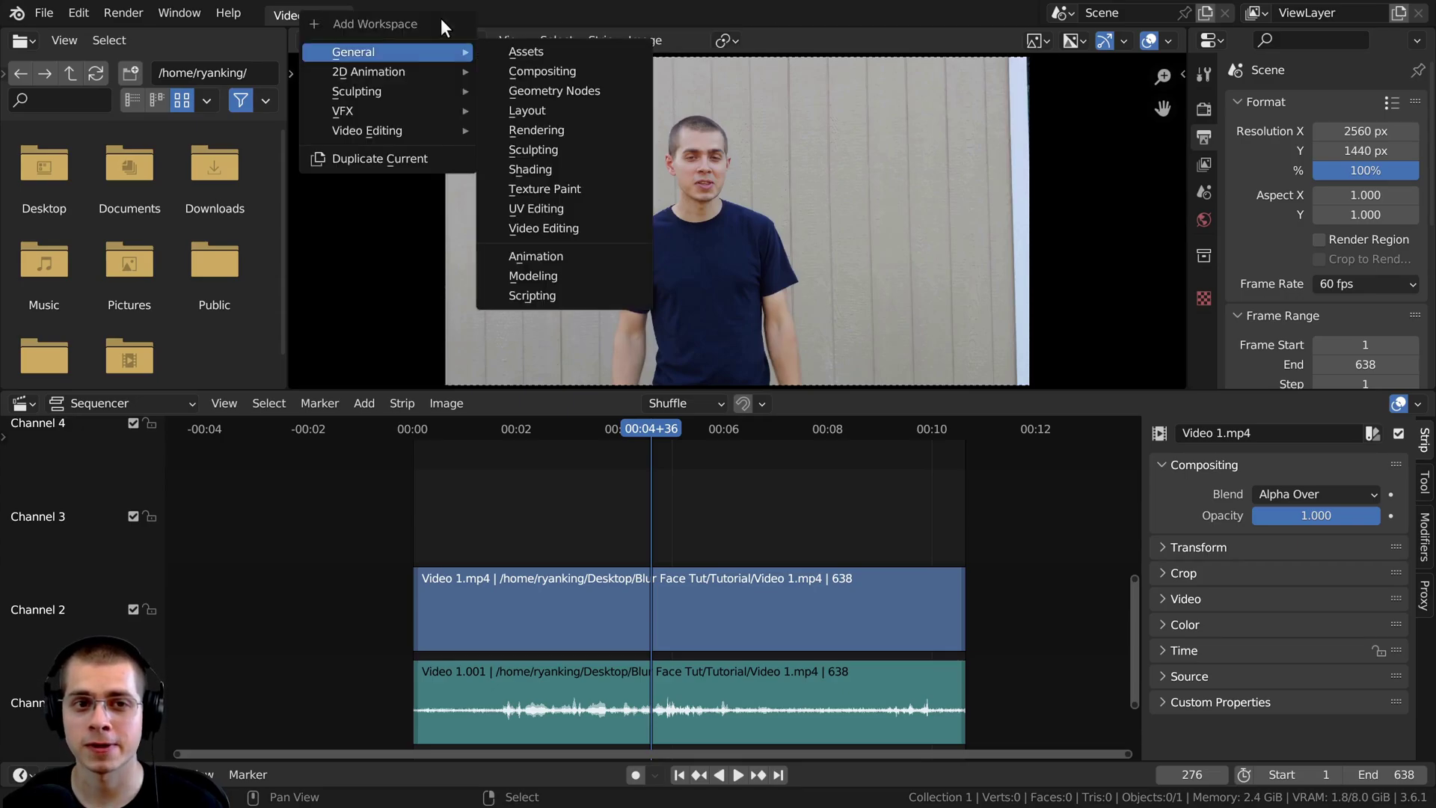
mouse_move(357, 111)
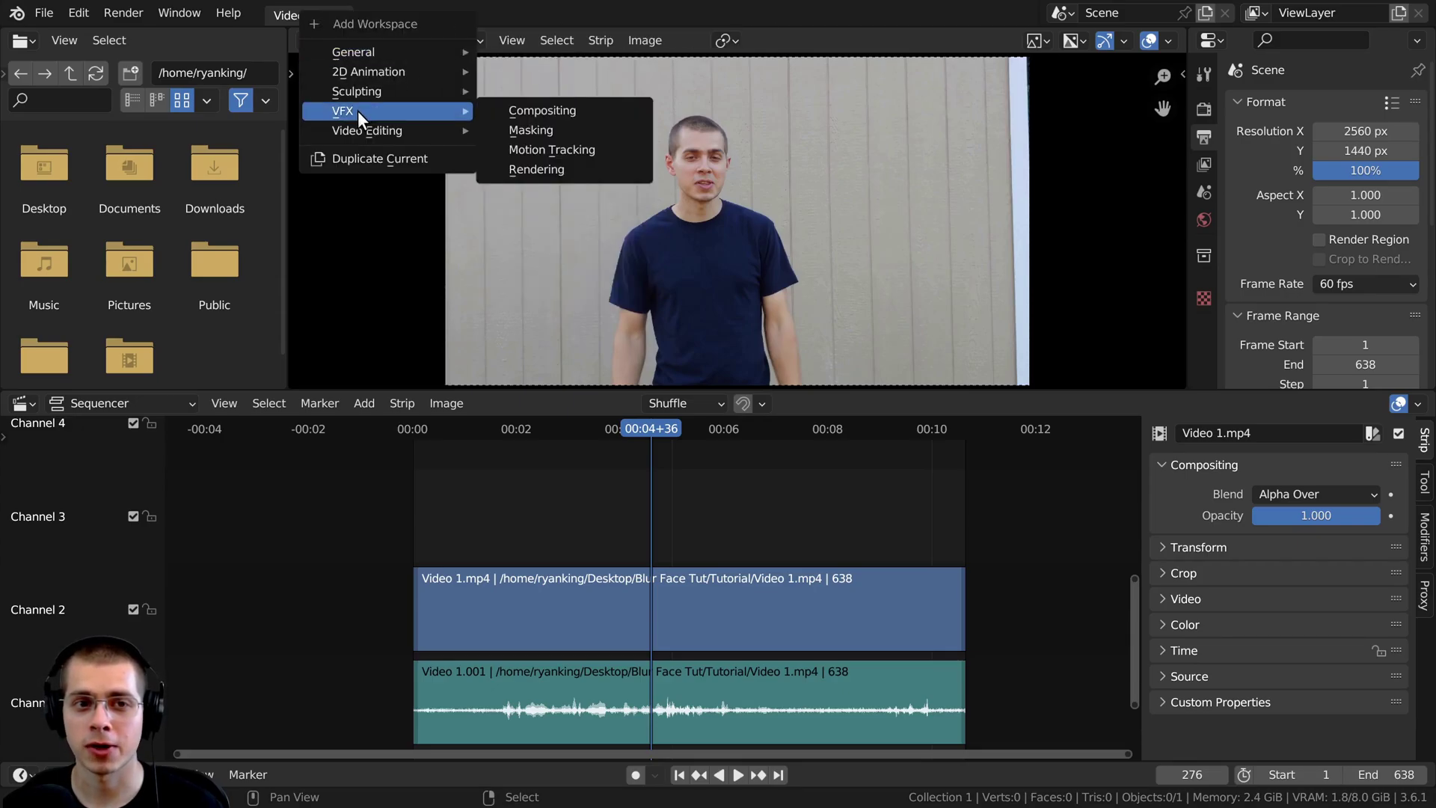
click(545, 150)
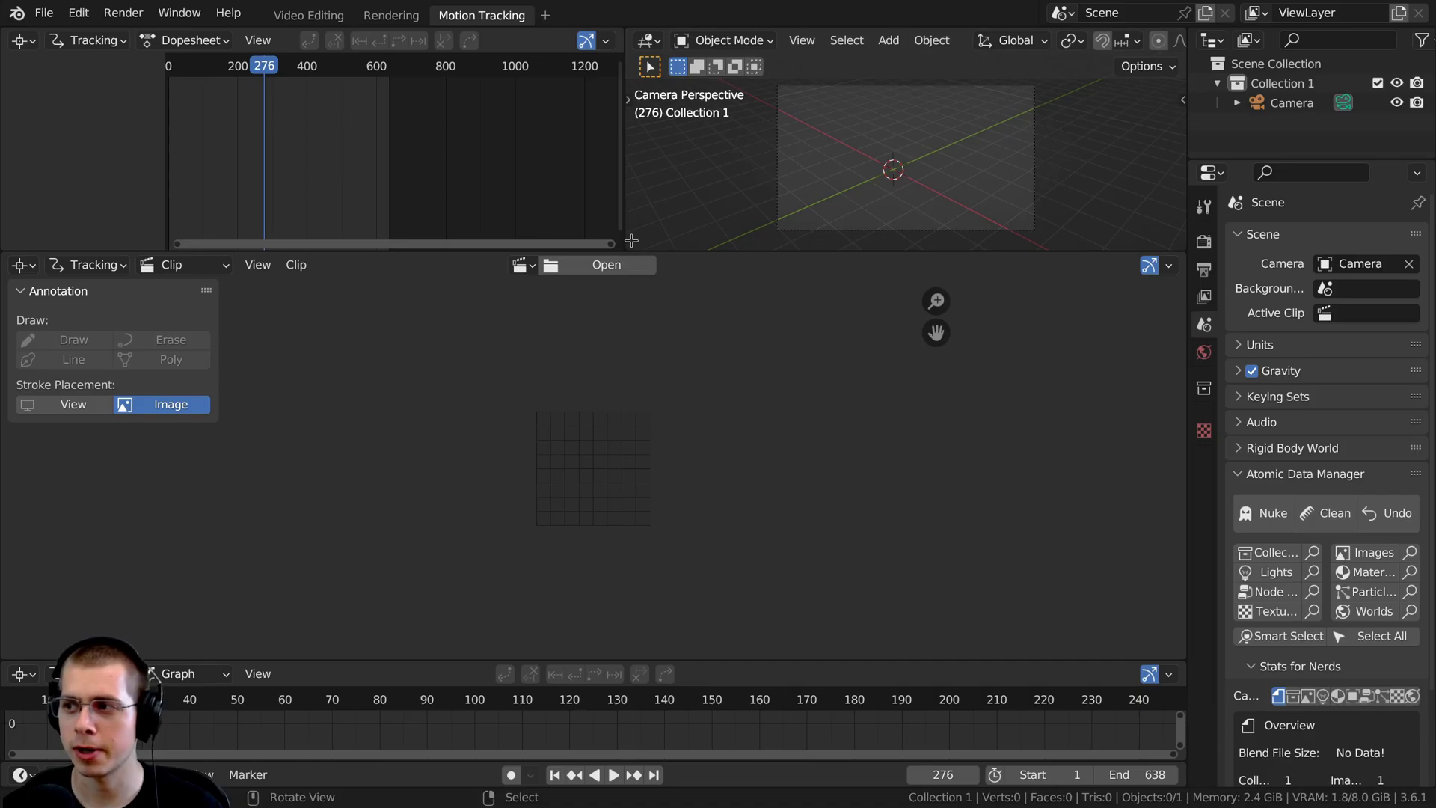
- Close the dopesheet, 3D viewport and graph areas so the movie clip editor fills the space, and widen it slightly
mouse_move(631, 240)
mouse_down()
mouse_move(533, 235)
mouse_move(289, 39)
mouse_up()
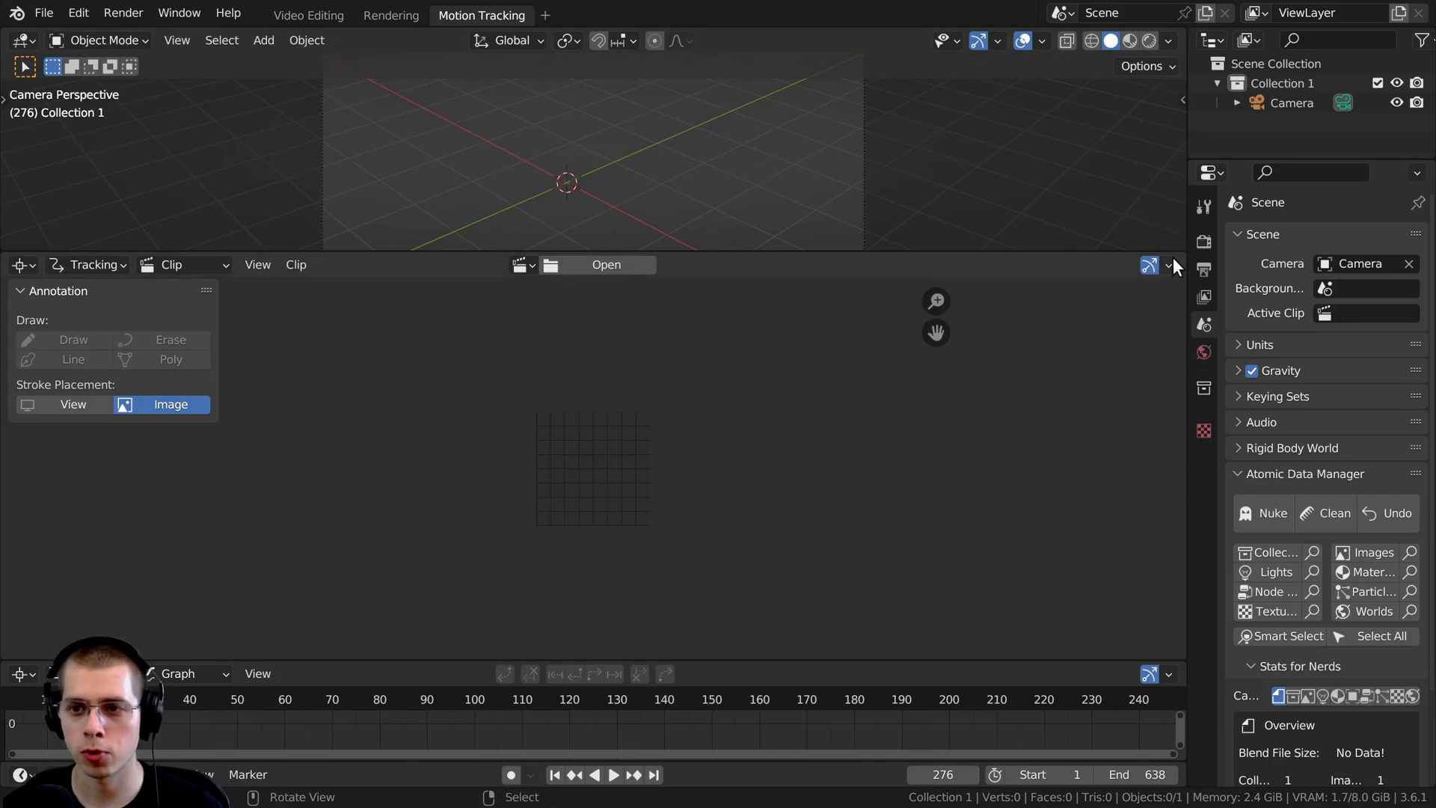
drag(1180, 261, 1161, 123)
drag(769, 659, 771, 569)
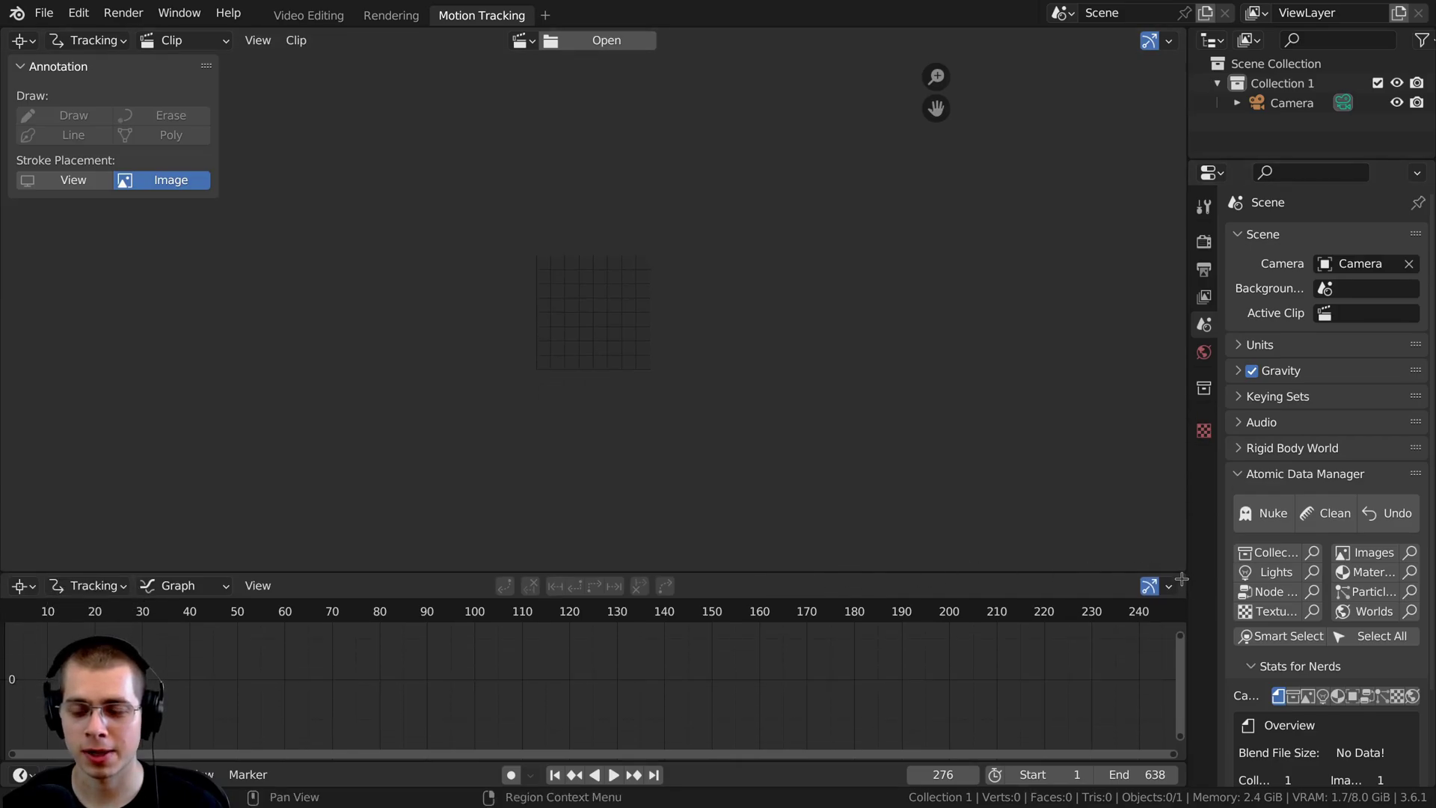
drag(1182, 579, 1114, 675)
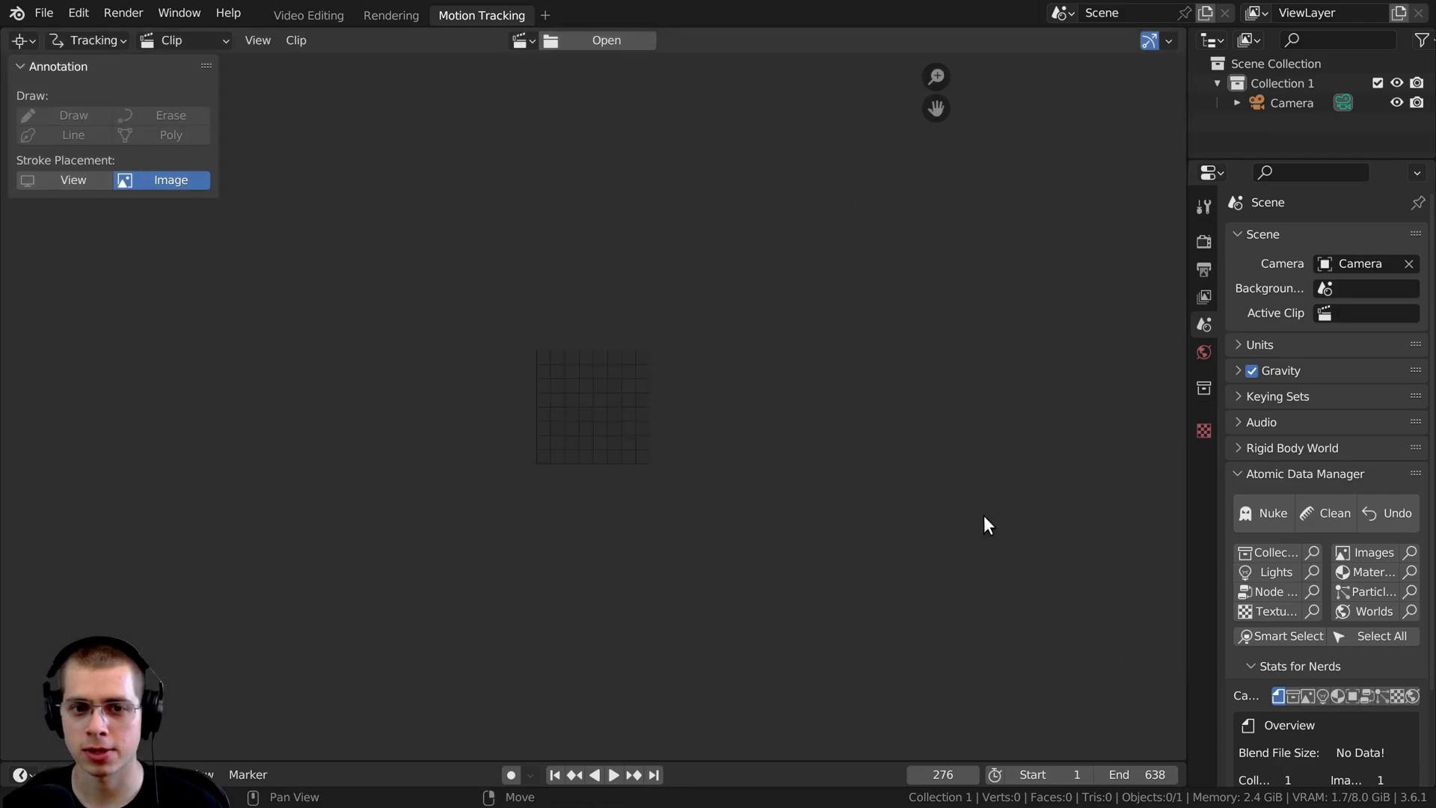
drag(1187, 418, 1212, 418)
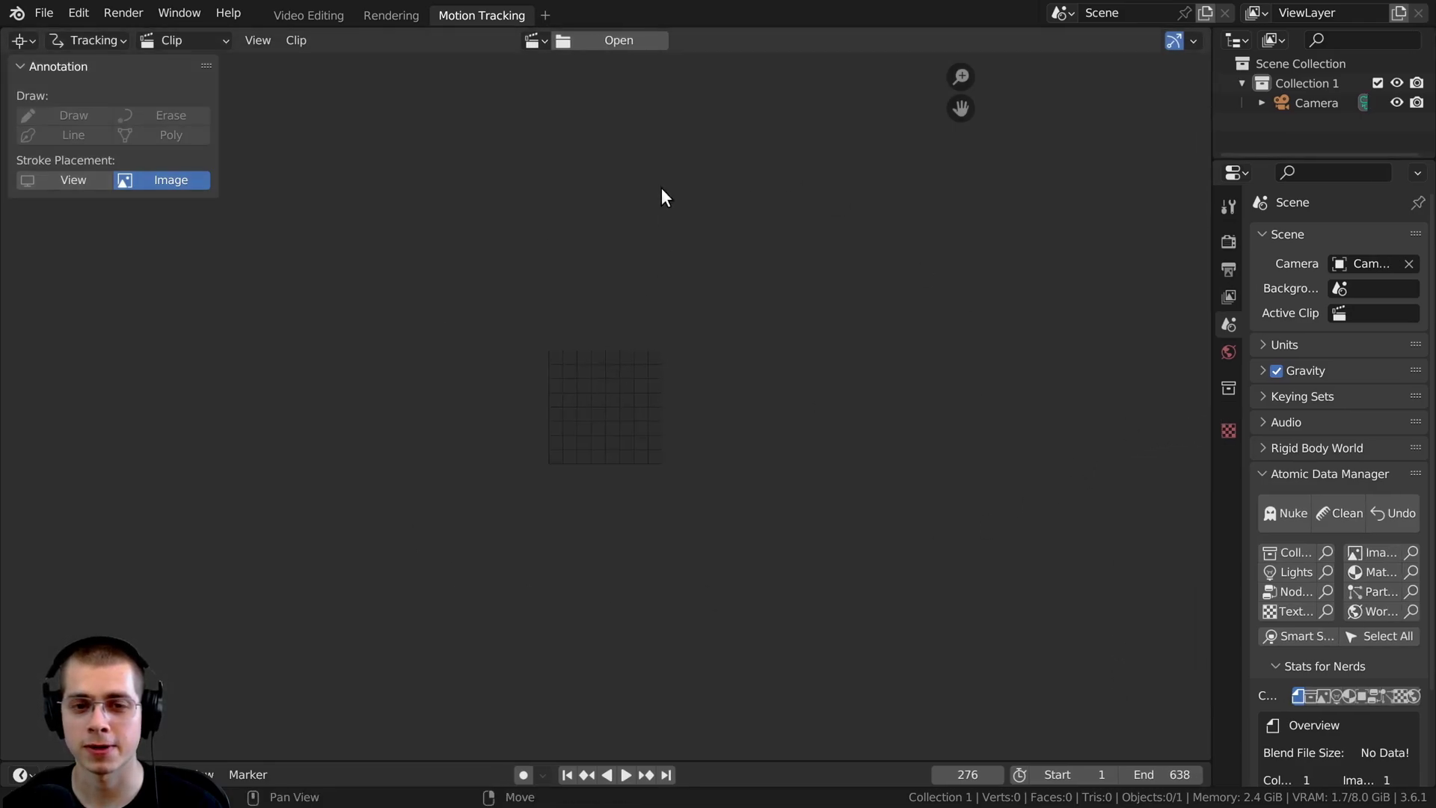
- Open Video 1.mp4 from the Blur Face Tut/Tutorial folder in the movie clip editor
click(640, 35)
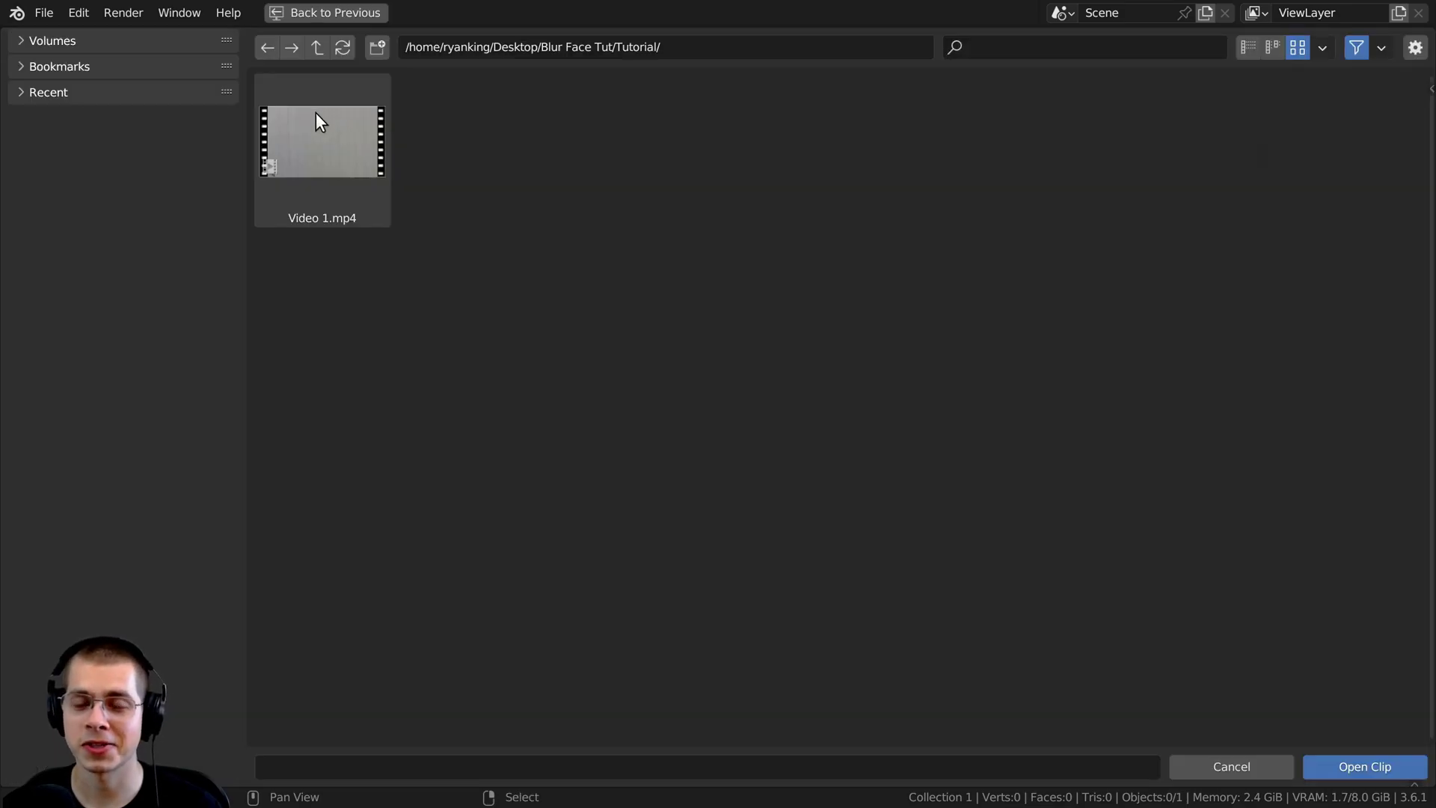
click(308, 150)
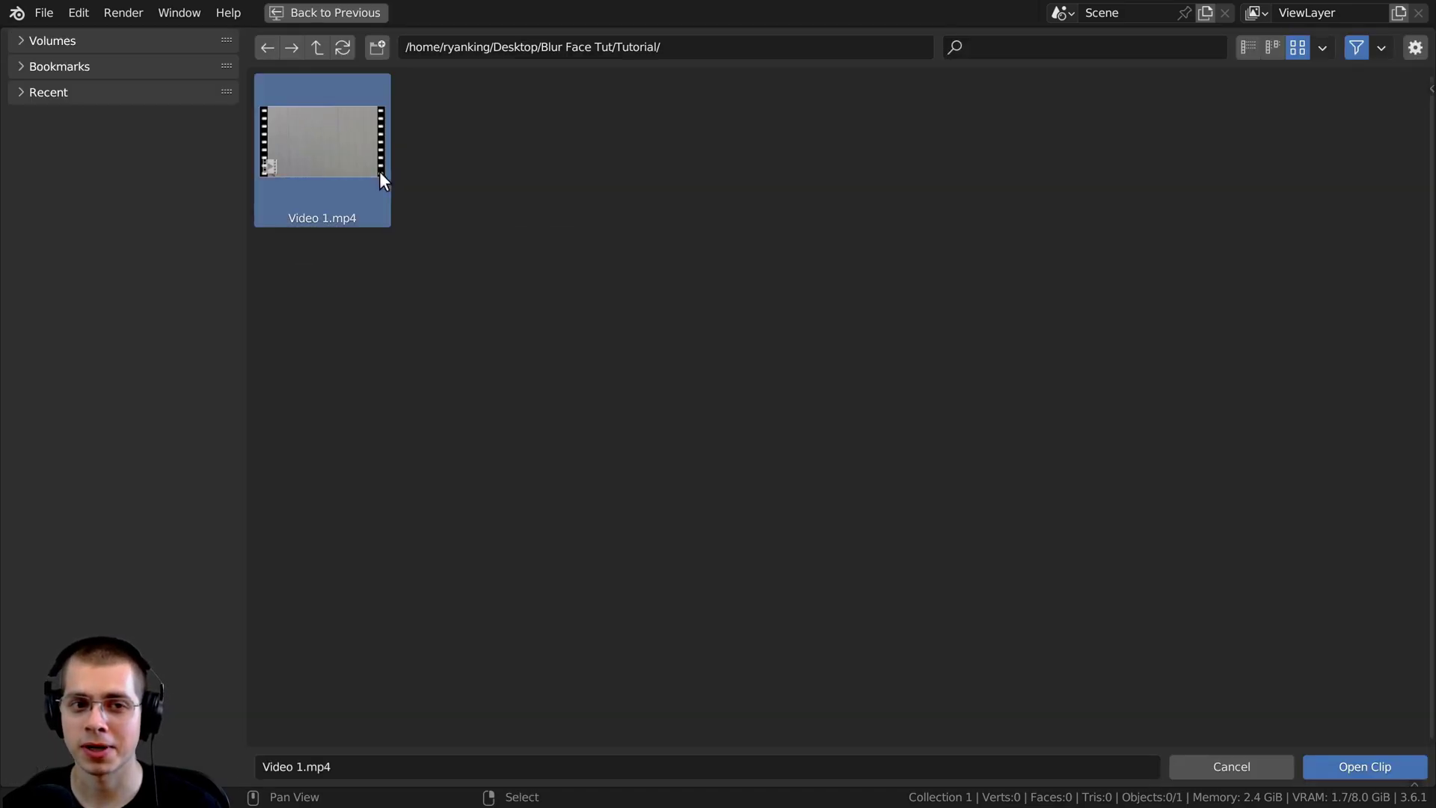
click(1335, 770)
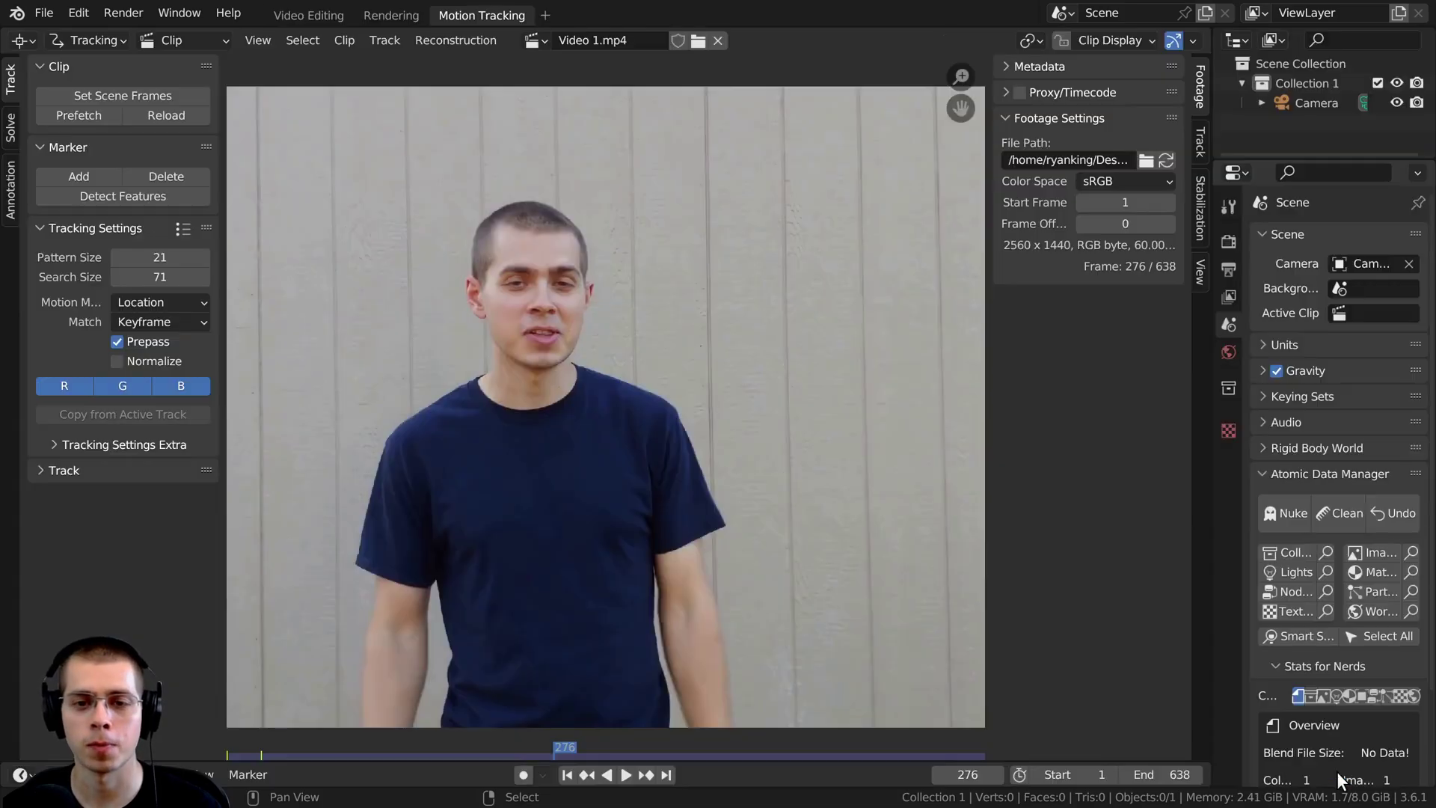
- Play the loaded clip briefly in the movie clip editor to review the footage and its frame caching
scroll(616, 558, up, 1)
key(space)
key(space)
click(627, 772)
click(622, 772)
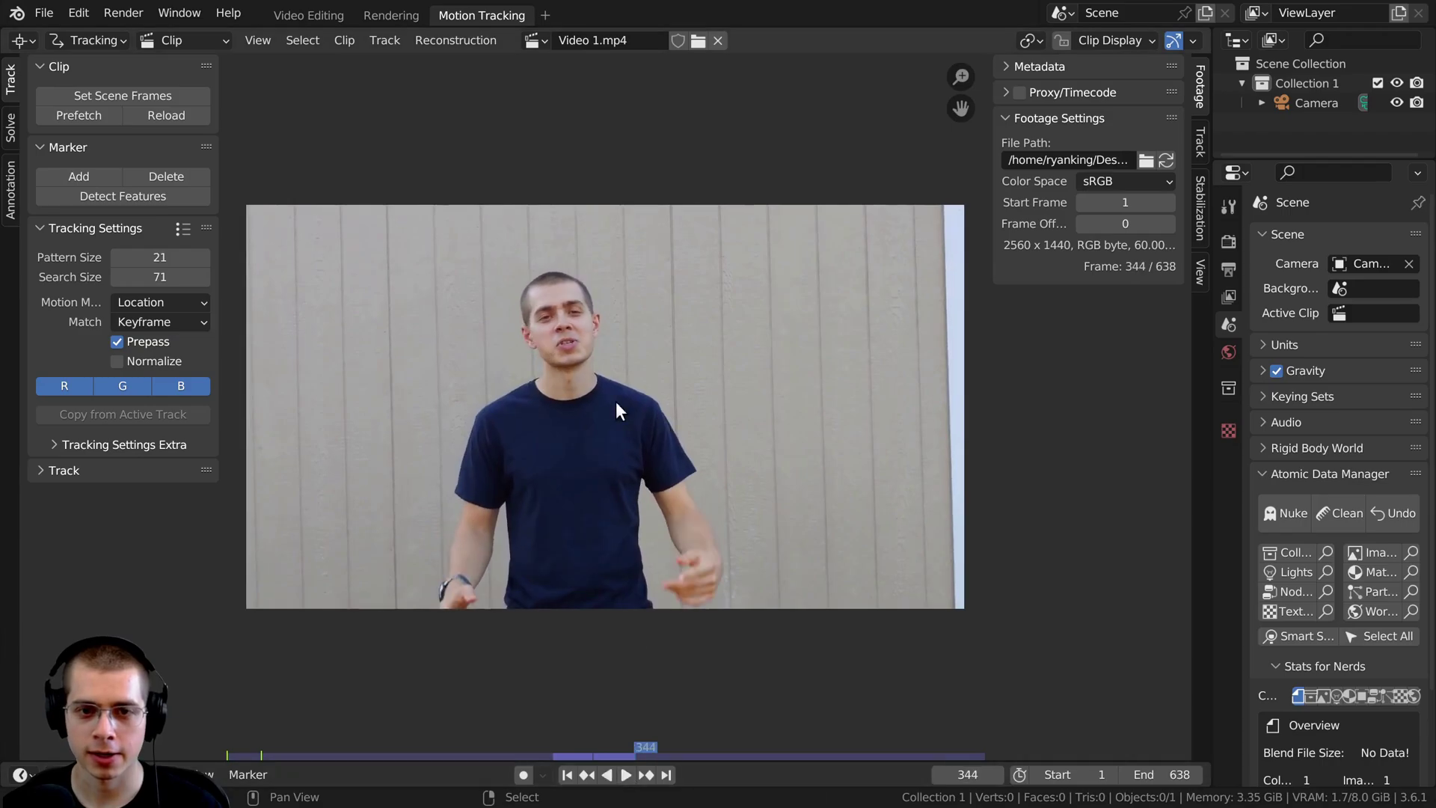
scroll(680, 478, up, 1)
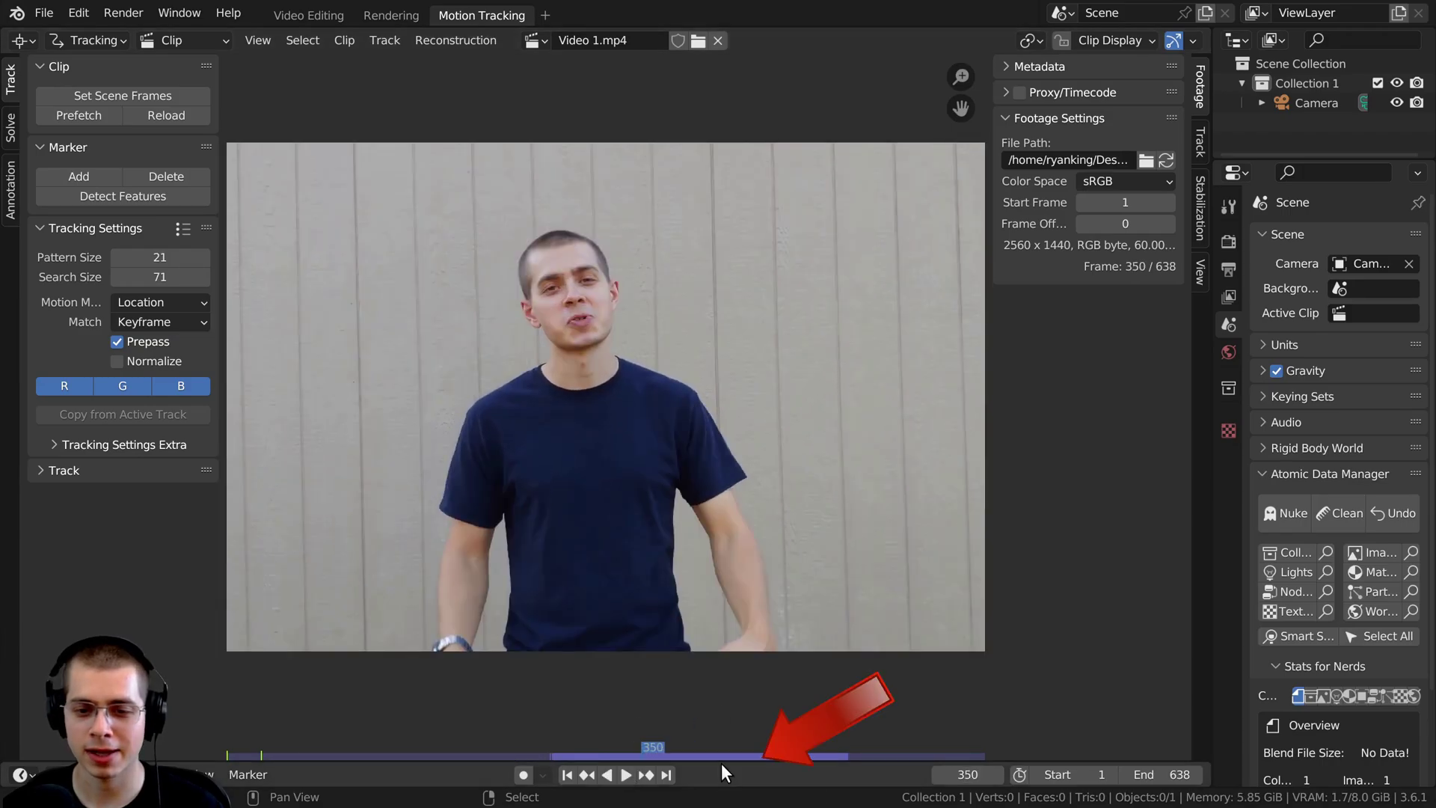
- Enlarge the timeline area to show the full frame range, and scrub the clip to frame 241
drag(719, 756, 719, 674)
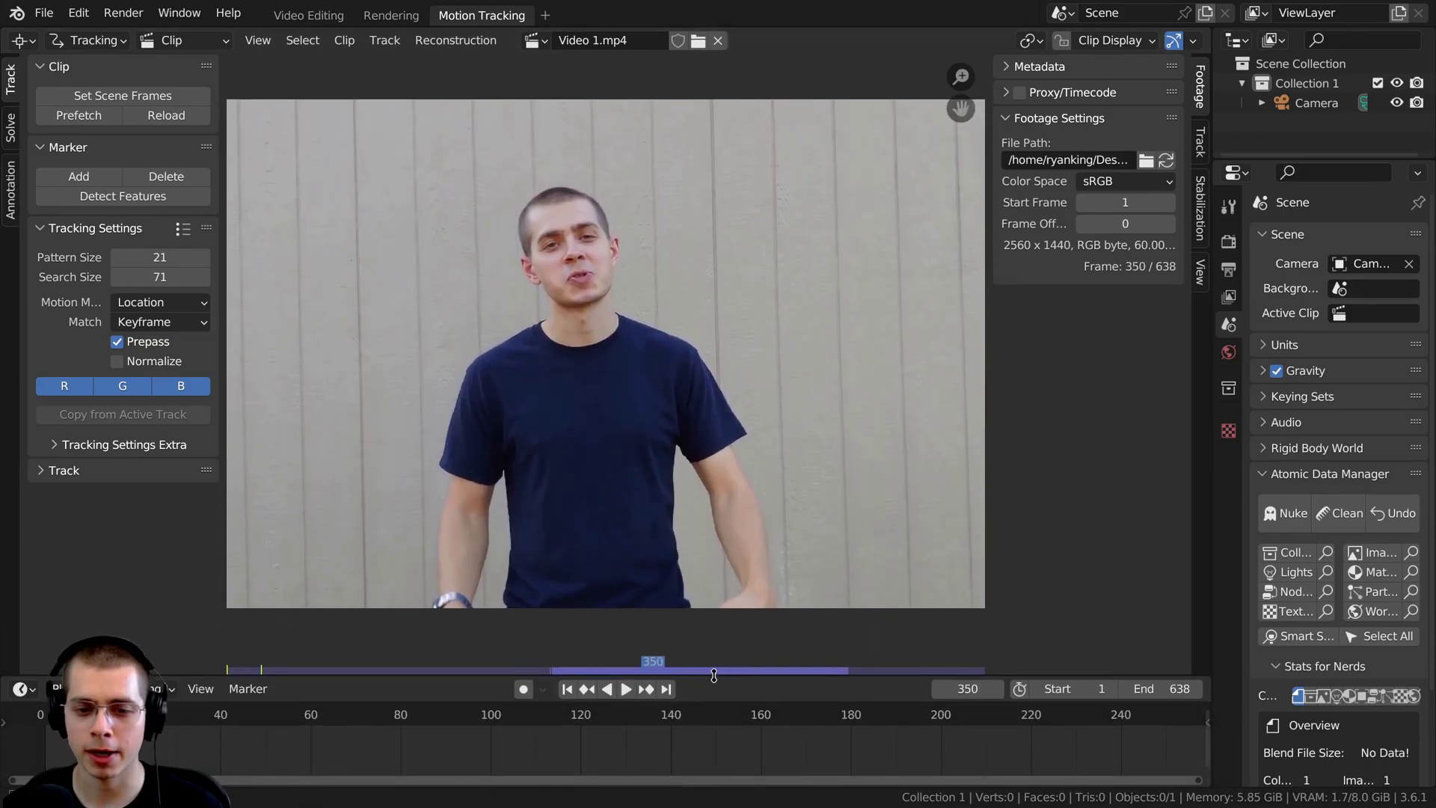
scroll(710, 725, down, 5)
drag(616, 711, 541, 717)
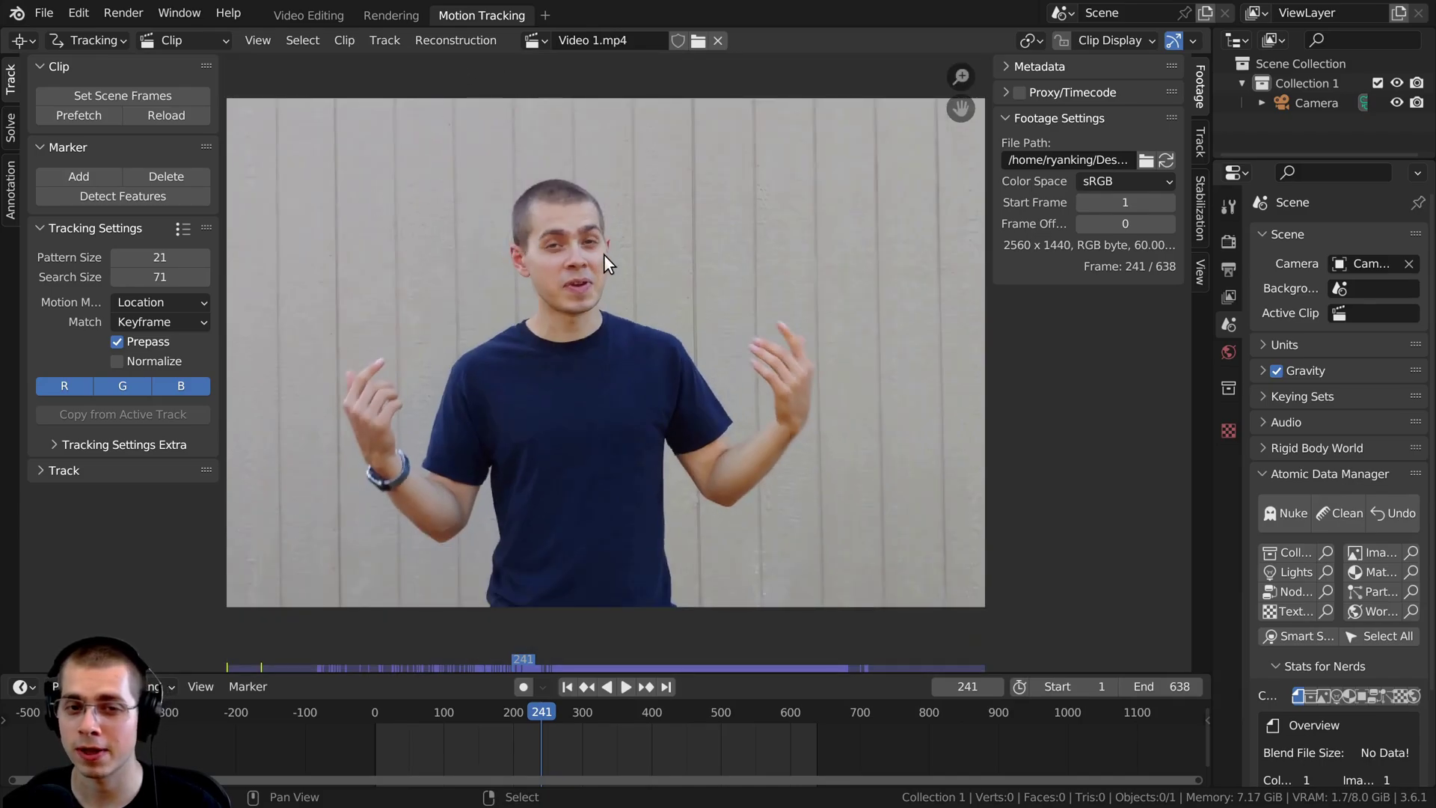
- Review the footage up to frame 215 in the Video Editing workspace, and return to the Motion Tracking workspace
click(302, 15)
drag(617, 420, 598, 446)
key(space)
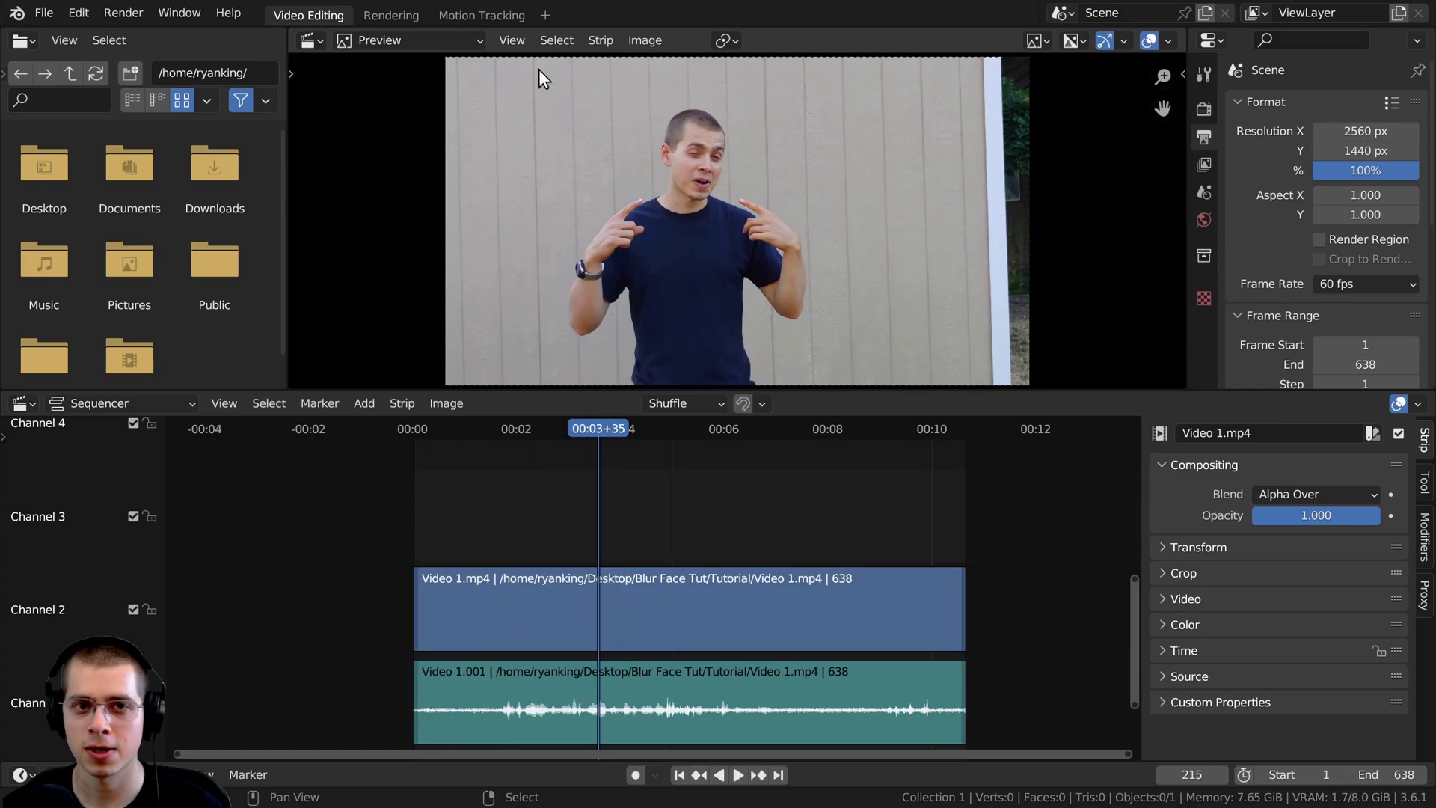
click(480, 17)
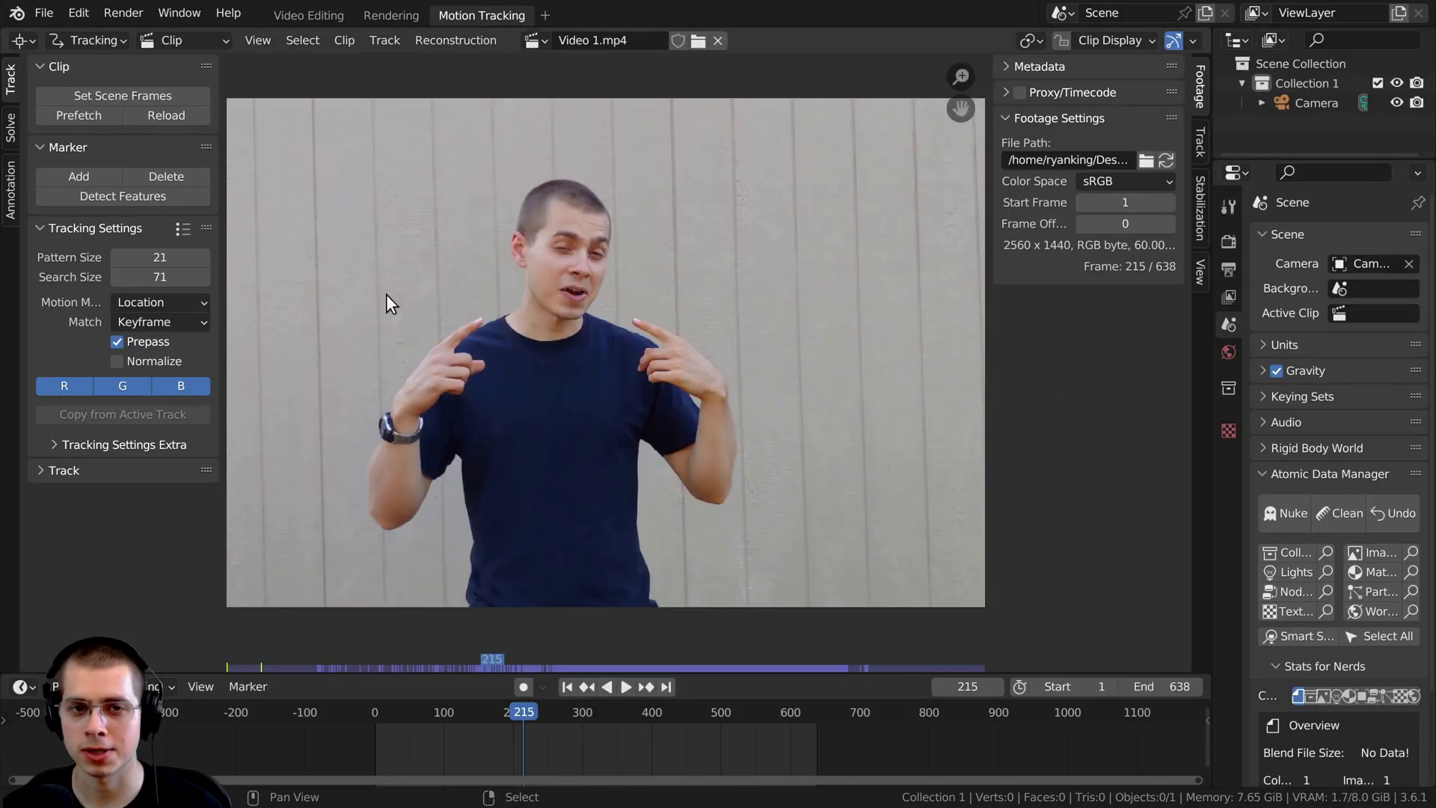
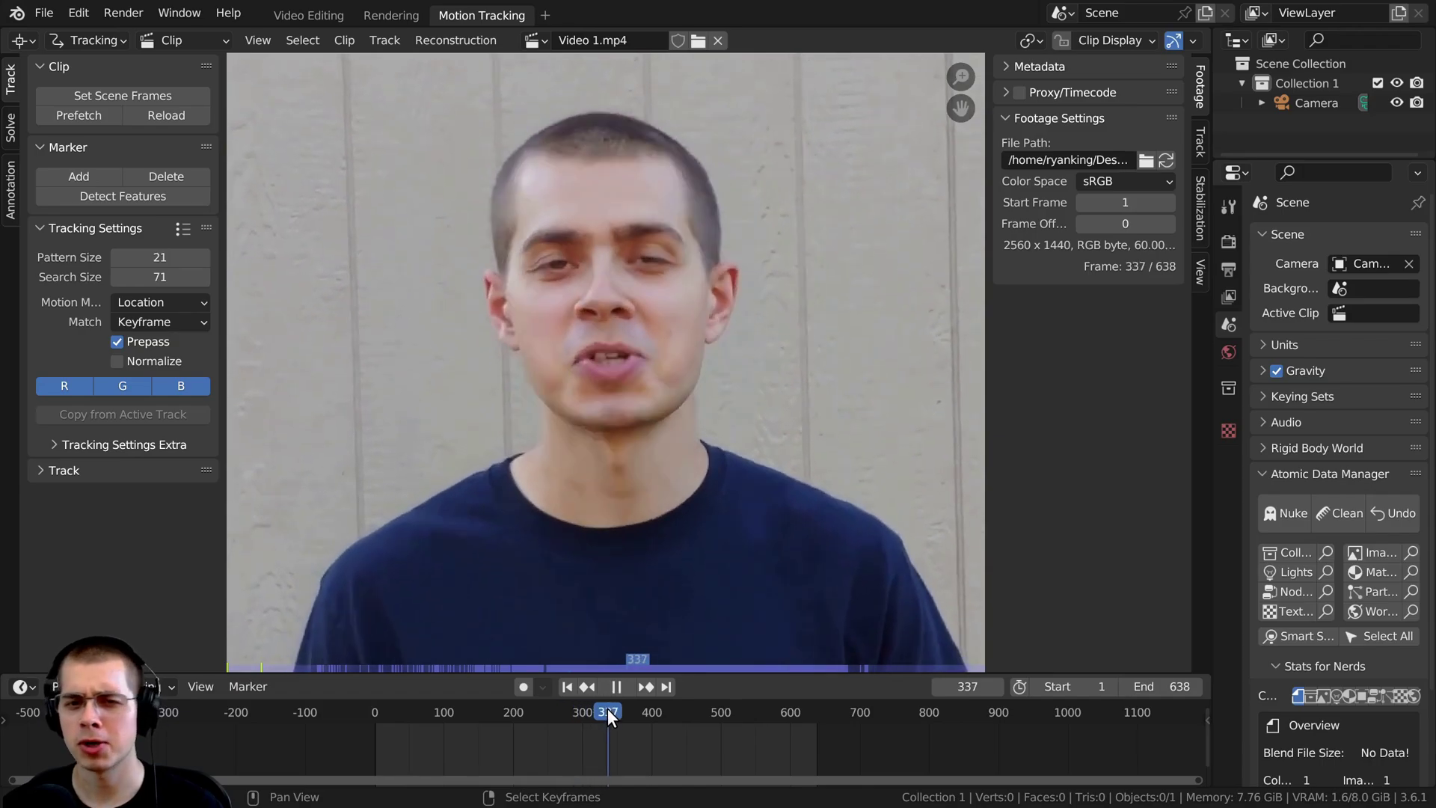
- At frame 279, add a tracking marker on the man's nostril and enlarge it to surround that side of the nose
key(space)
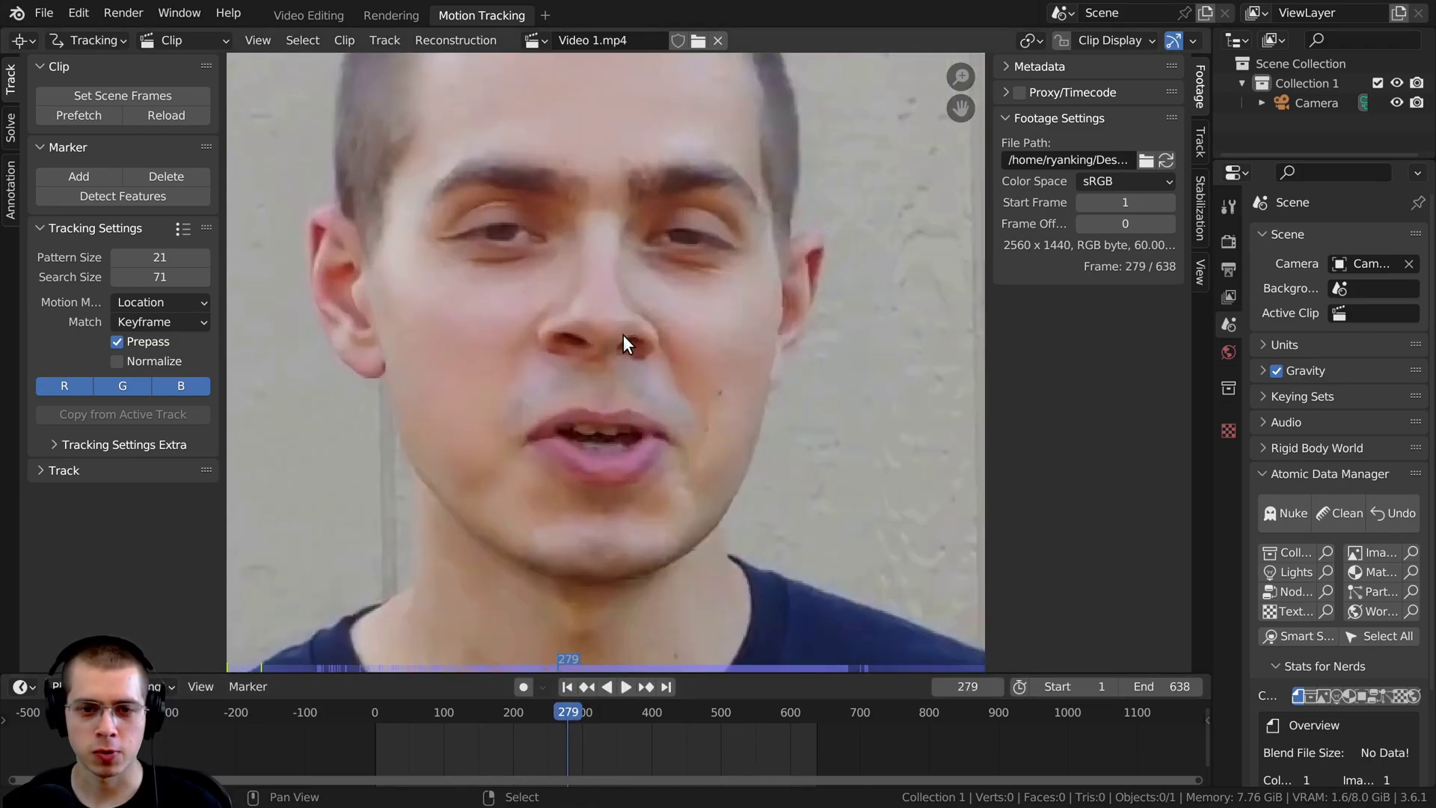
scroll(622, 335, up, 3)
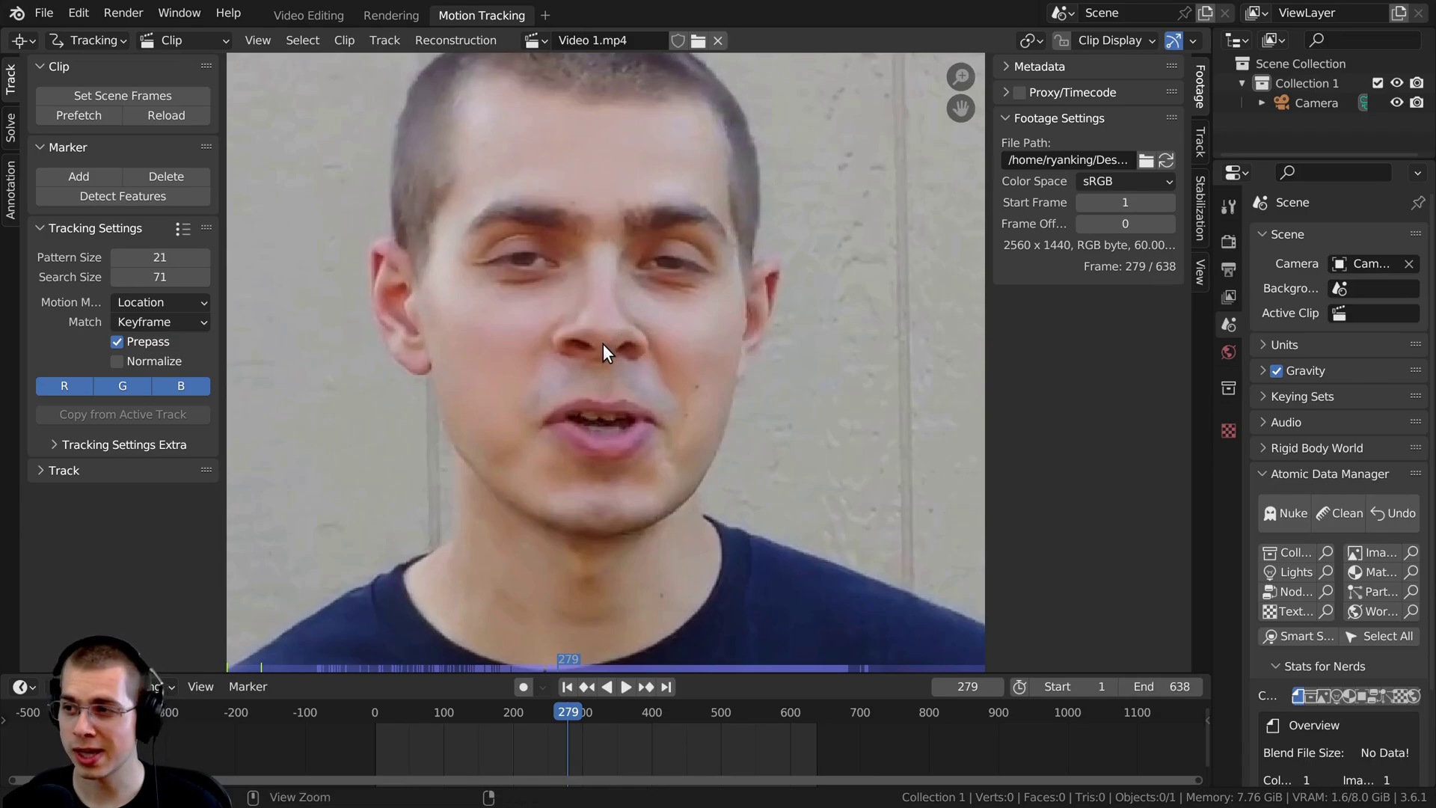
ctrl+click(603, 343)
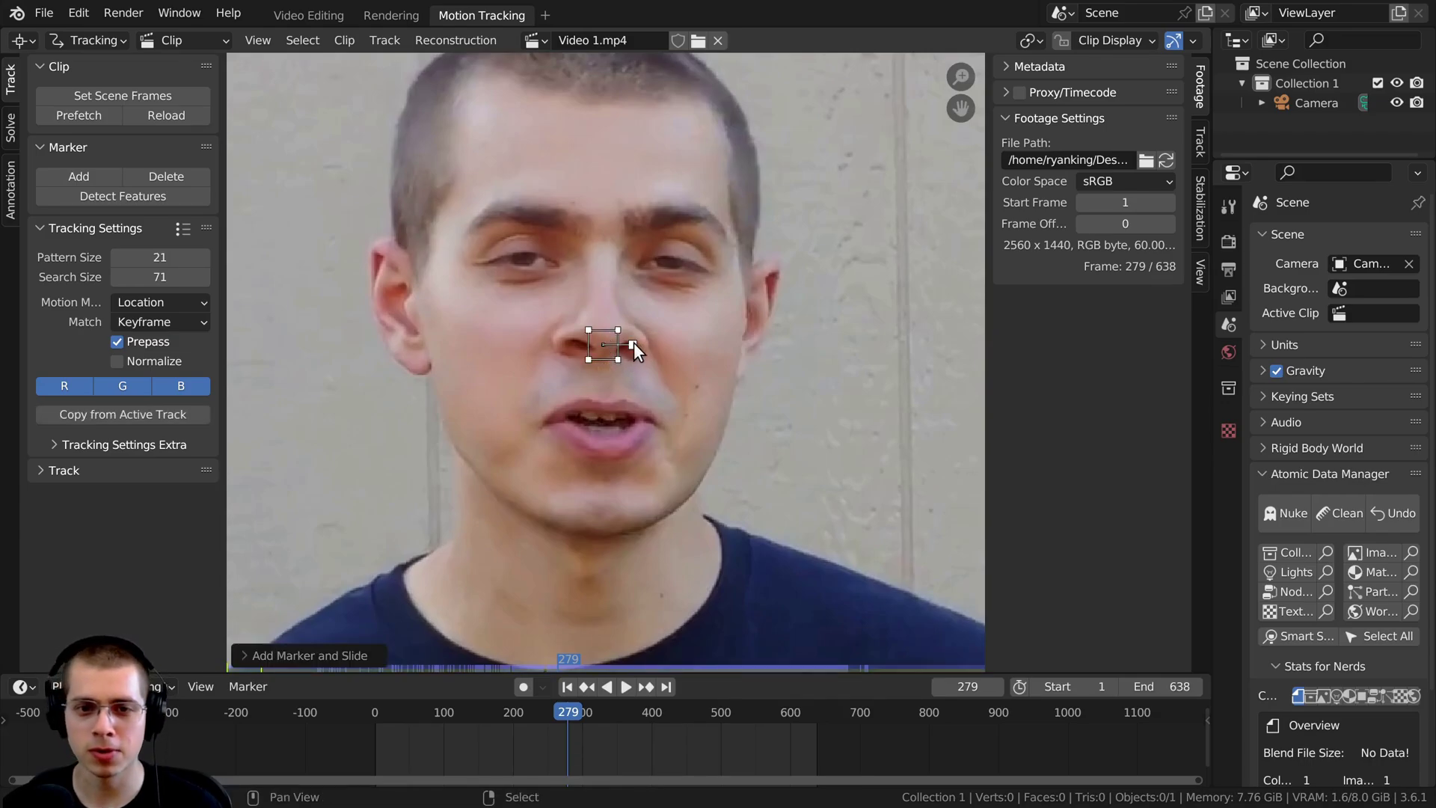
mouse_move(631, 344)
mouse_down()
mouse_move(665, 342)
mouse_move(577, 351)
mouse_move(593, 343)
mouse_up()
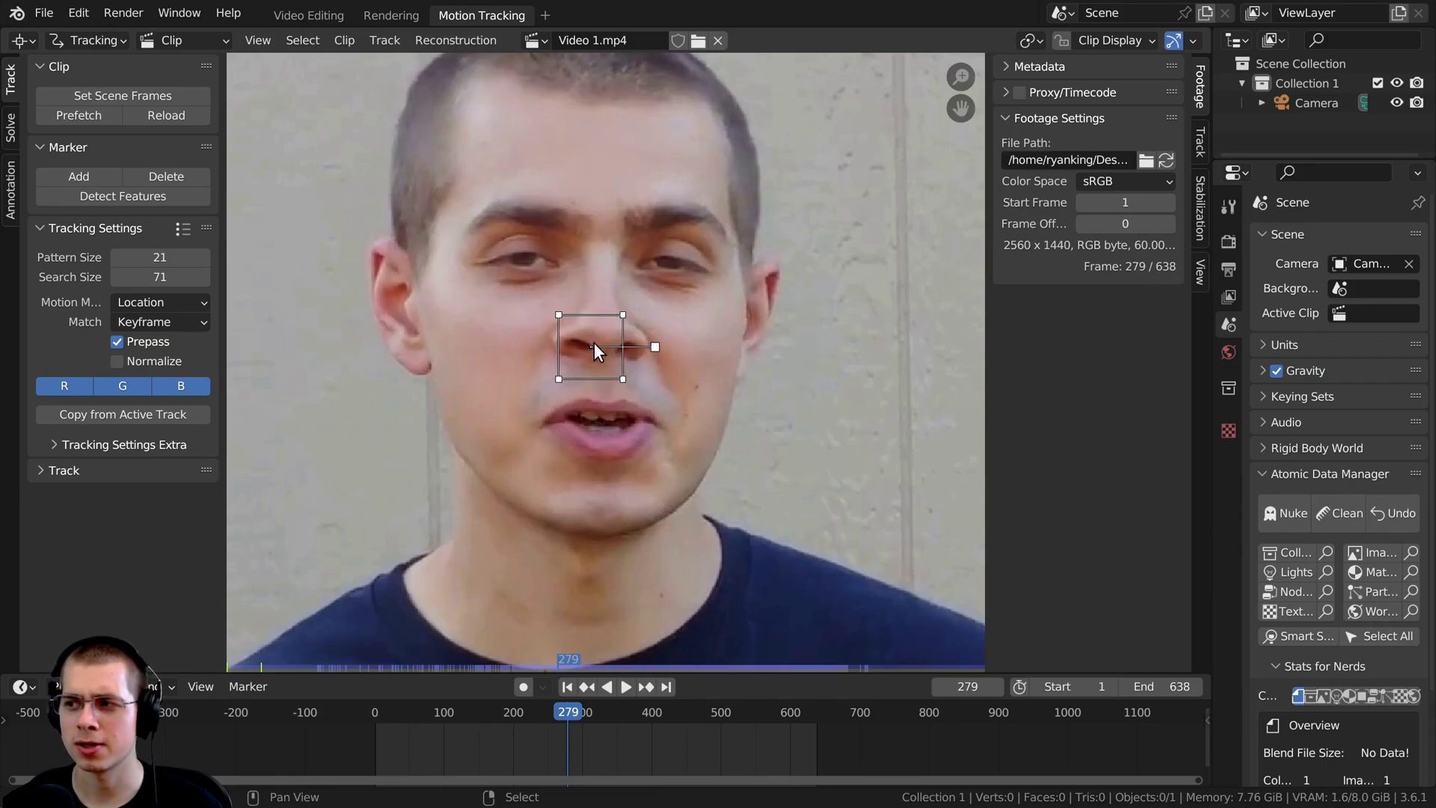
scroll(604, 351, down, 1)
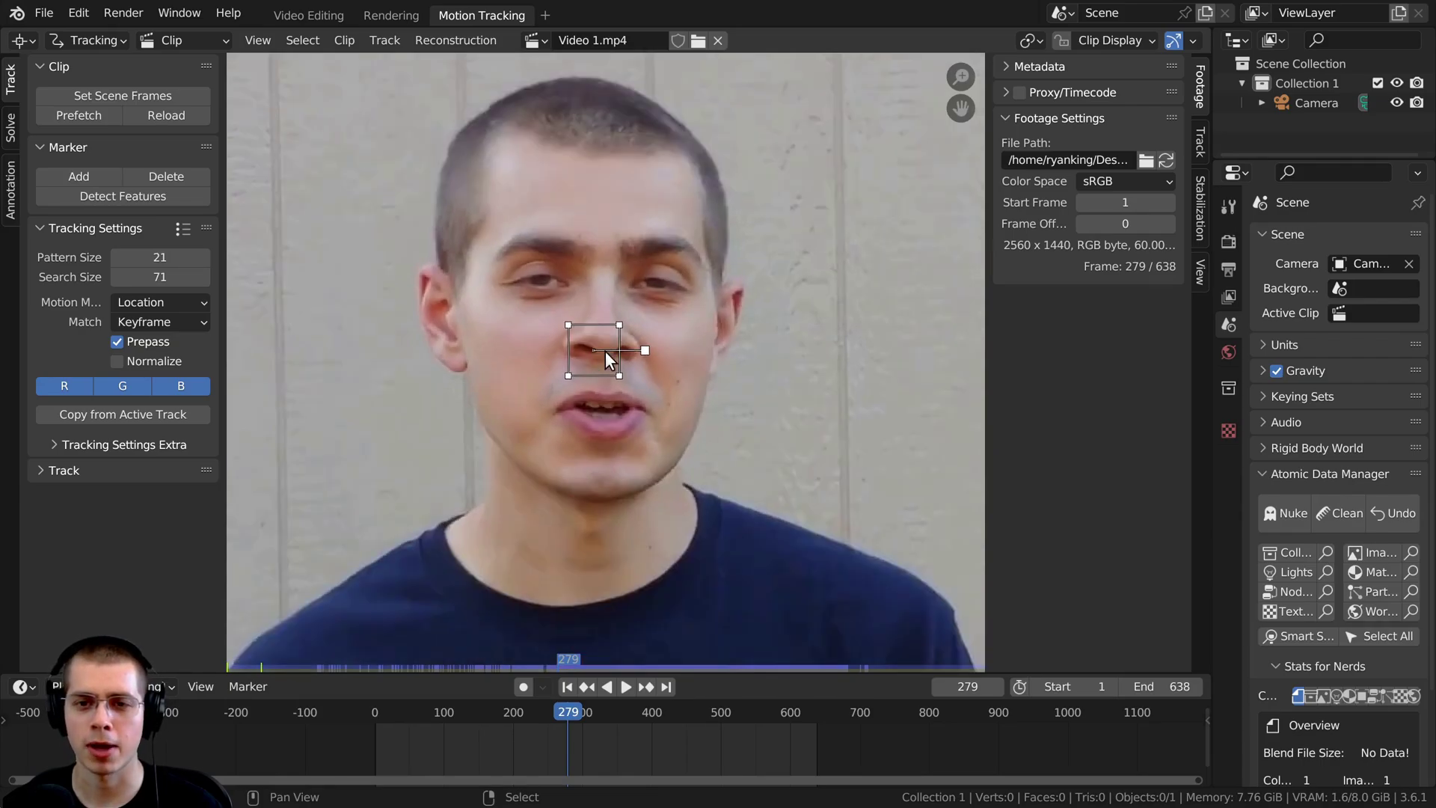
scroll(547, 331, down, 4)
scroll(558, 226, up, 6)
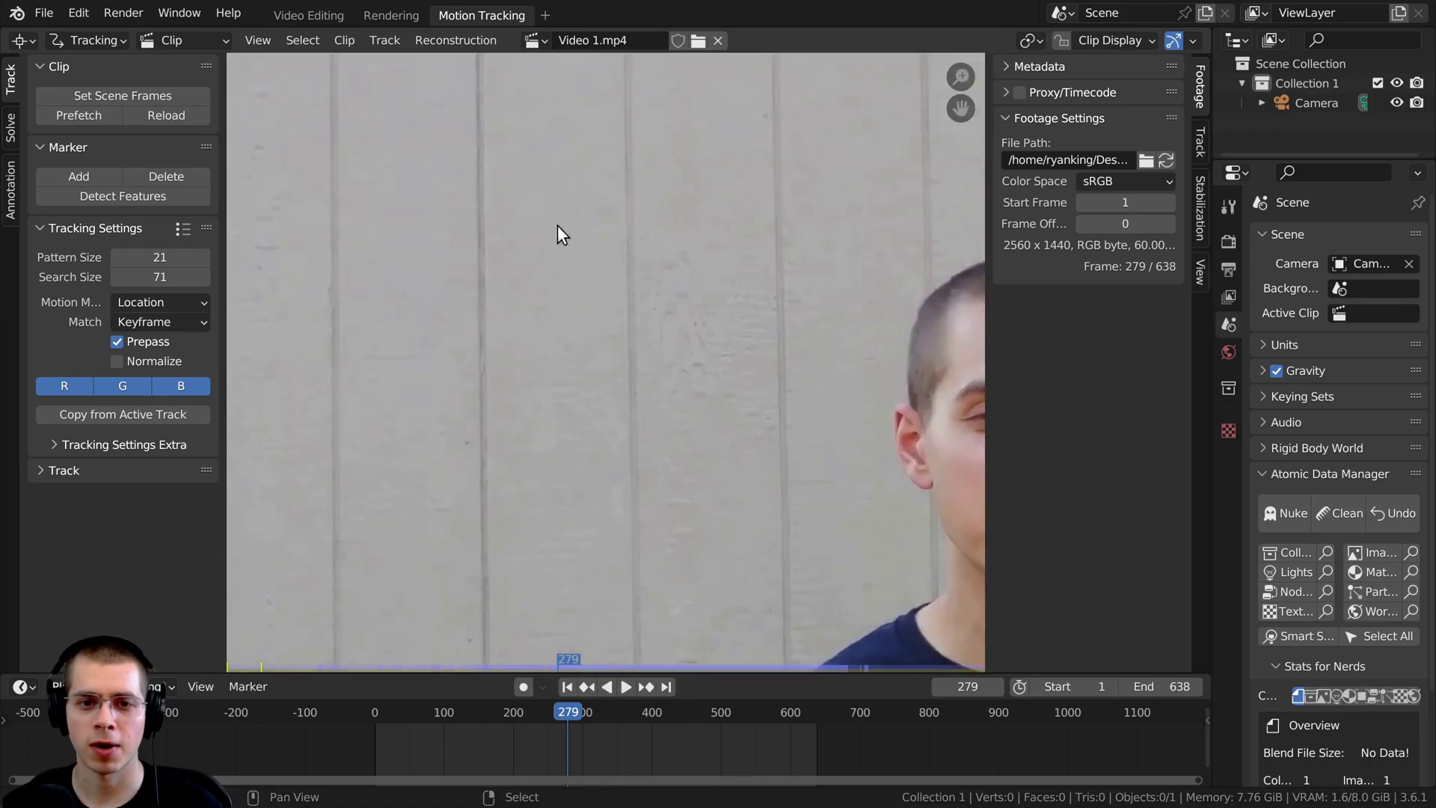
scroll(455, 126, down, 1)
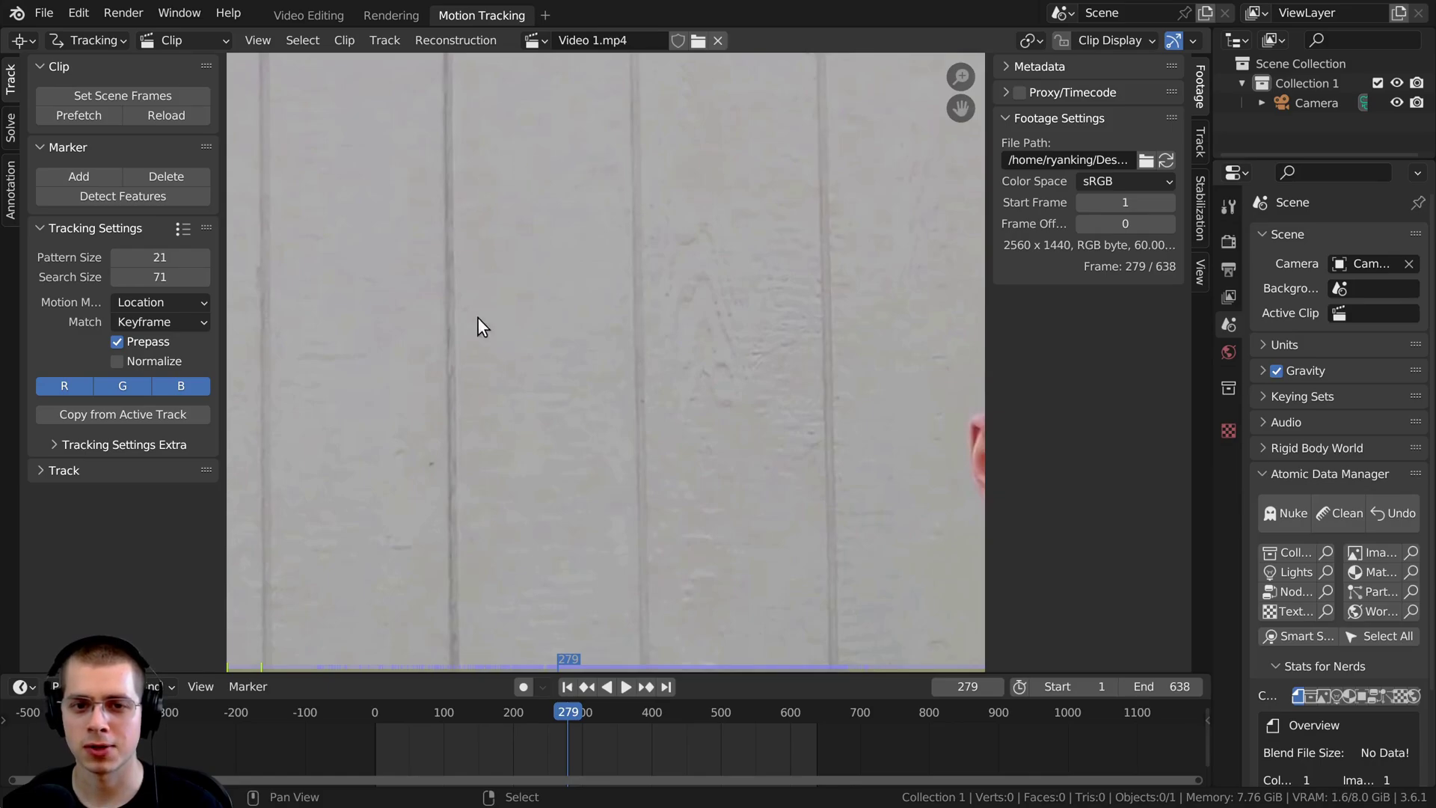
scroll(820, 458, down, 3)
middle_drag(820, 458, 504, 404)
scroll(634, 319, up, 2)
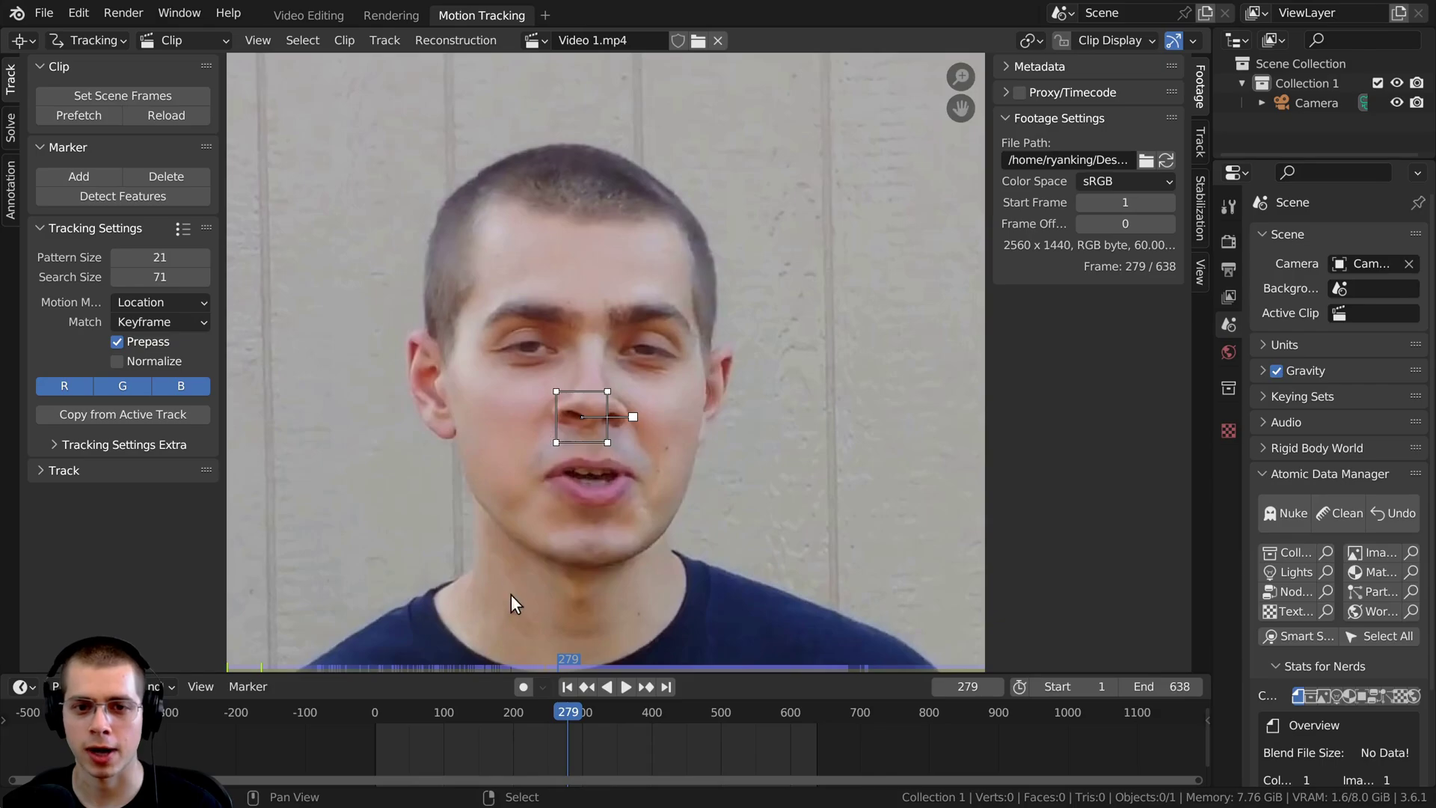
scroll(524, 260, down, 3)
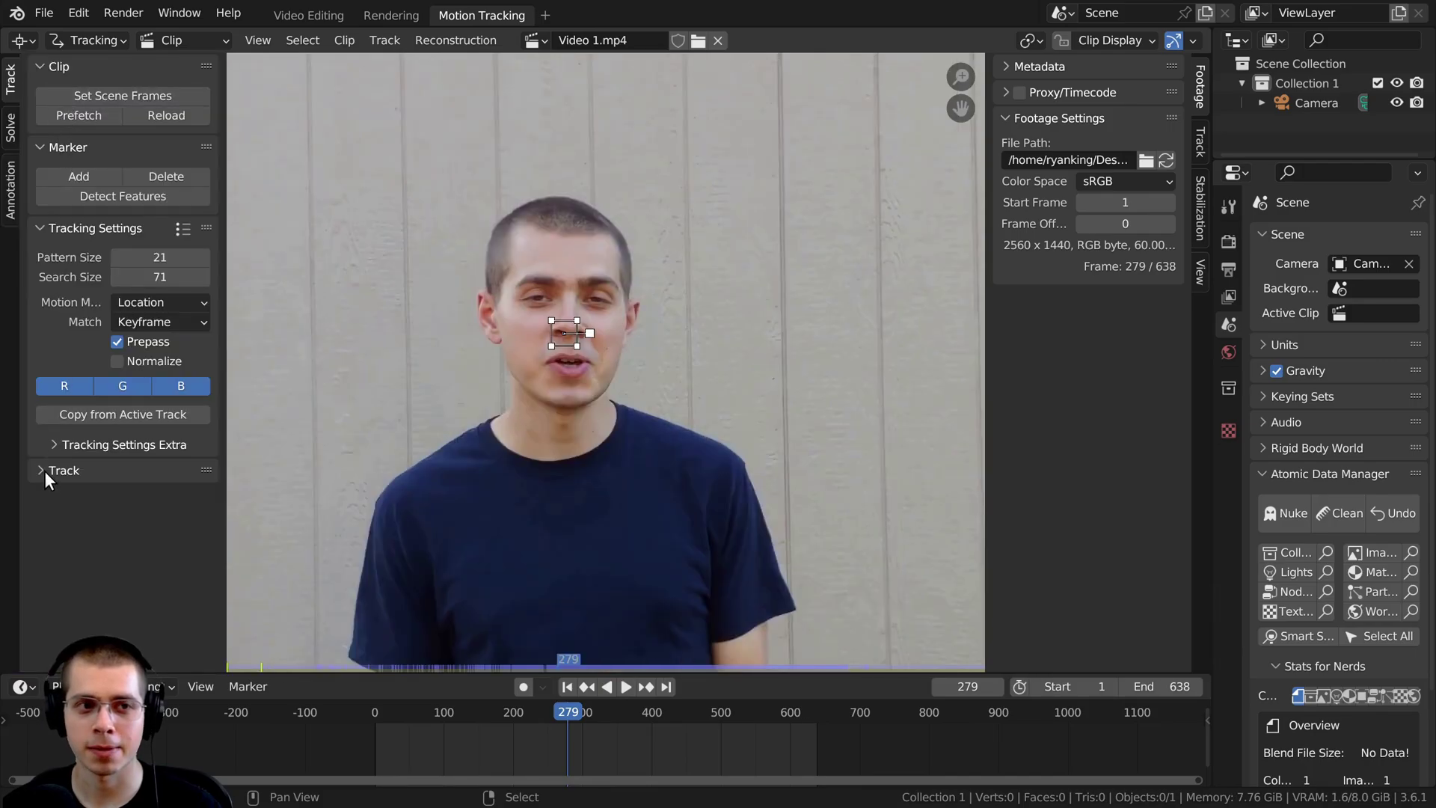
- Track the nose marker backward through the clip from frame 279
click(40, 468)
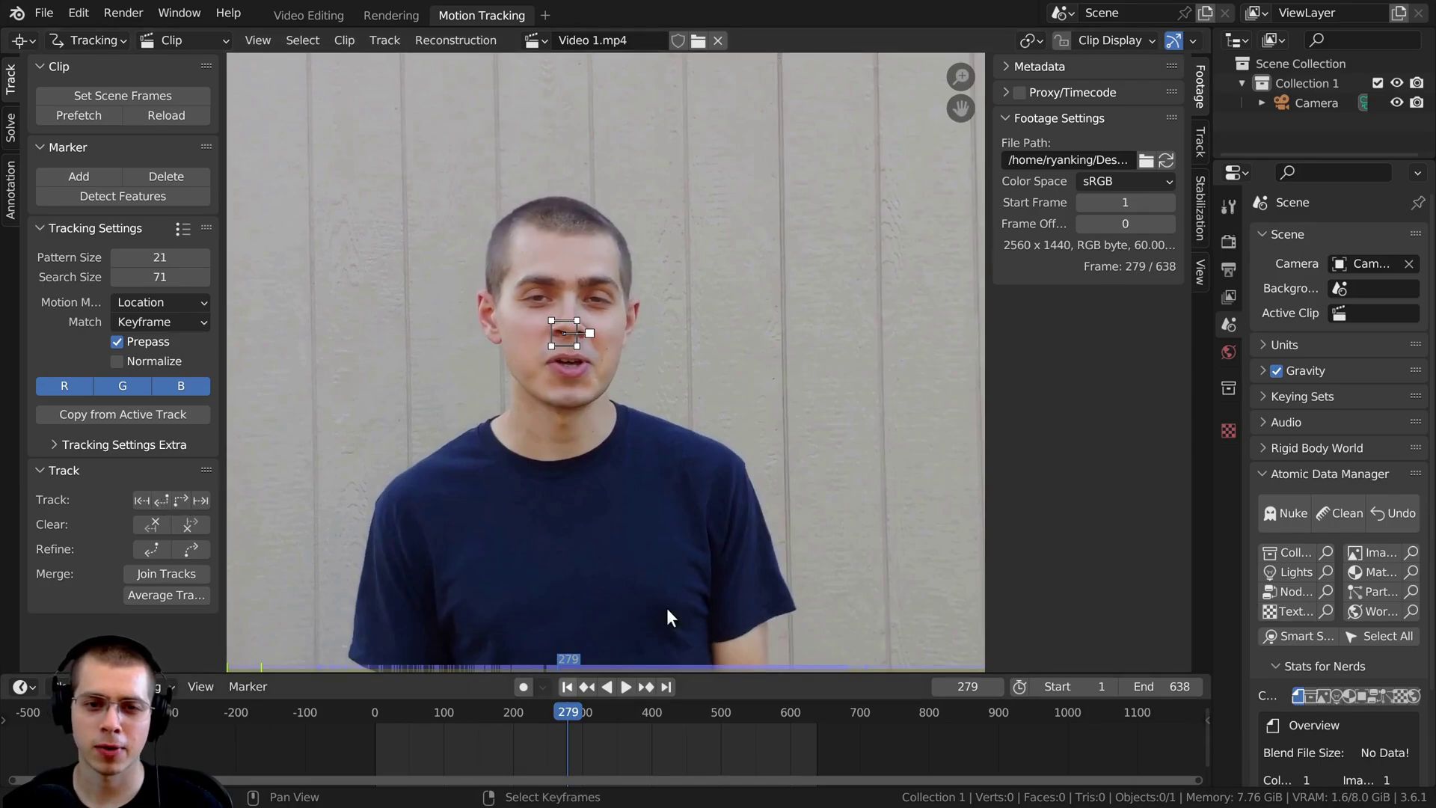
scroll(607, 242, up, 2)
scroll(558, 127, down, 3)
scroll(639, 306, up, 1)
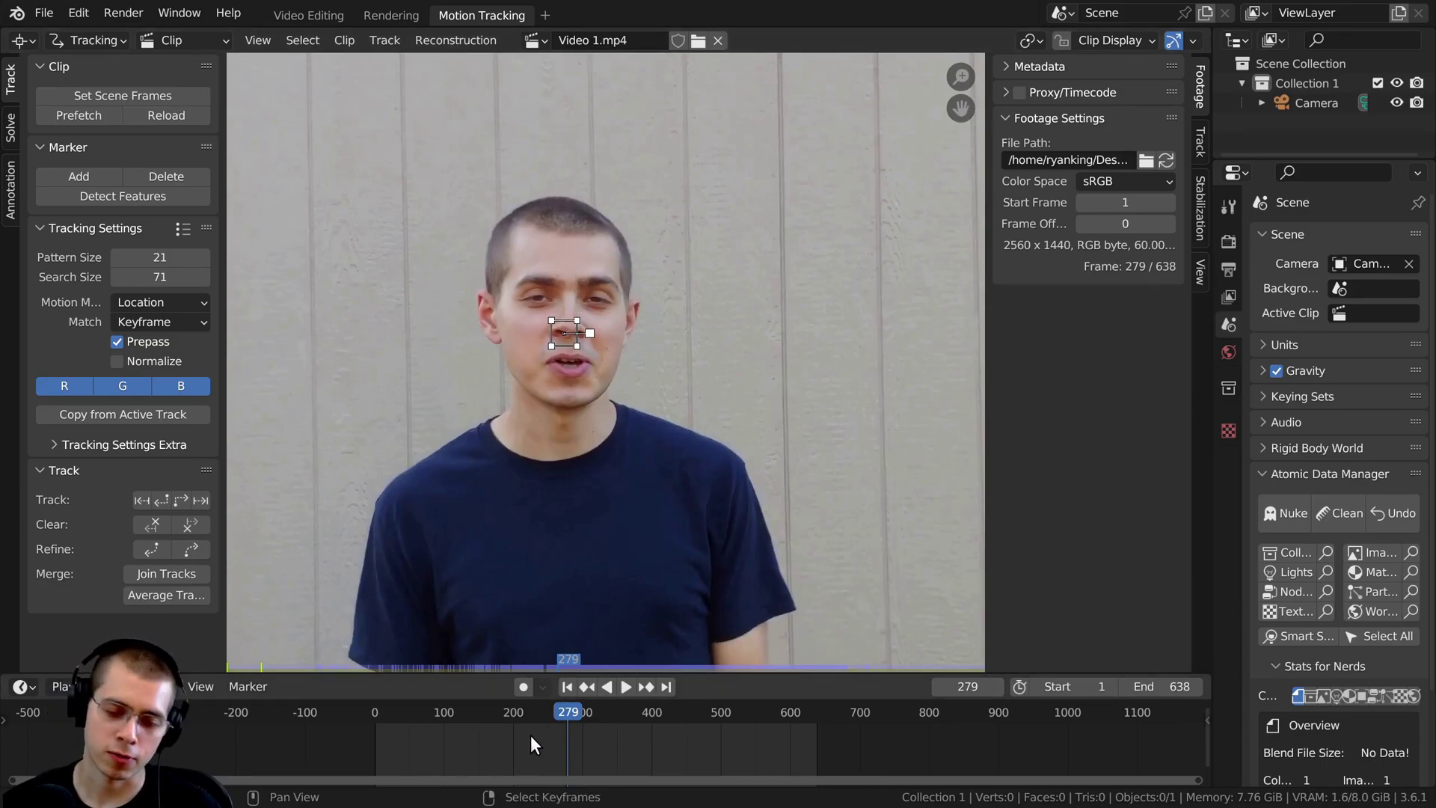
click(161, 500)
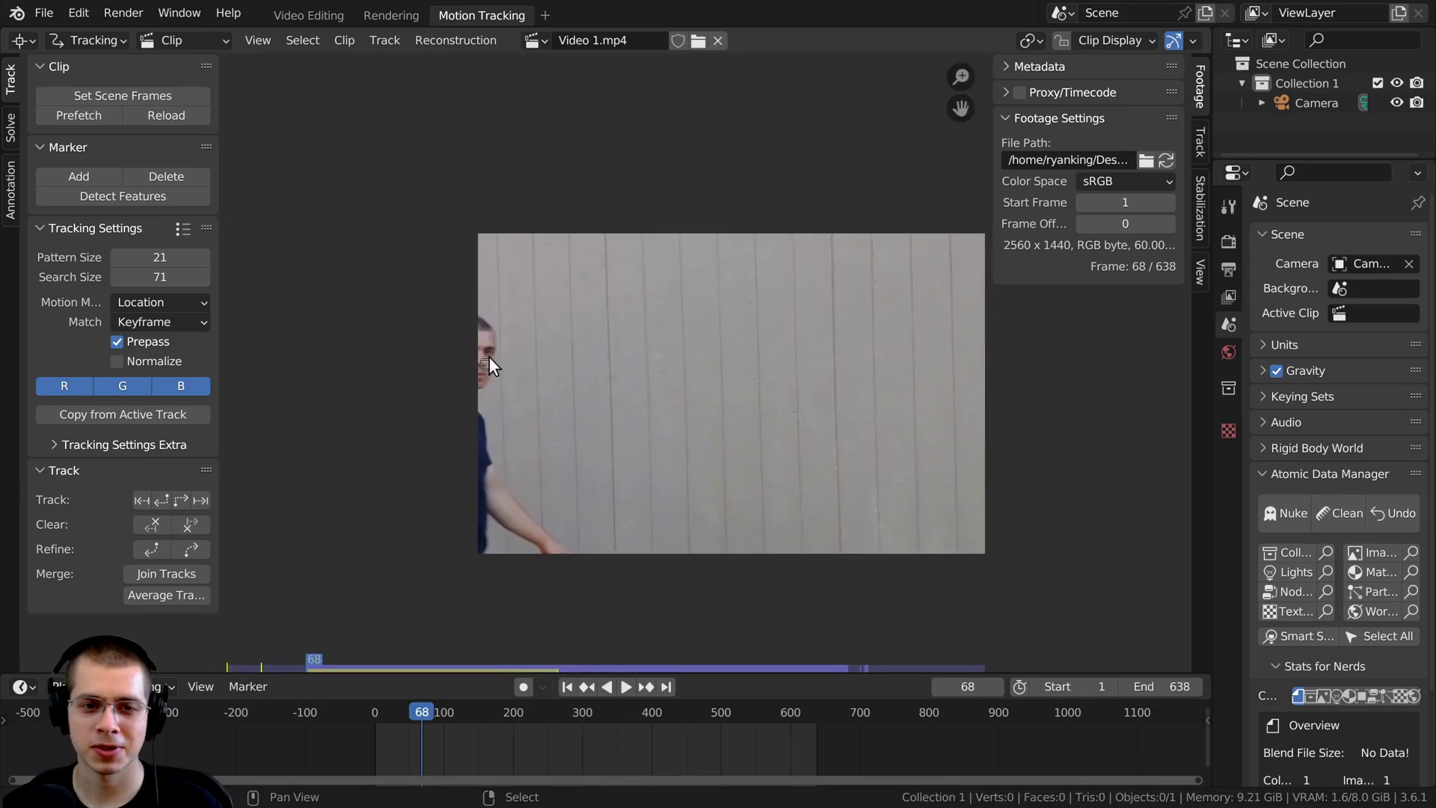
- Play and scrub the clip from frame 68 to frame 97 to check how the marker follows the nose
scroll(499, 370, up, 2)
middle_drag(448, 358, 483, 331)
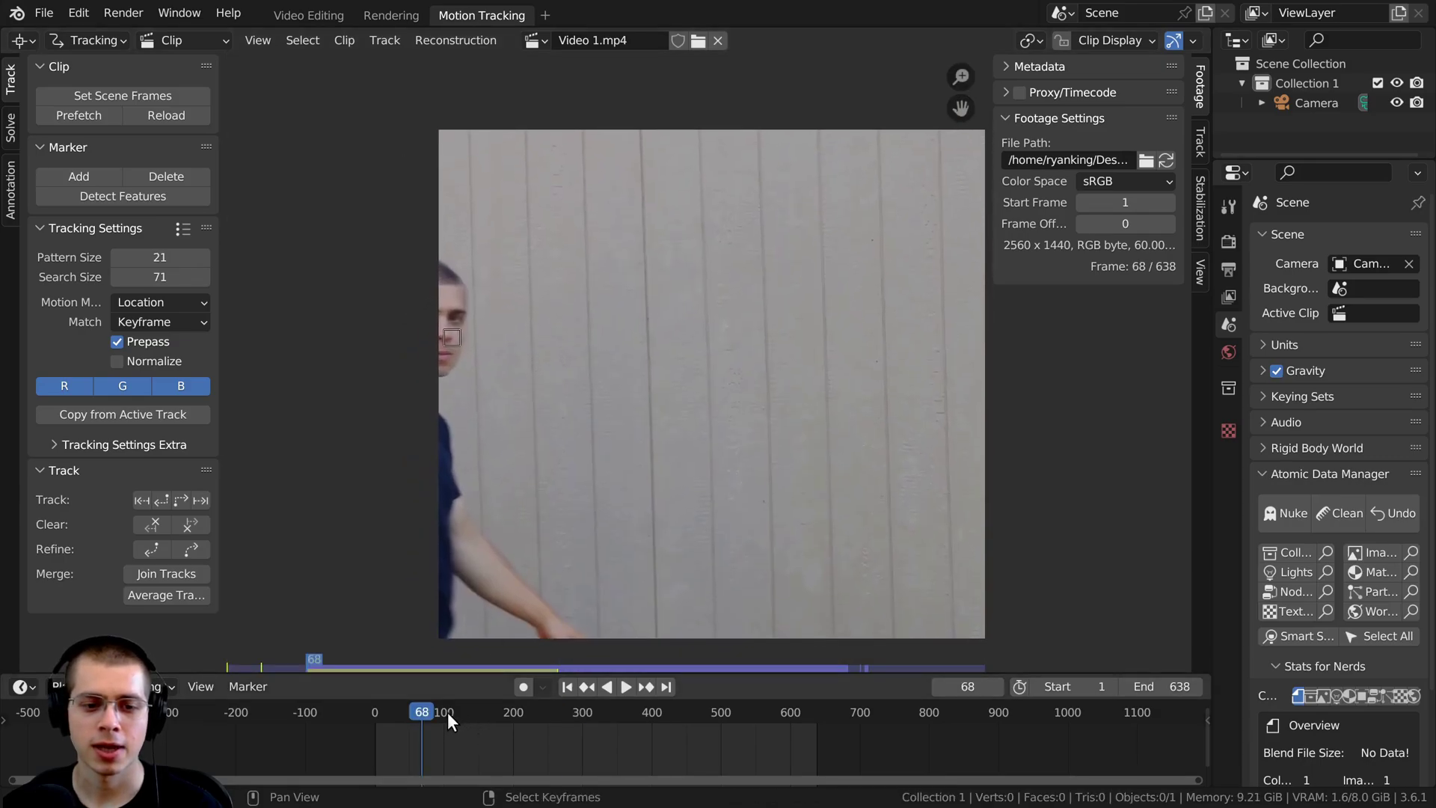
mouse_move(425, 710)
mouse_down()
mouse_move(485, 711)
mouse_move(442, 711)
mouse_up()
key(space)
key(space)
key(space)
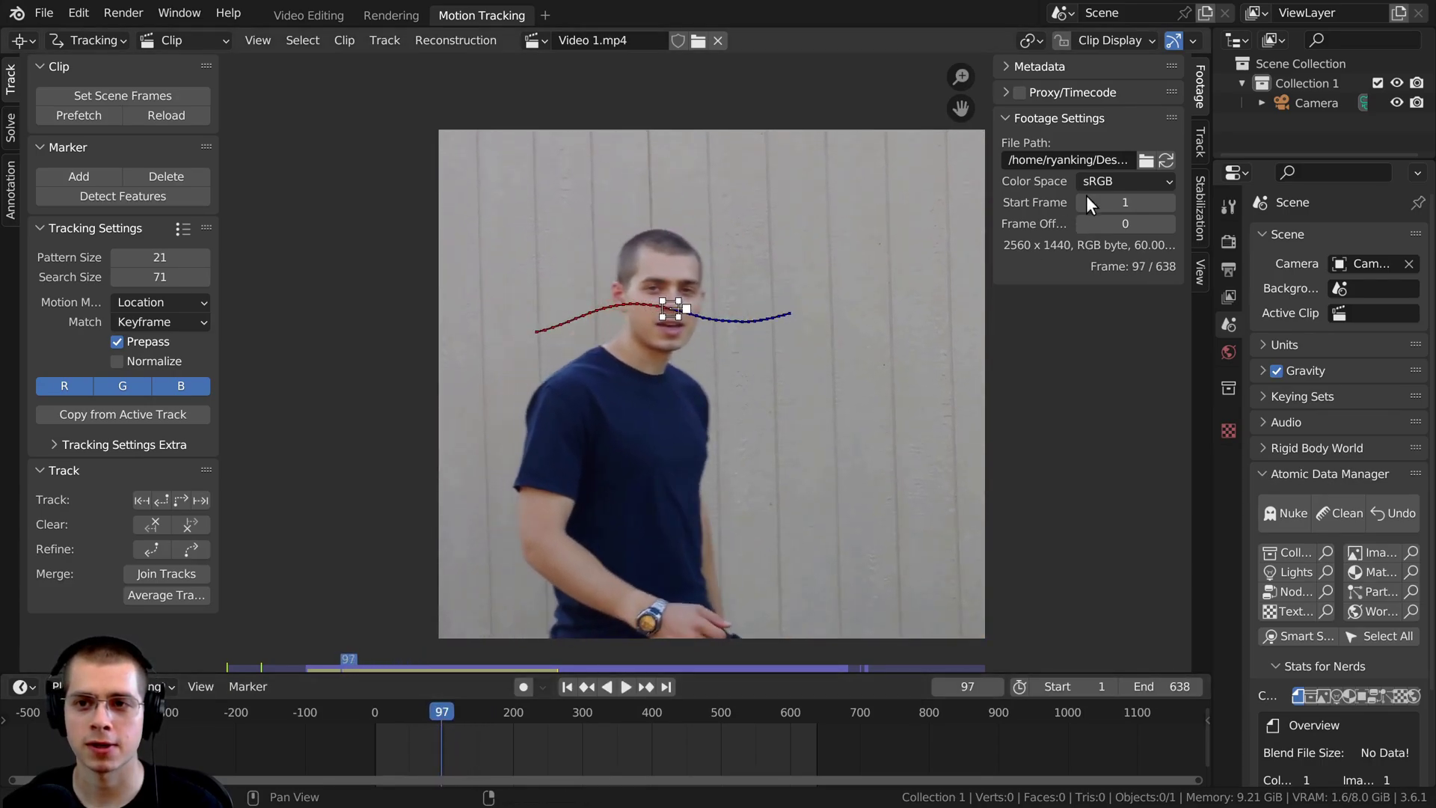
- Display the nose marker's track properties and enlarge its preview image
click(1201, 139)
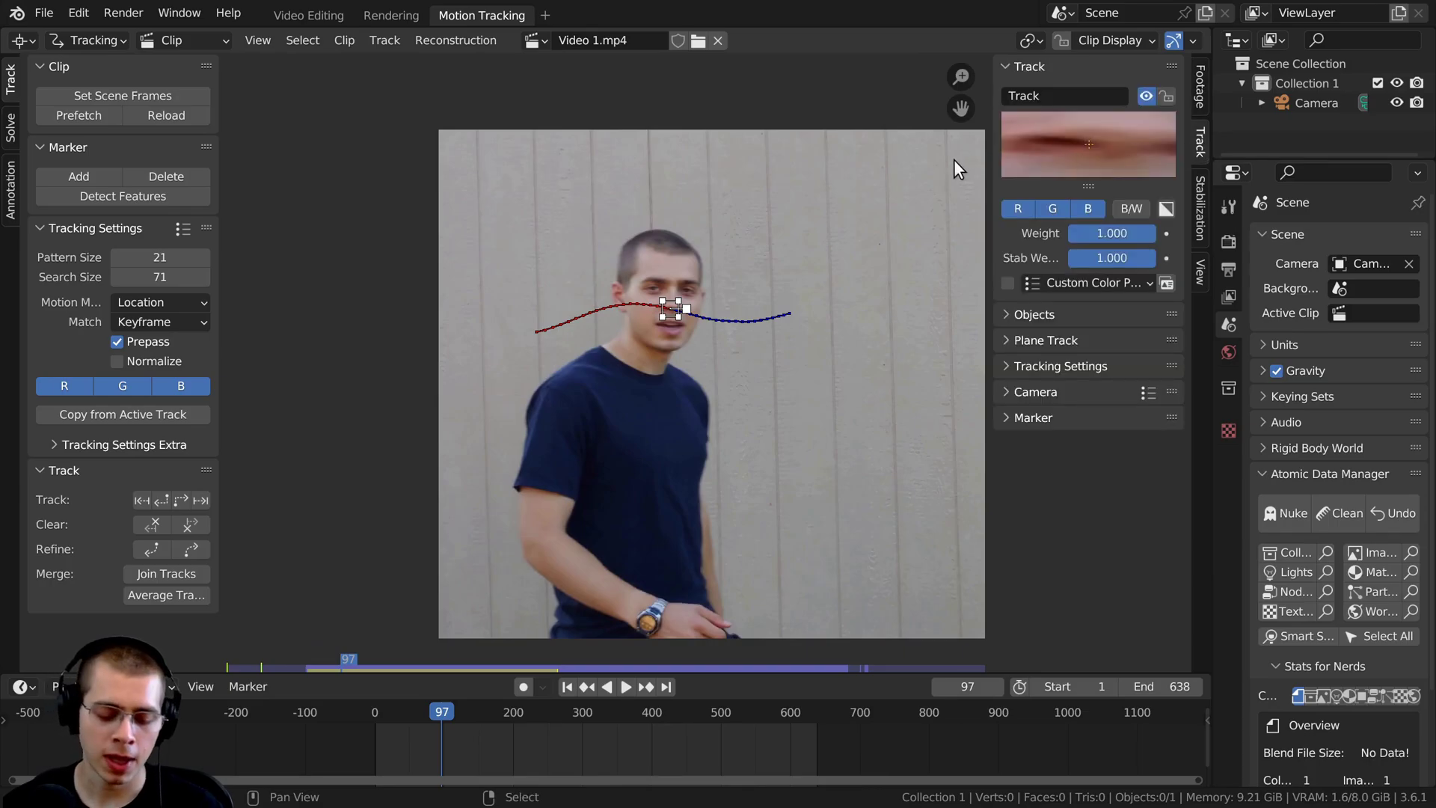
key(n)
key(n)
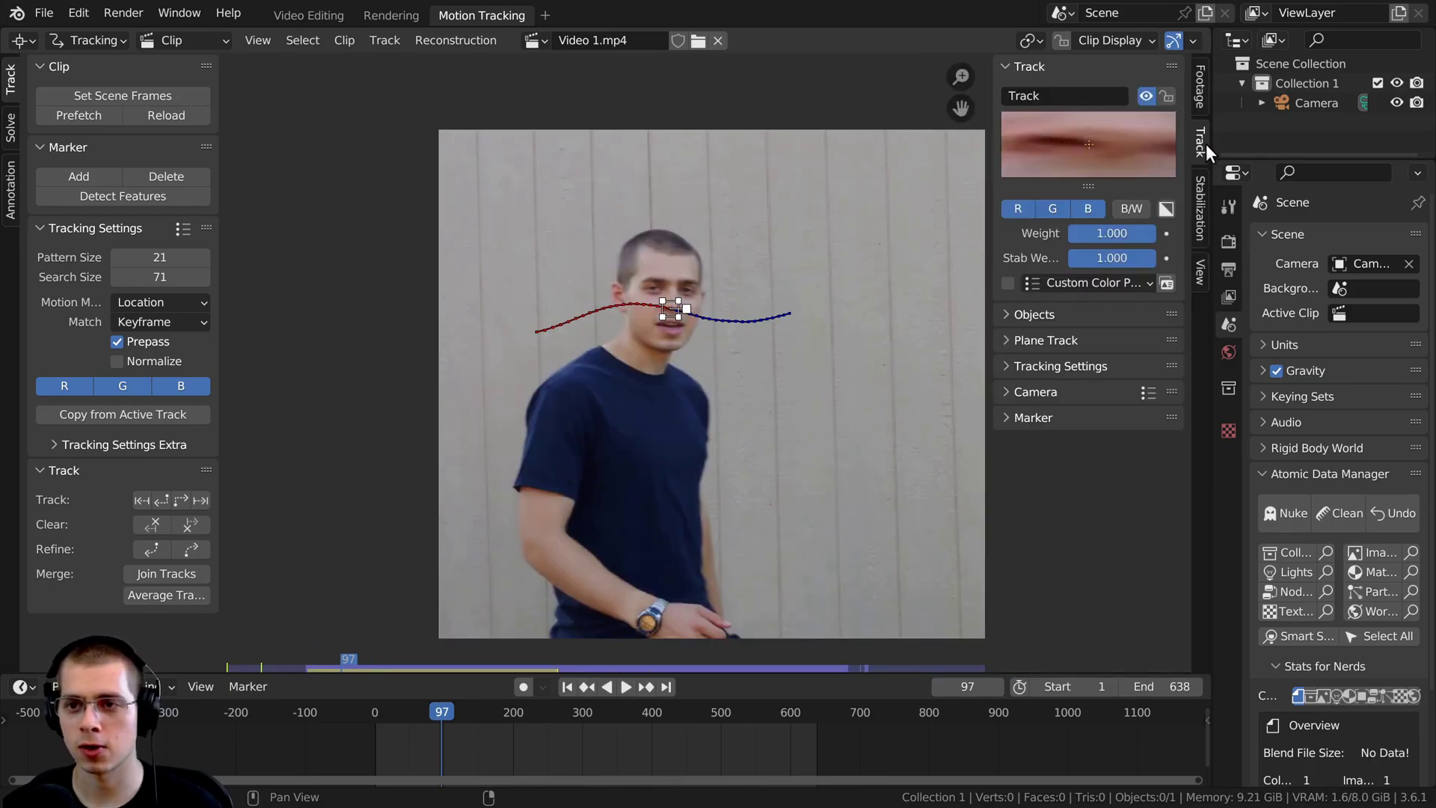
drag(1093, 181, 1092, 275)
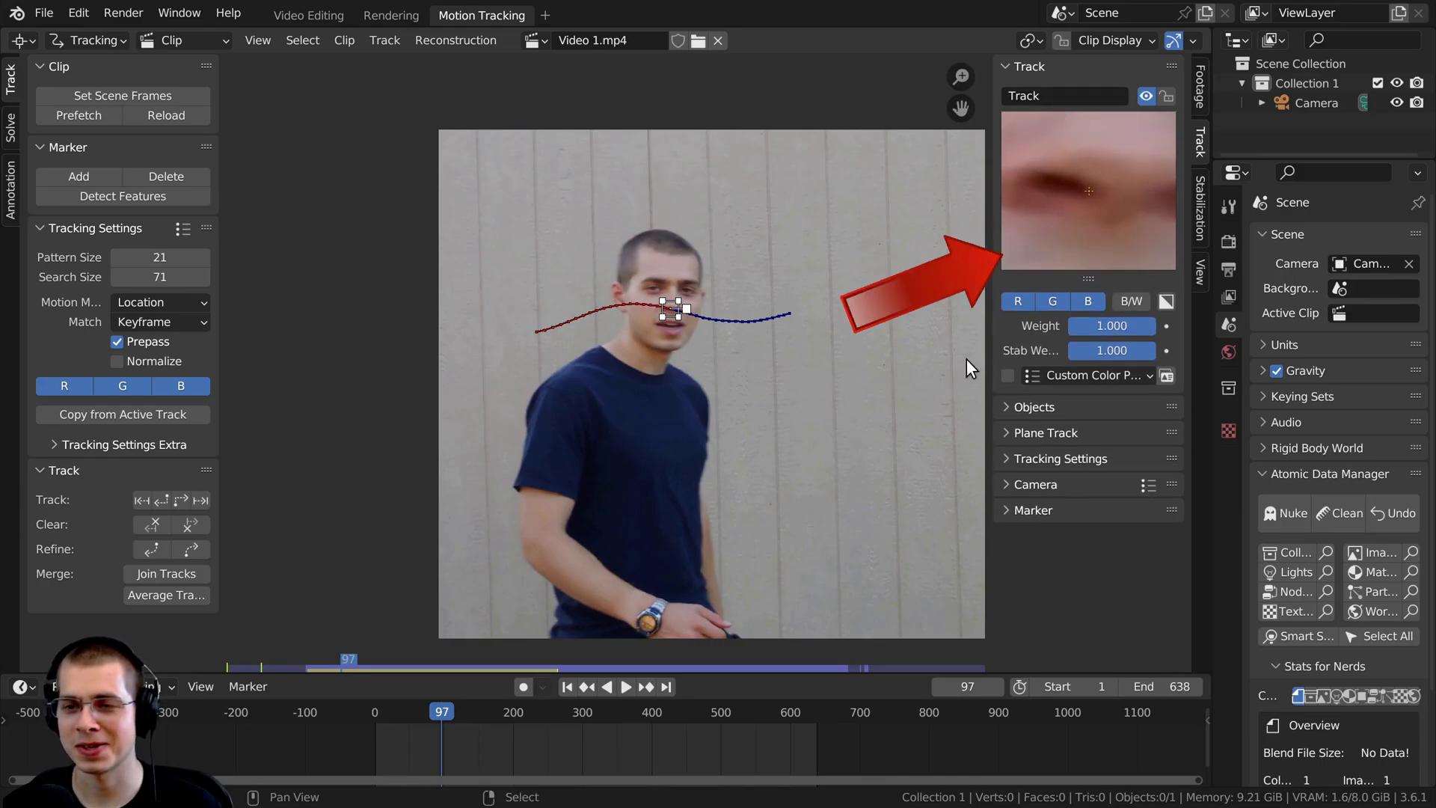
- Play back the tracked frames near the clip's start and compare the marker's motion with the enlarged preview
key(space)
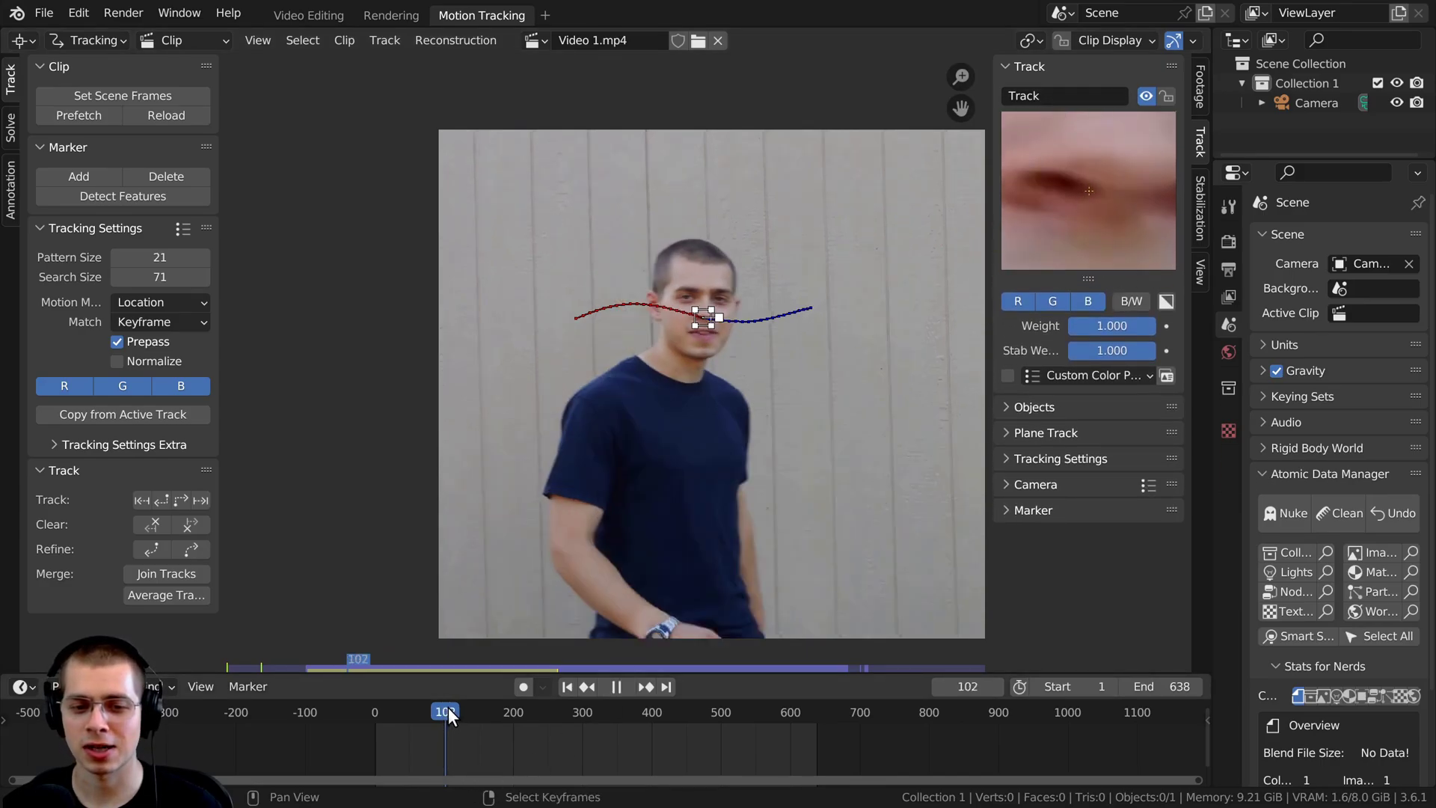
key(space)
mouse_move(453, 708)
mouse_down()
mouse_move(437, 710)
mouse_move(474, 709)
mouse_move(409, 706)
mouse_up()
key(space)
key(space)
- Find frame 68, where the track breaks off, and move the marker back onto the nostril
scroll(583, 430, up, 4)
middle_drag(509, 386, 562, 501)
drag(416, 713, 423, 712)
key(Left)
click(447, 311)
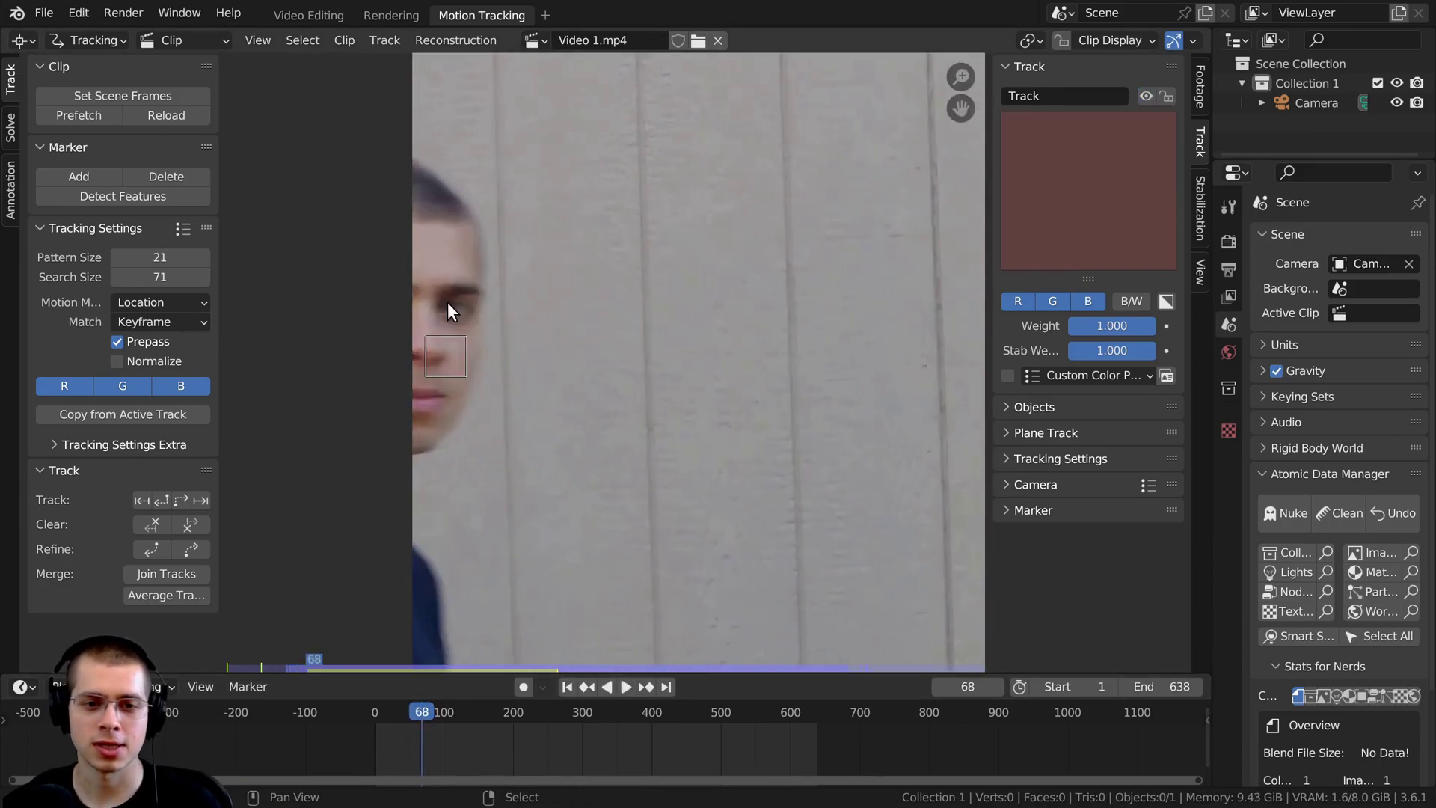
scroll(386, 336, up, 1)
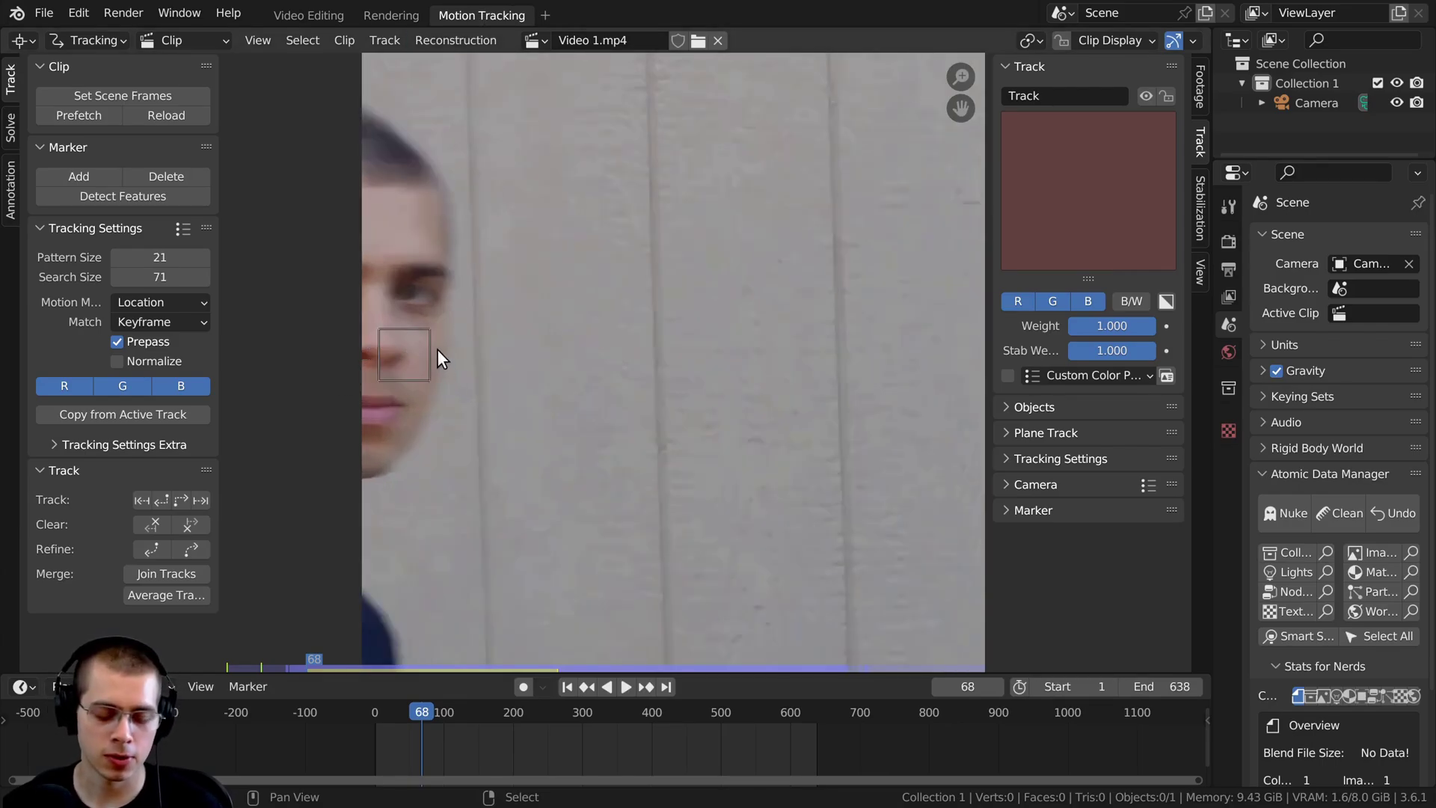
drag(438, 334, 405, 334)
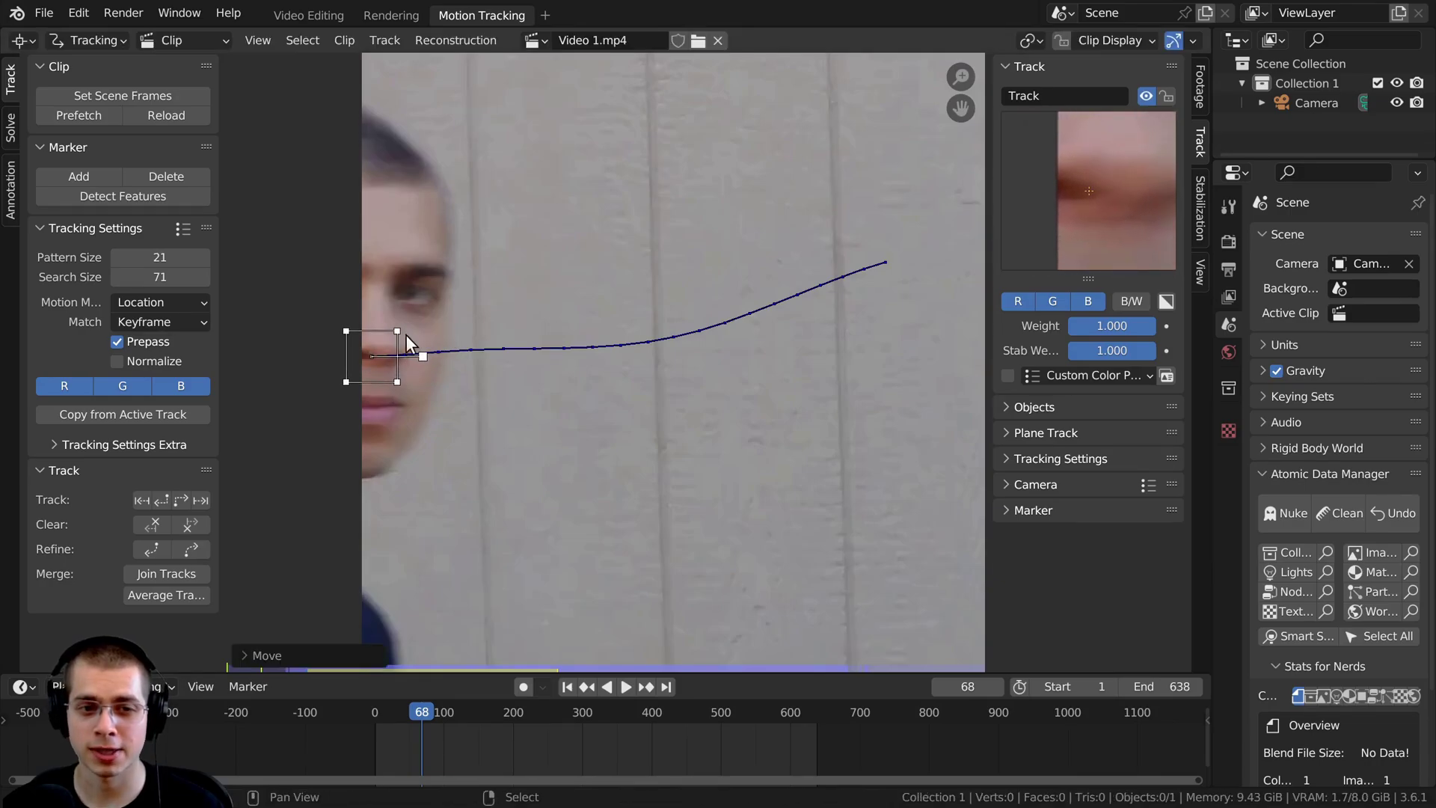
- Track the marker backward frame by frame to frame 63, shifting it beyond the image edge as the face leaves the shot
click(155, 498)
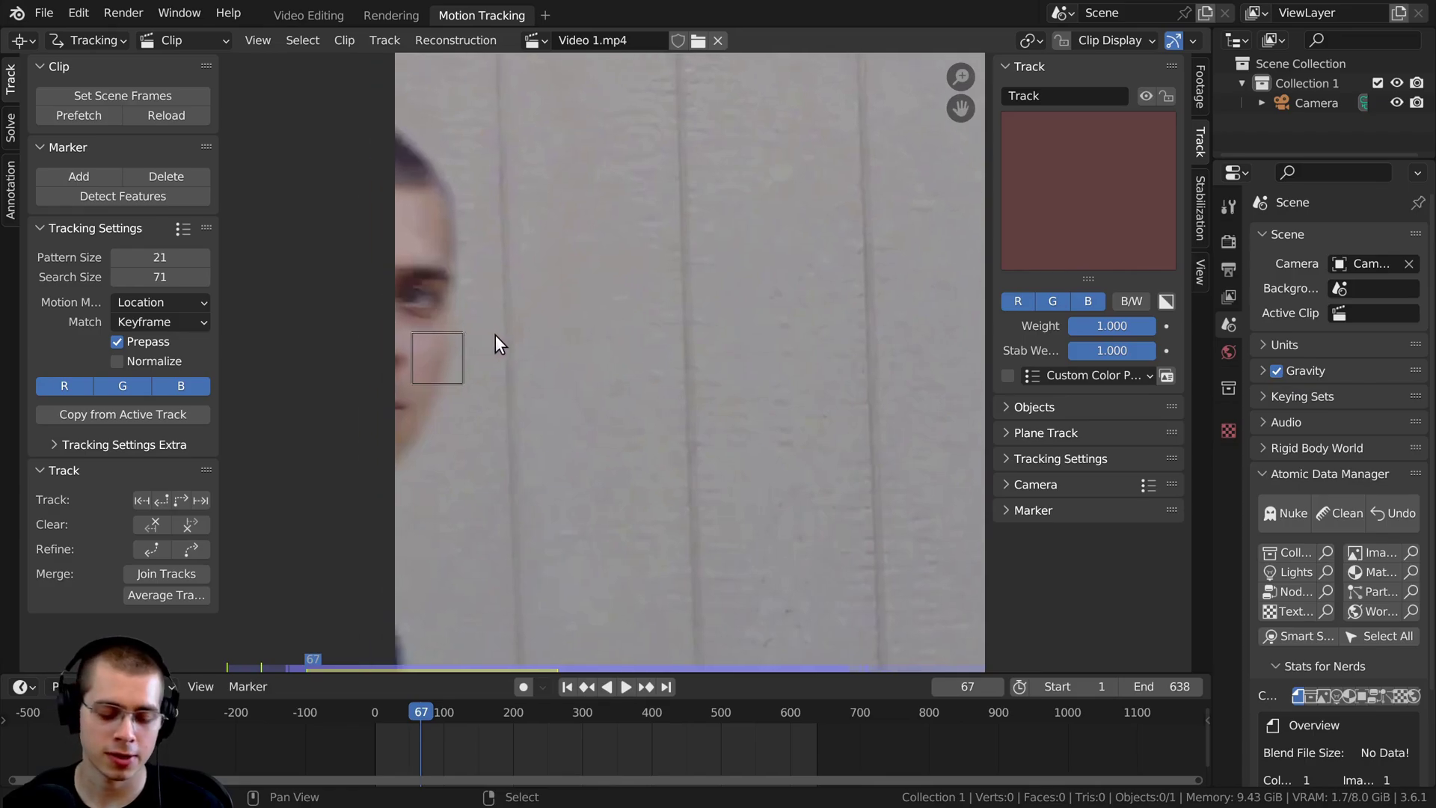
drag(492, 338, 421, 339)
scroll(420, 339, down, 3)
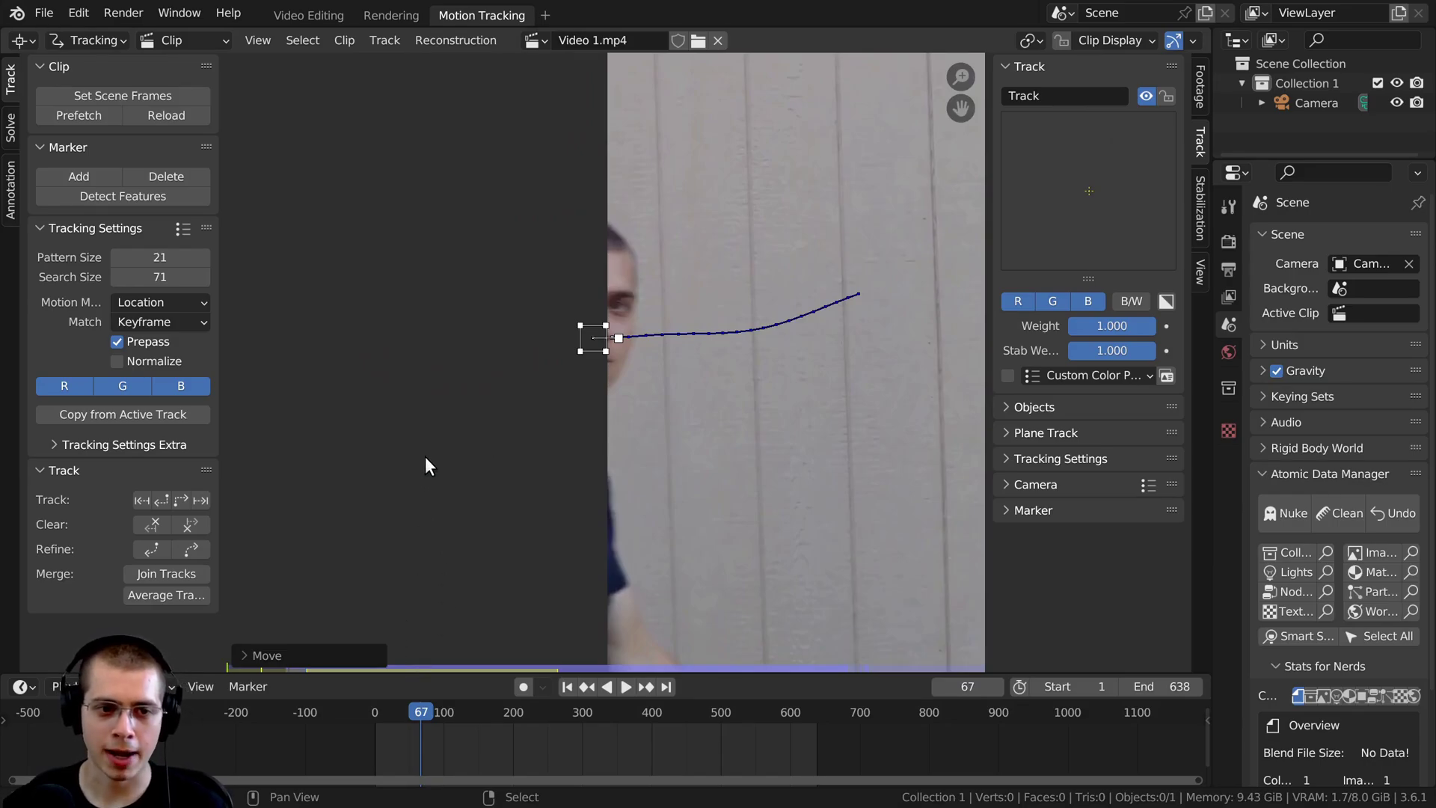
key(alt+Left)
drag(608, 345, 478, 339)
key(alt+Left)
key(alt+Left)
scroll(619, 382, down, 4)
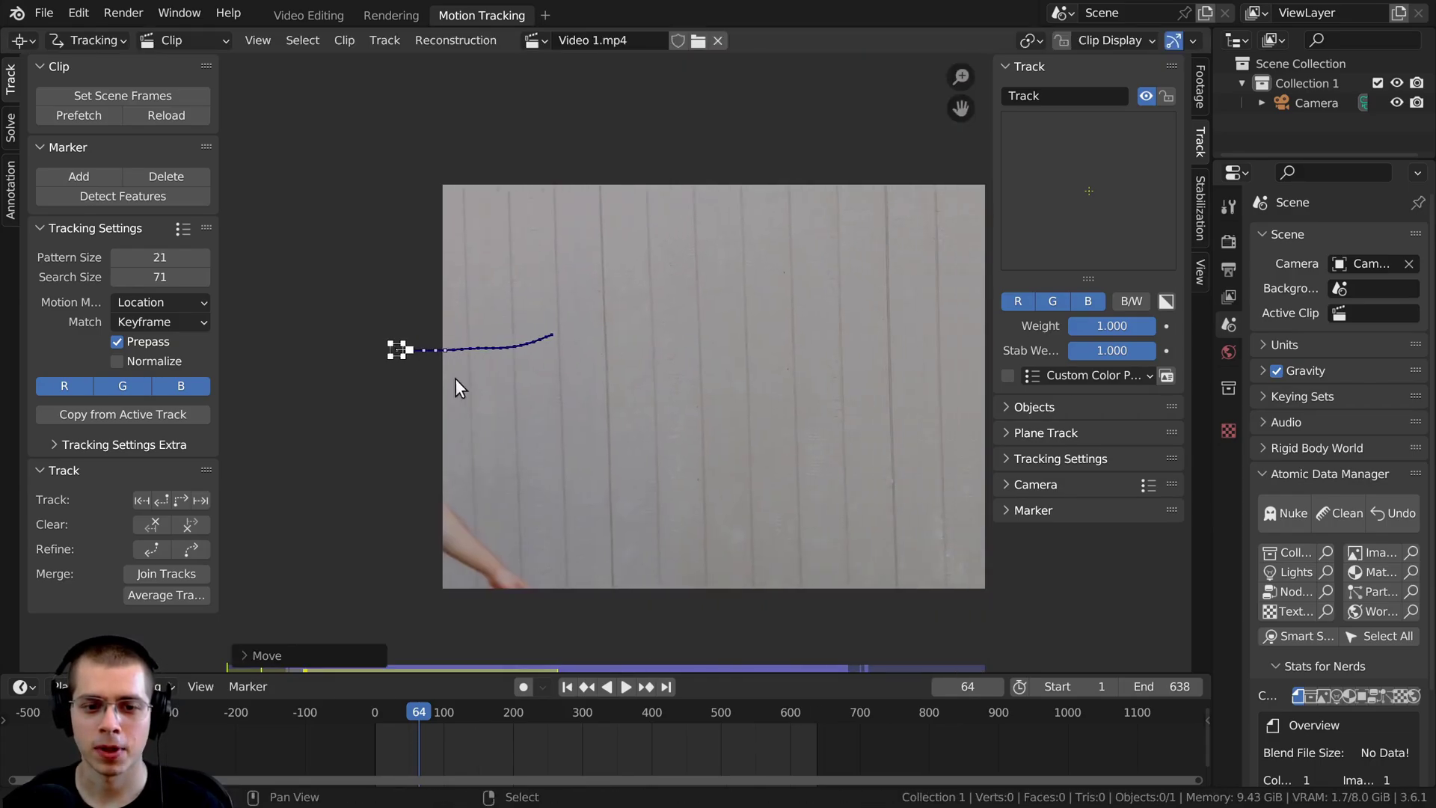
key(alt+Left)
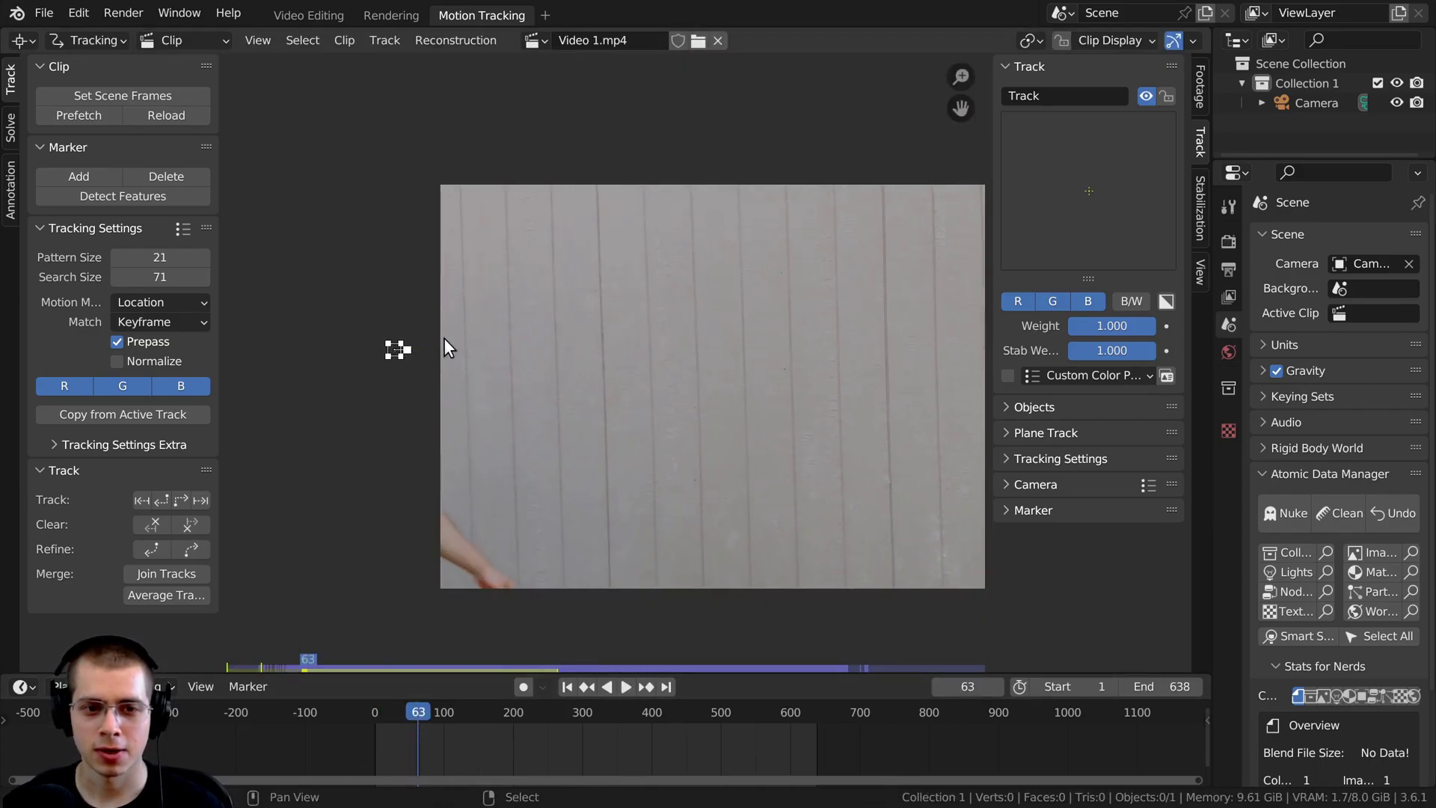
- Go to frame 189 and track the nose marker forward
mouse_move(441, 704)
mouse_down()
mouse_move(411, 711)
mouse_move(506, 719)
mouse_up()
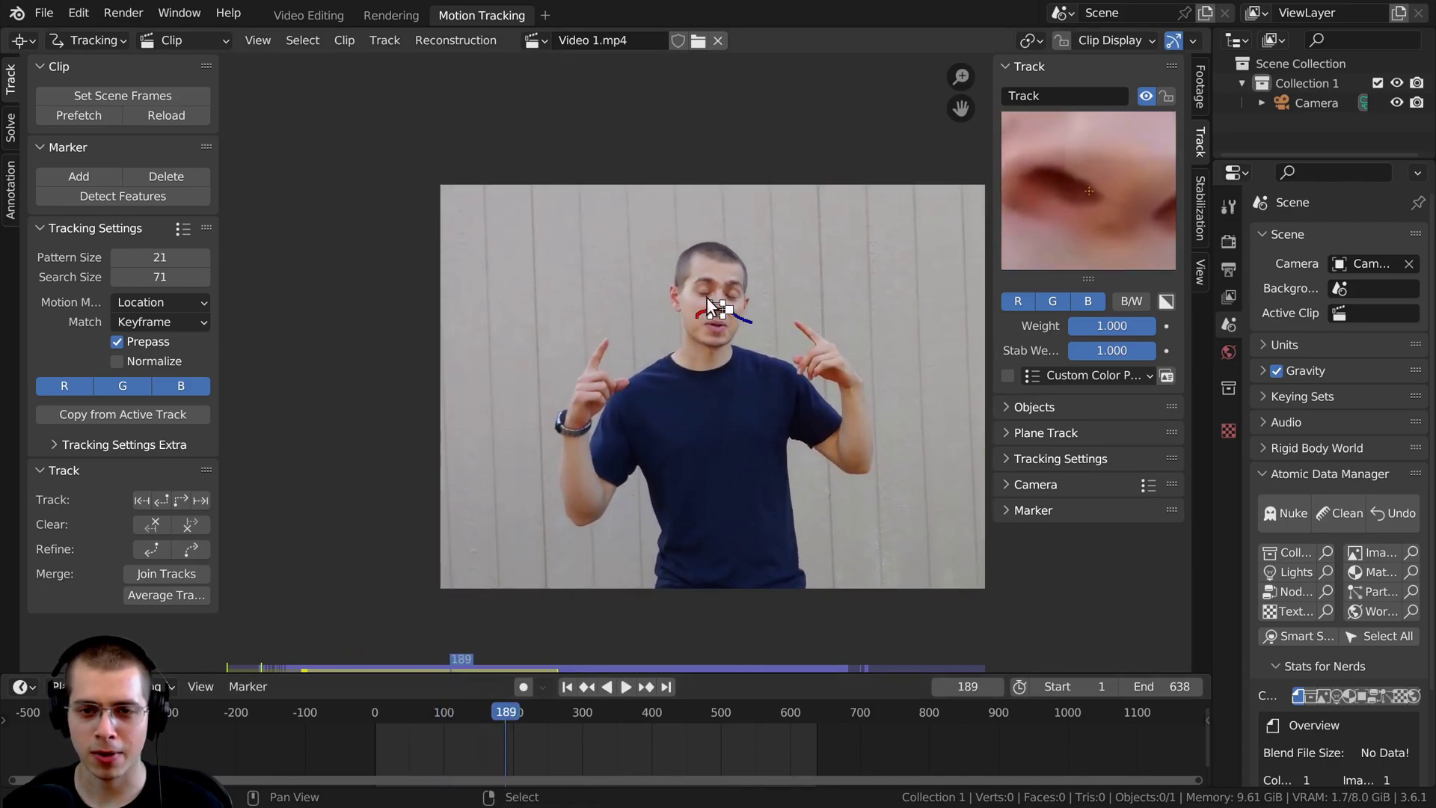
middle_drag(702, 315, 591, 329)
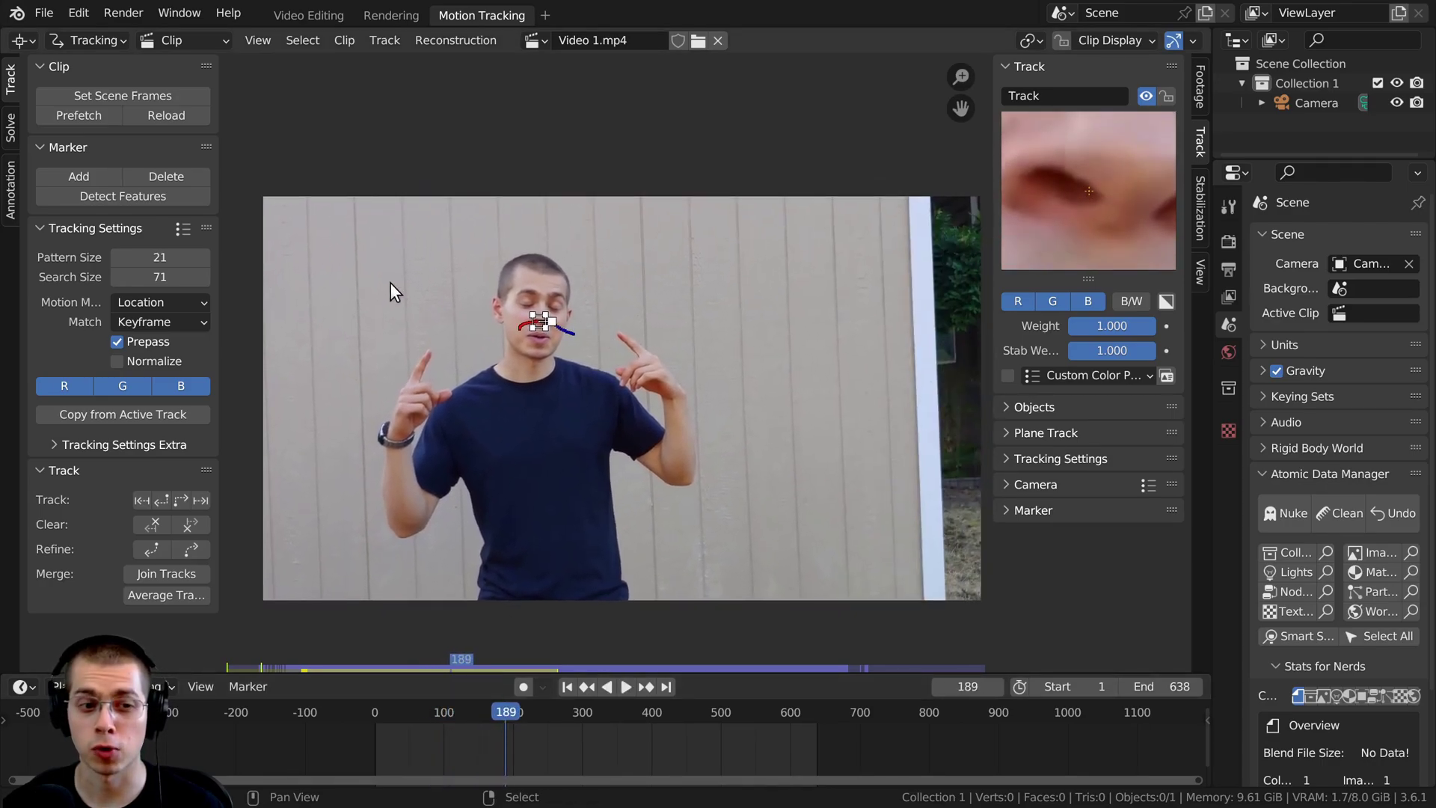
click(182, 496)
- Correct the marker's position on the nostril at frame 190 and resume tracking it forward
scroll(545, 266, up, 2)
scroll(580, 379, up, 4)
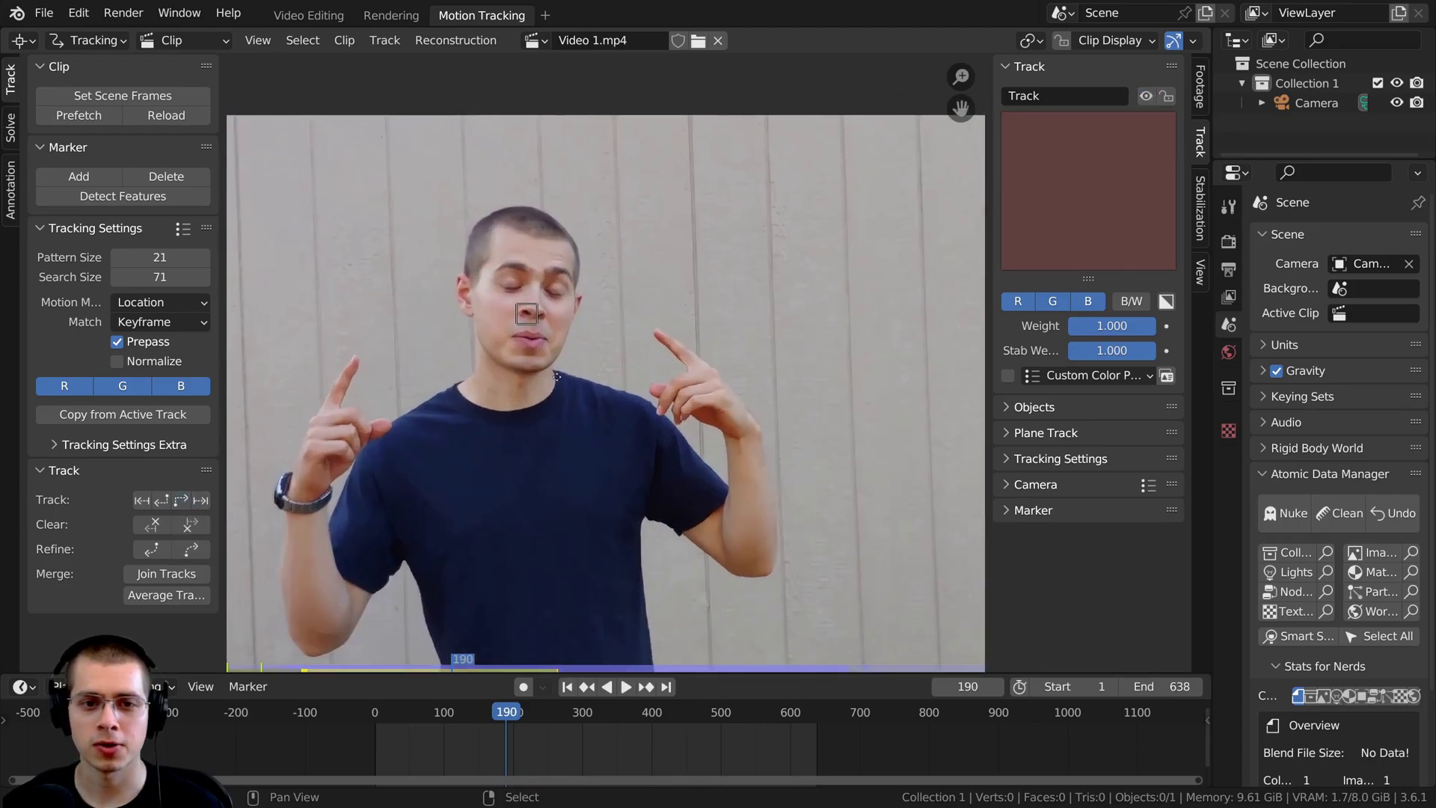
scroll(577, 379, up, 1)
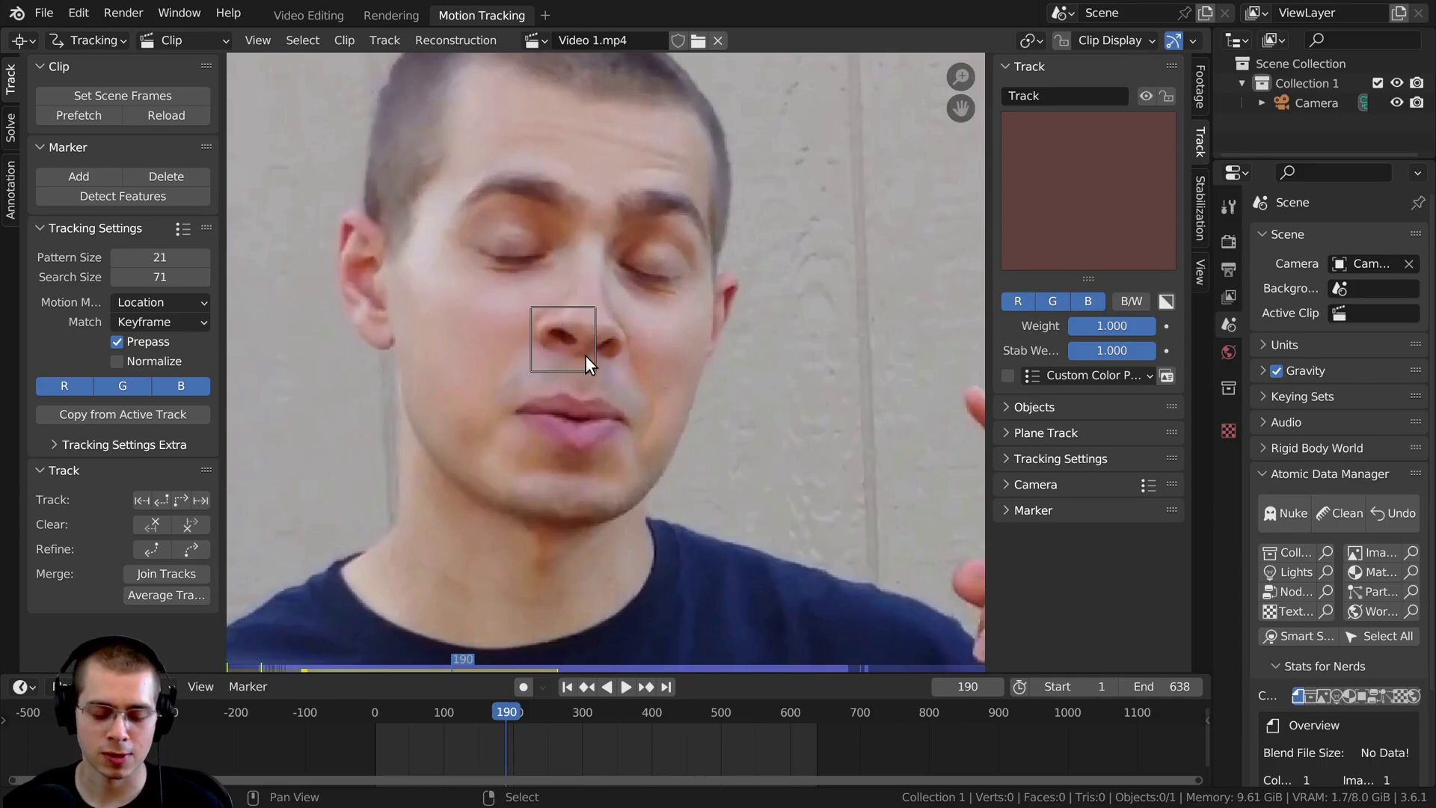
drag(621, 334, 629, 340)
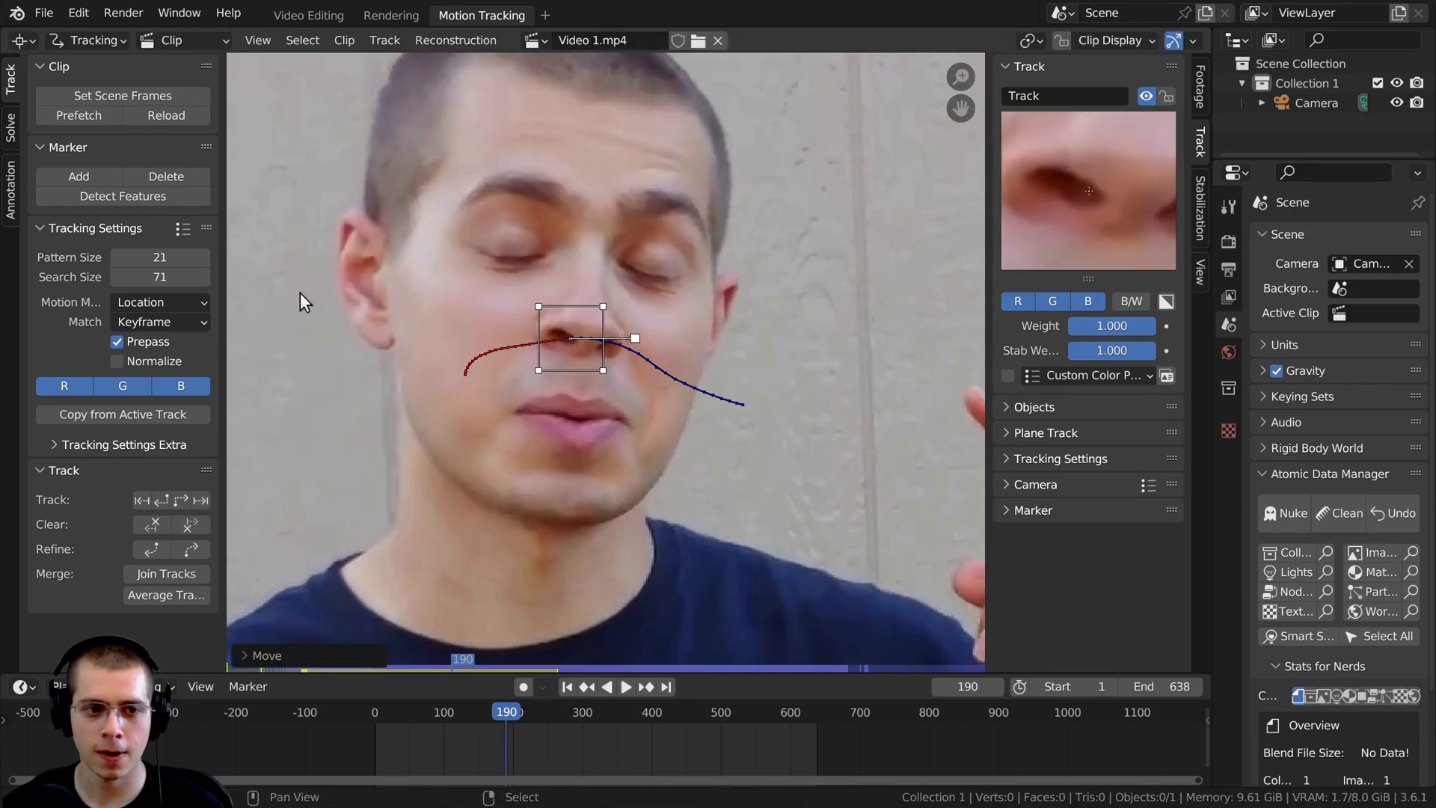
click(181, 497)
- Play and scrub through the tracked range, stepping up to frame 348, to locate where the nose track ends
key(space)
mouse_move(616, 711)
mouse_down()
mouse_move(439, 688)
mouse_move(611, 710)
mouse_up()
key(space)
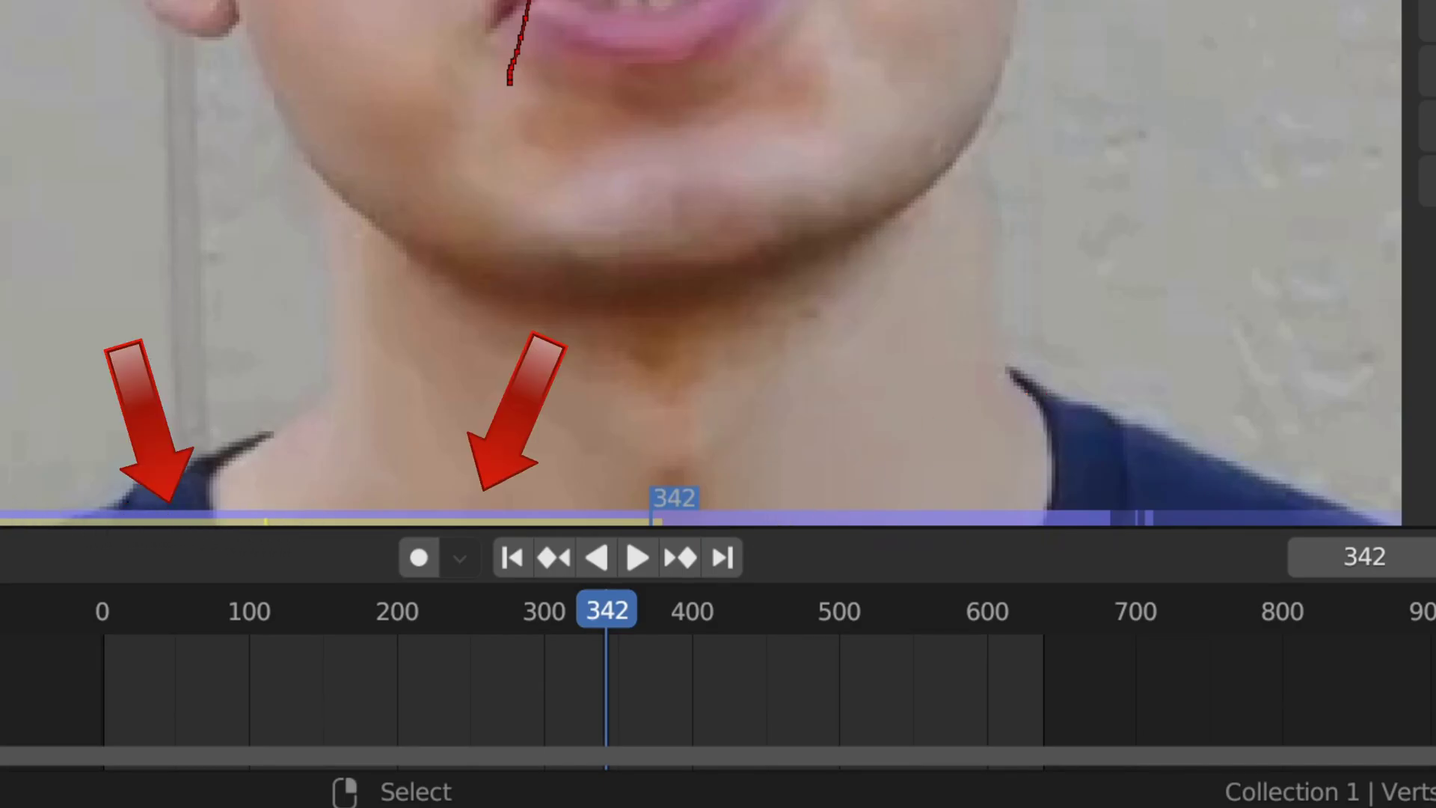
key(shift+ctrl+space)
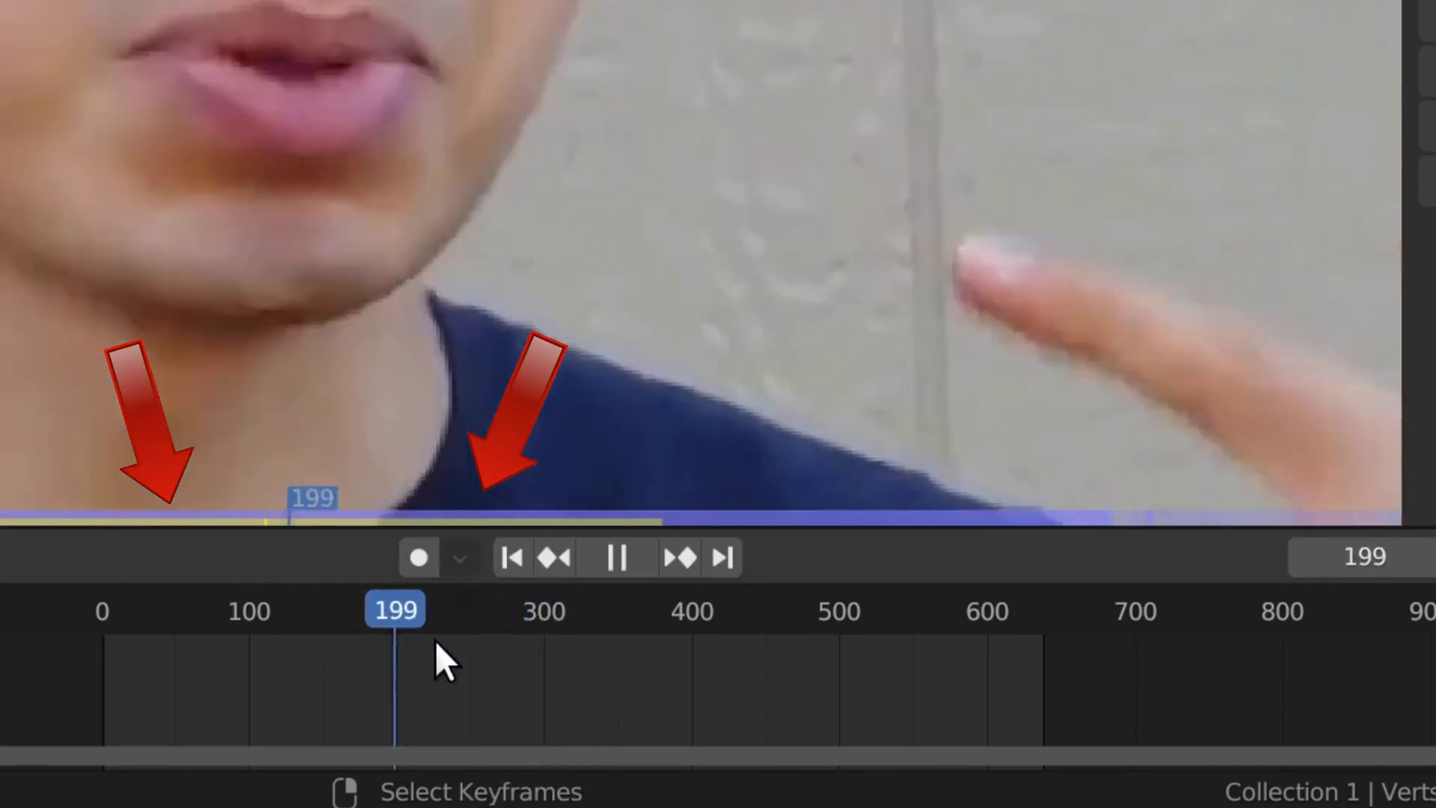
drag(435, 640, 594, 611)
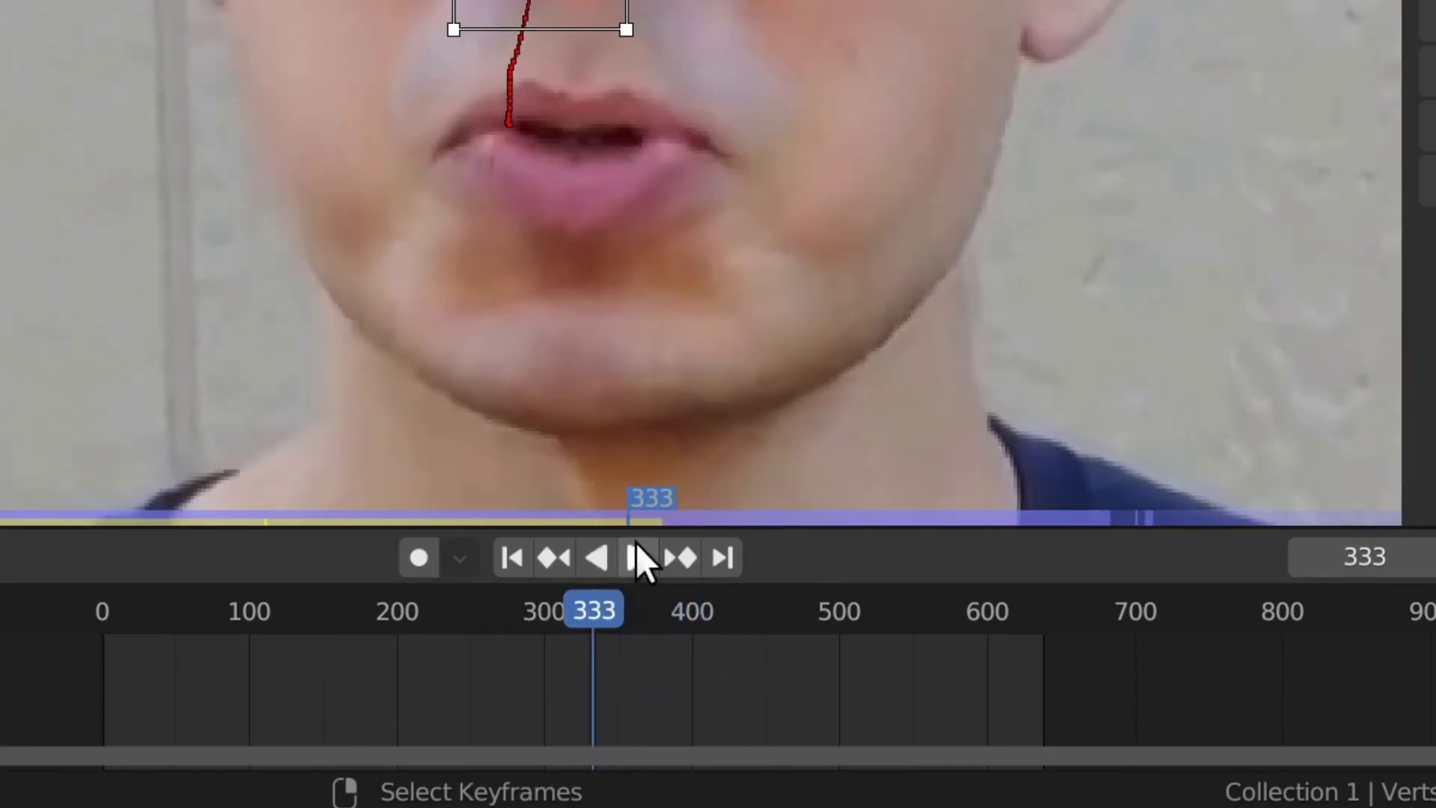
click(590, 620)
key(space)
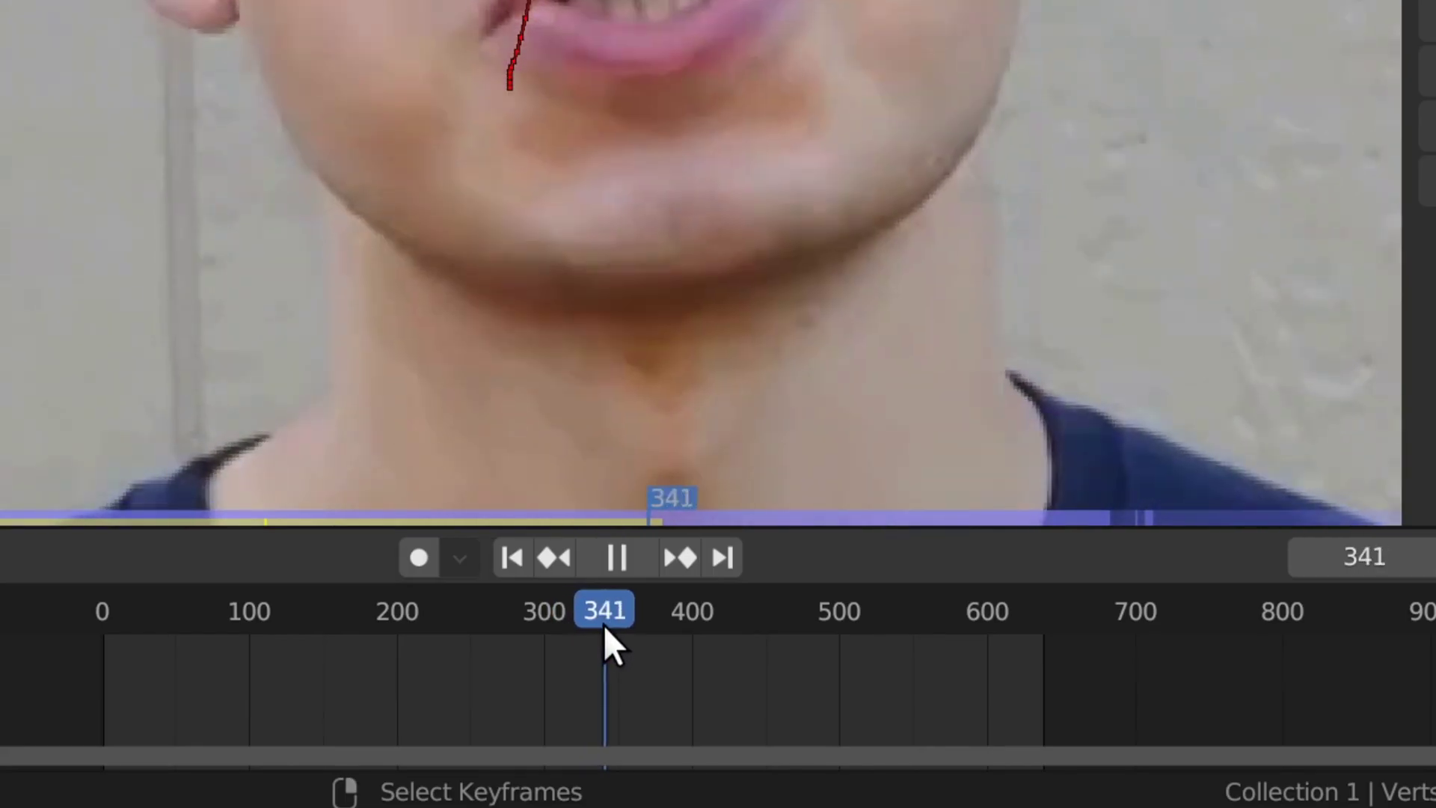
key(space)
key(Right)
key(Right)
key(Right)
key(Right)
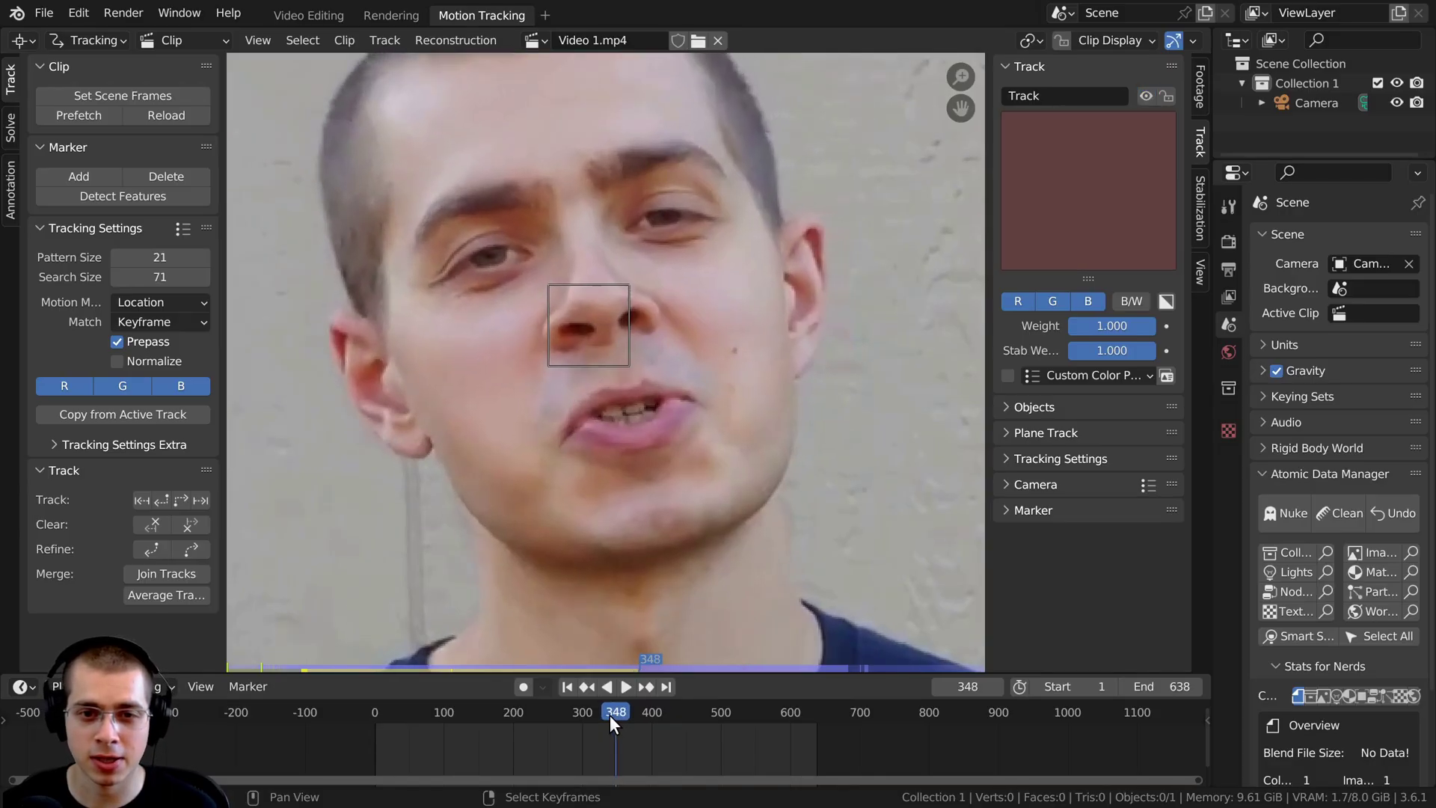
- Correct the nose marker's position on the nostril at frame 347 and resume tracking it forward
key(Left)
key(Left)
key(Right)
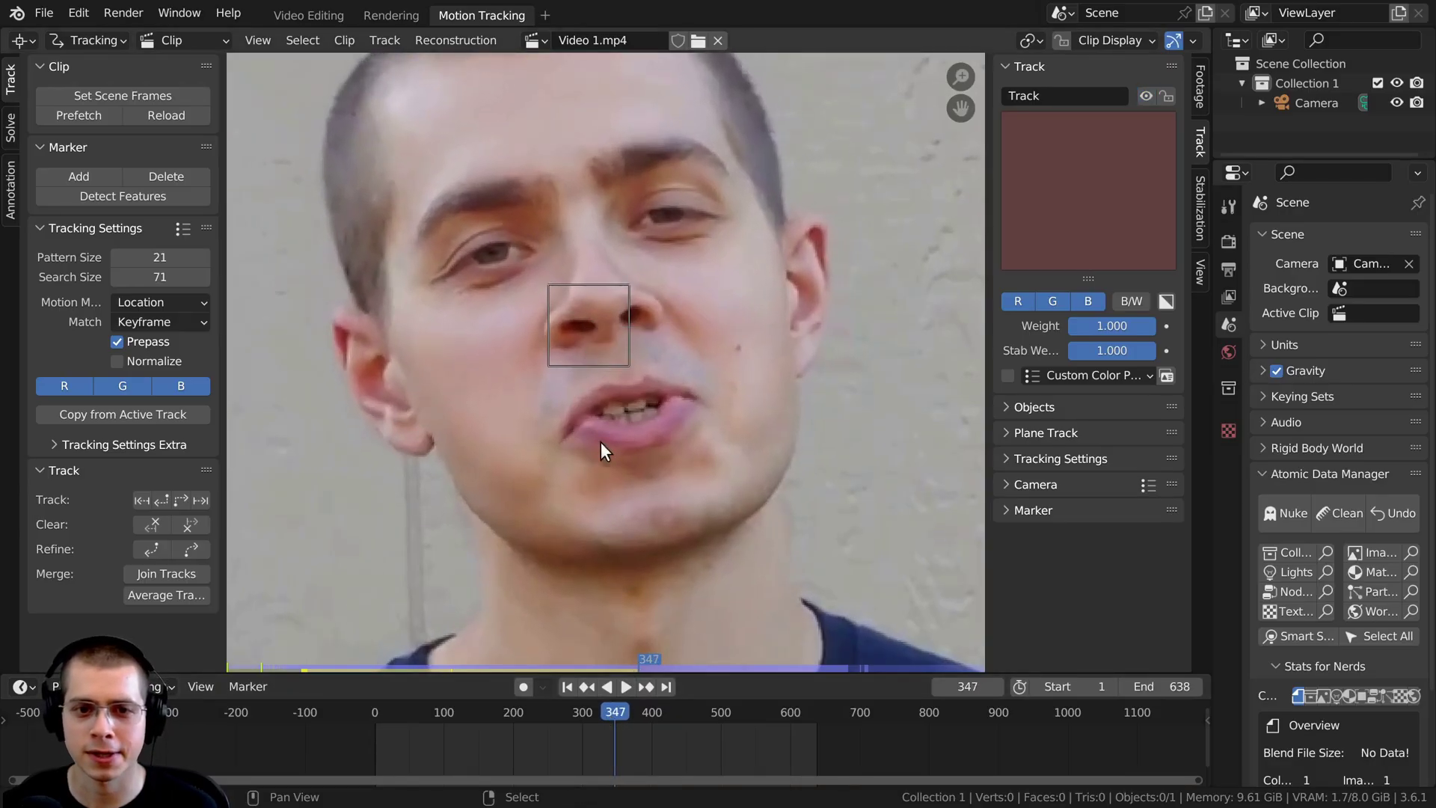
drag(628, 313, 626, 317)
key(f)
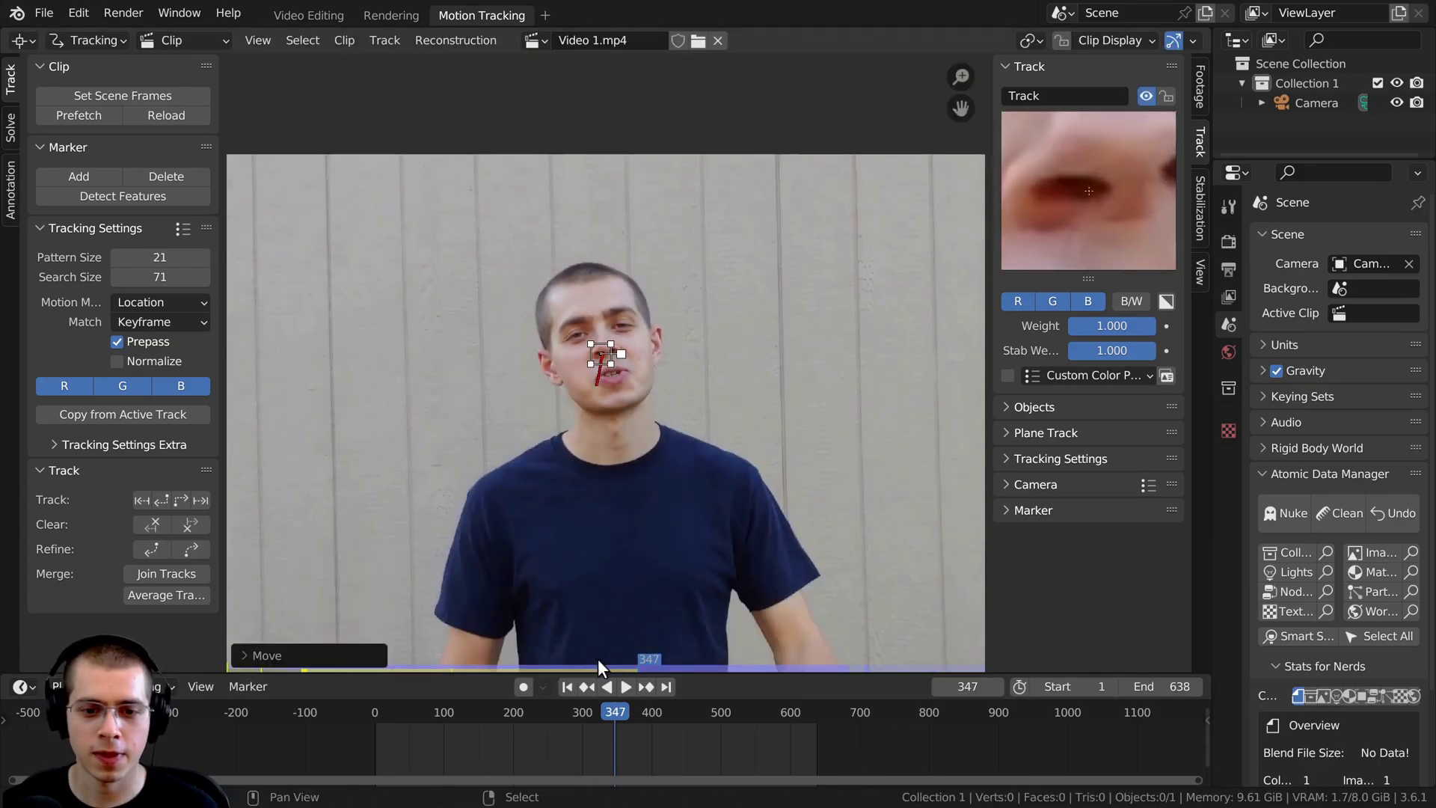
click(175, 496)
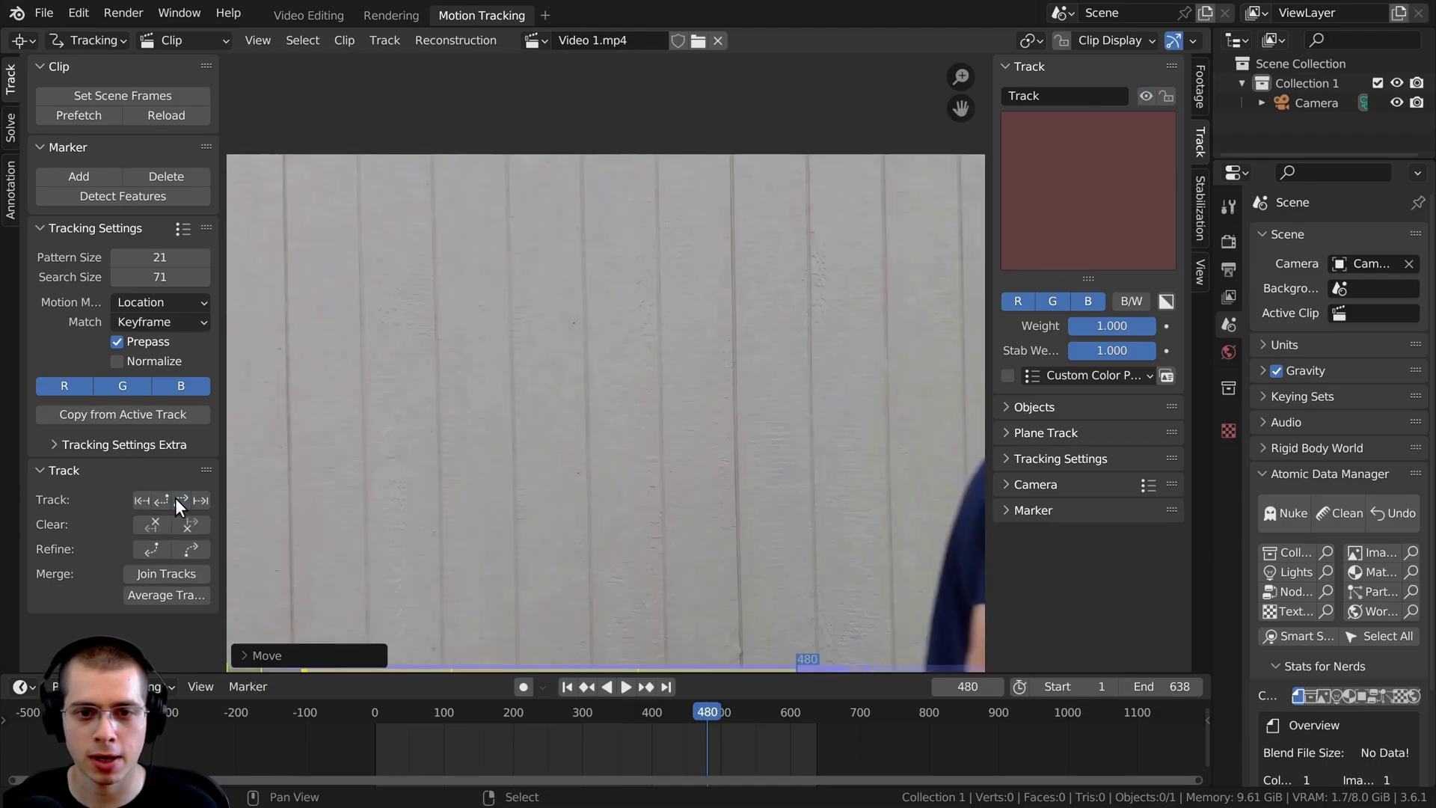
- Go to frame 480, move the marker onto the tip of the profiled nose, and resume tracking forward
mouse_move(707, 719)
mouse_down()
mouse_move(668, 712)
mouse_move(703, 719)
mouse_up()
middle_drag(766, 348, 607, 364)
scroll(606, 364, up, 2)
drag(701, 715, 703, 714)
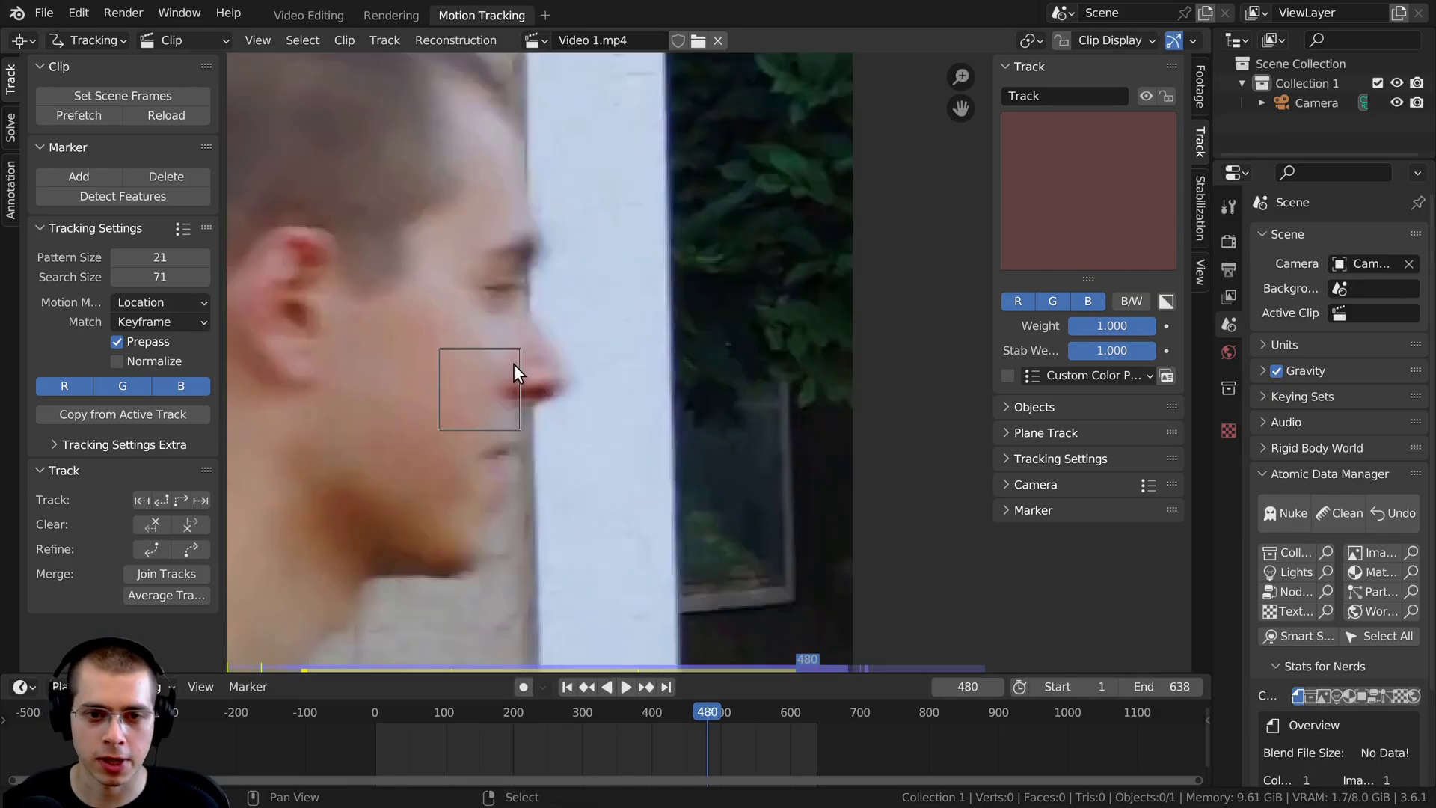
key(g)
drag(570, 367, 568, 365)
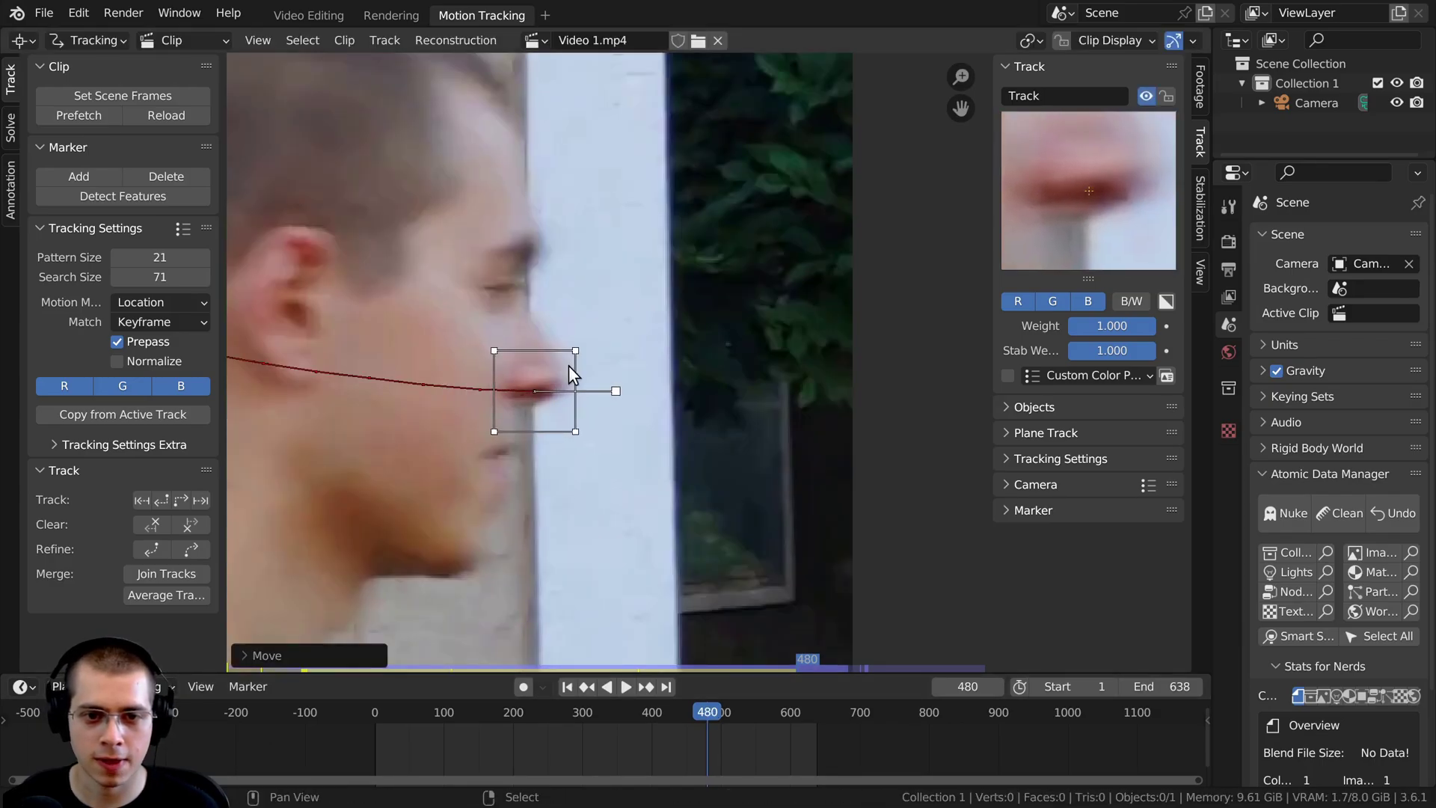
click(181, 500)
- Realign the marker with the nose tip at frame 483 and continue tracking it forward
middle_drag(676, 364, 648, 357)
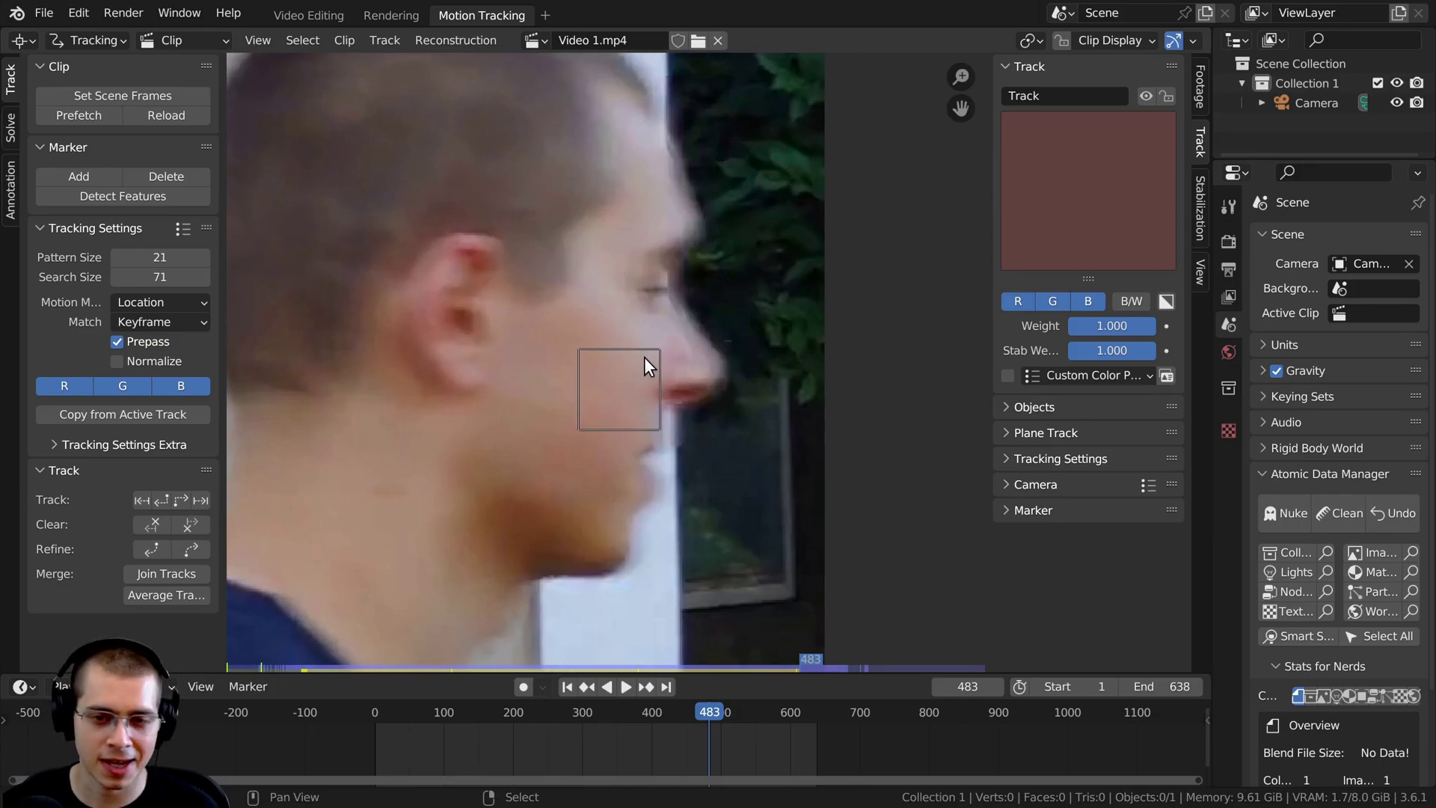
key(g)
drag(699, 372, 730, 371)
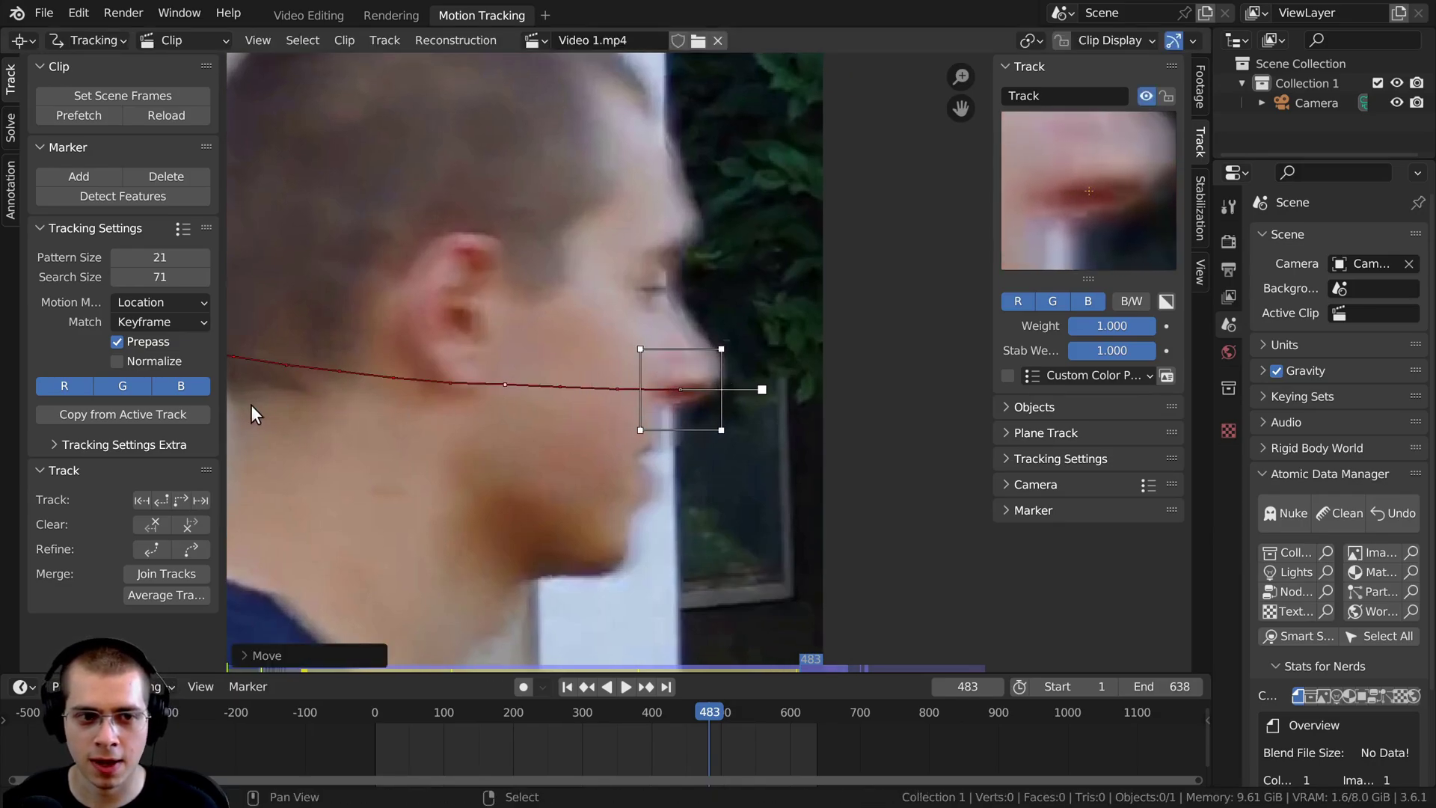
click(182, 499)
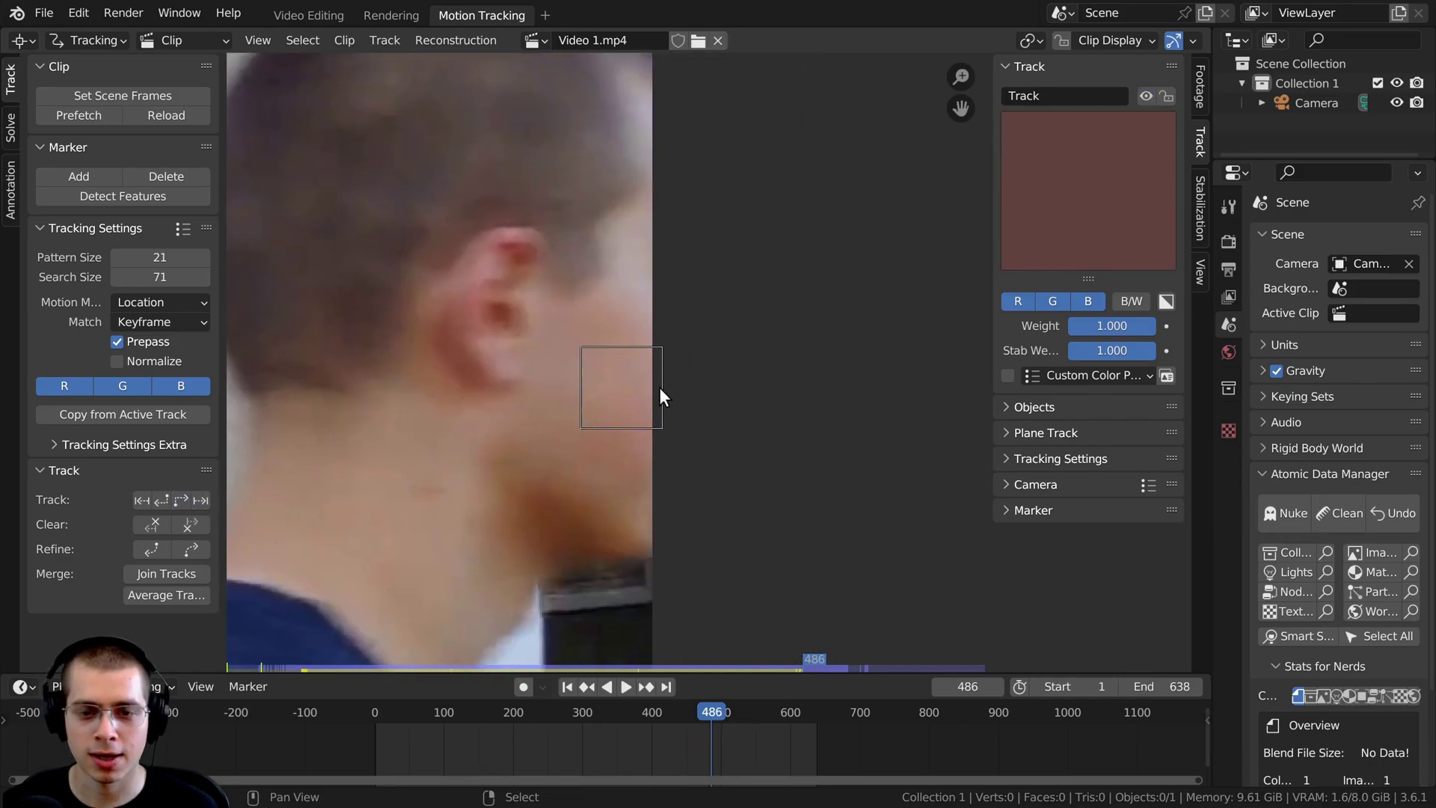
- Shift the marker progressively farther beyond the image edge at each frame from 486 to 489, following the face out of the shot
drag(660, 395, 756, 384)
scroll(673, 380, down, 4)
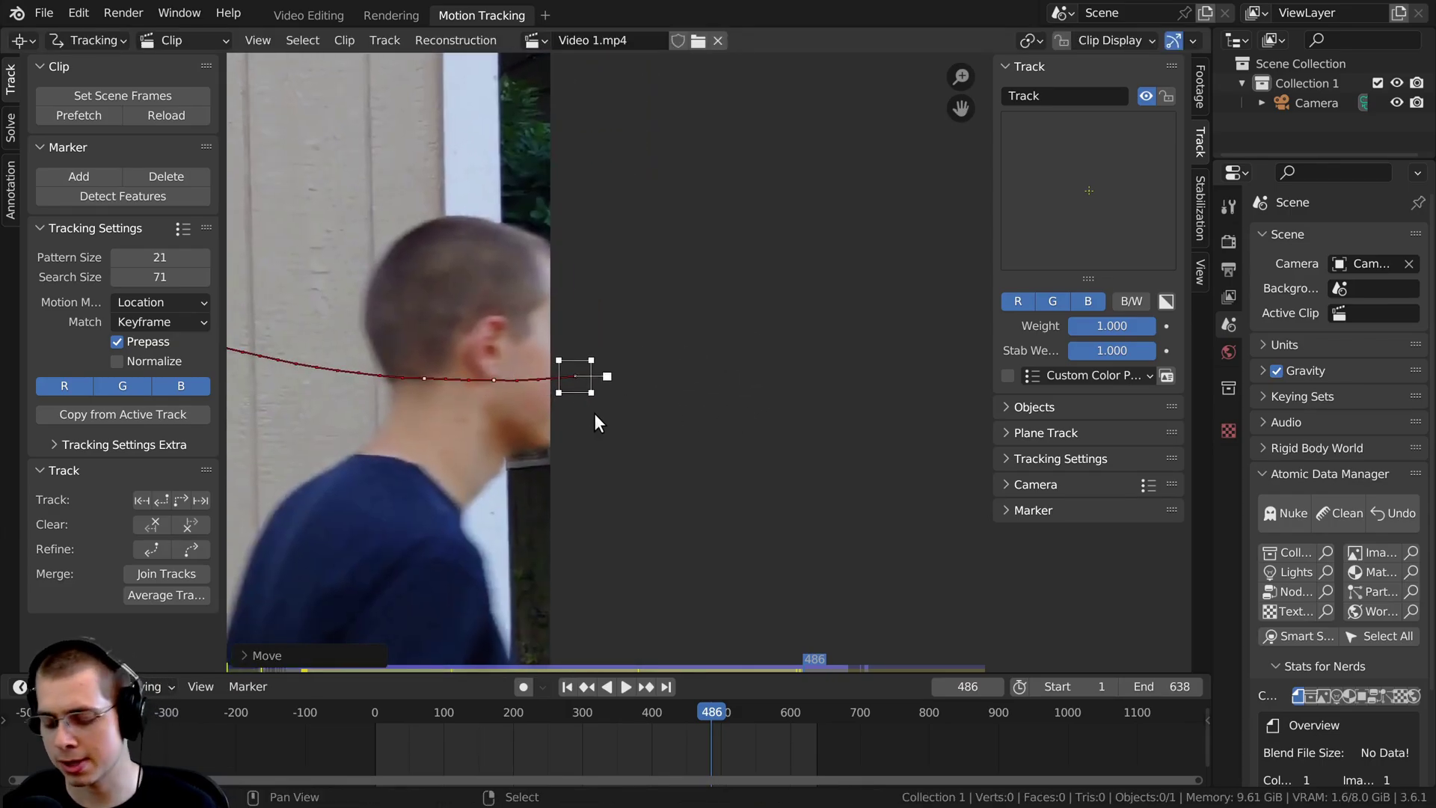
scroll(595, 414, up, 3)
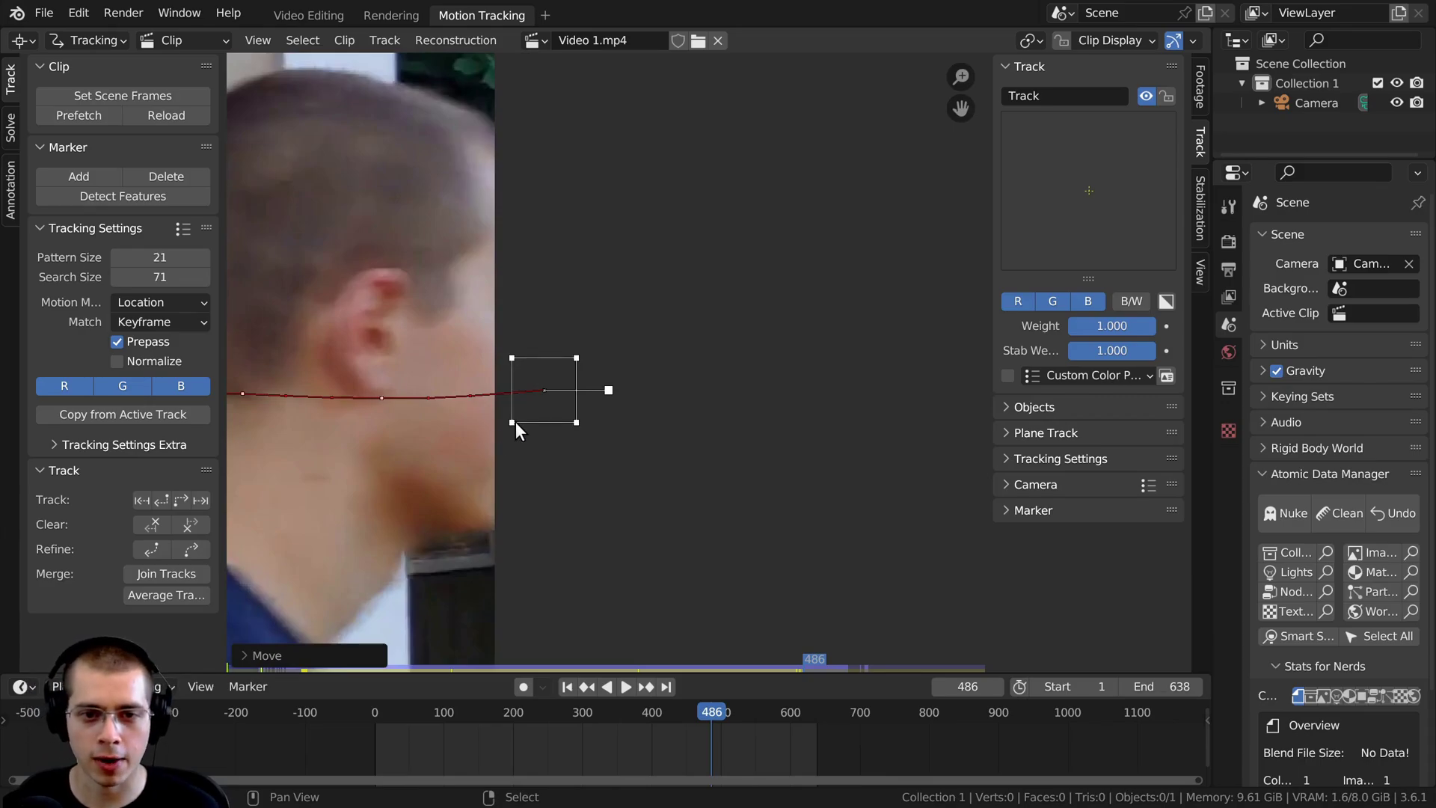
key(Right)
drag(593, 397, 670, 392)
key(Right)
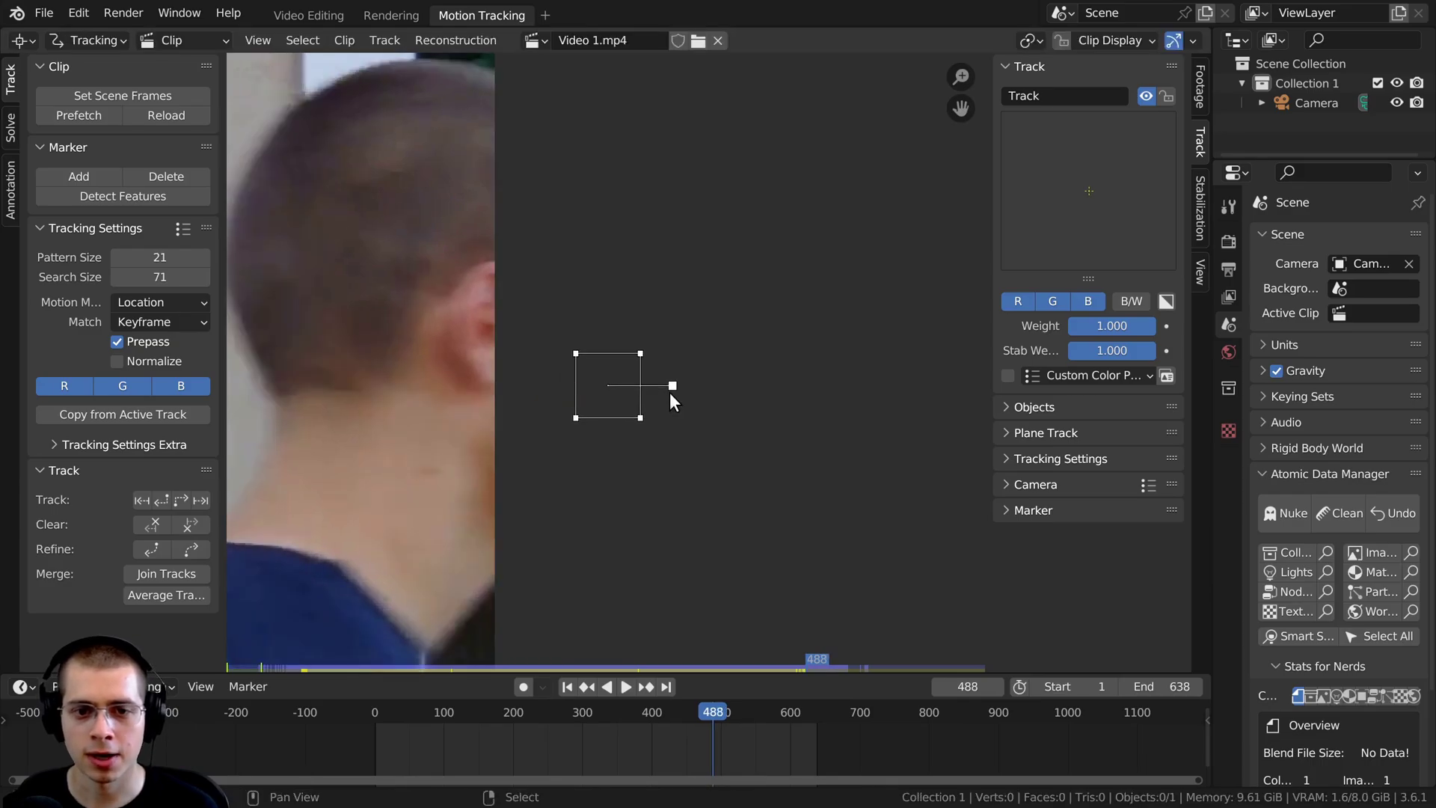
key(g)
click(701, 378)
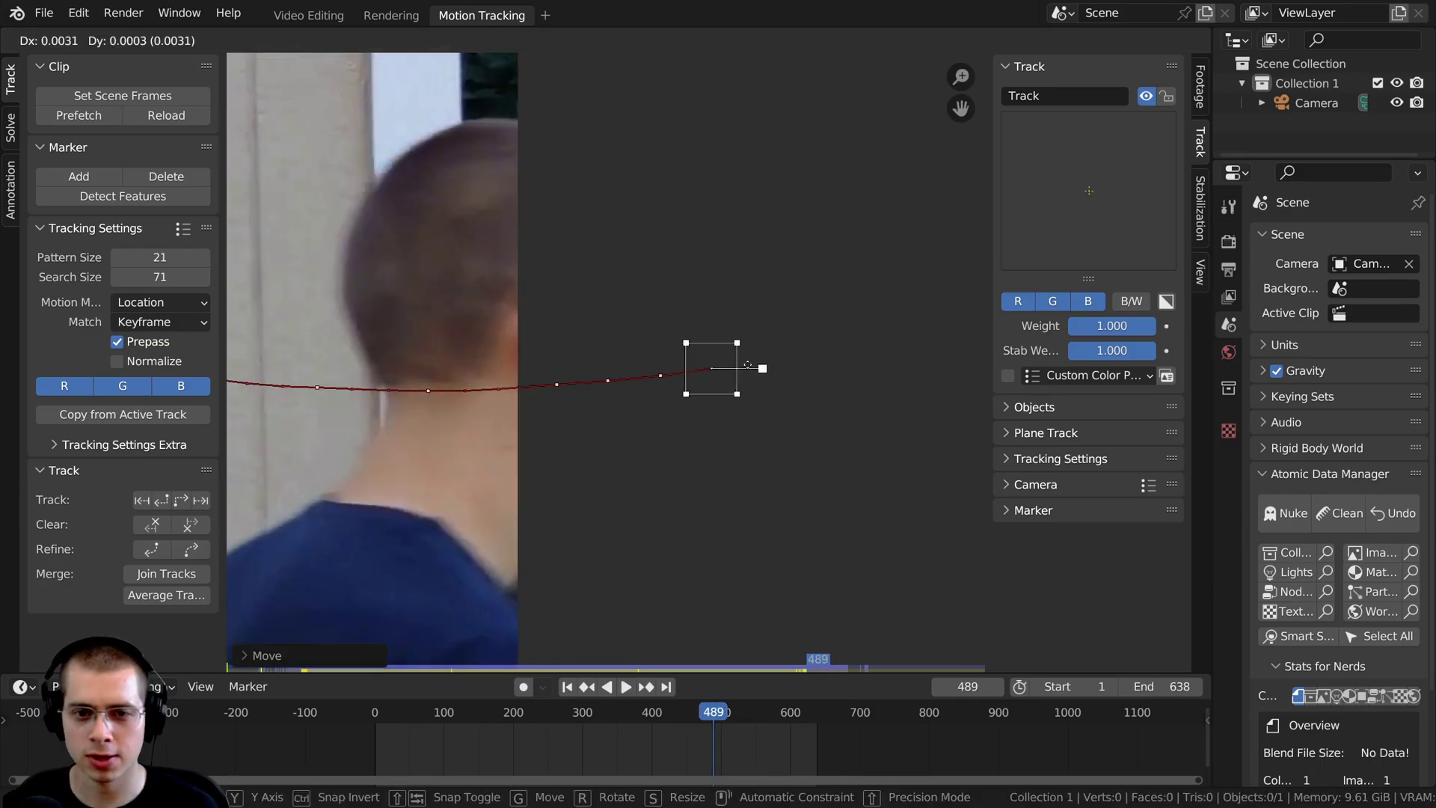
click(718, 385)
key(g)
click(714, 407)
scroll(632, 425, down, 6)
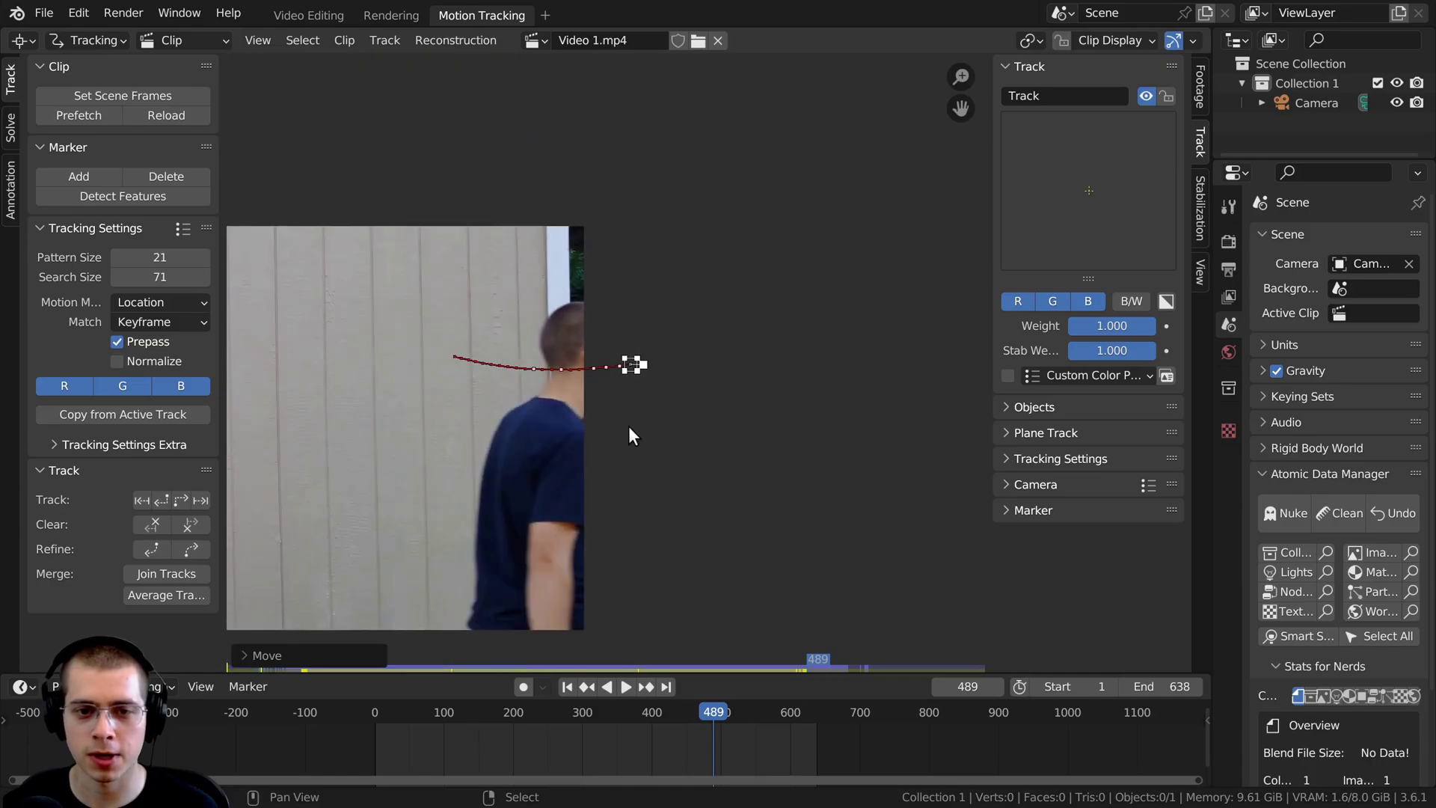
- Play the clip from the start to review how the marker follows the nose, and scrub back to frame 188
drag(714, 712, 519, 696)
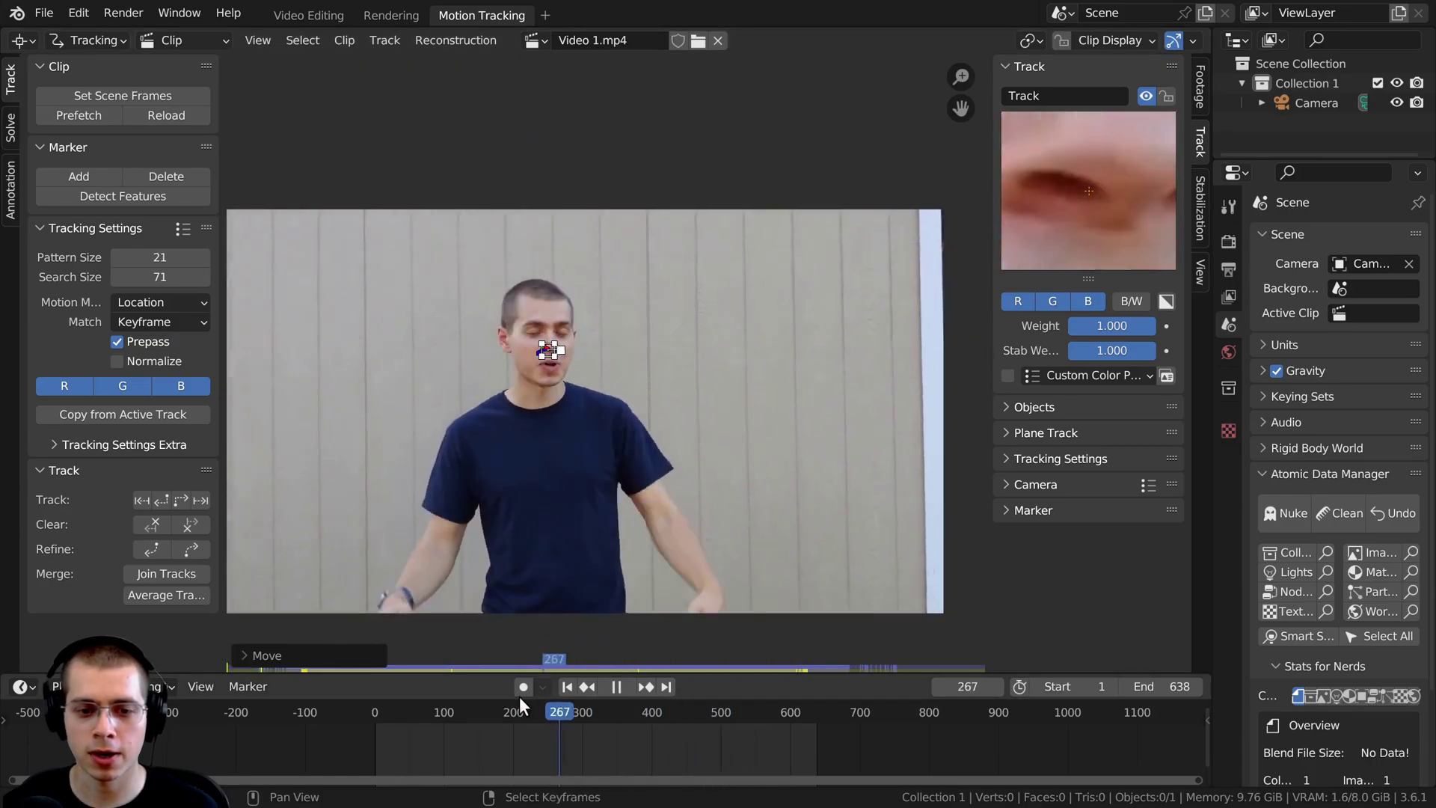
click(367, 708)
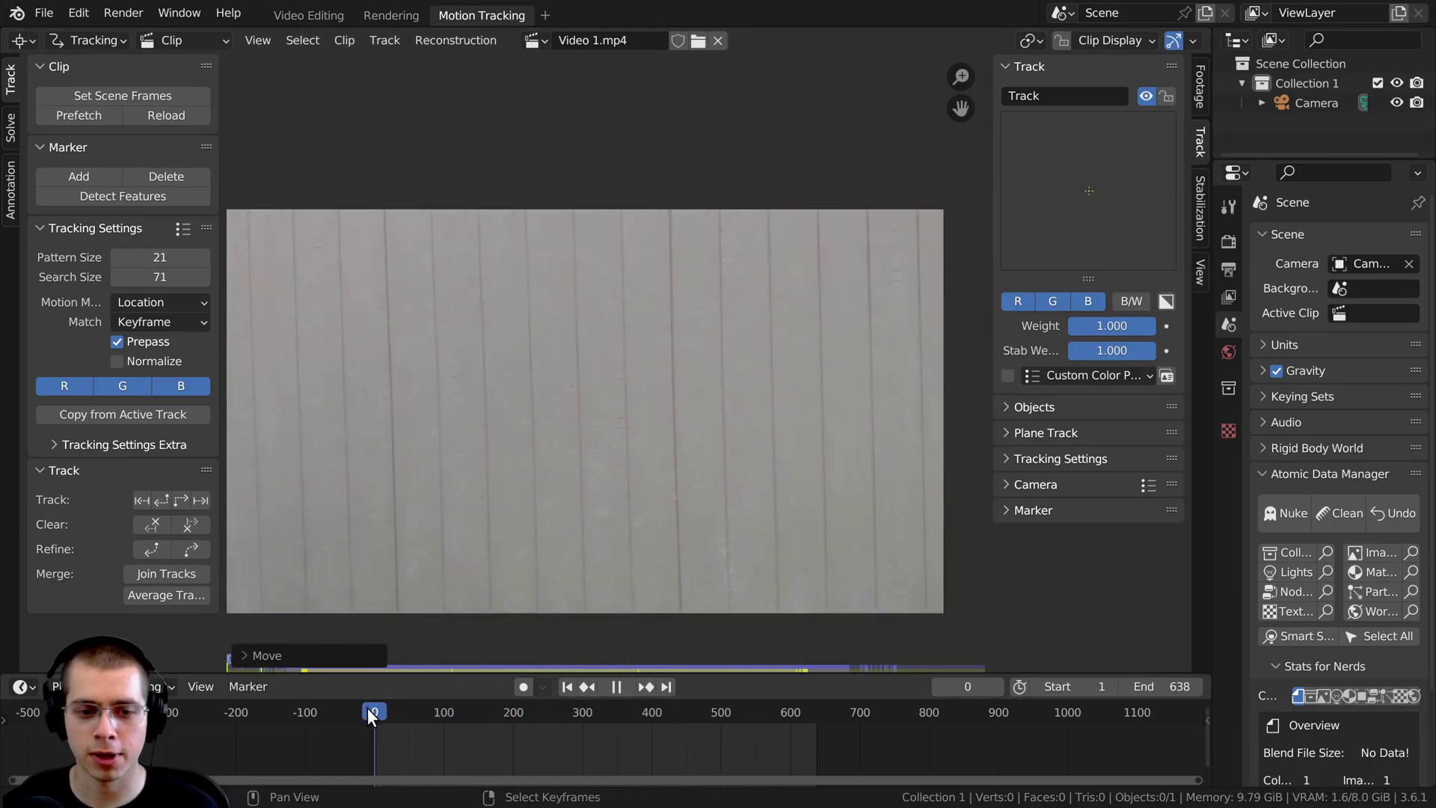
scroll(568, 338, down, 1)
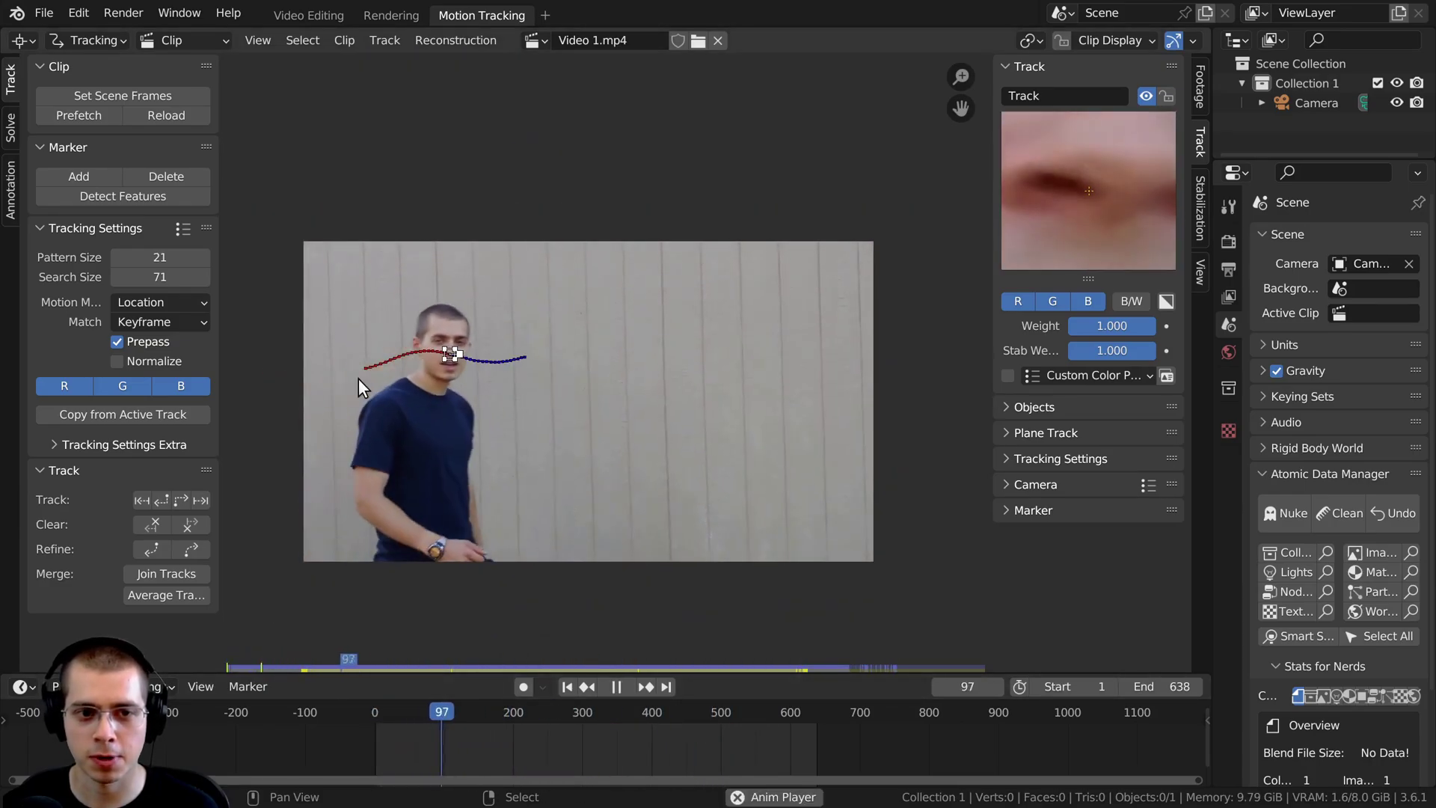
scroll(522, 378, up, 1)
key(space)
mouse_move(594, 711)
mouse_down()
mouse_move(415, 711)
mouse_move(505, 711)
mouse_up()
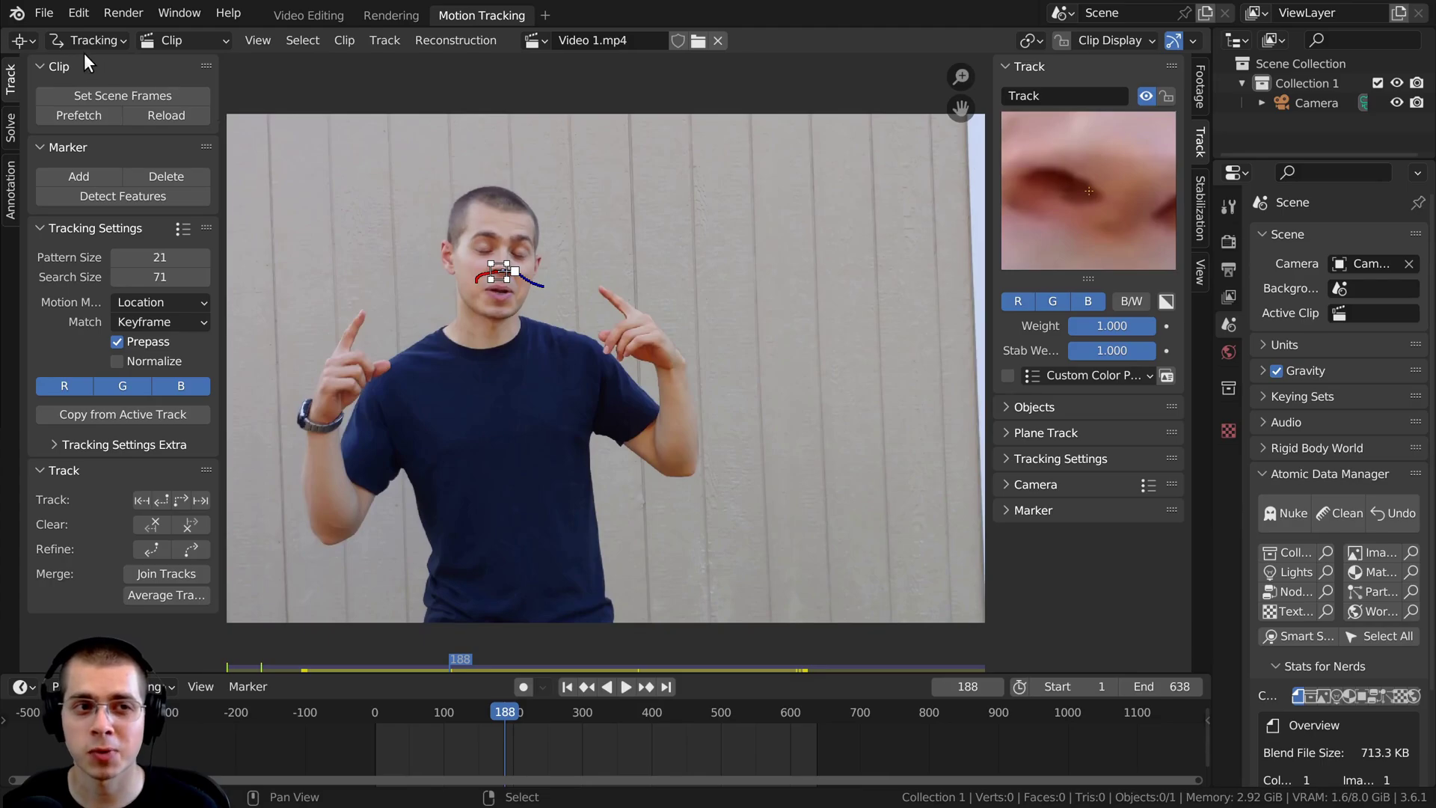
- Switch the clip editor from Tracking to Mask mode and create a new mask
click(91, 43)
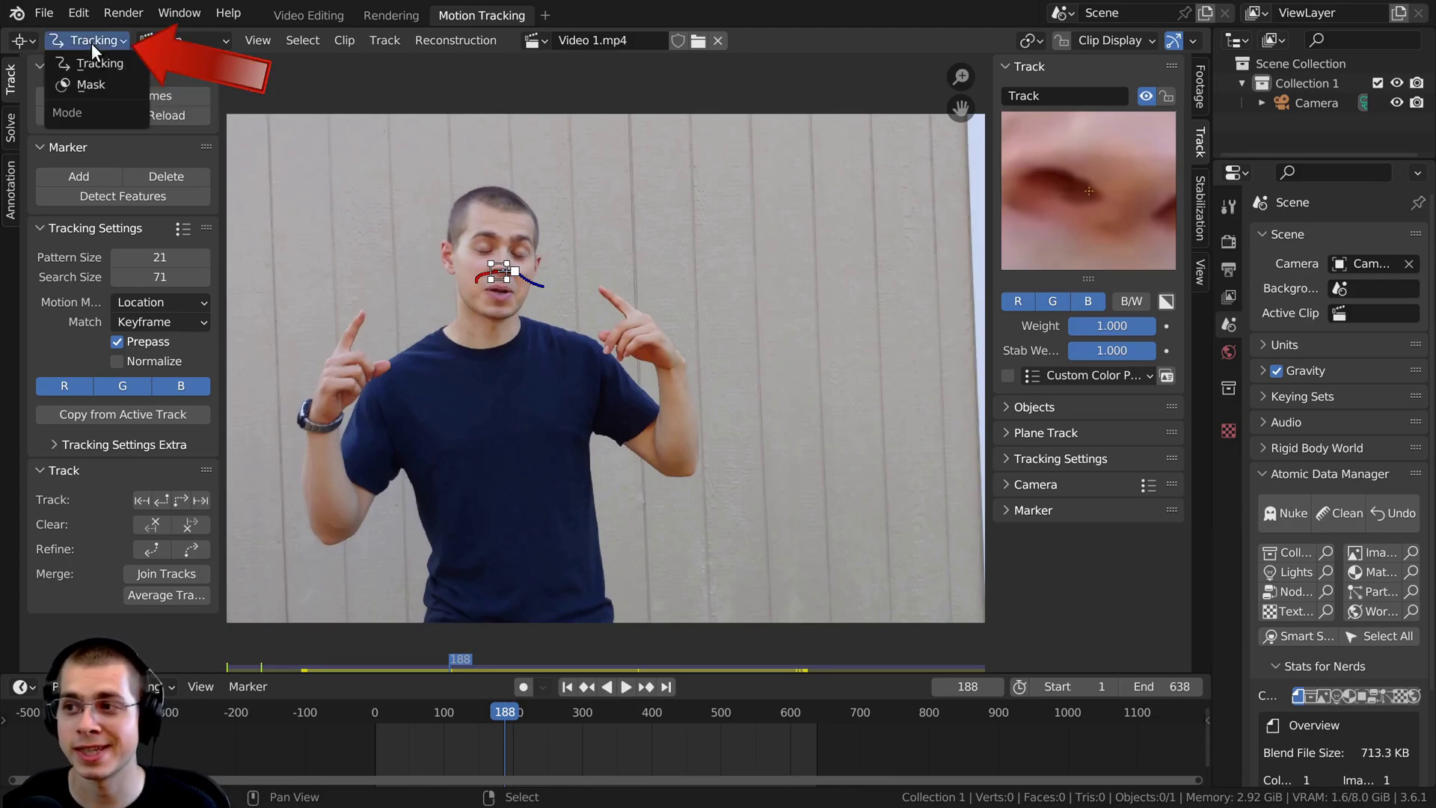
click(96, 82)
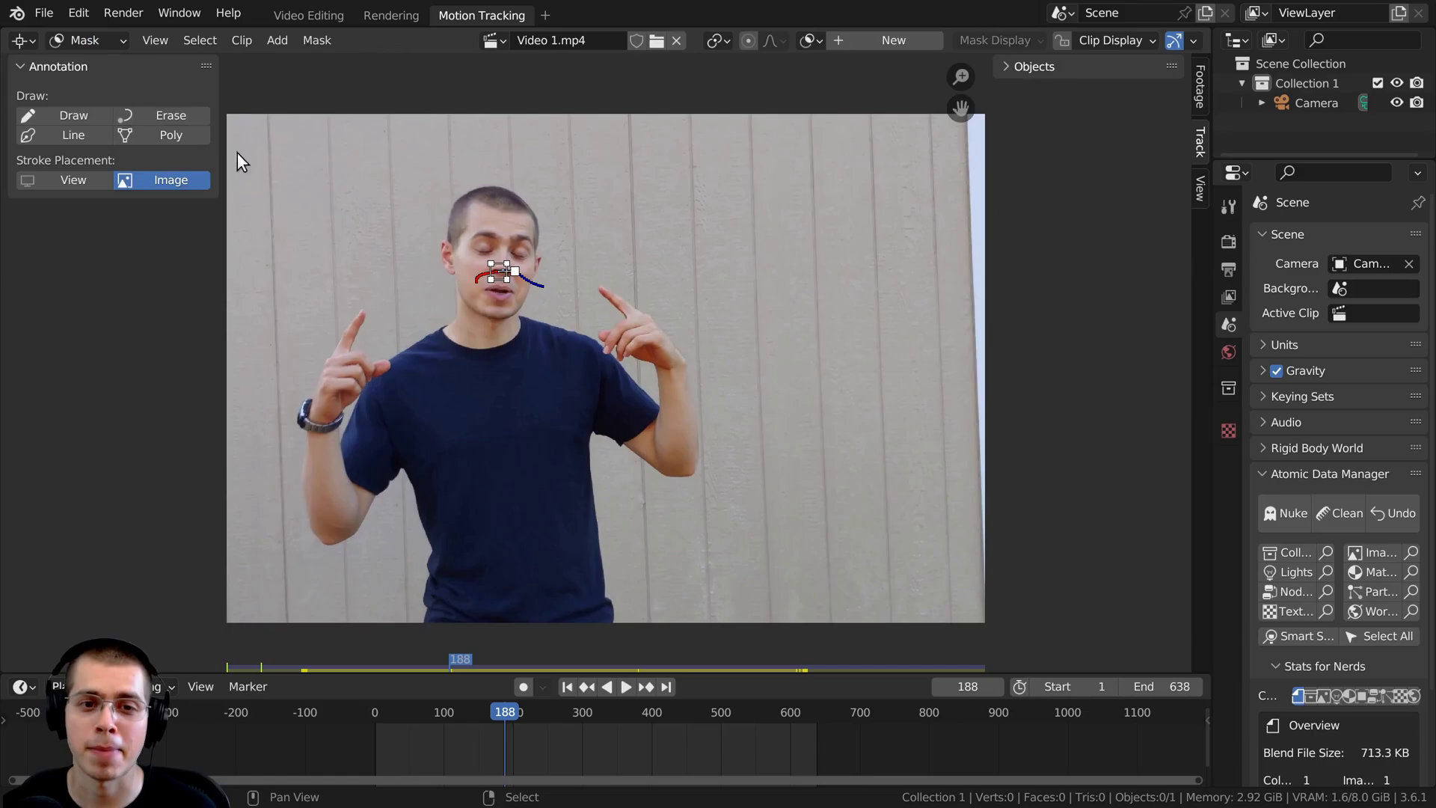
click(864, 39)
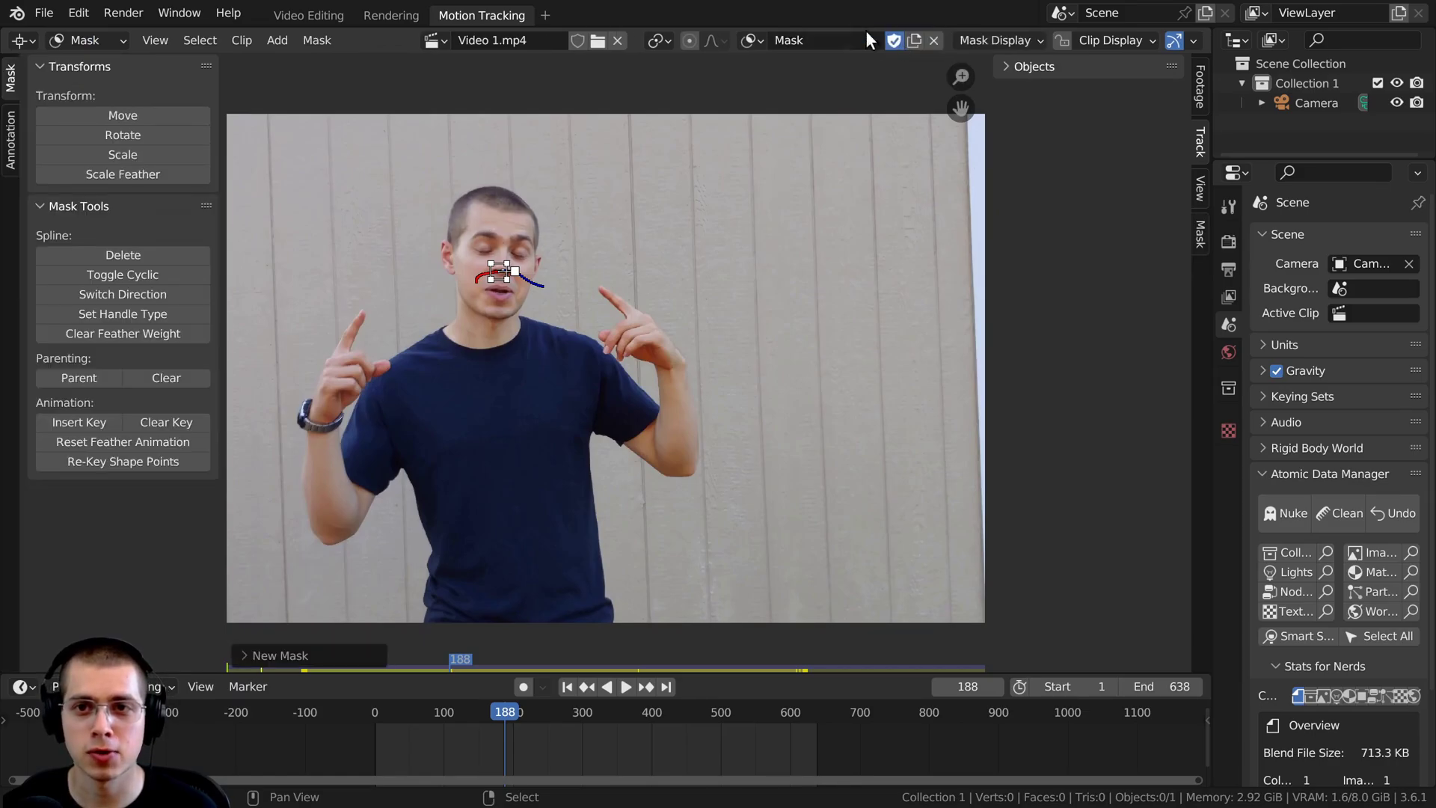
- At frame 287, place mask points from the crown down the image-left side of the head to the underside of the jaw
middle_drag(494, 252, 558, 295)
scroll(558, 295, up, 3)
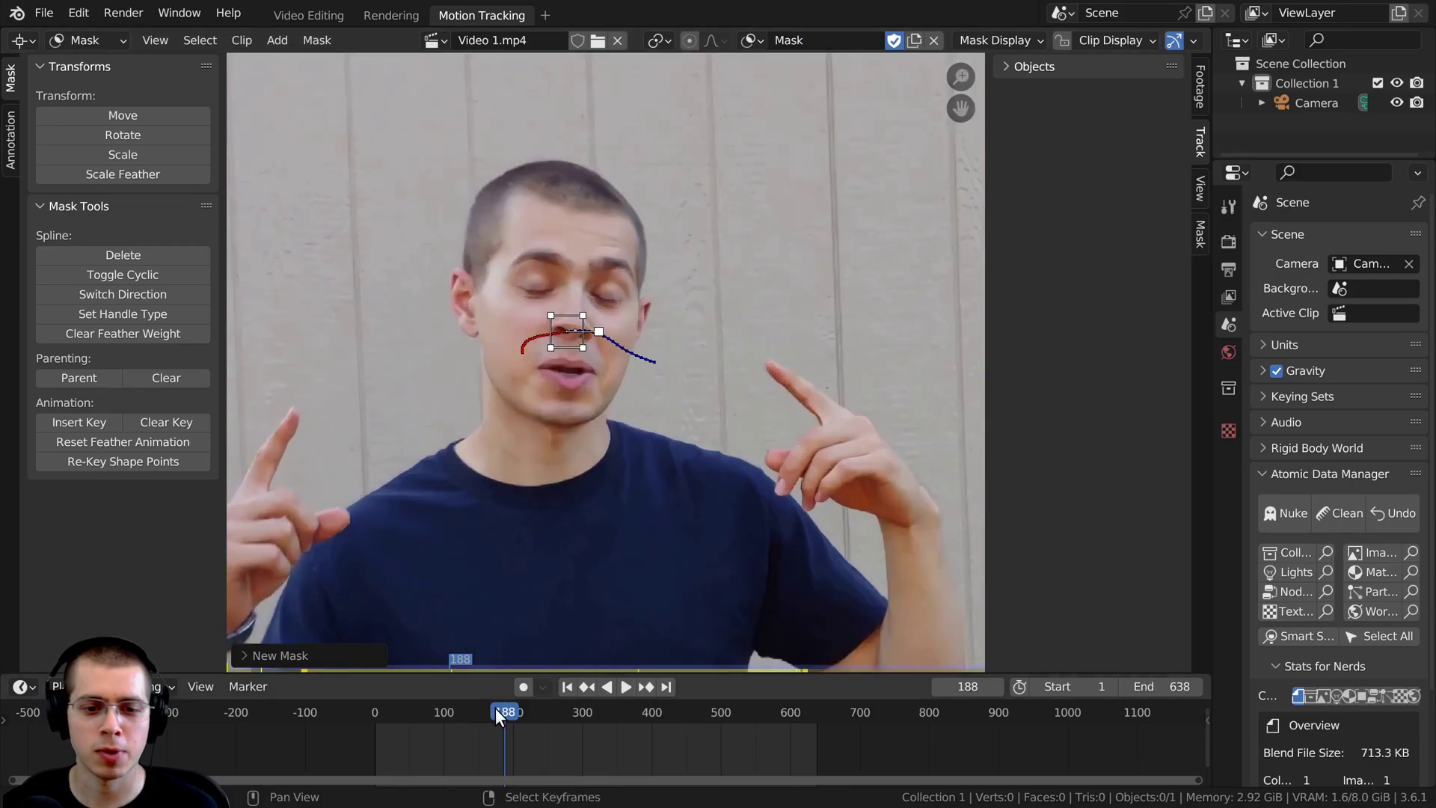
scroll(500, 711, down, 1)
drag(523, 713, 575, 715)
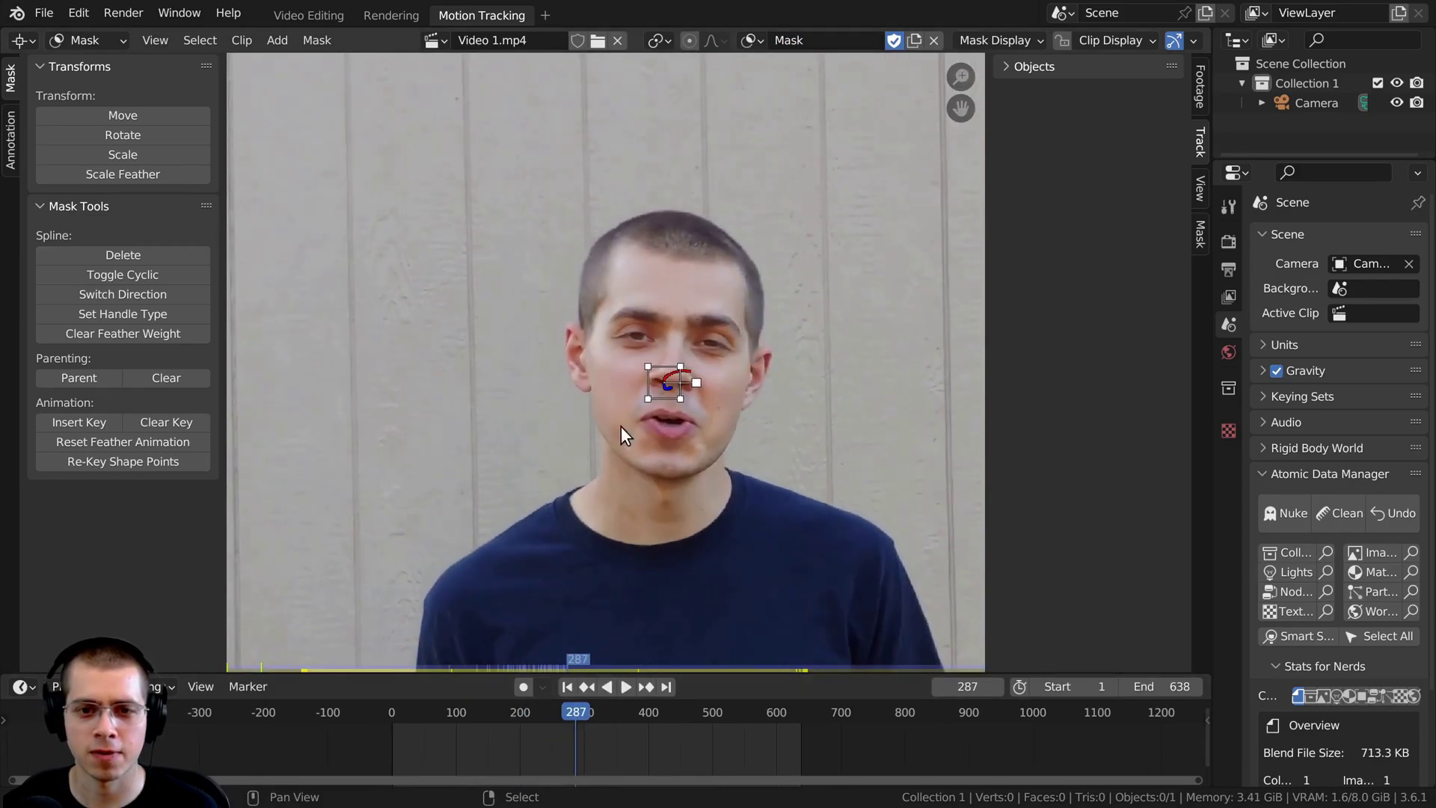
scroll(664, 361, up, 2)
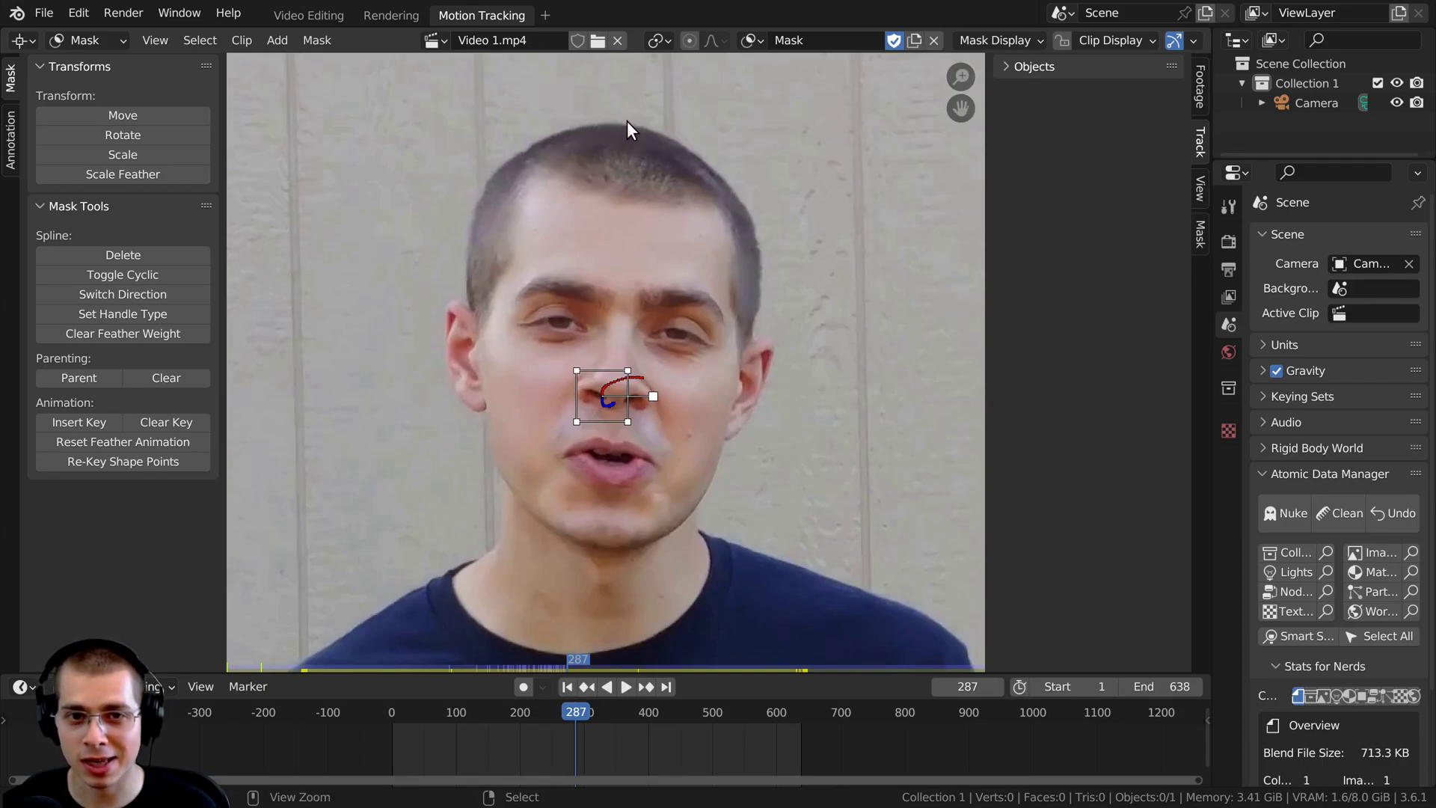
ctrl+click(627, 121)
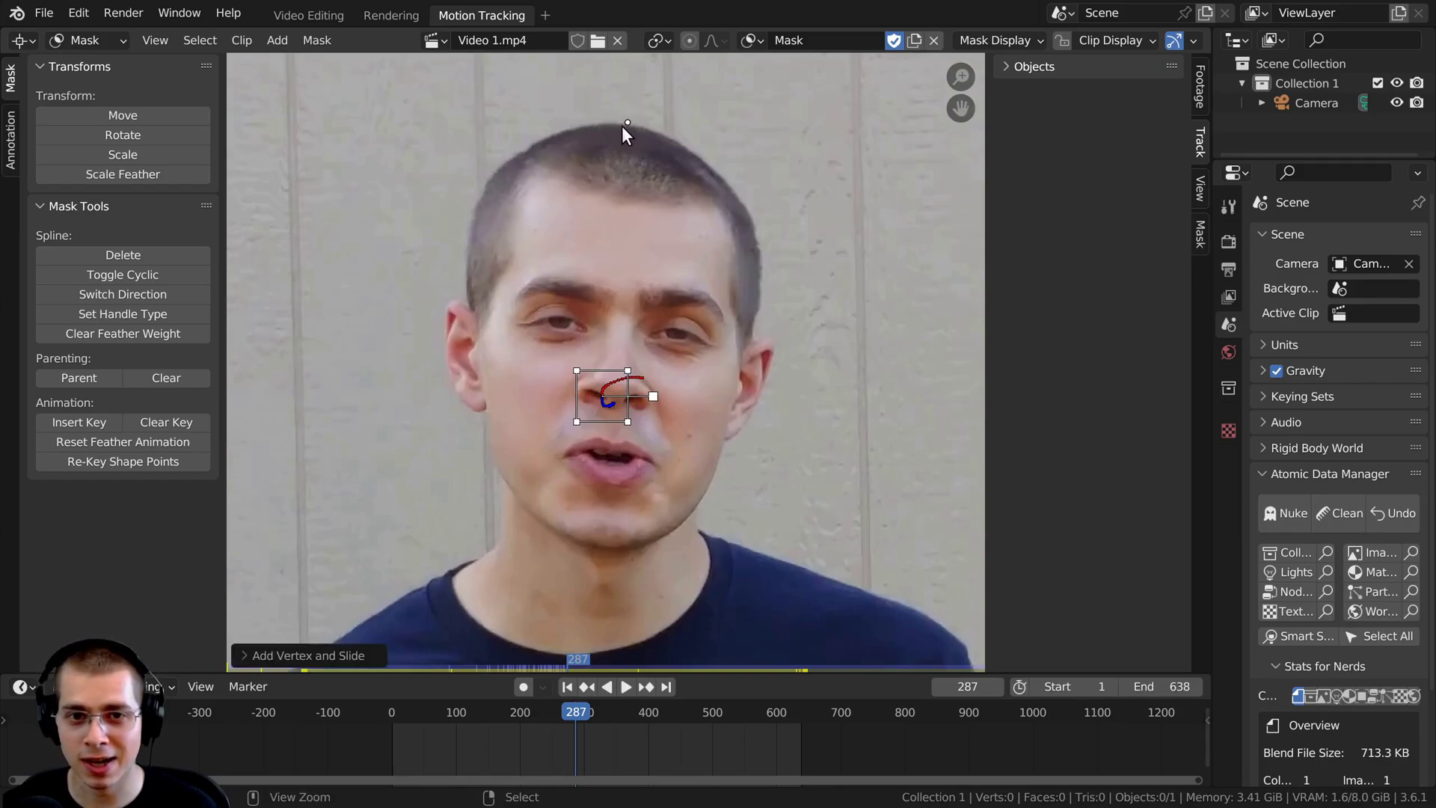
ctrl+click(541, 136)
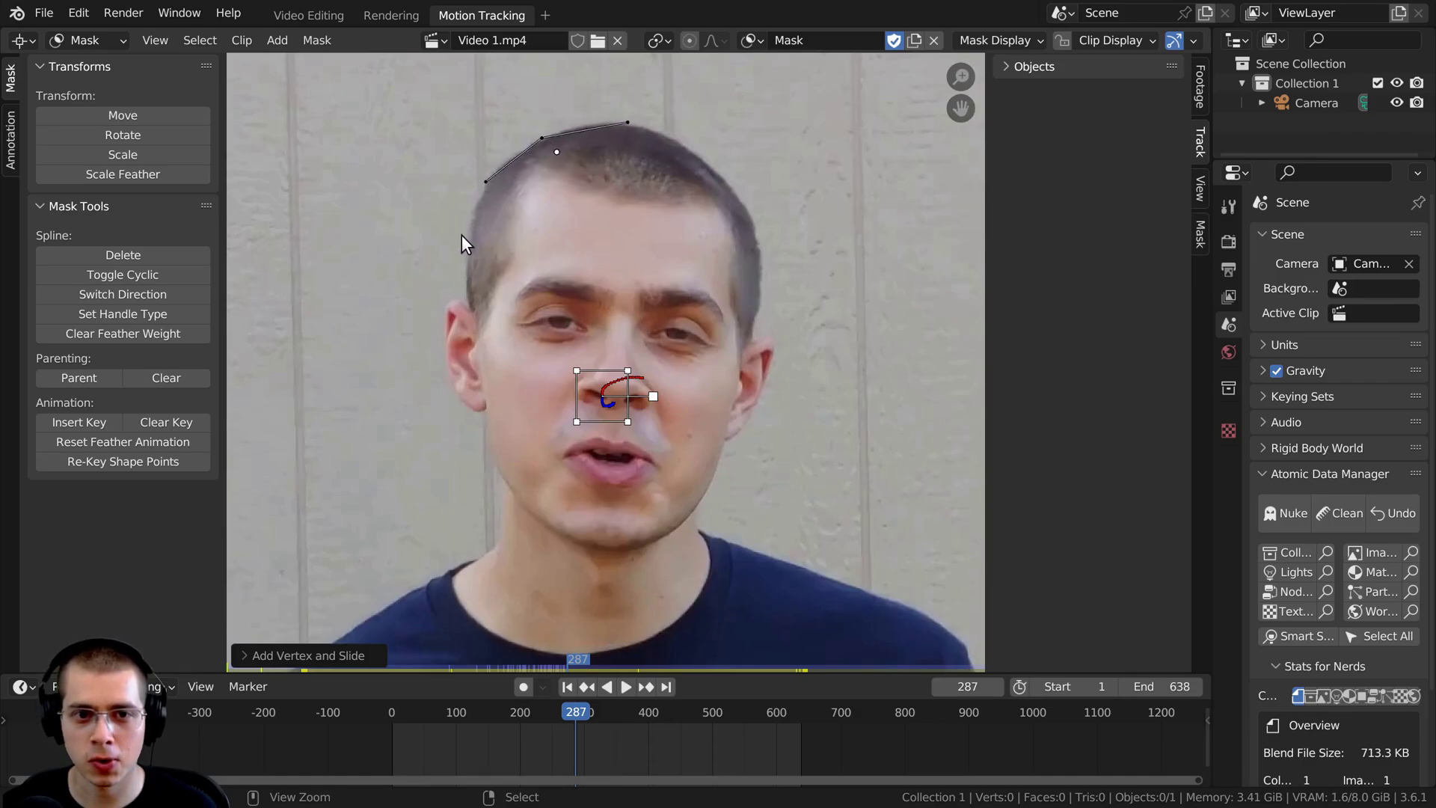
ctrl+click(460, 261)
ctrl+click(461, 341)
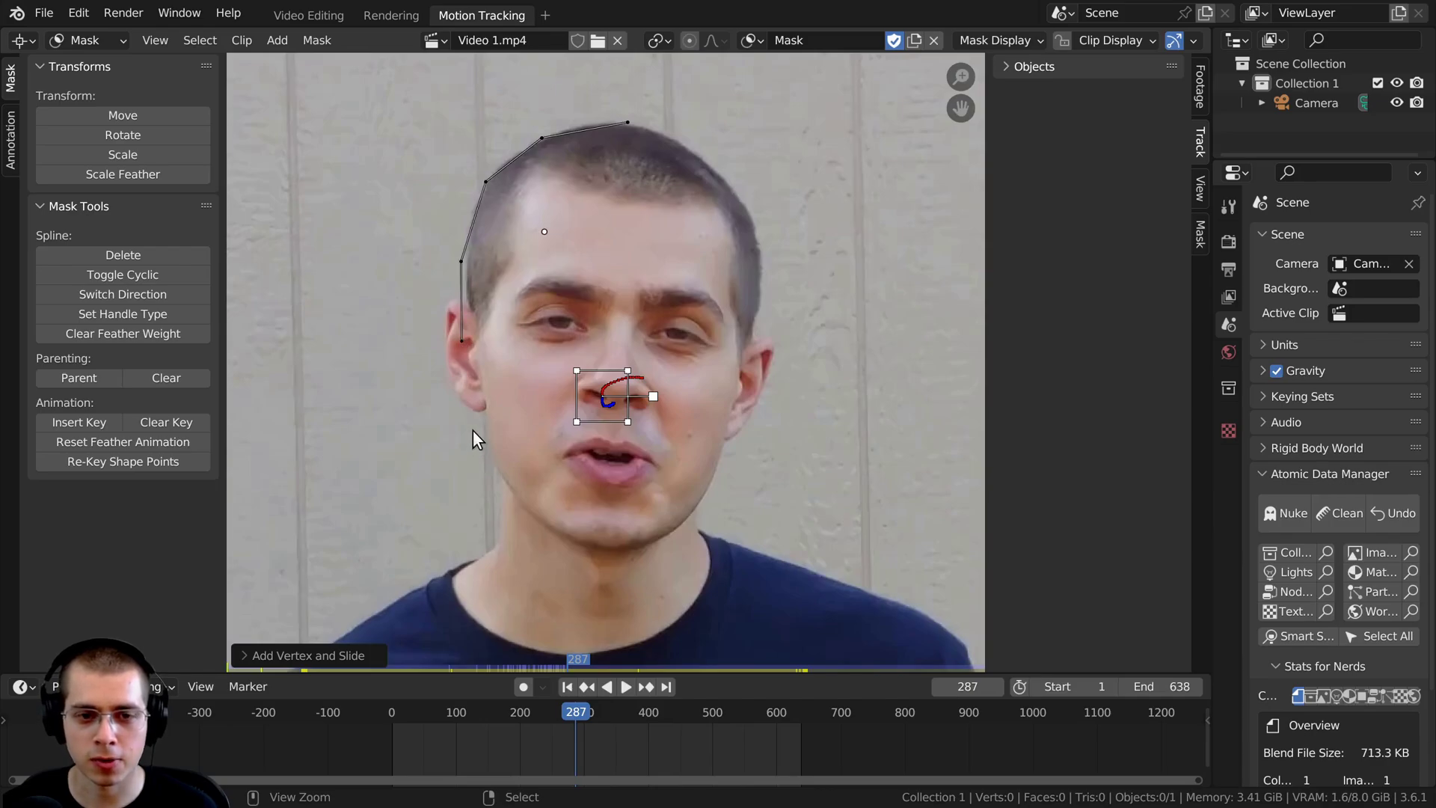
ctrl+click(472, 430)
ctrl+click(502, 504)
ctrl+click(552, 540)
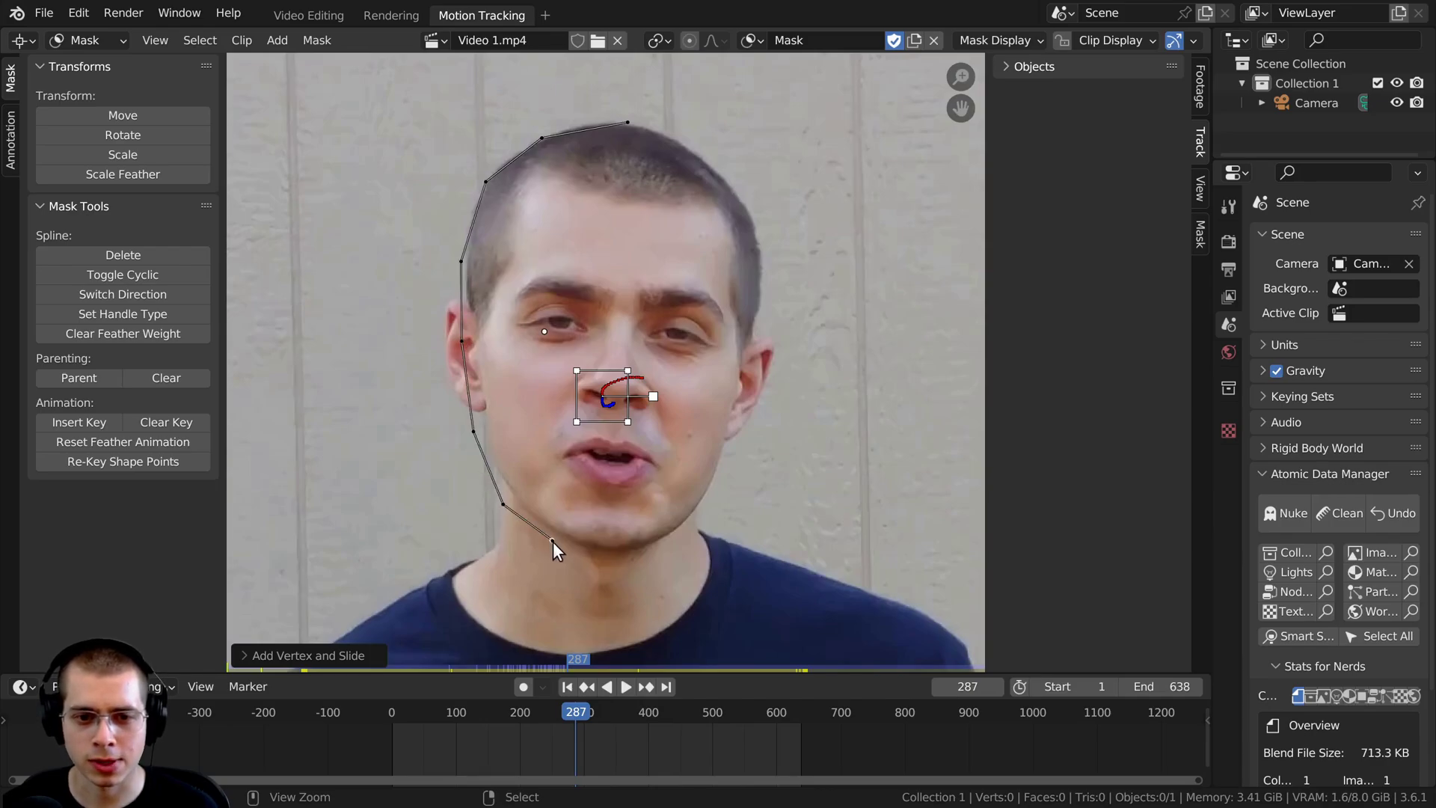
- Continue the mask points under the chin and up the image-right side of the head, ending just beside the first point
ctrl+click(636, 551)
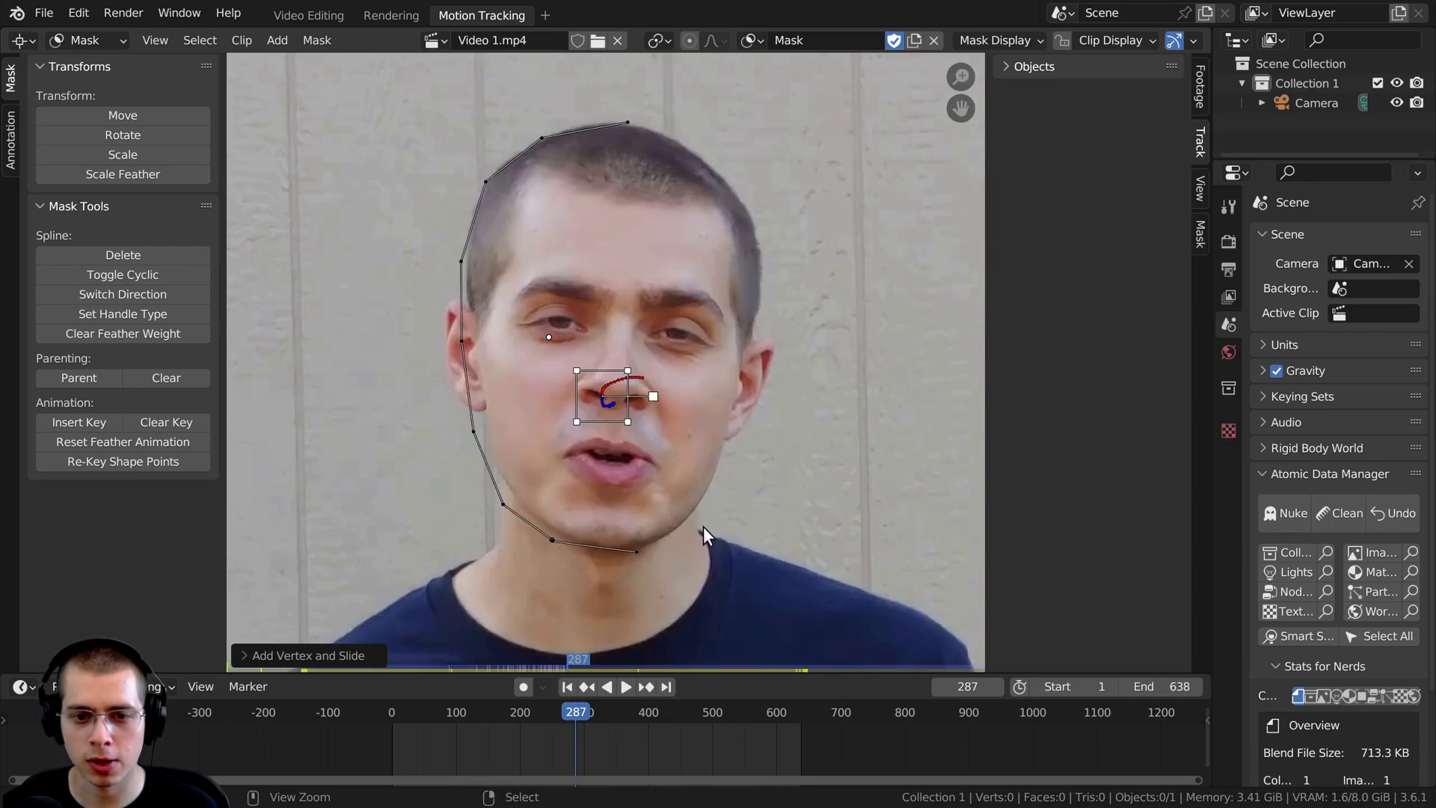
ctrl+click(726, 451)
ctrl+click(759, 335)
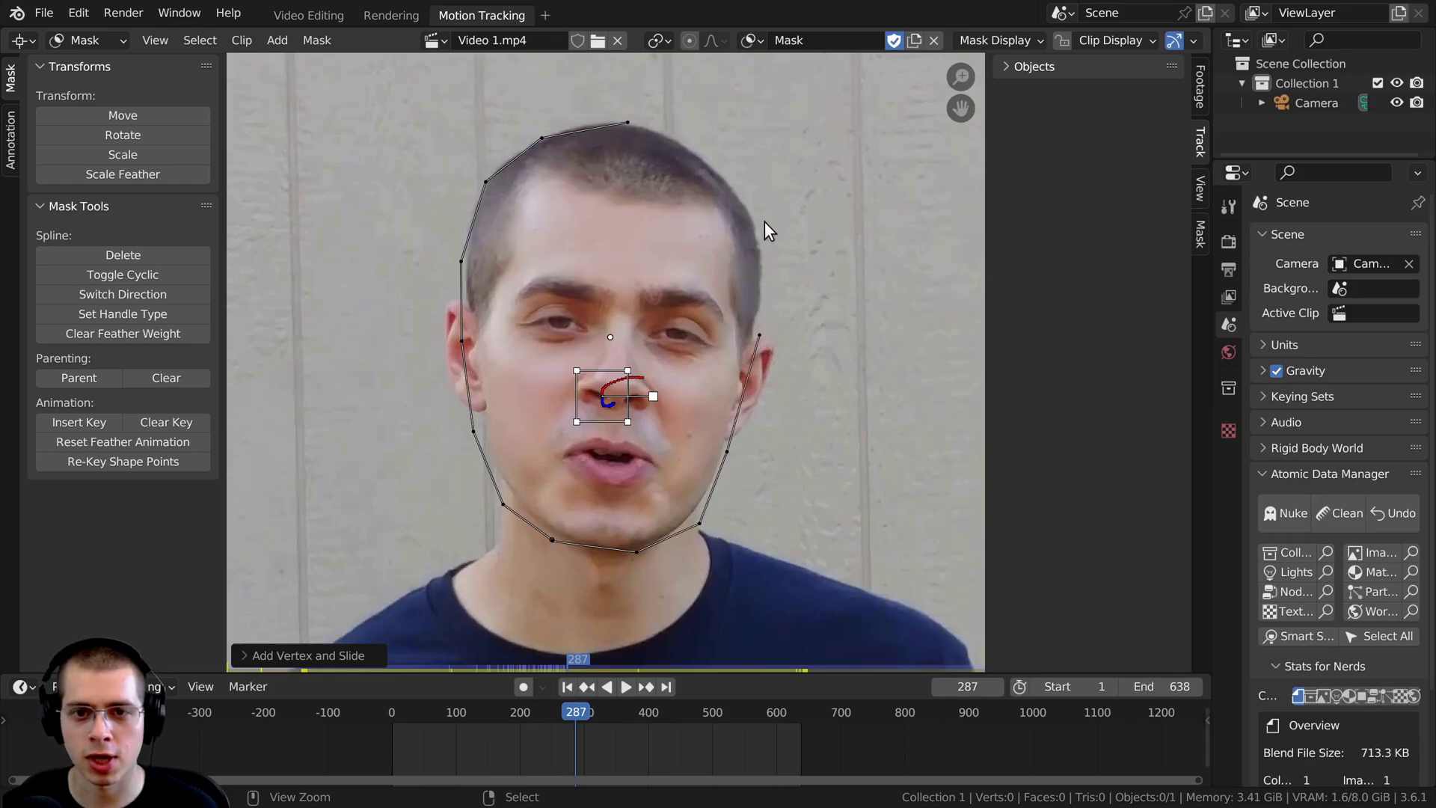
ctrl+click(764, 221)
ctrl+click(724, 156)
ctrl+click(653, 124)
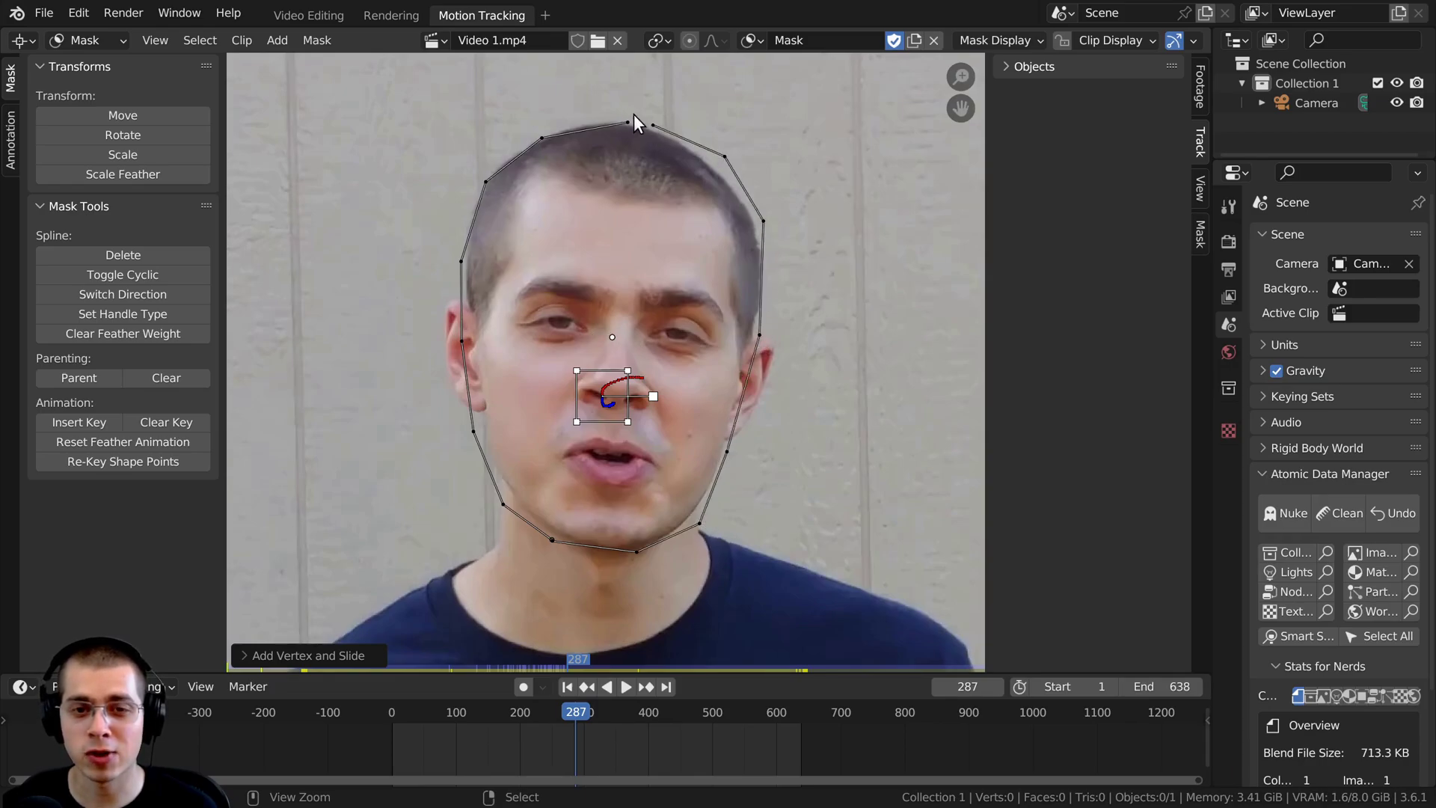
- Examine the mask outline around the head, checking the gap between its first and last points at the crown
scroll(709, 281, down, 4)
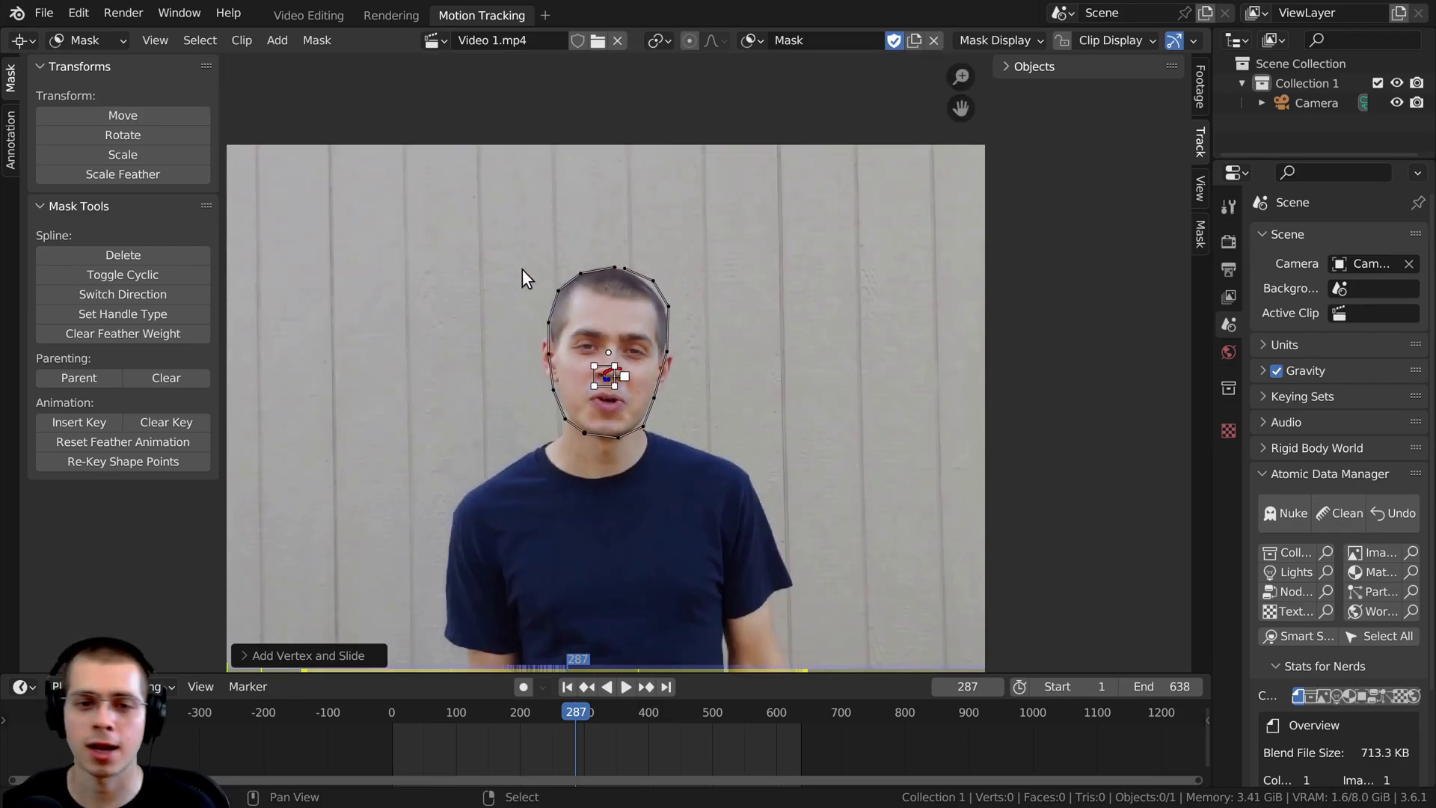
middle_drag(567, 202, 557, 168)
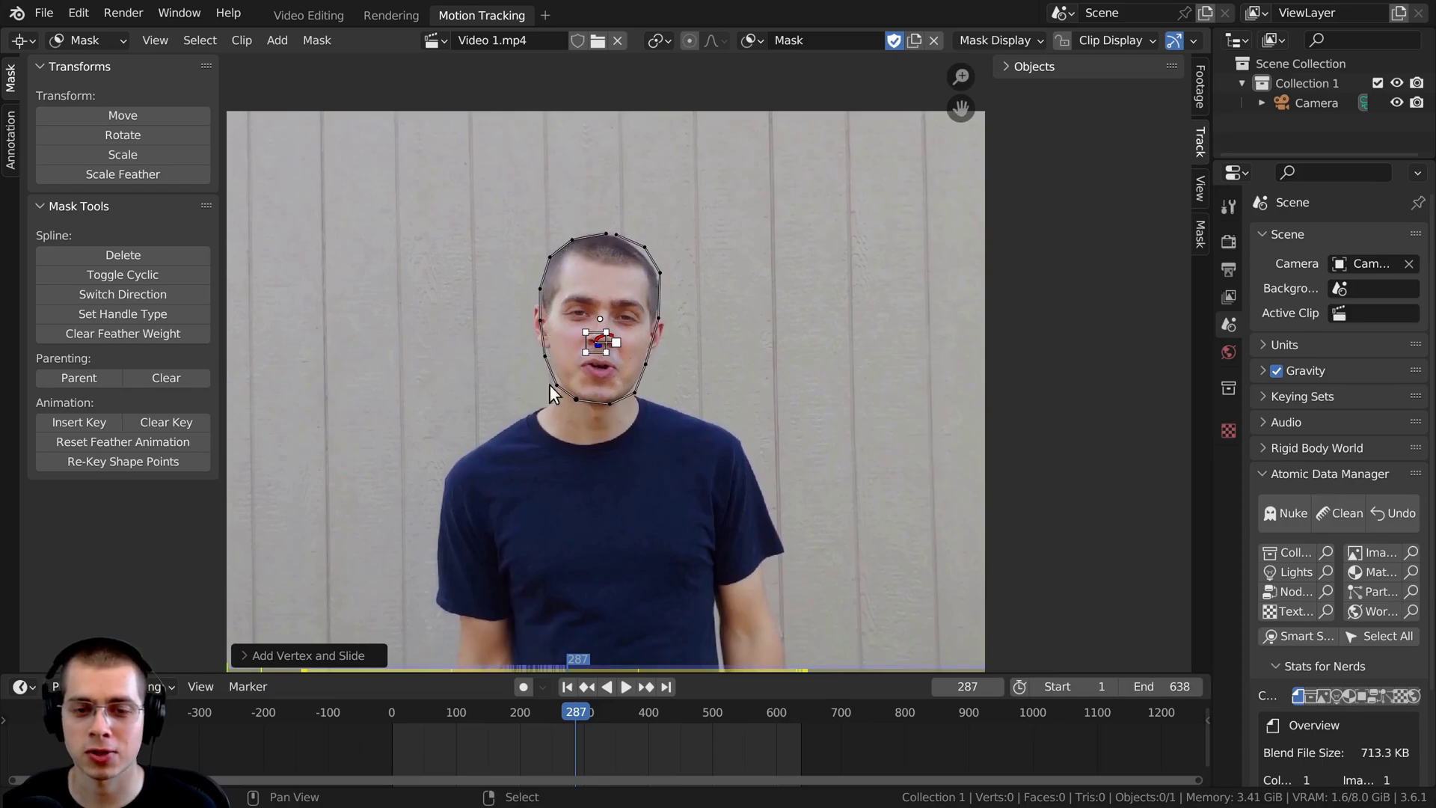
scroll(590, 254, up, 6)
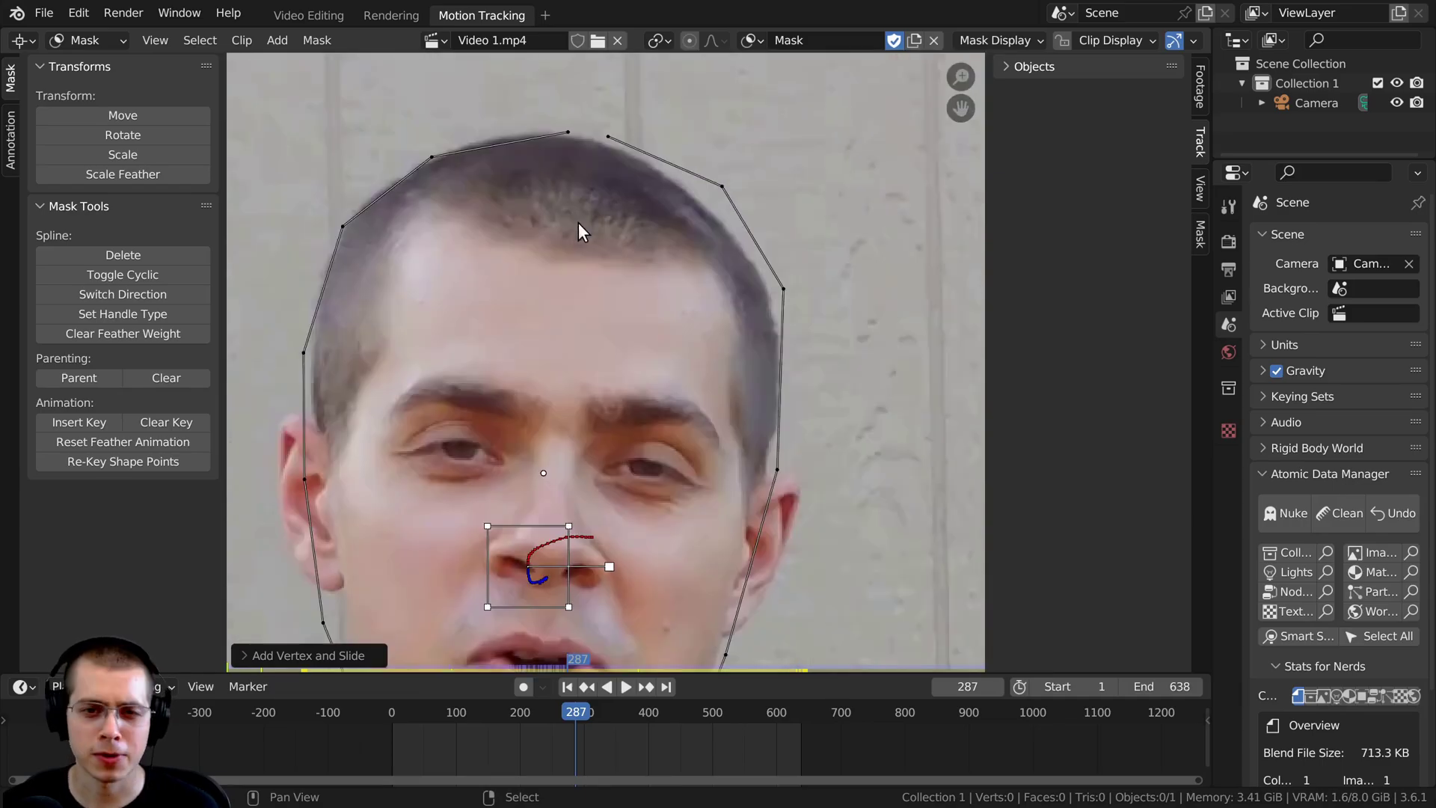
click(572, 134)
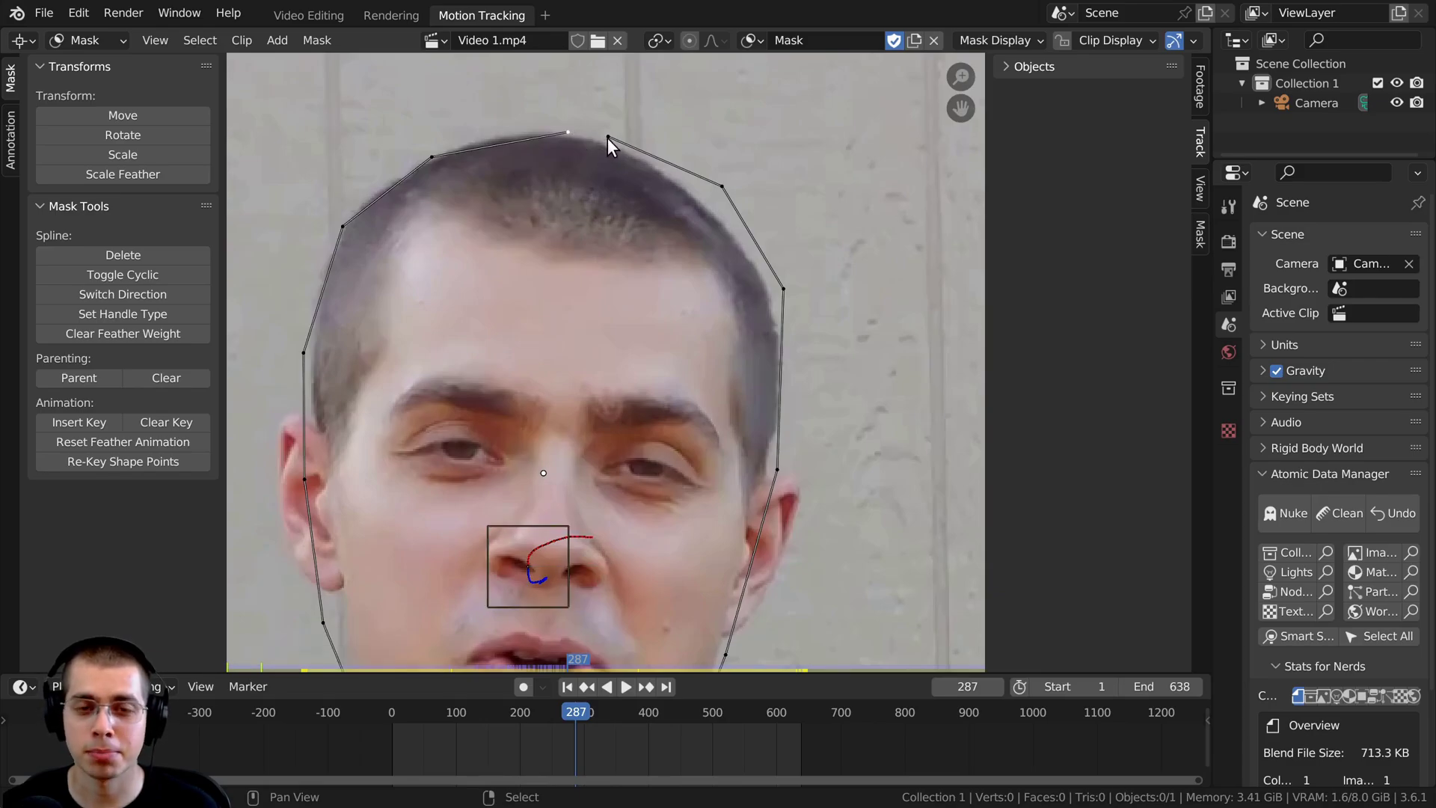
scroll(597, 308, down, 3)
middle_drag(591, 293, 596, 210)
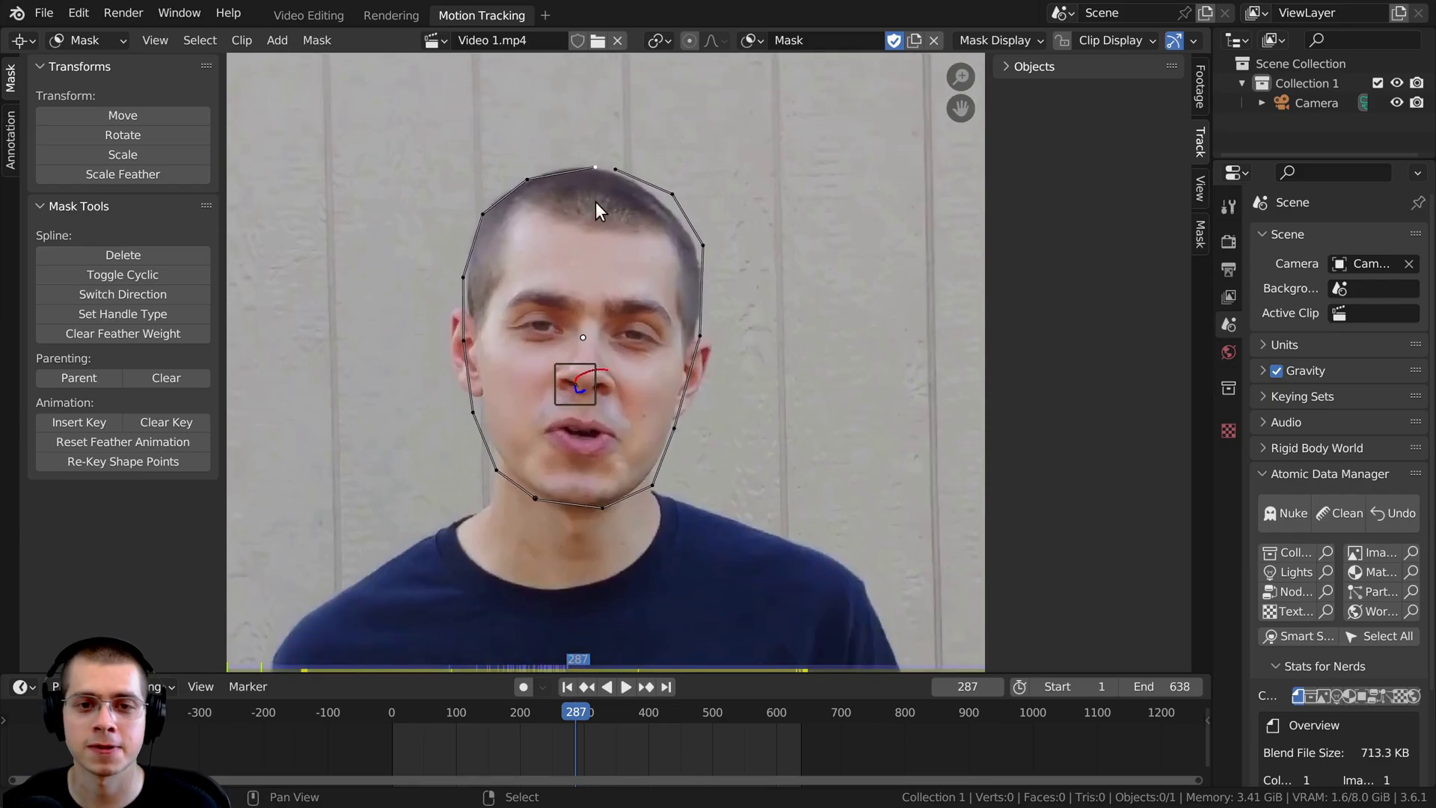
scroll(594, 205, up, 1)
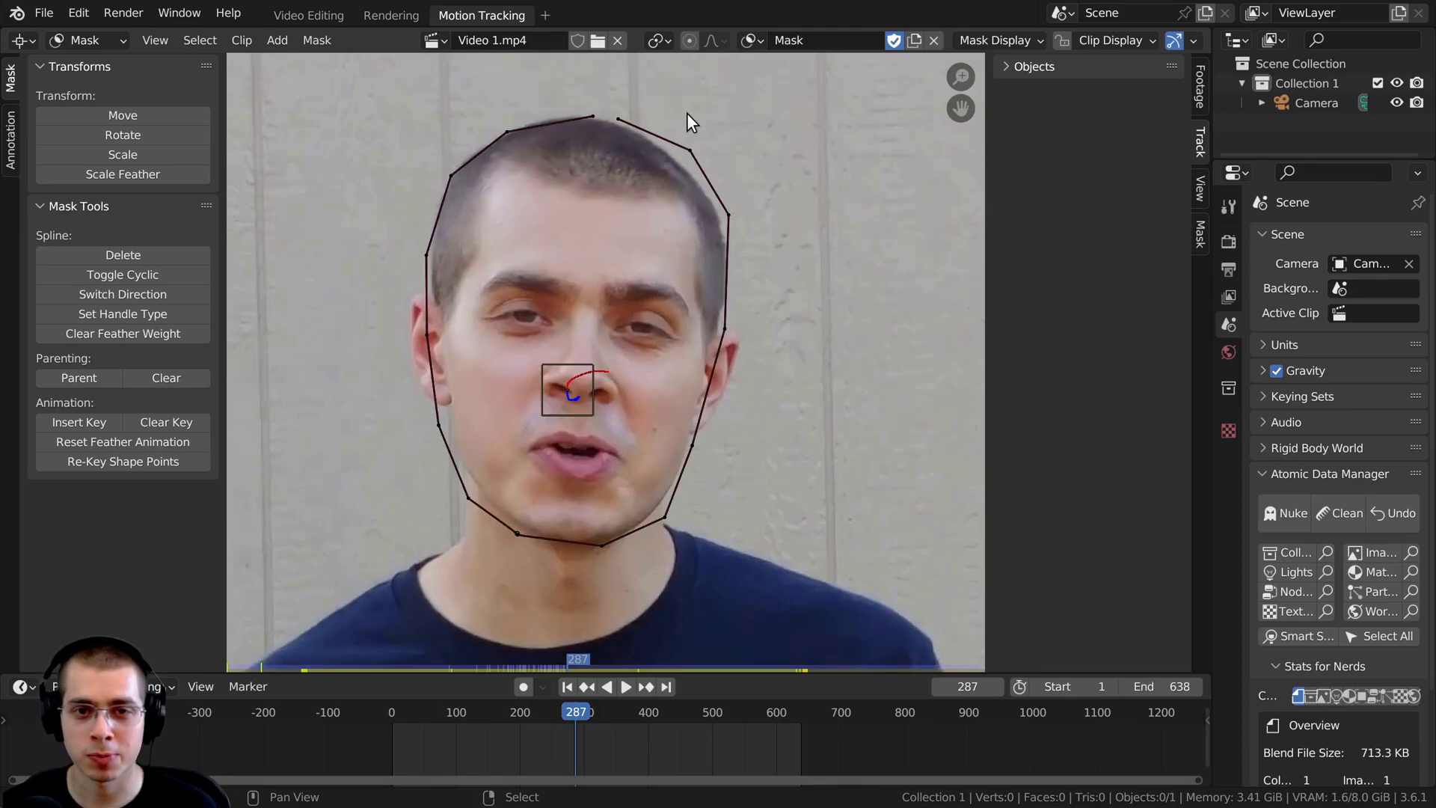
- Select all mask points around the head, add the nose tracking marker to the selection, and parent the mask to that track
key(a)
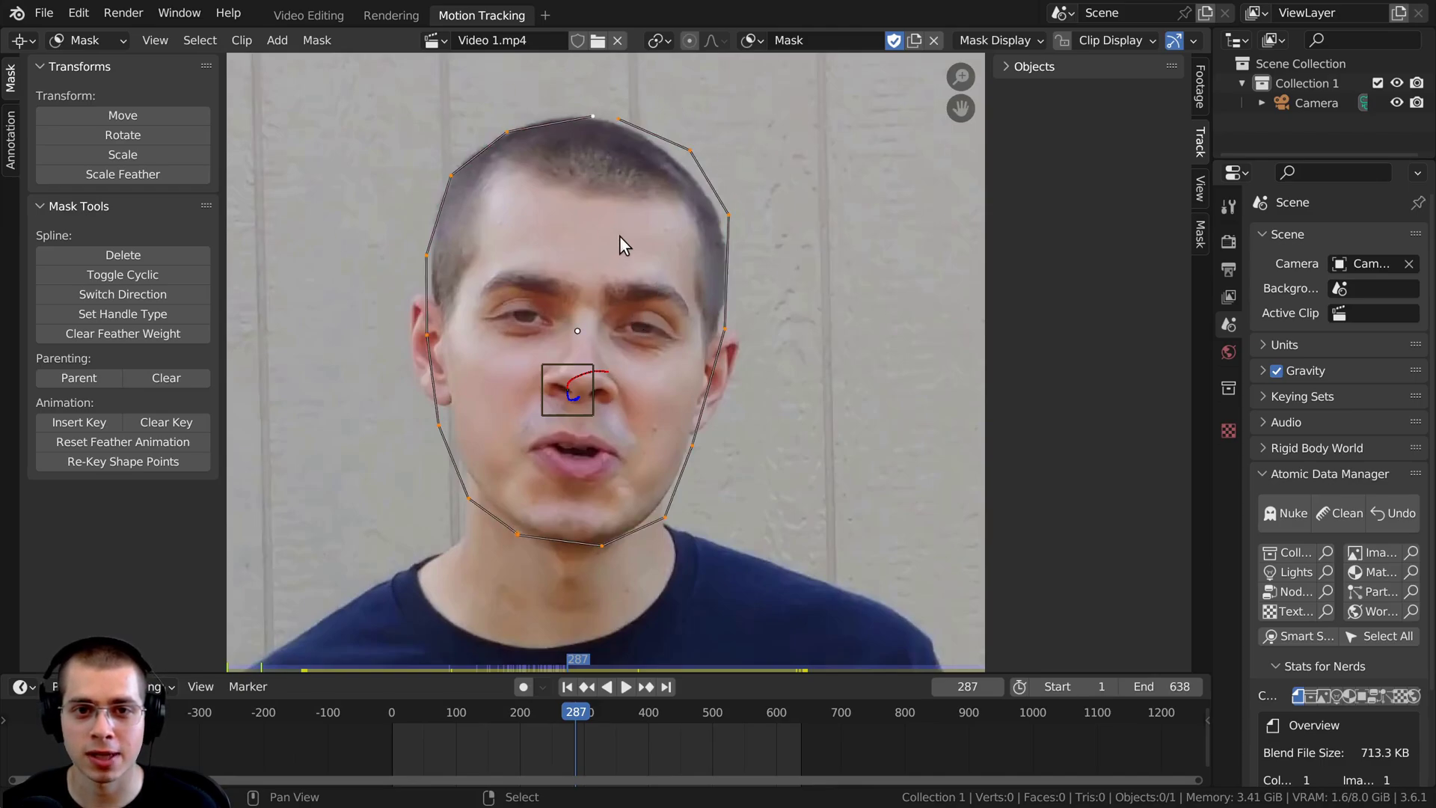
shift+click(690, 150)
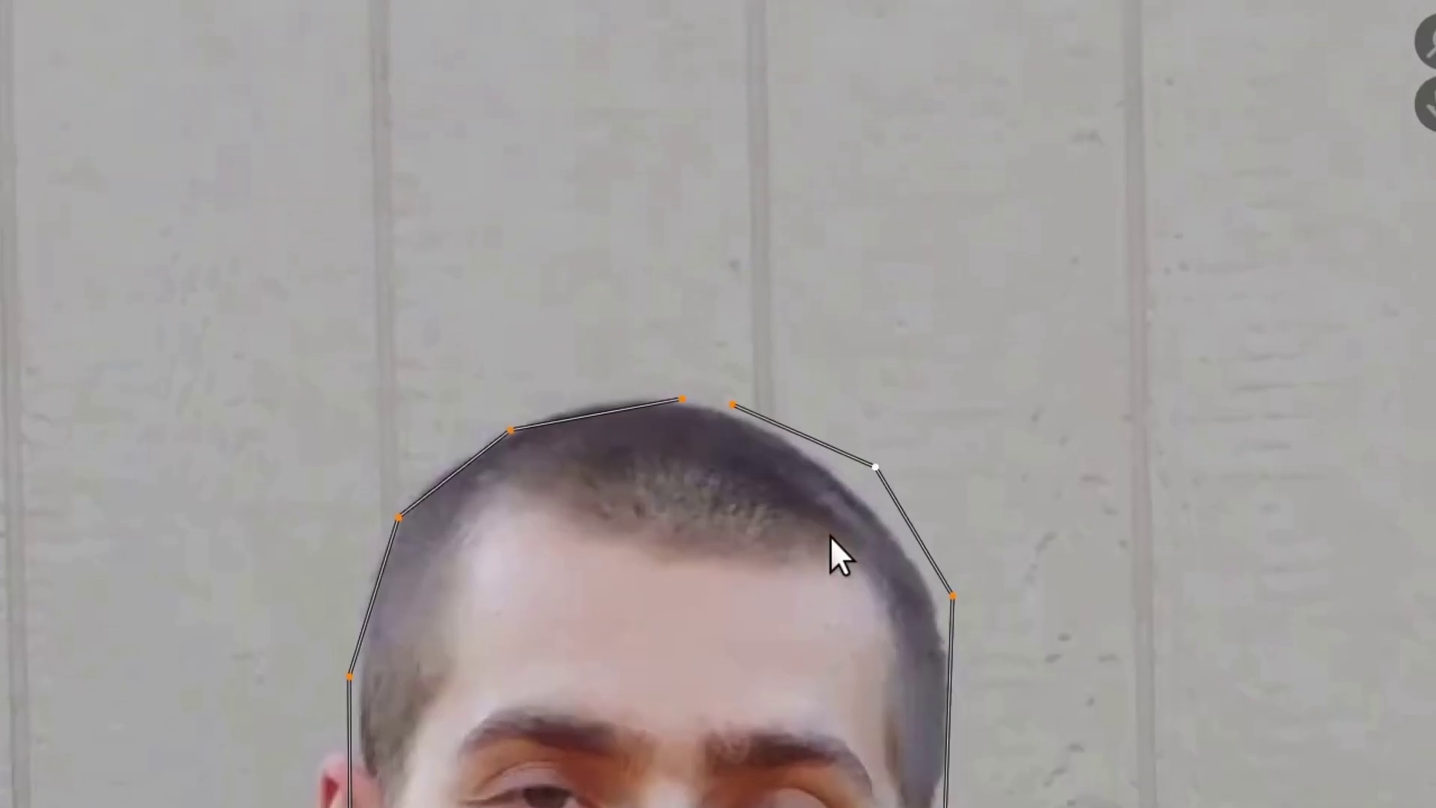
scroll(830, 536, up, 3)
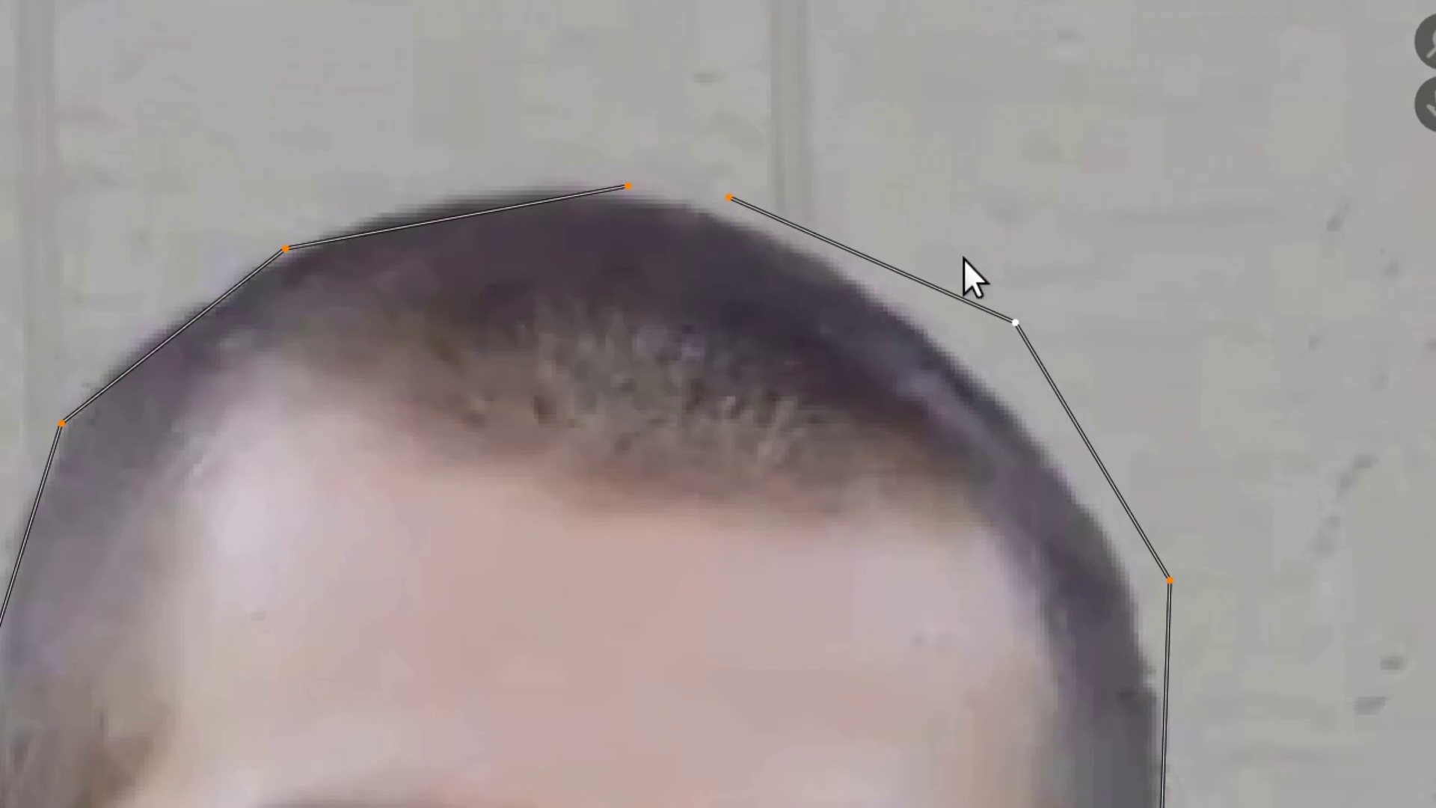
shift+click(1167, 585)
scroll(1158, 591, down, 2)
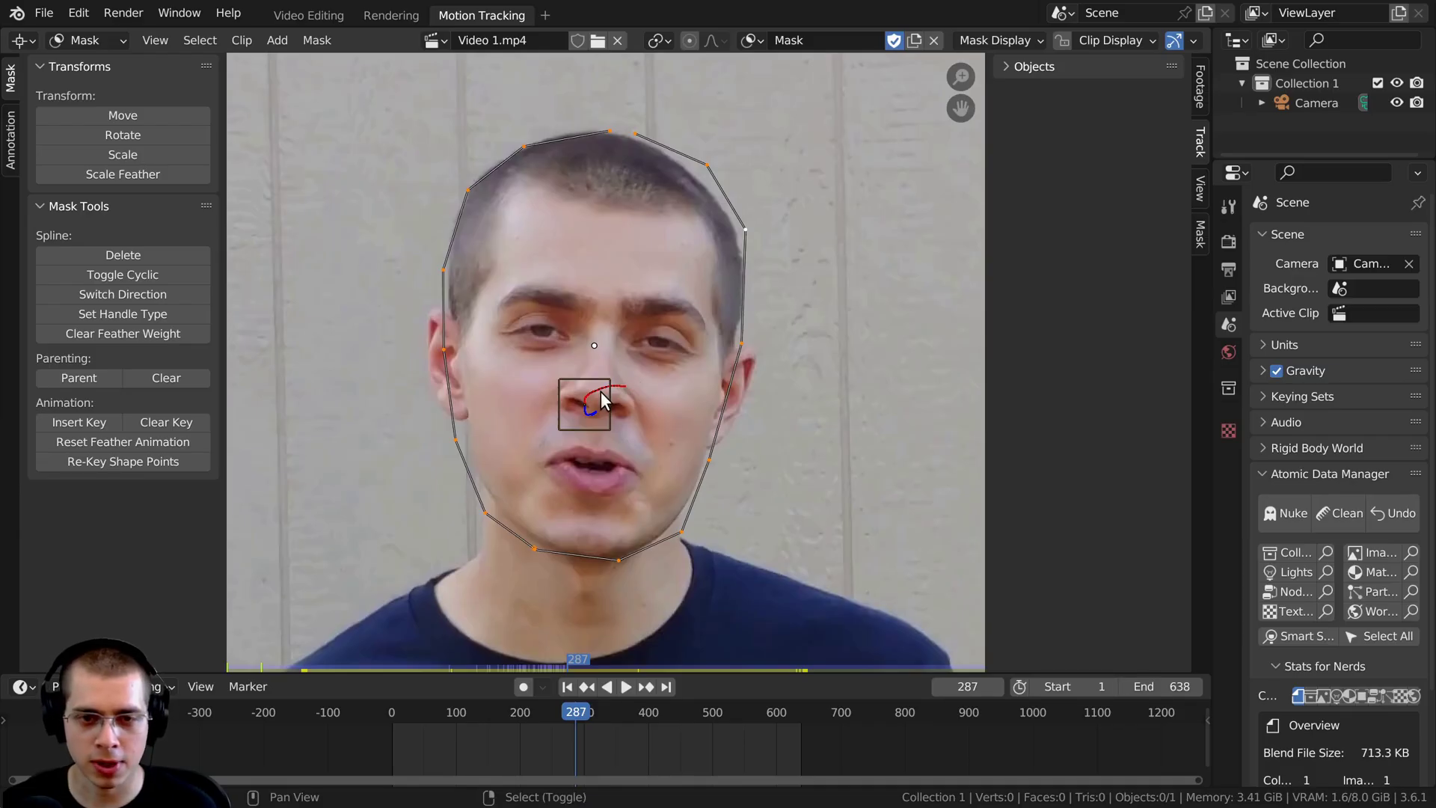
shift+click(607, 382)
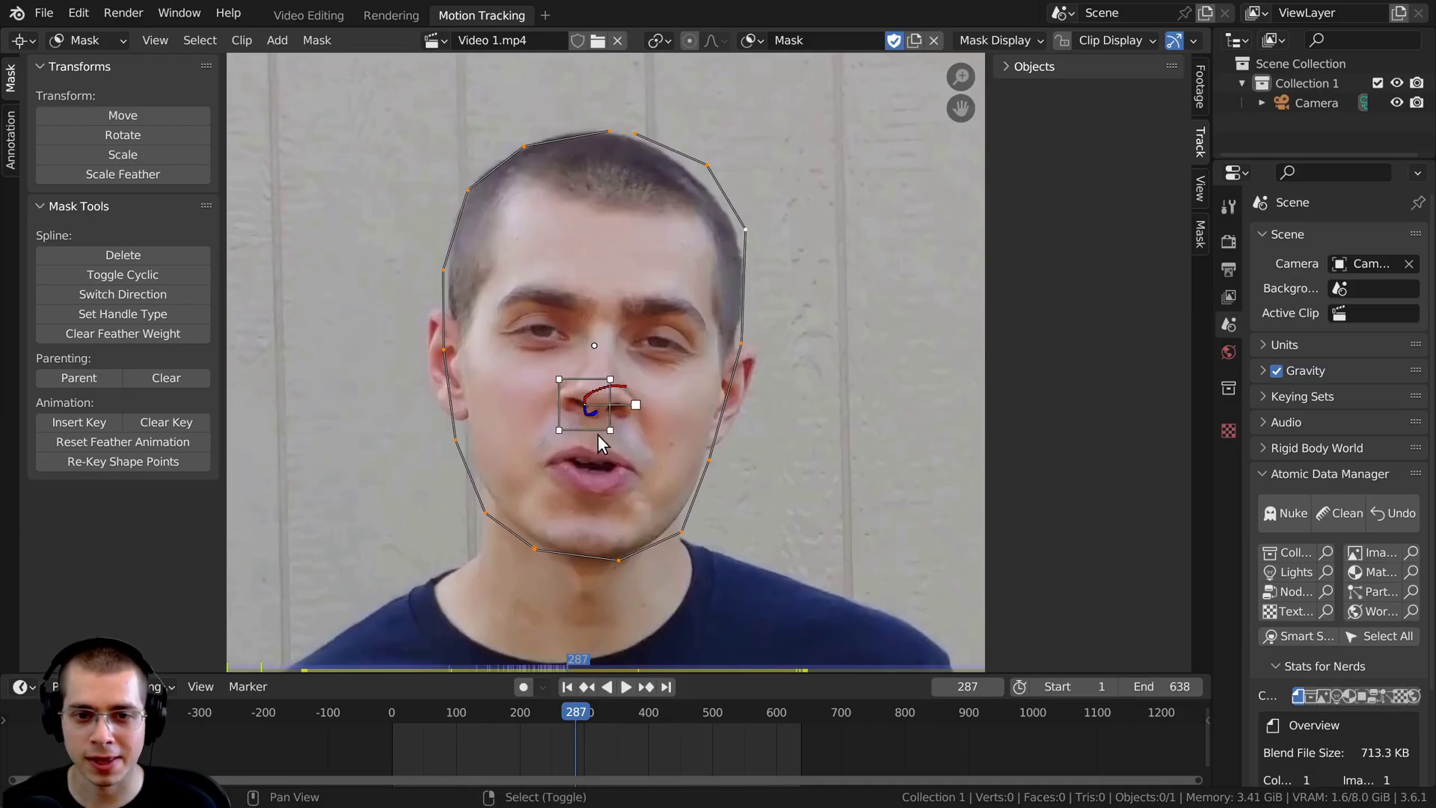
scroll(628, 411, down, 1)
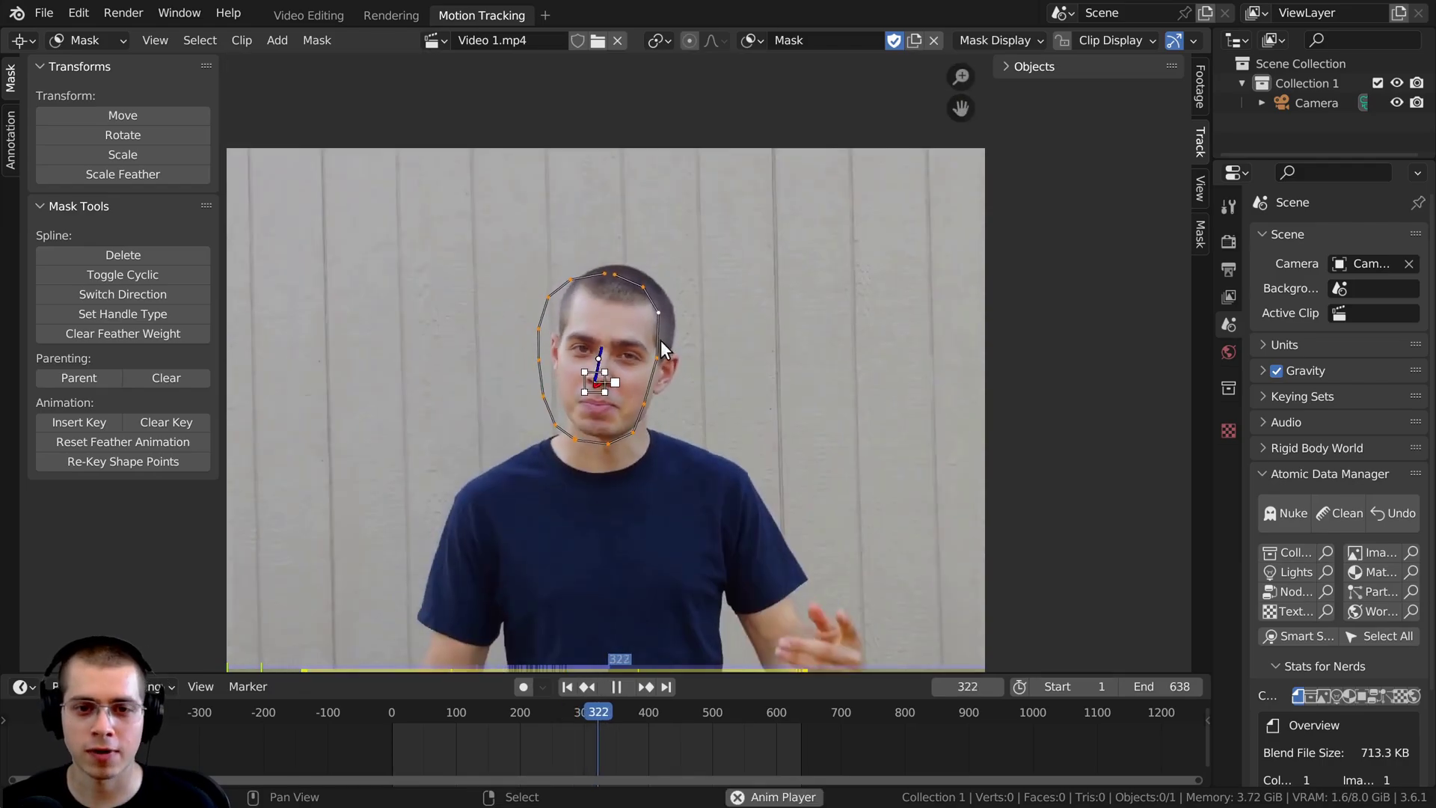
- Play and scrub through the clip to examine how the mask follows the head, ending at frame 266
key(space)
key(space)
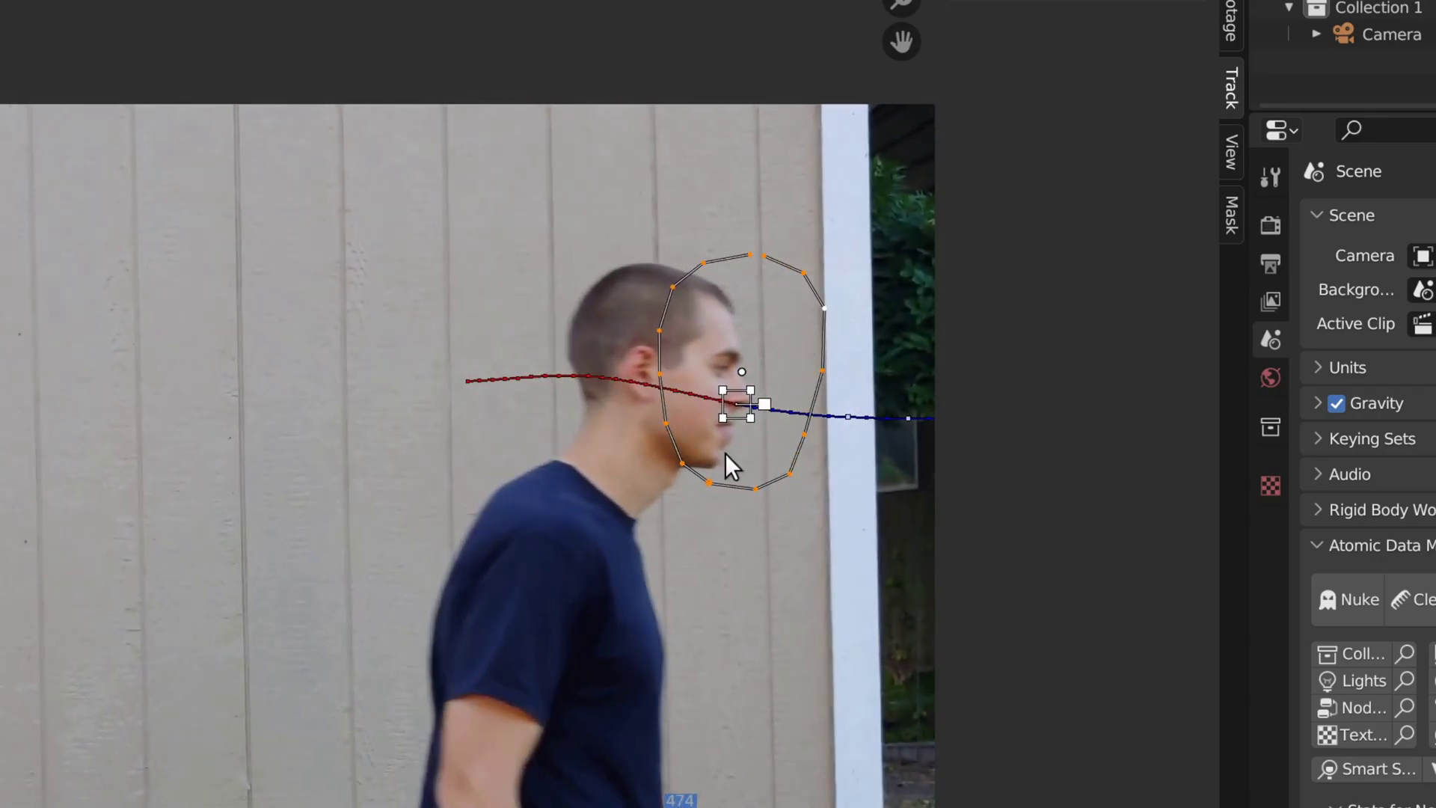
drag(681, 806, 669, 807)
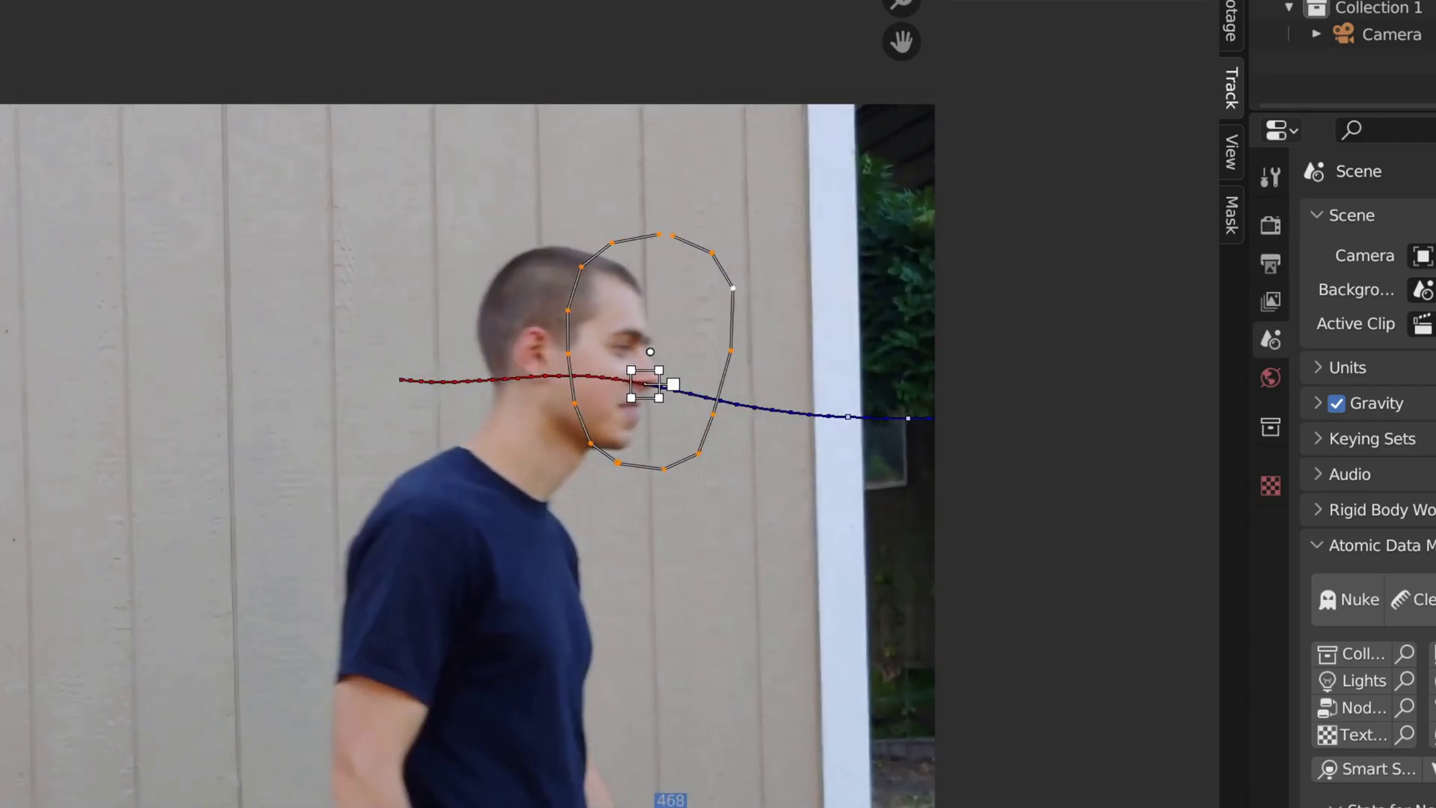
drag(692, 710, 562, 702)
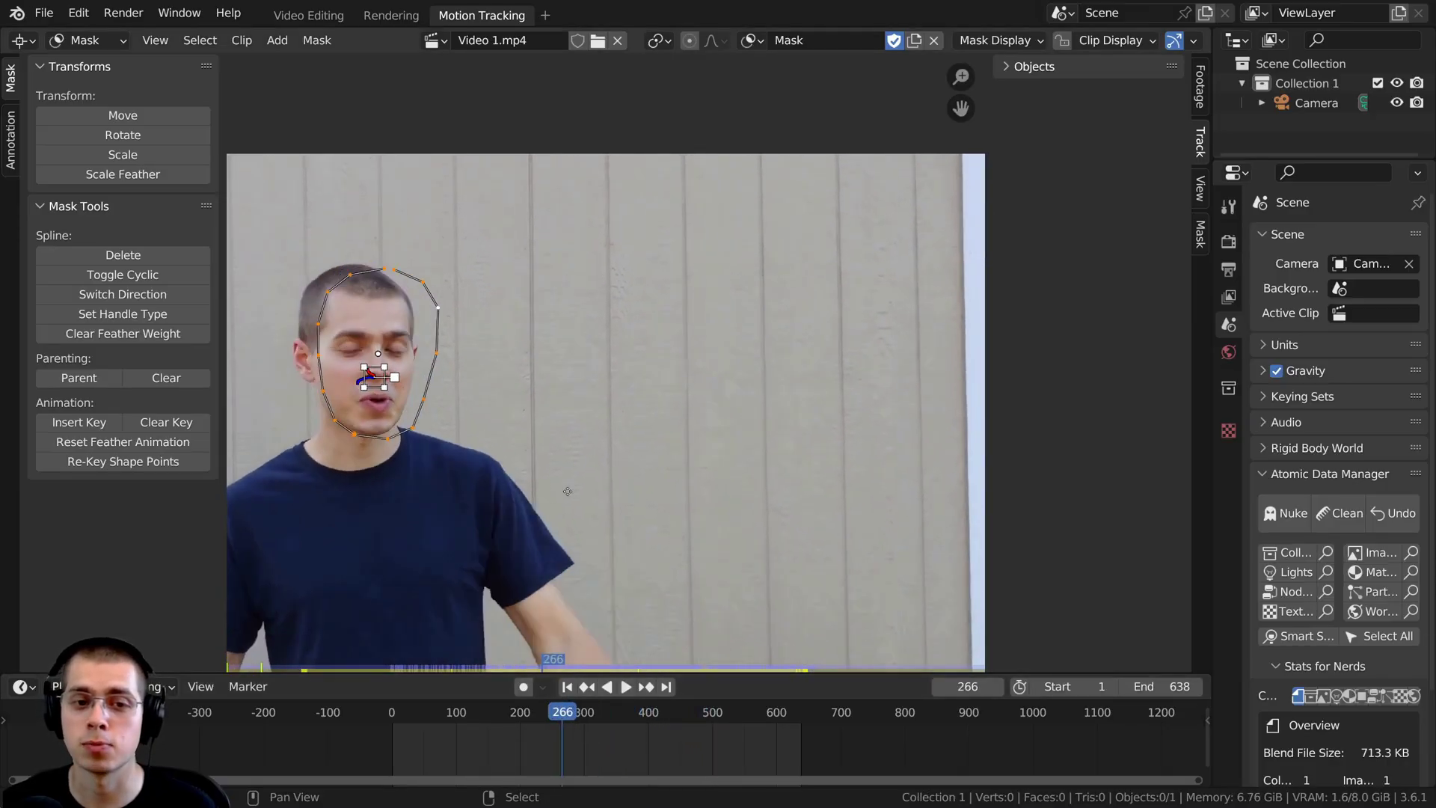
middle_drag(563, 419, 733, 390)
middle_drag(689, 312, 698, 309)
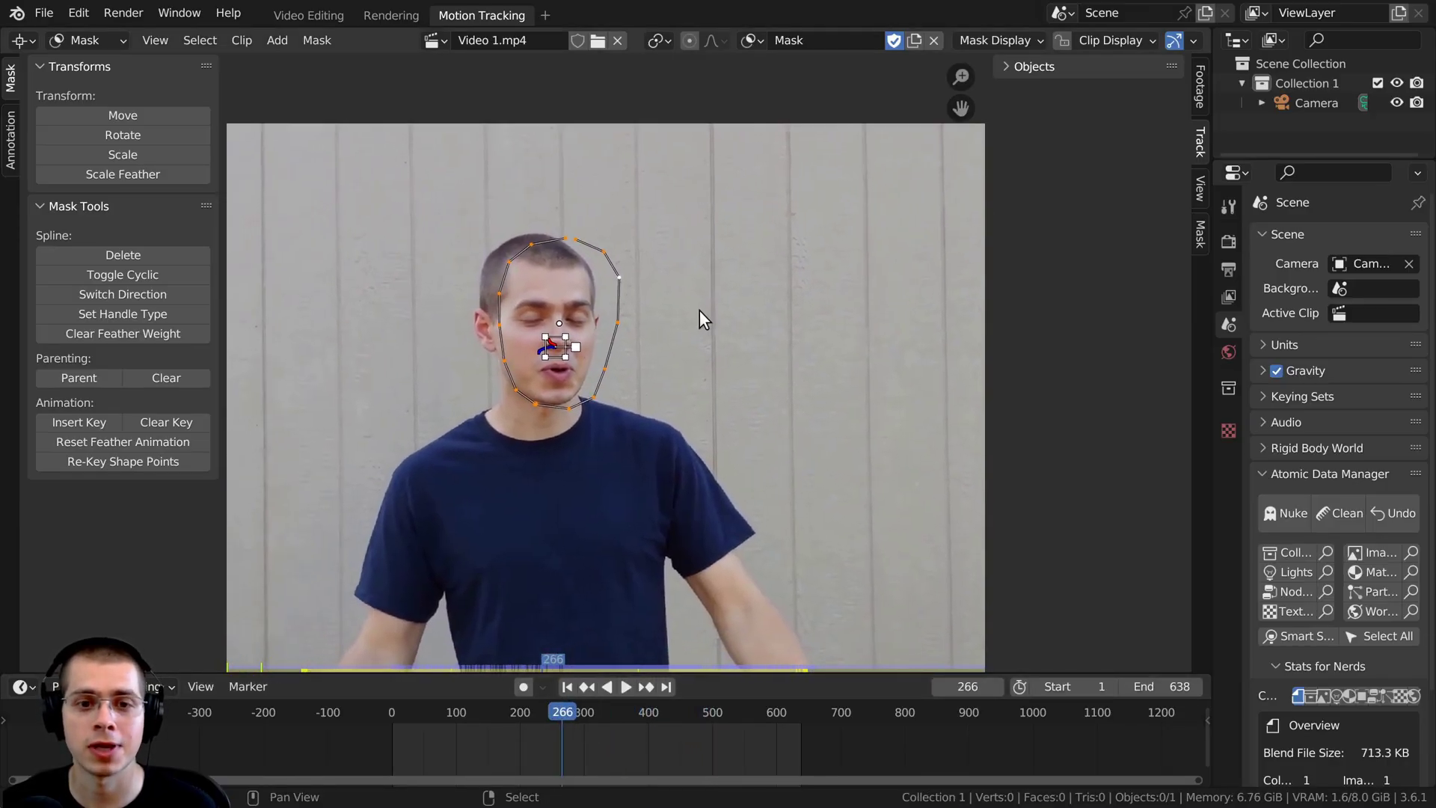
- Enable automatic keyframing and, at frame 266, shift the whole mask horizontally back onto the head
click(523, 685)
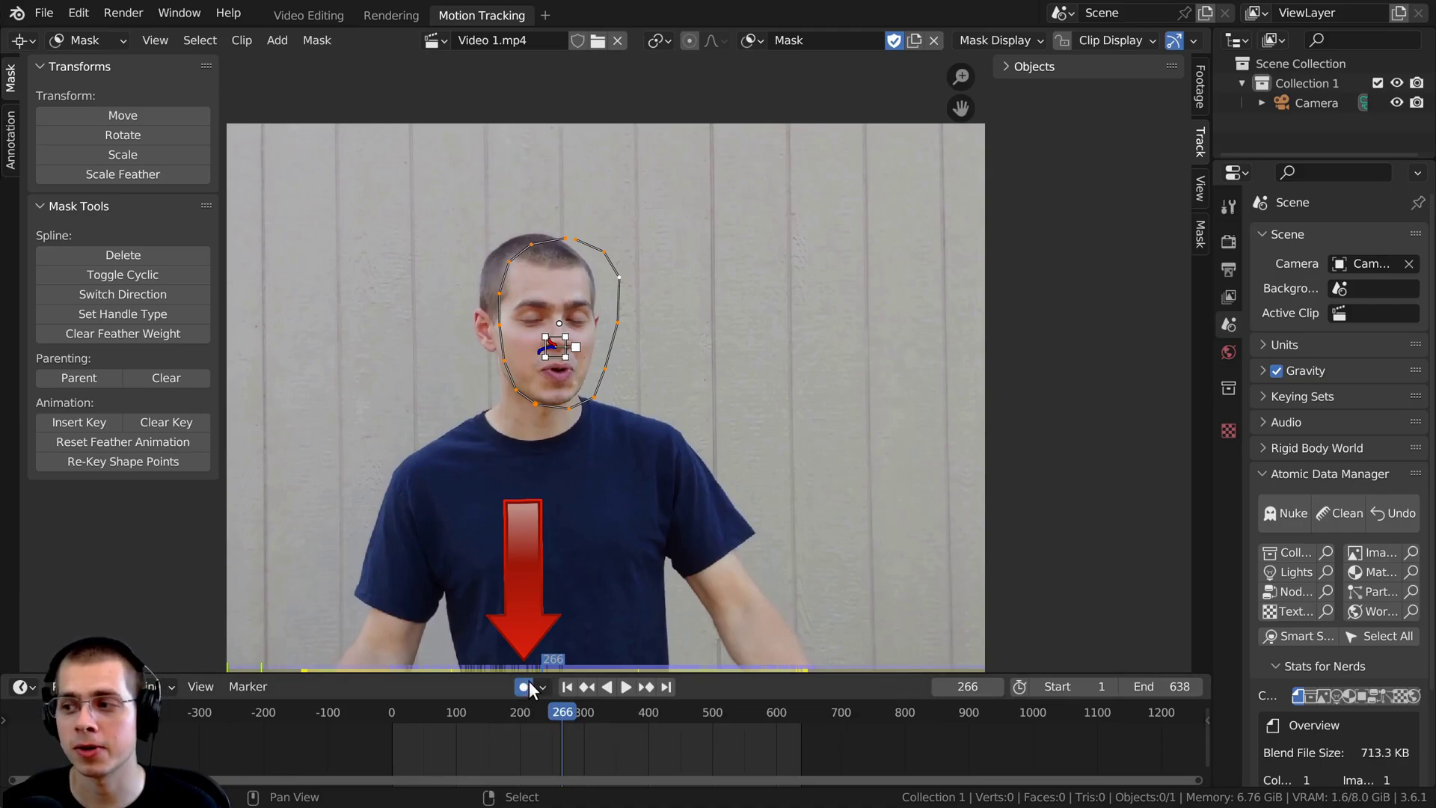
scroll(514, 648, up, 1)
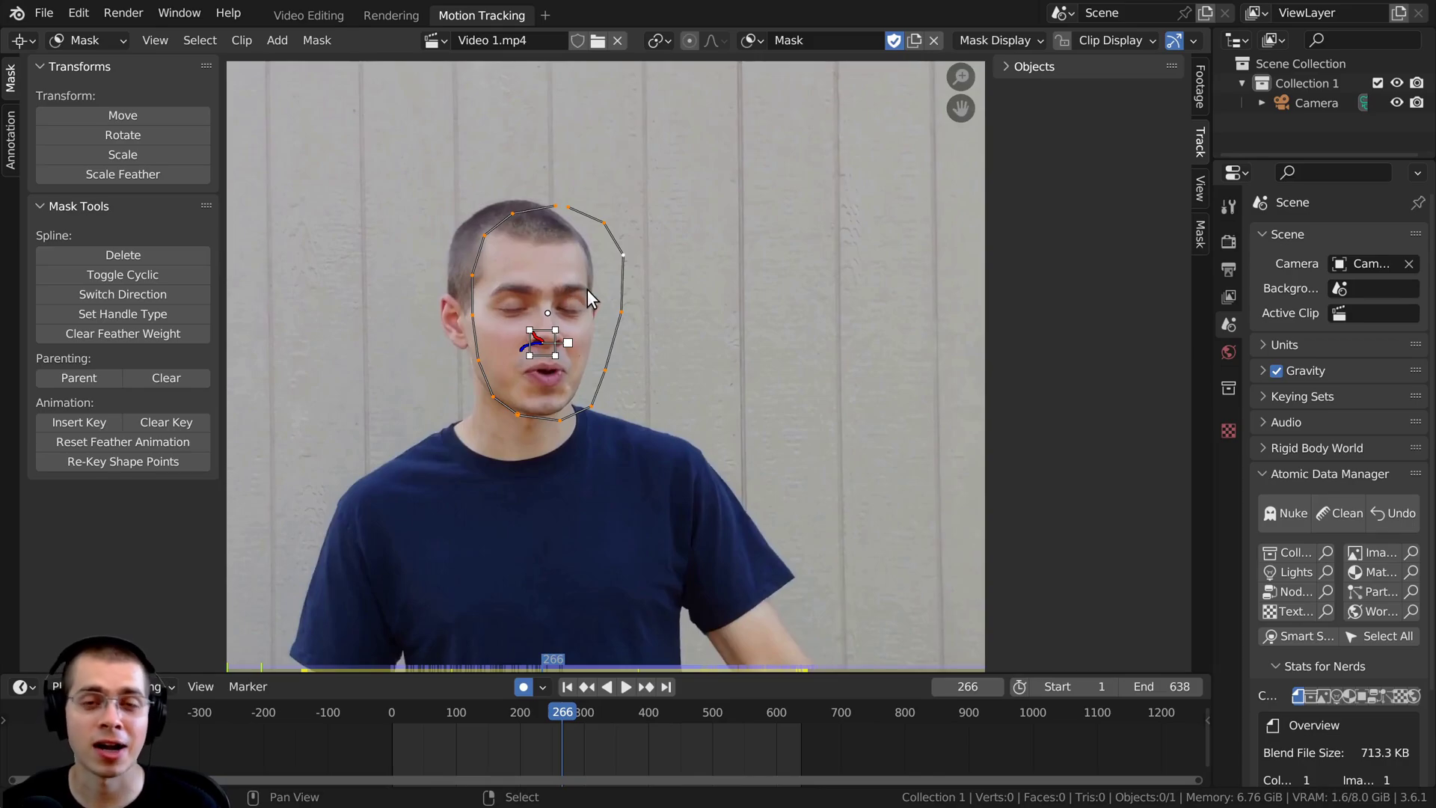
middle_drag(571, 314, 614, 321)
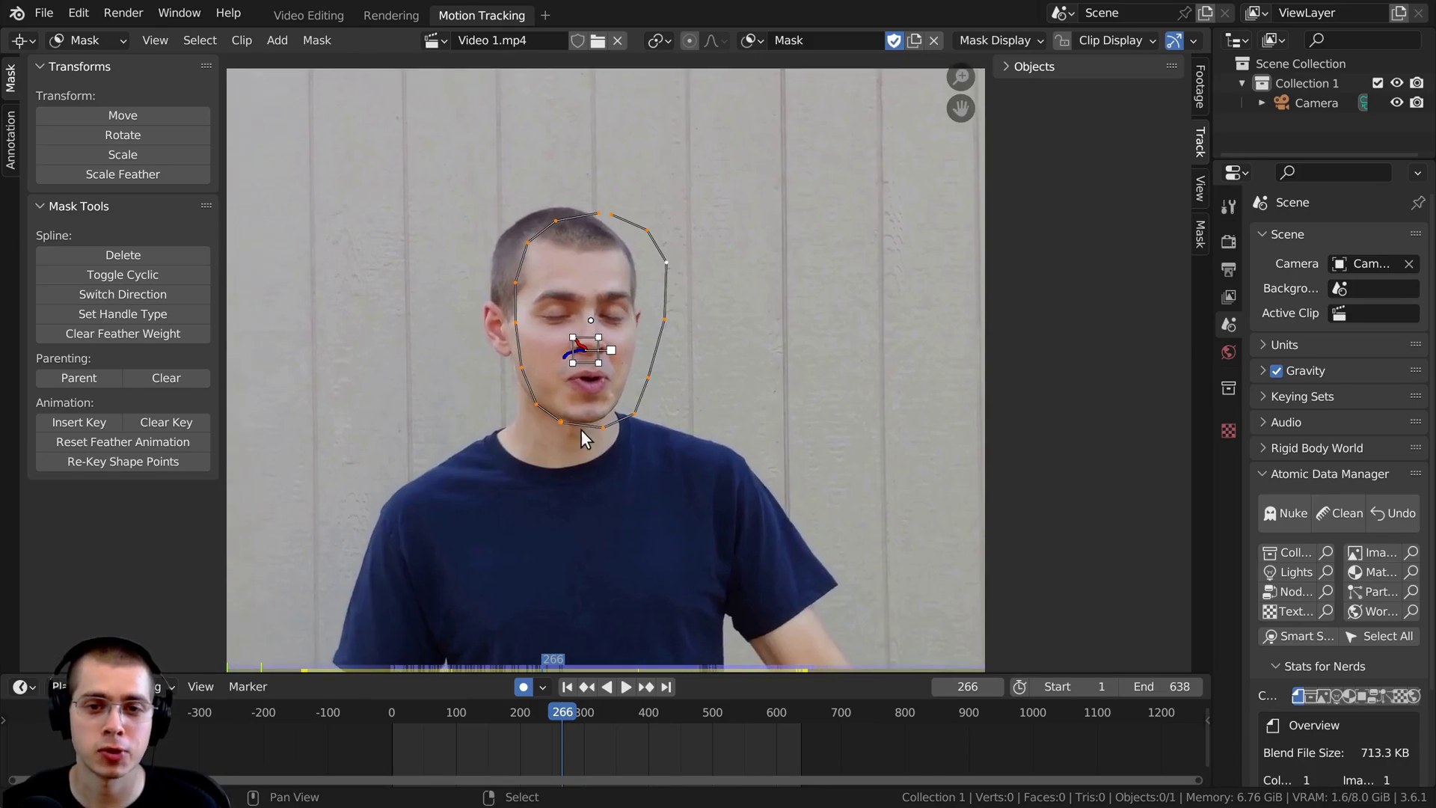
scroll(581, 429, up, 1)
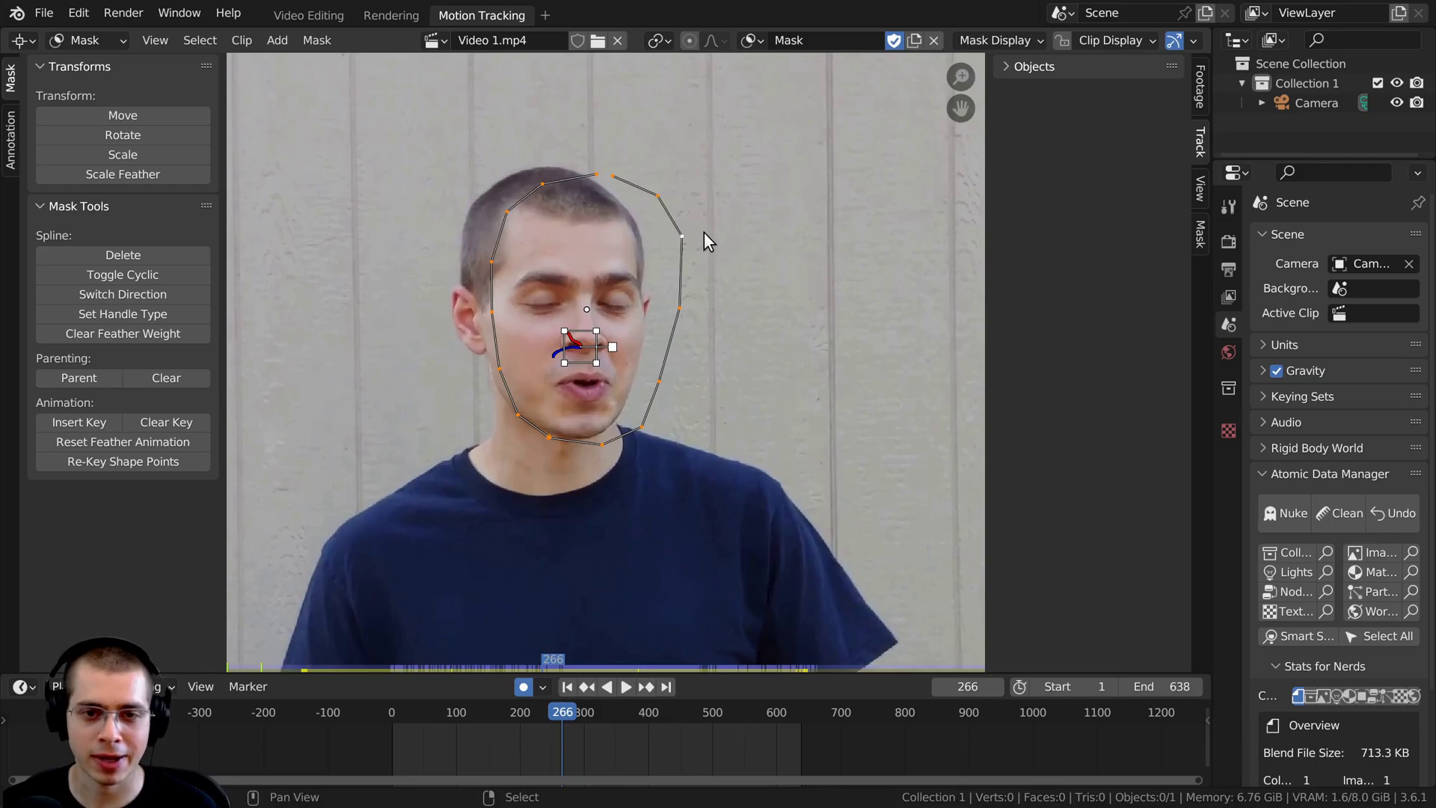
key(g)
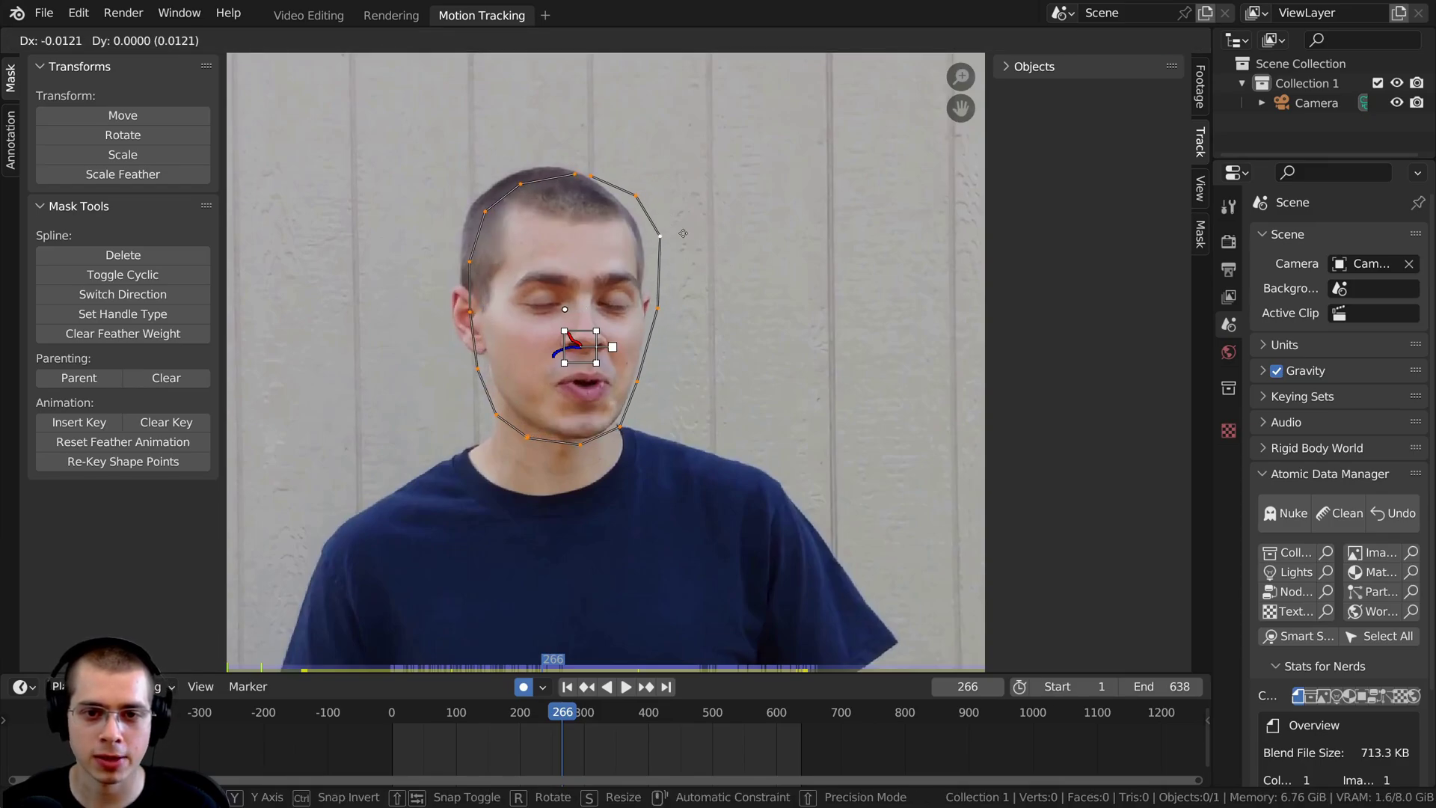
click(683, 233)
key(r)
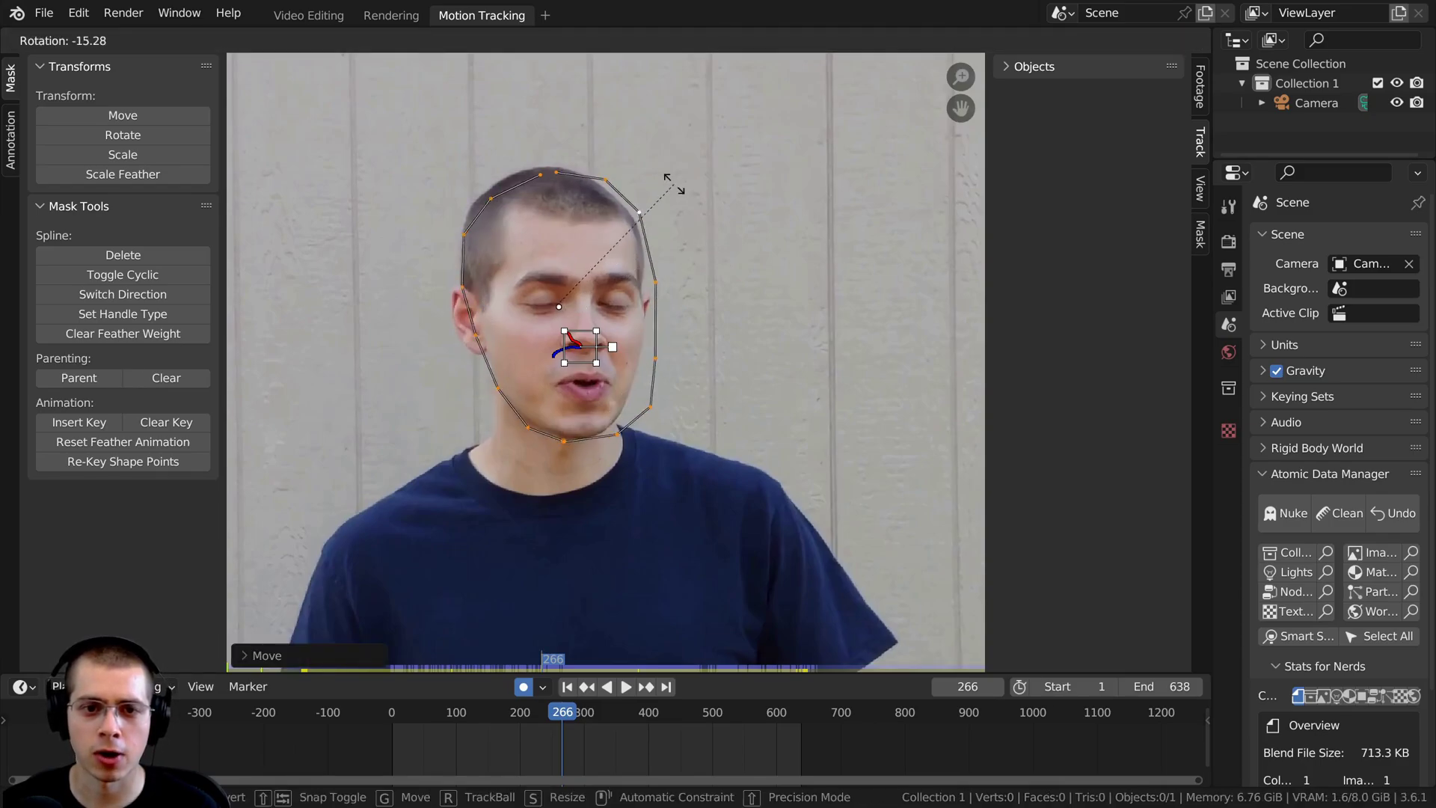
click(663, 203)
key(s)
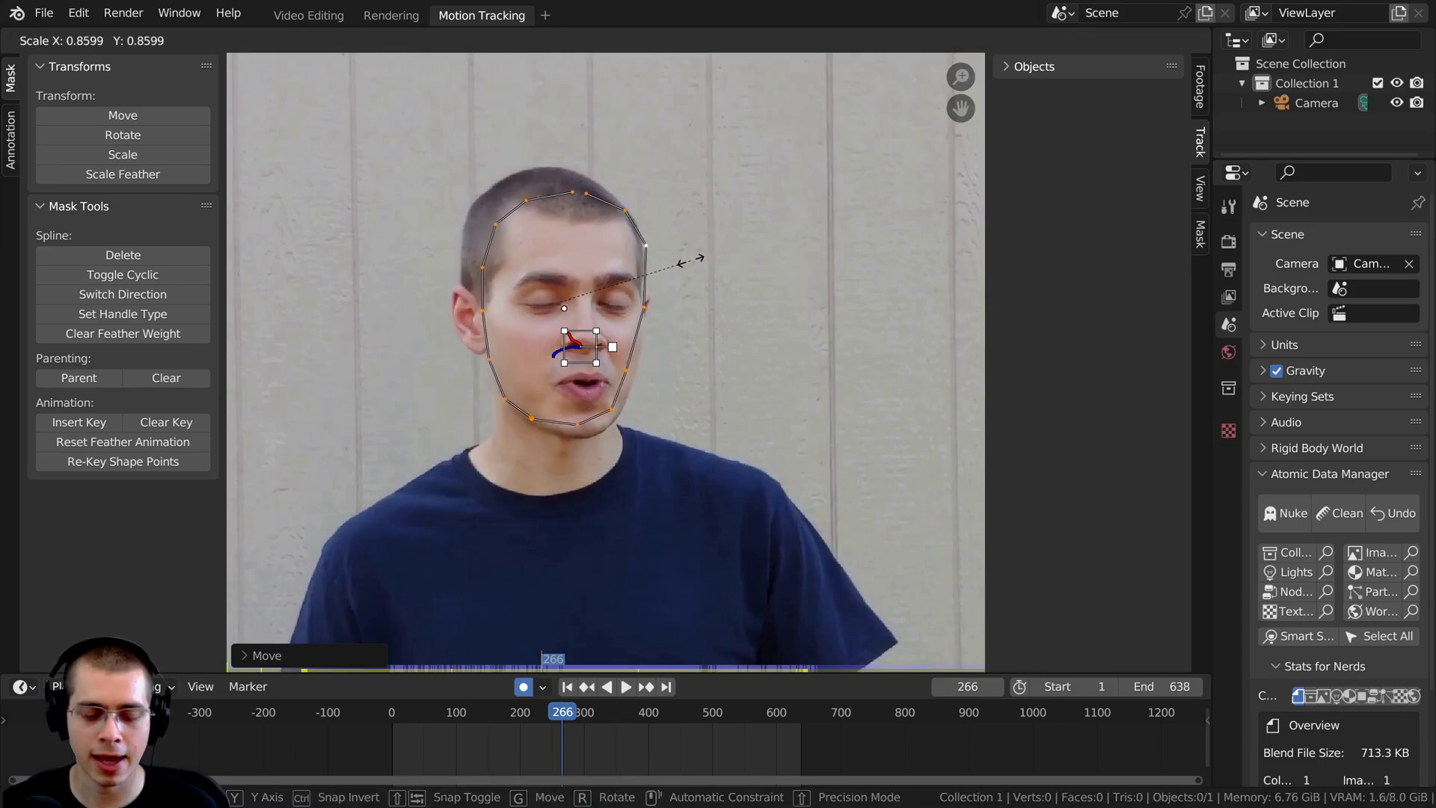
right_click(693, 262)
key(g)
right_click(673, 248)
- Reposition individual mask points along the image-right side and crown to fit the head outline more closely at frame 266
scroll(665, 240, up, 1)
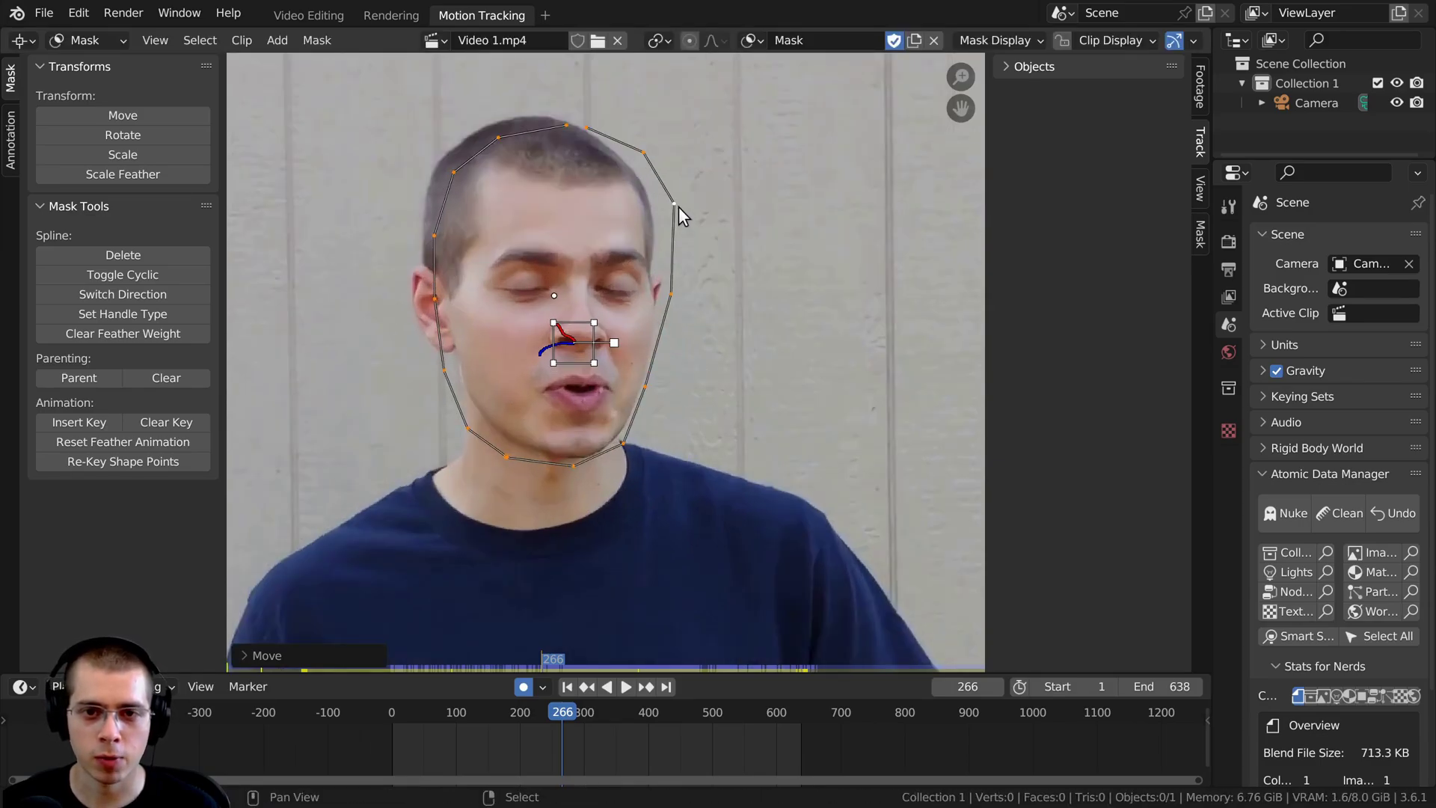
right_drag(678, 206, 669, 206)
right_drag(673, 298, 668, 298)
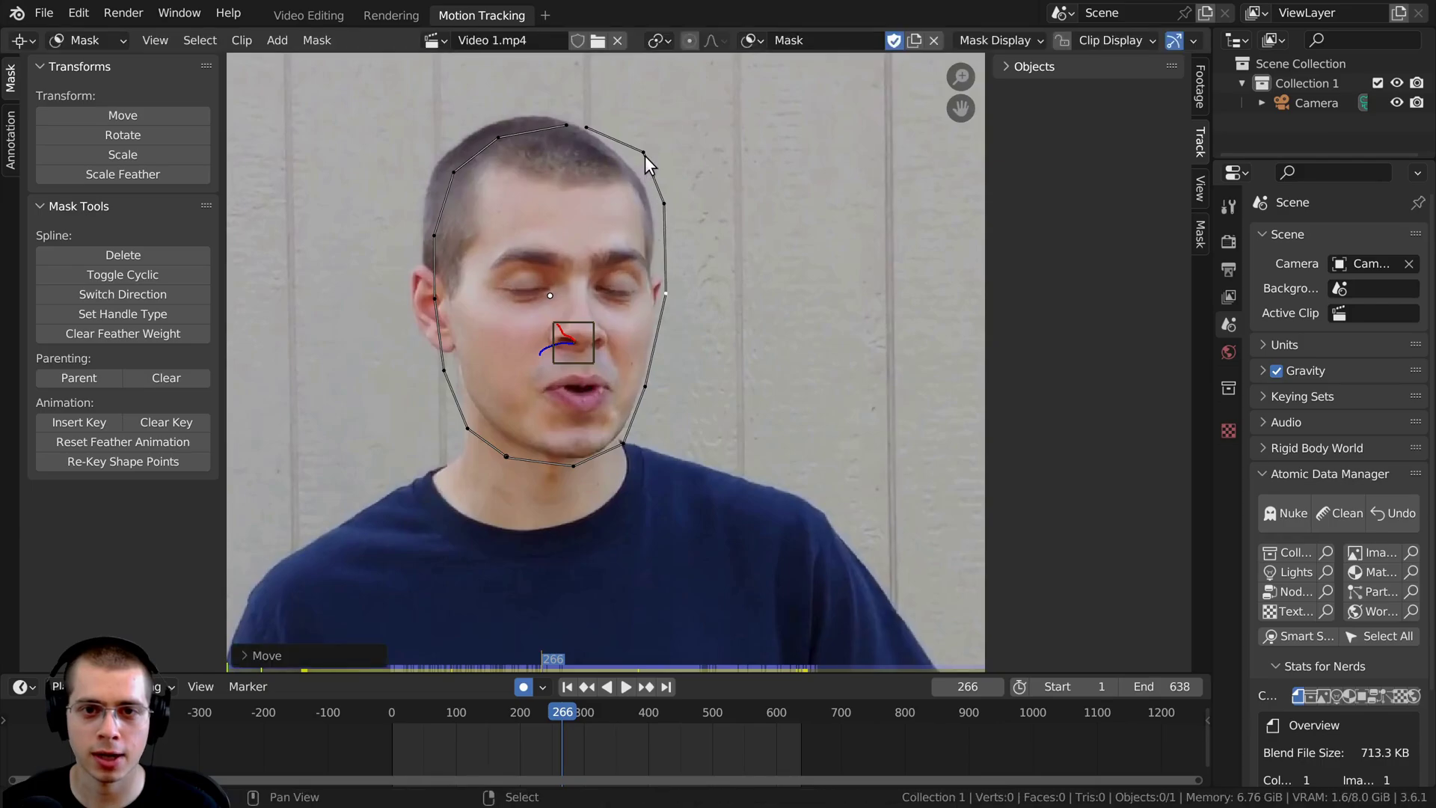
right_drag(644, 156, 563, 127)
scroll(636, 285, down, 2)
- Select all mask points, advance the clip to frame 312, and move the whole mask onto the head there
key(a)
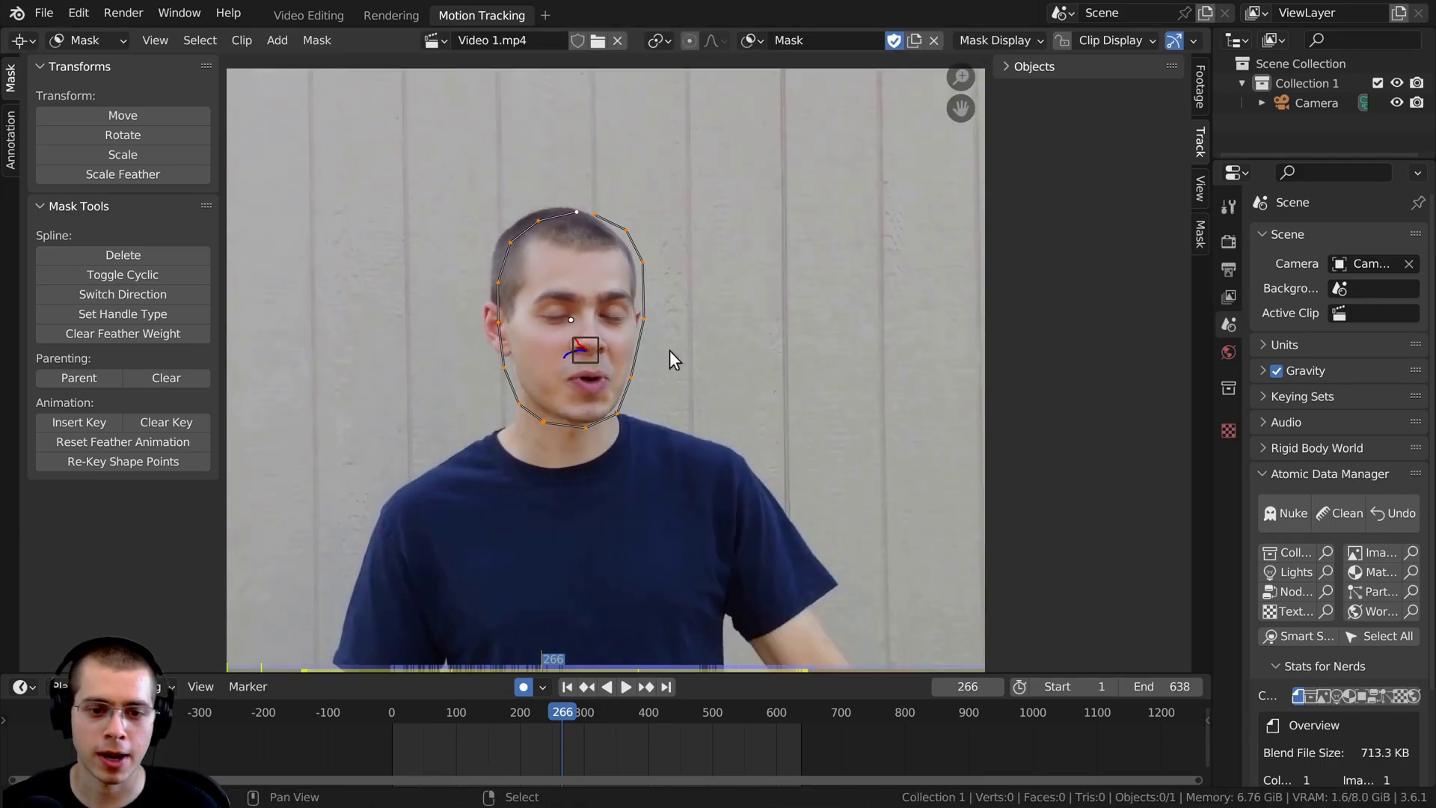
key(space)
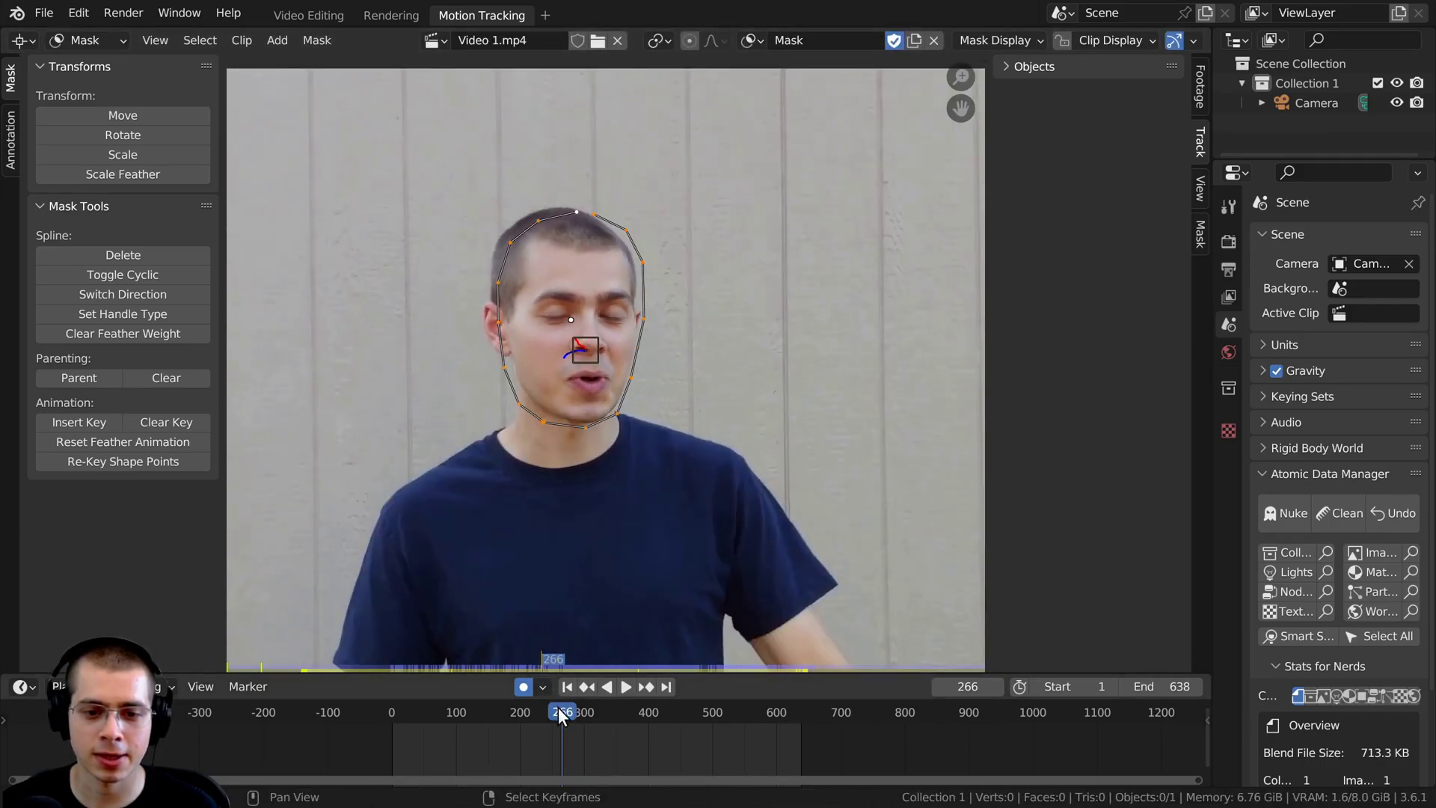
key(space)
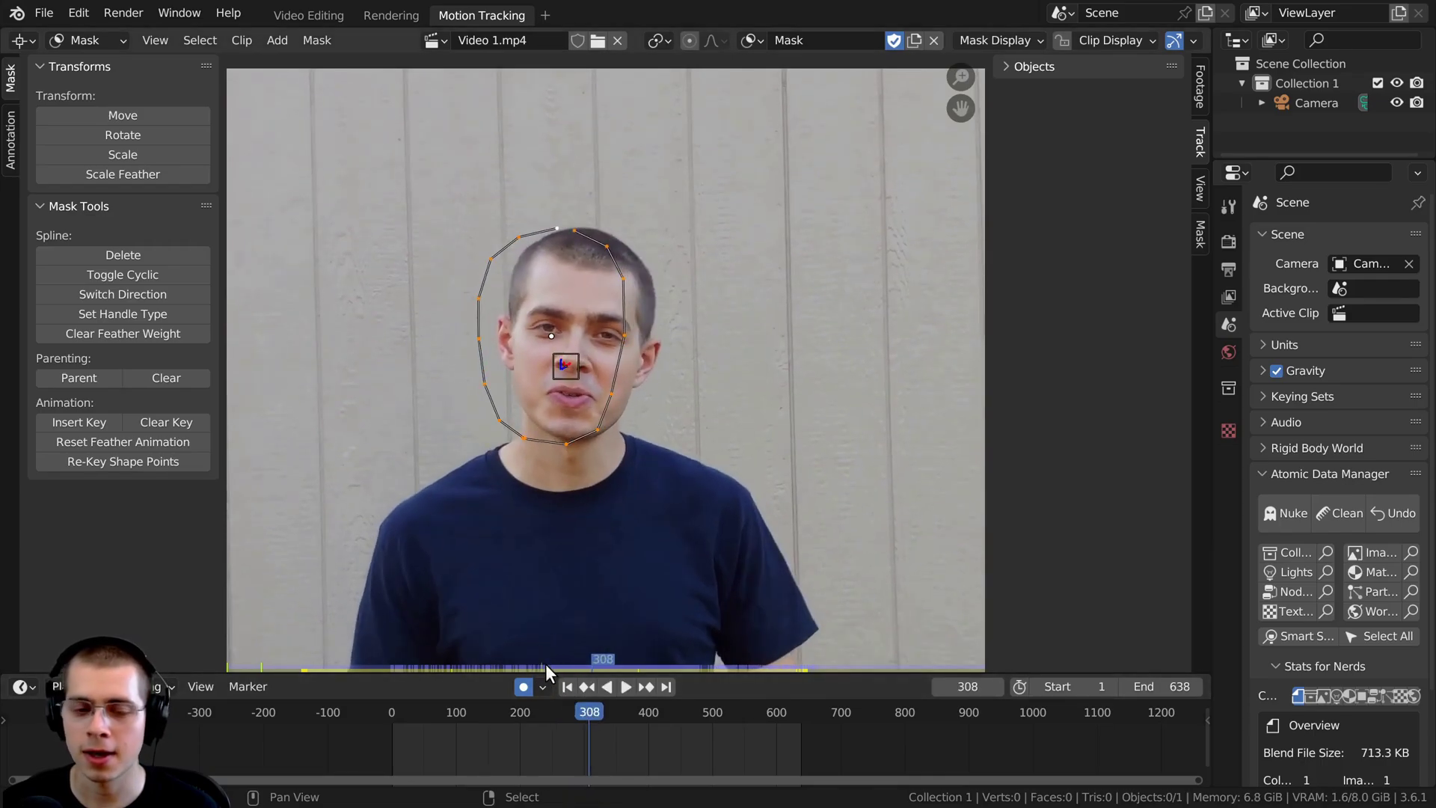
drag(588, 719, 592, 682)
scroll(598, 360, up, 2)
key(g)
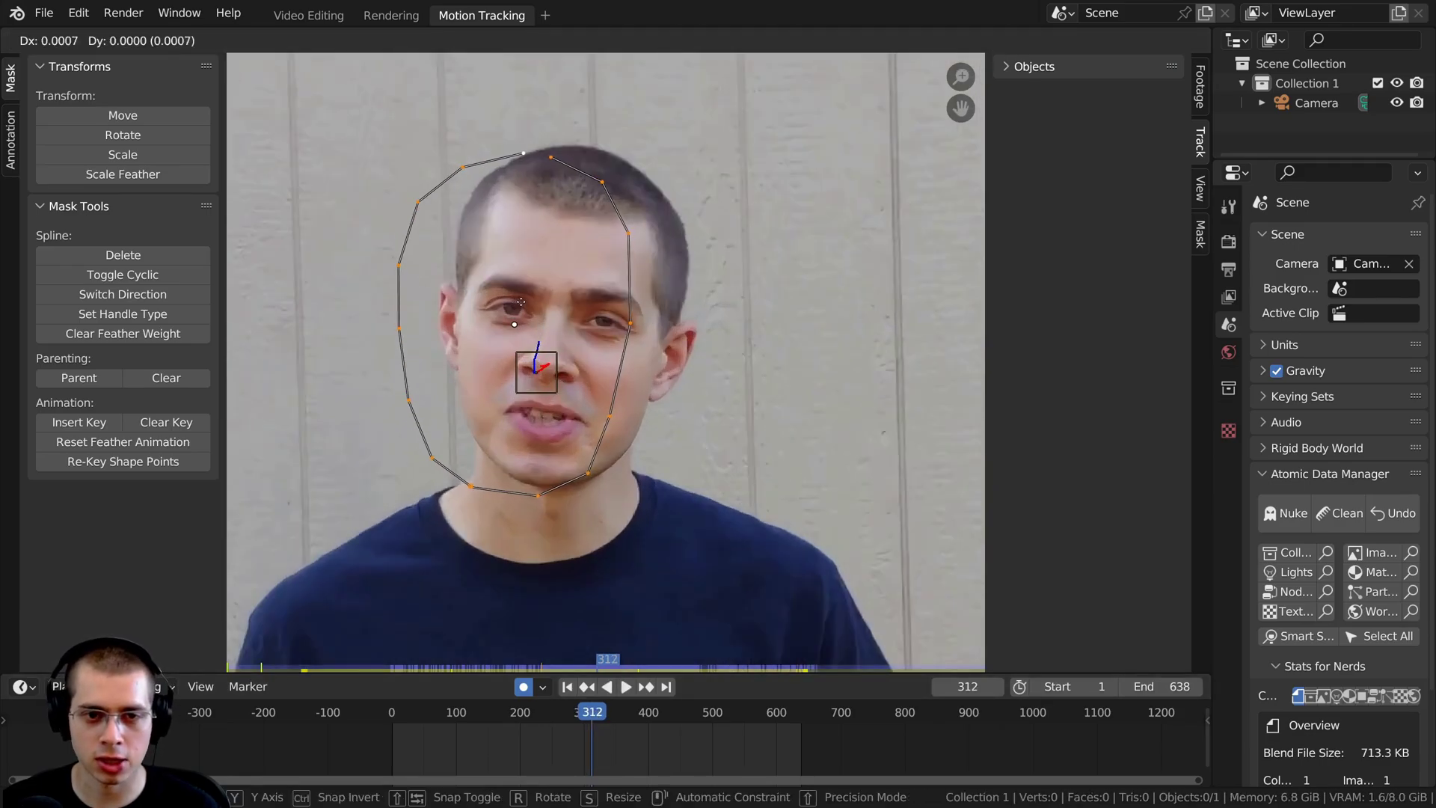
click(568, 308)
scroll(602, 344, down, 1)
scroll(632, 714, down, 1)
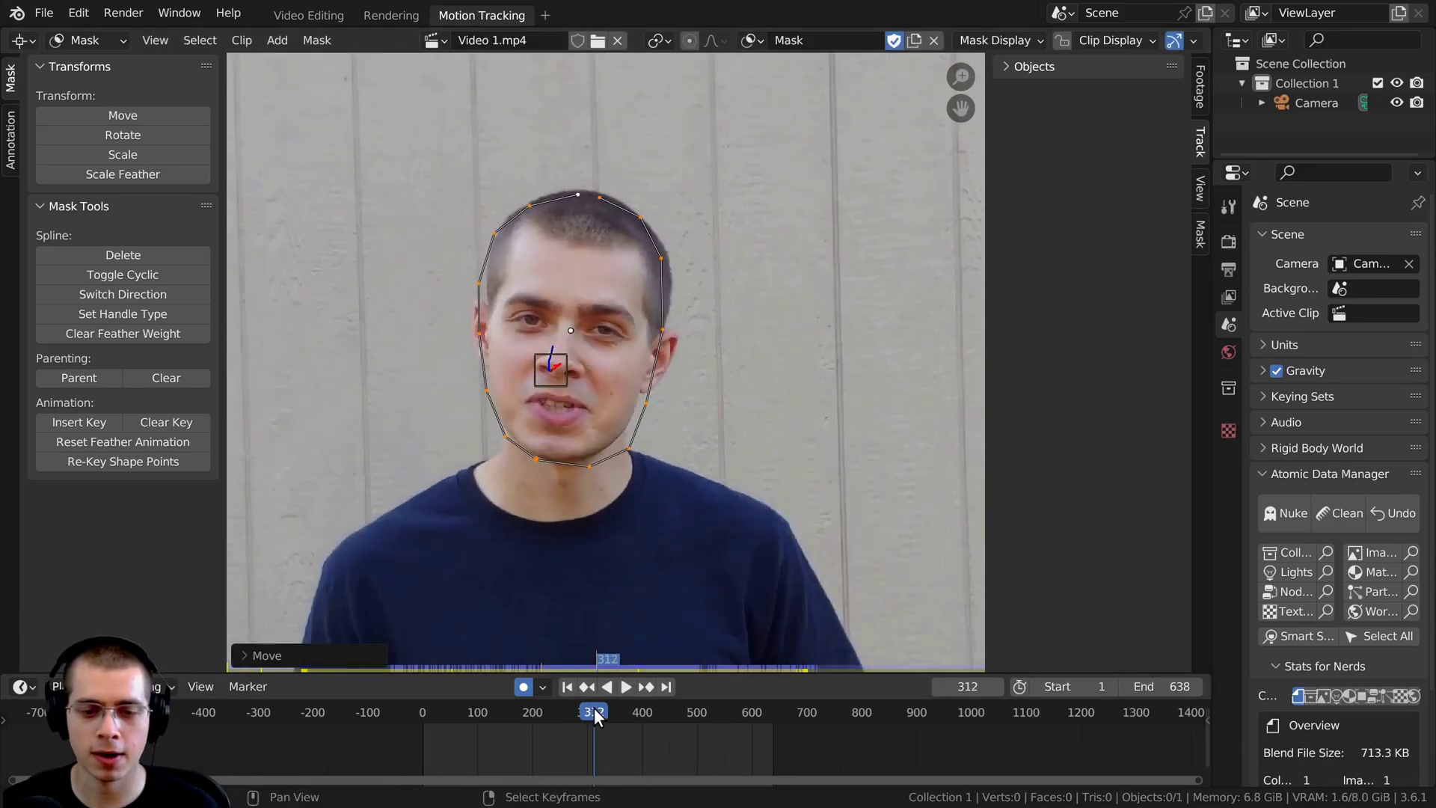
- At frame 151, rotate the mask to match the head's tilt and move it slightly to surround the head
drag(613, 712, 505, 591)
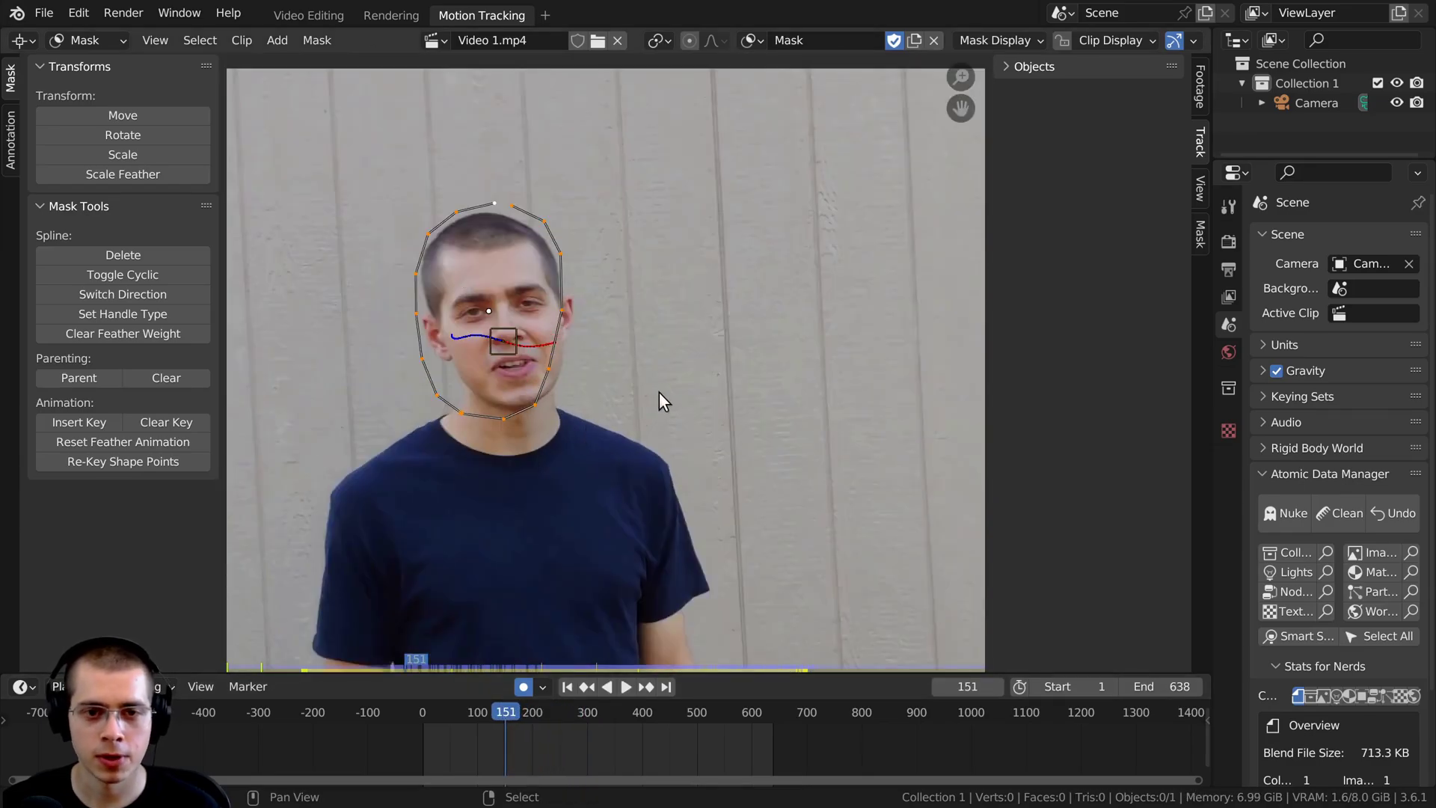
key(r)
click(683, 351)
key(g)
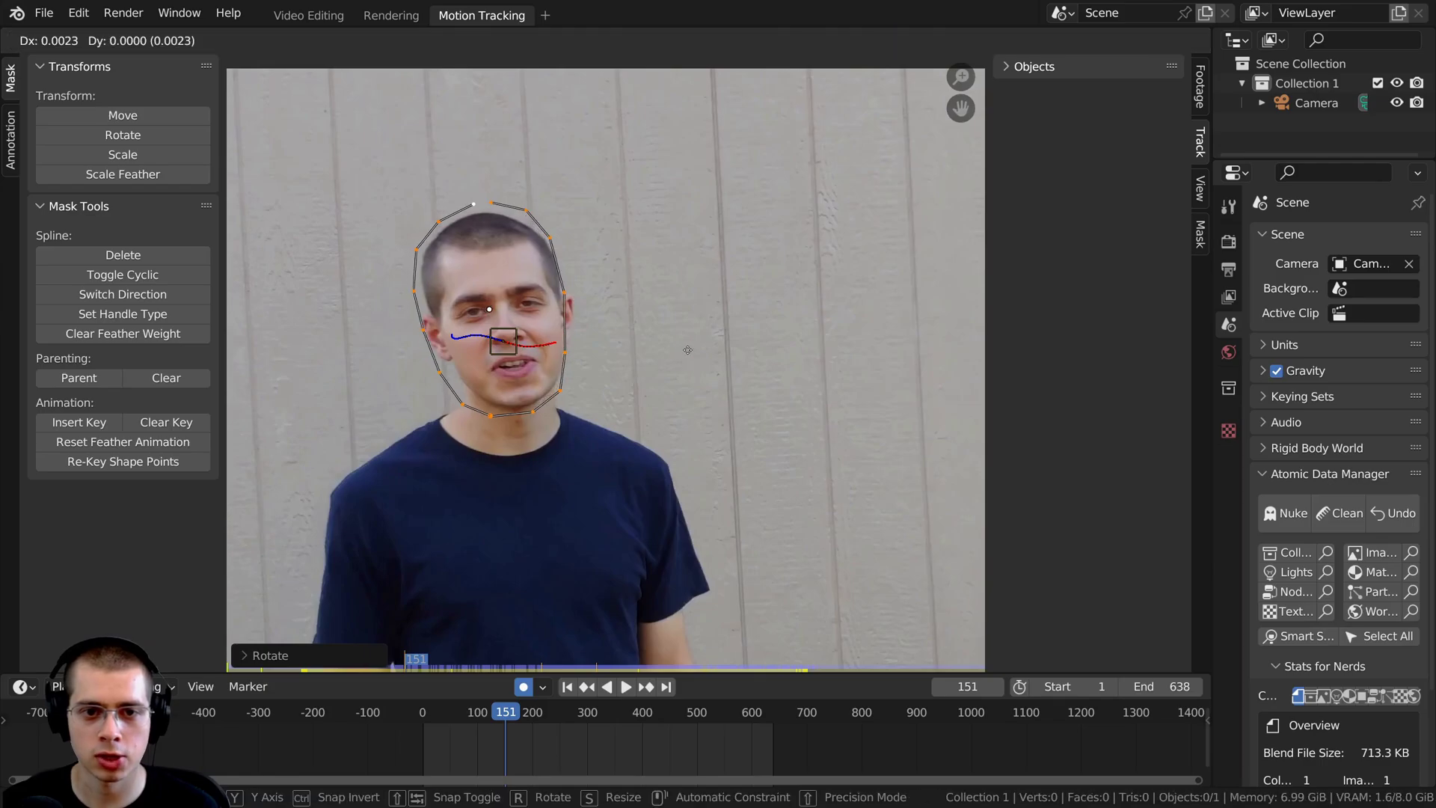
click(687, 349)
- At frame 91, rotate, scale and move the mask to fit the head
scroll(617, 718, down, 1)
drag(549, 711, 529, 711)
key(r)
click(694, 445)
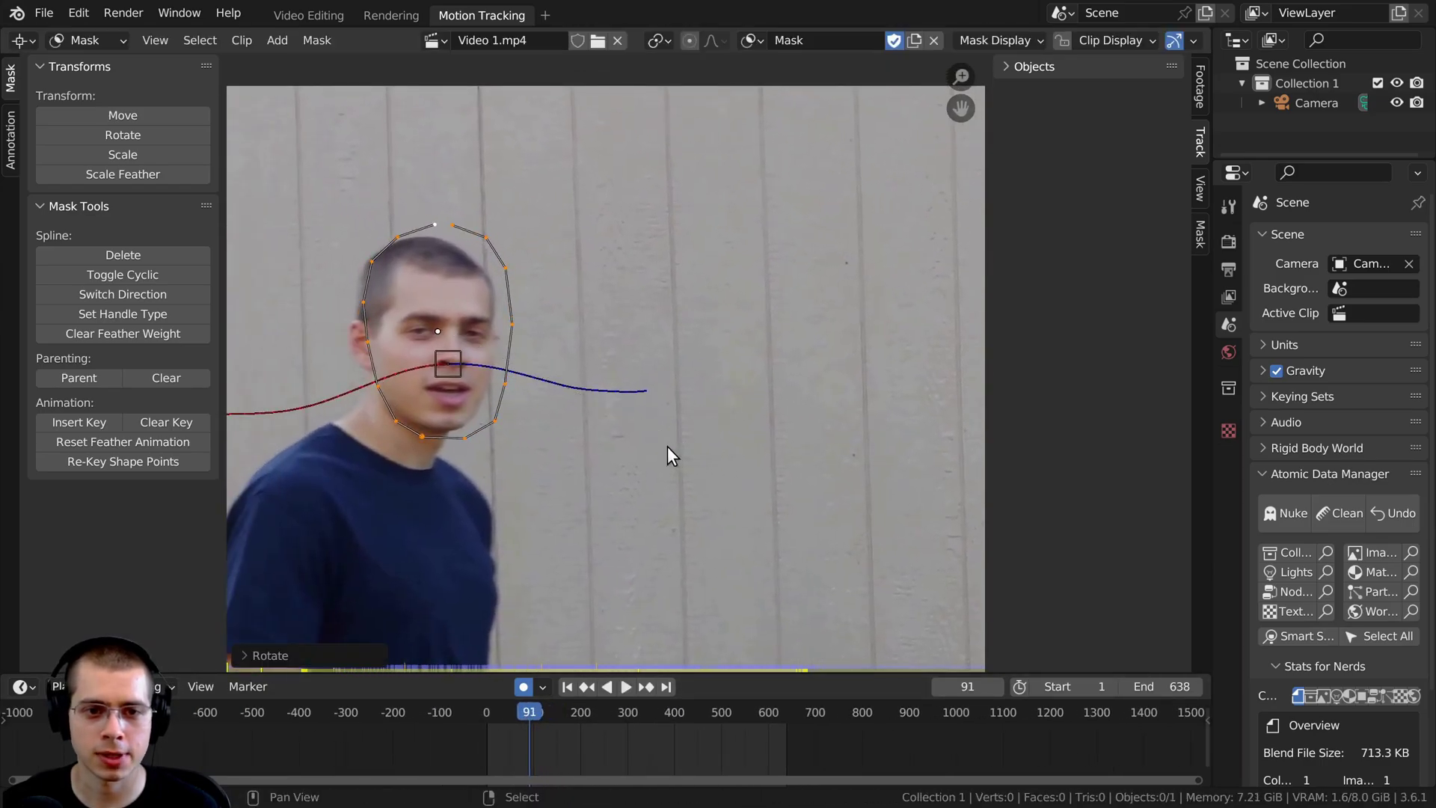
key(s)
click(639, 445)
key(g)
click(630, 452)
- Go to frame 459, where the head is turned sideways, and scale the whole mask down
scroll(607, 718, down, 3)
drag(546, 724, 682, 714)
key(f)
key(space)
key(space)
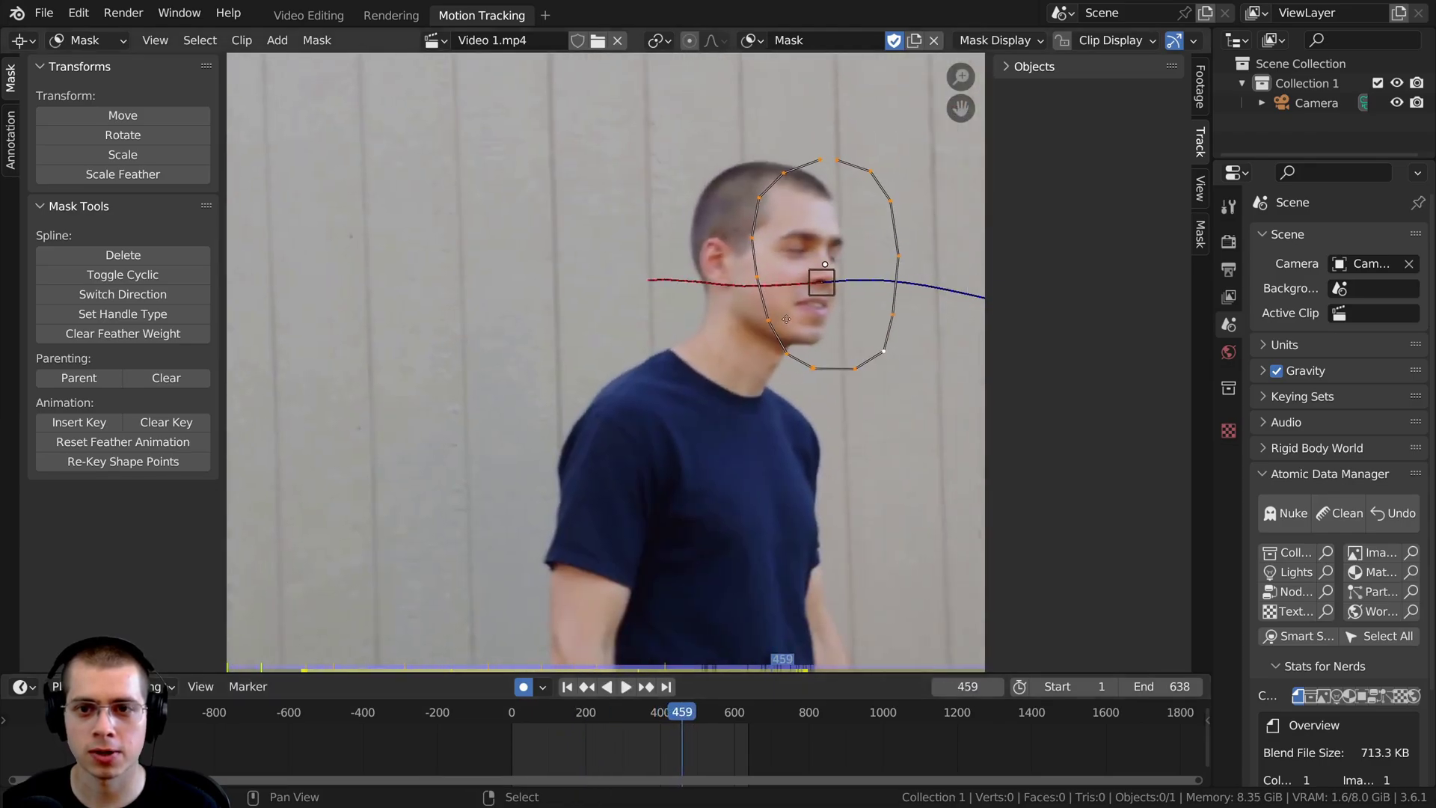
middle_drag(785, 319, 676, 317)
key(s)
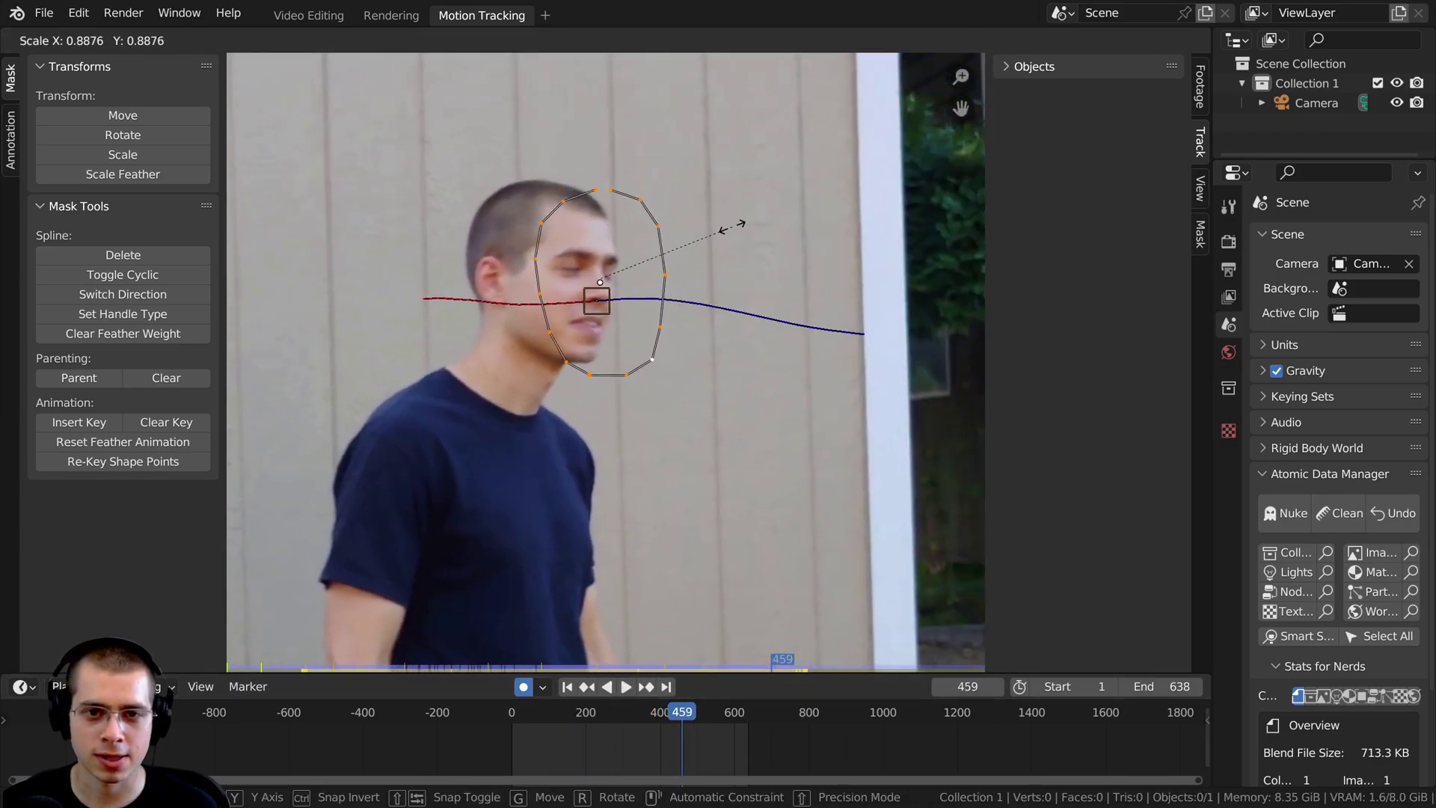
click(728, 227)
- Move the mask back over the face at frame 459 and rotate it to match the head's angle
key(g)
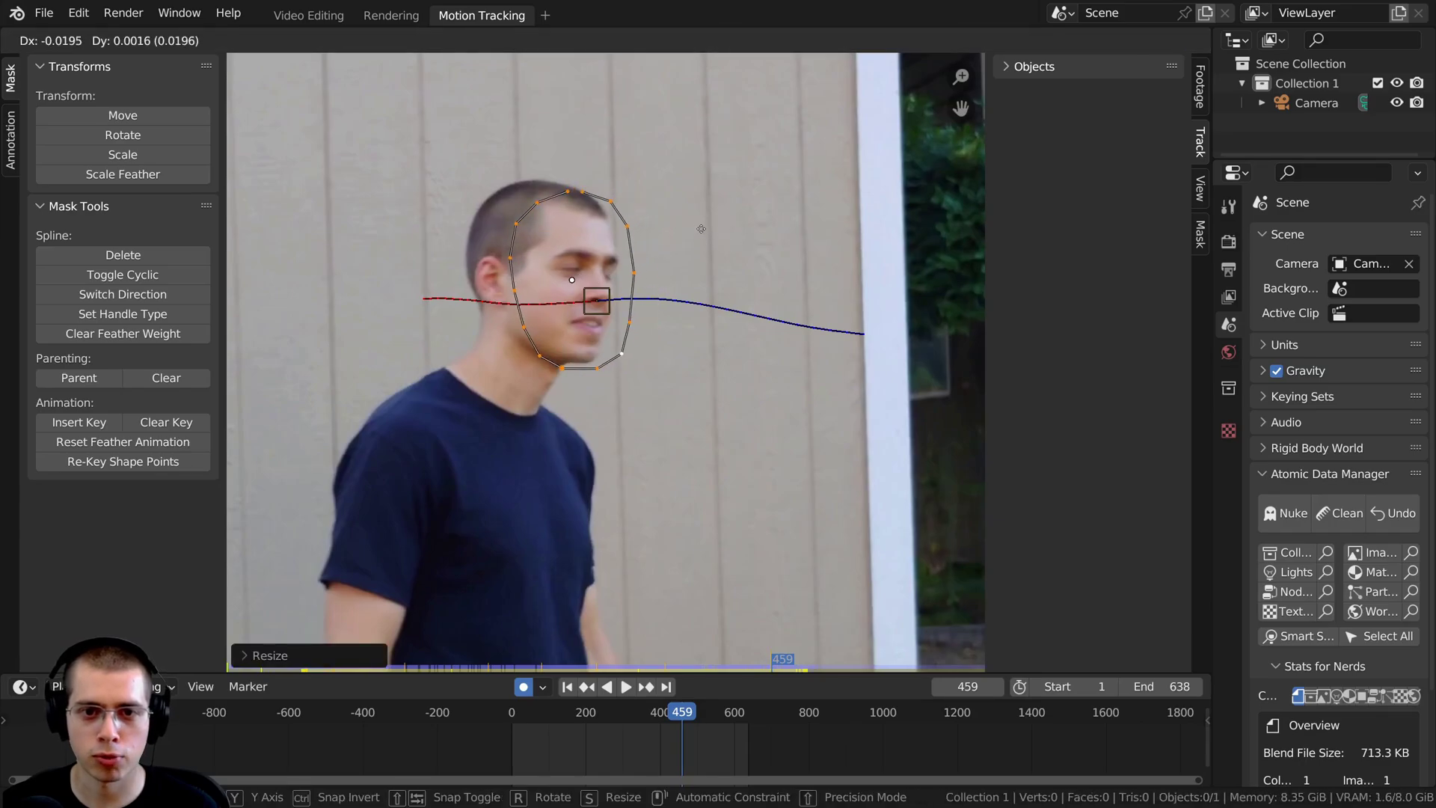
click(698, 224)
key(r)
click(707, 232)
key(g)
right_click(707, 234)
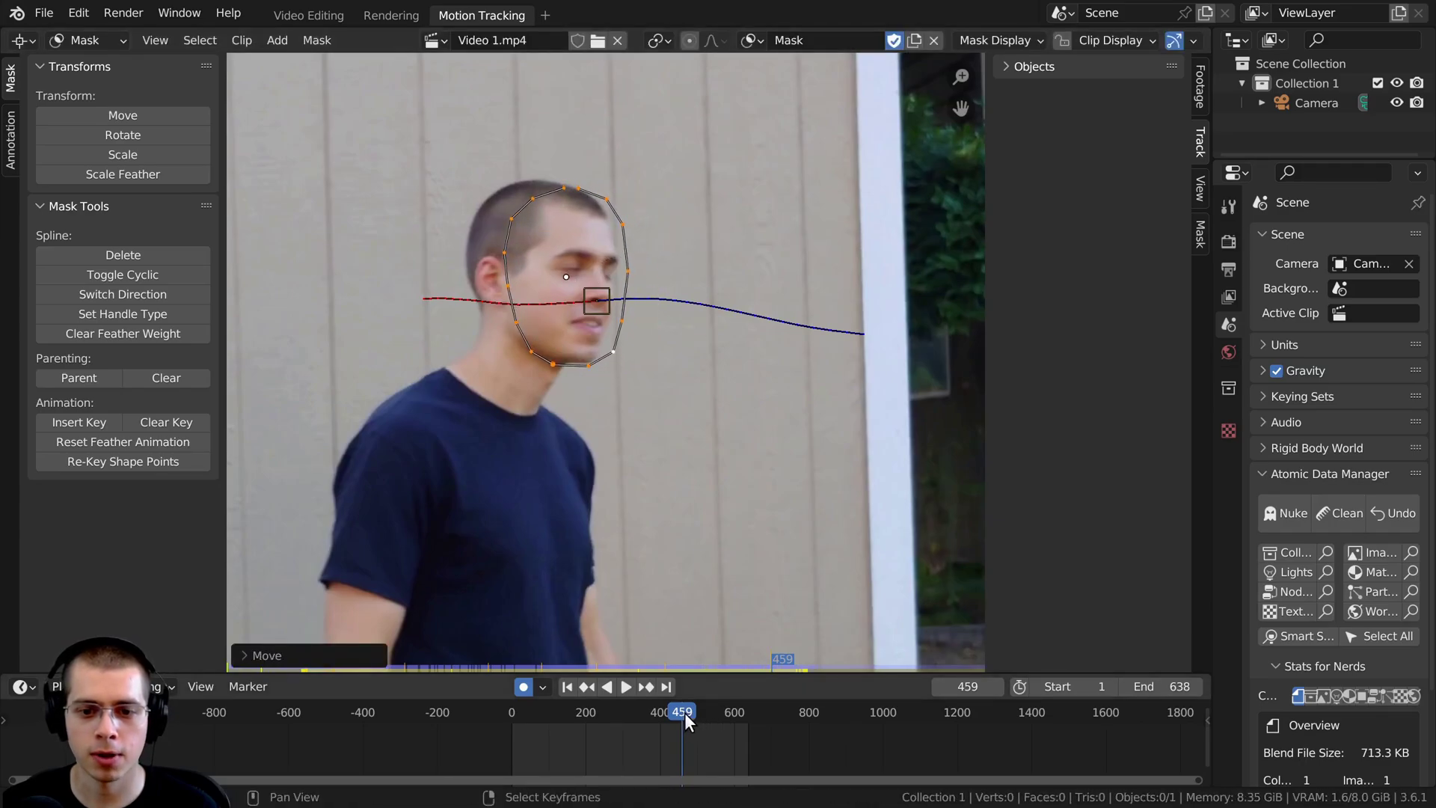
- At frame 487, where the head leaves the picture, try scaling the mask narrower along the X axis
click(691, 712)
key(s)
key(x)
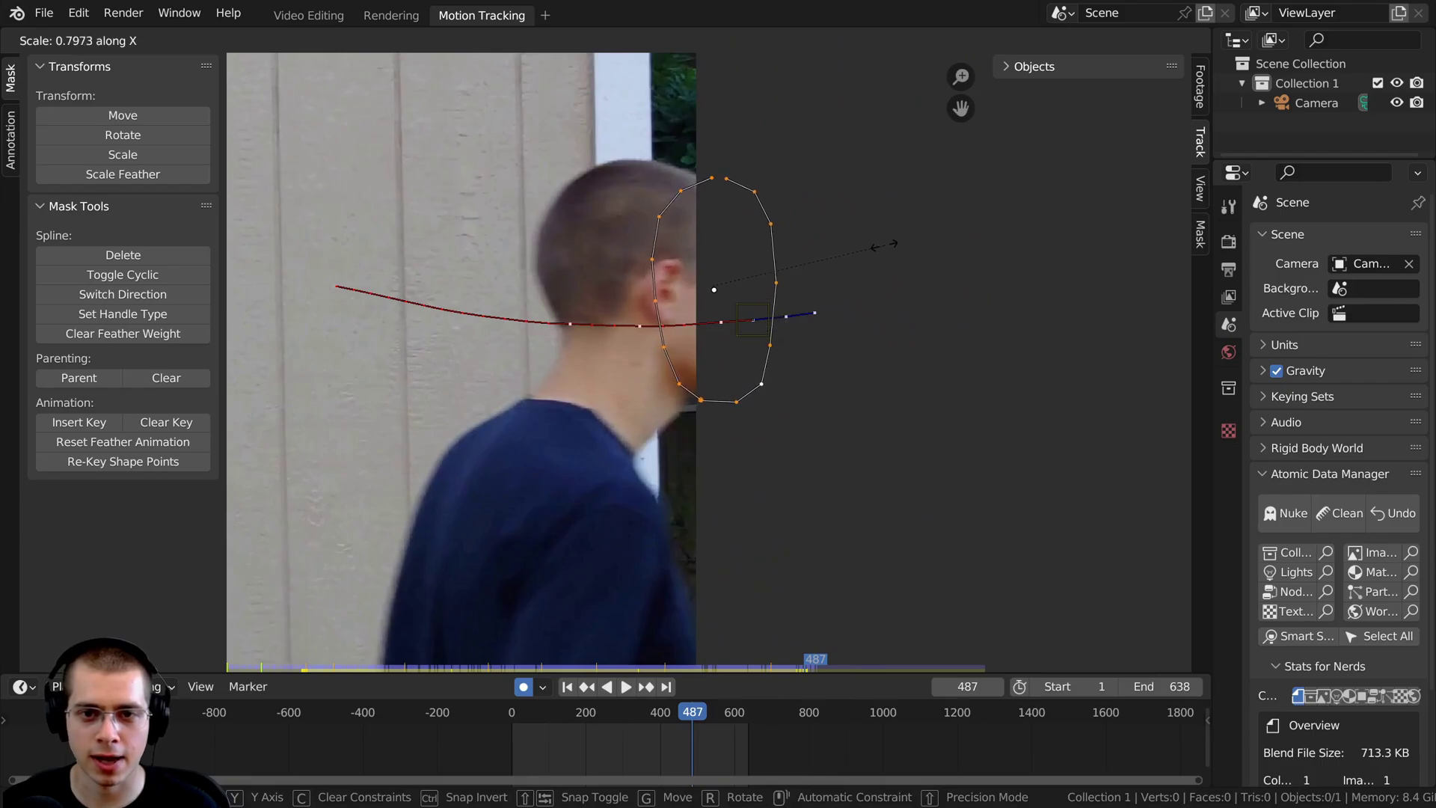
right_click(879, 251)
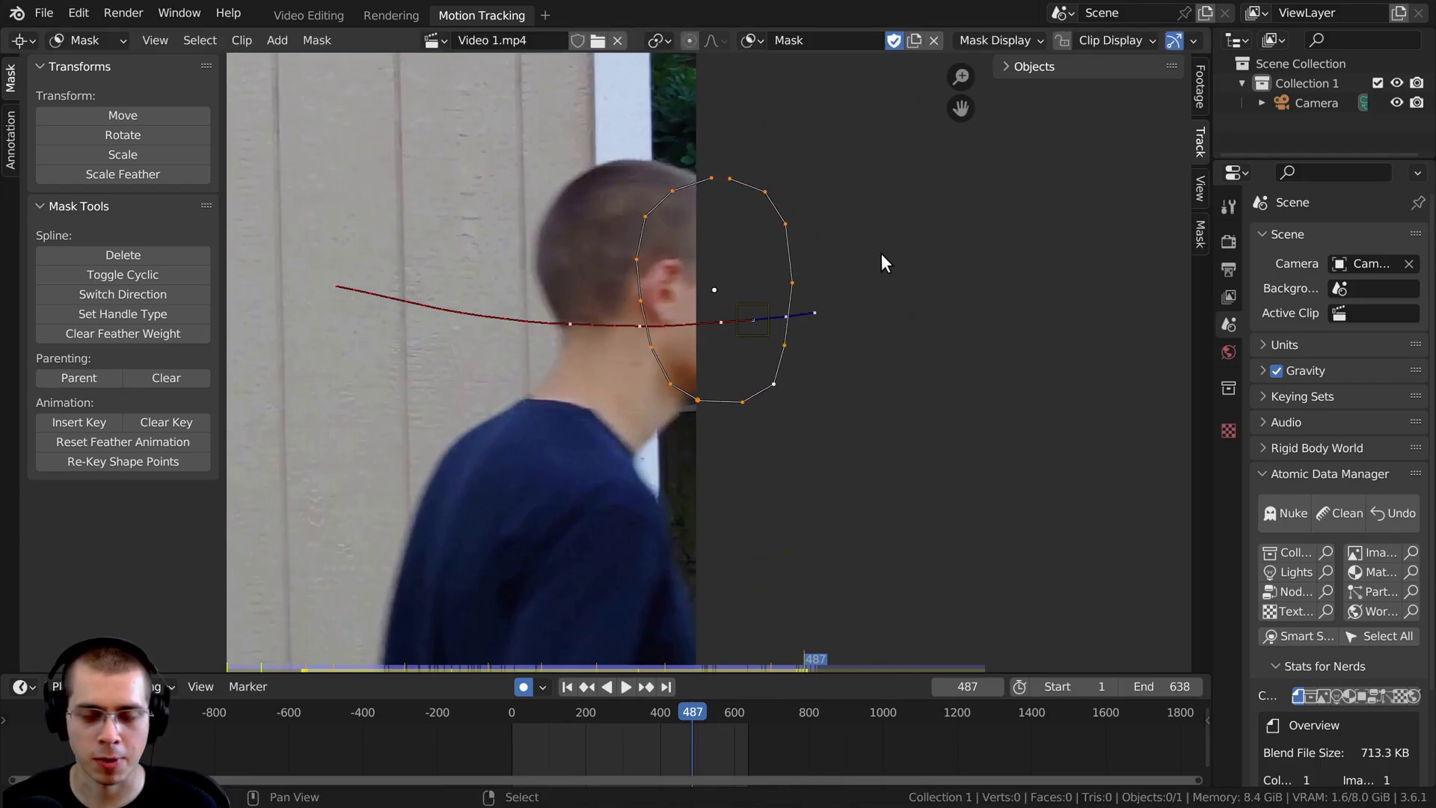
key(s)
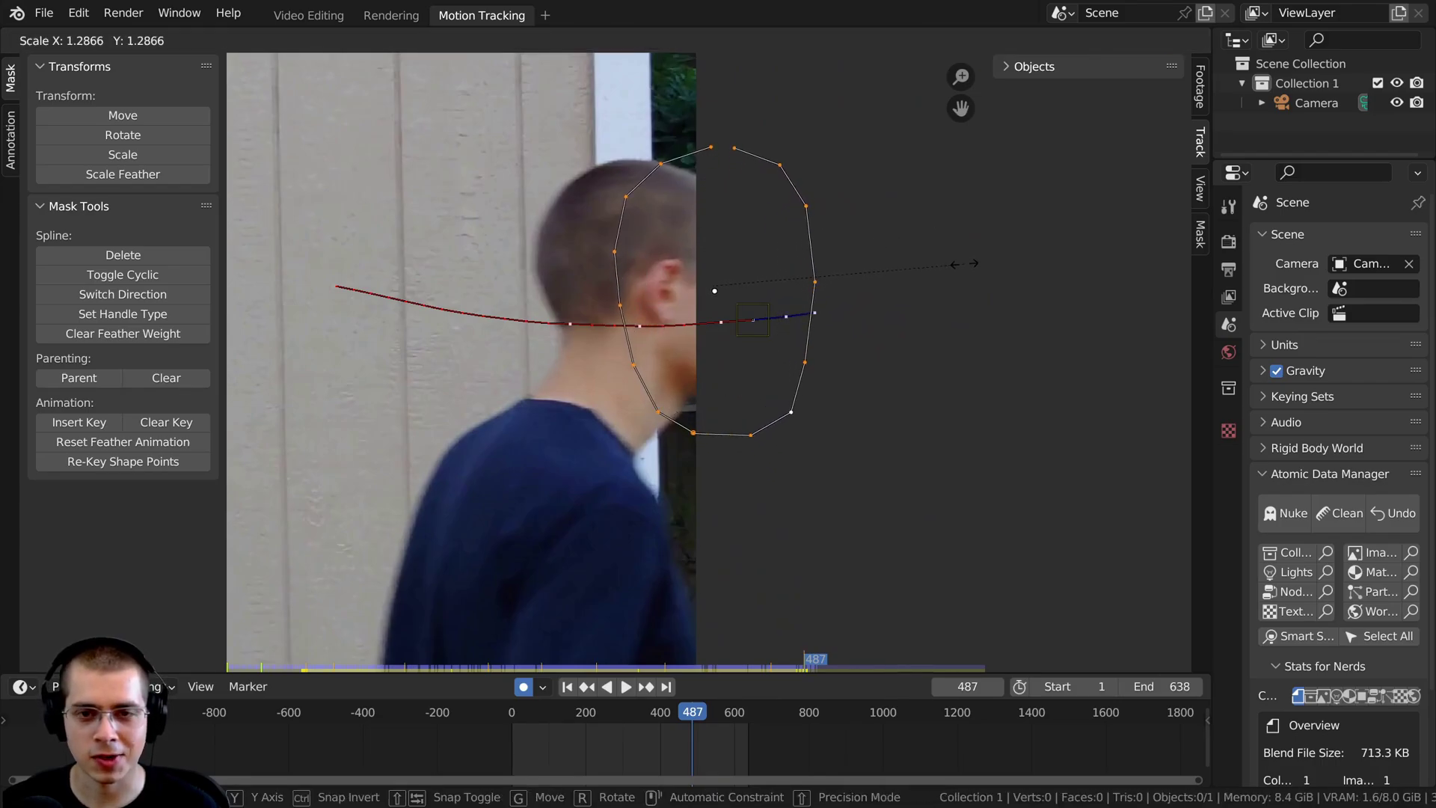
key(y)
key(x)
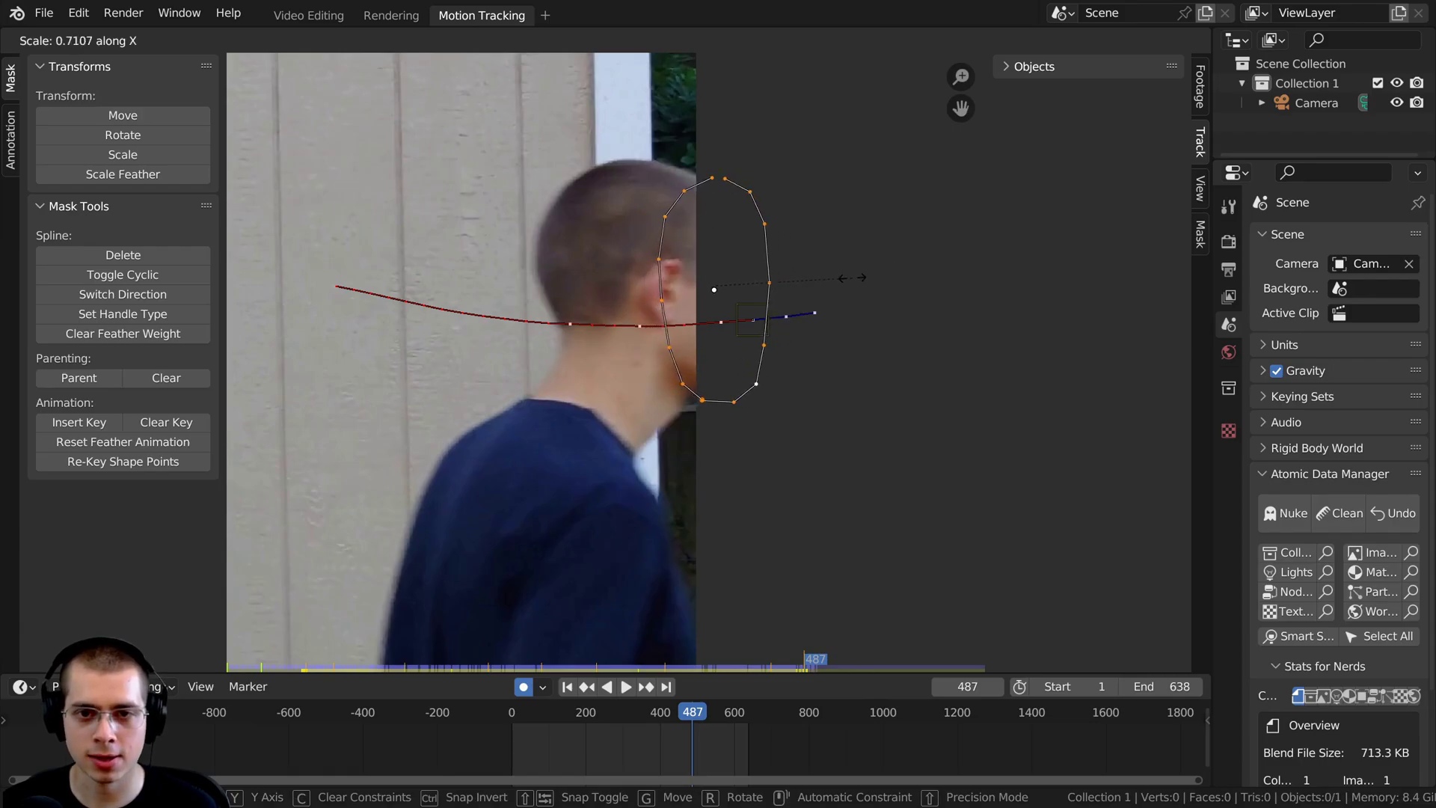
click(742, 669)
- Play the clip from the start and scrub to frame 503 to check how the mask follows the head
drag(697, 711, 507, 712)
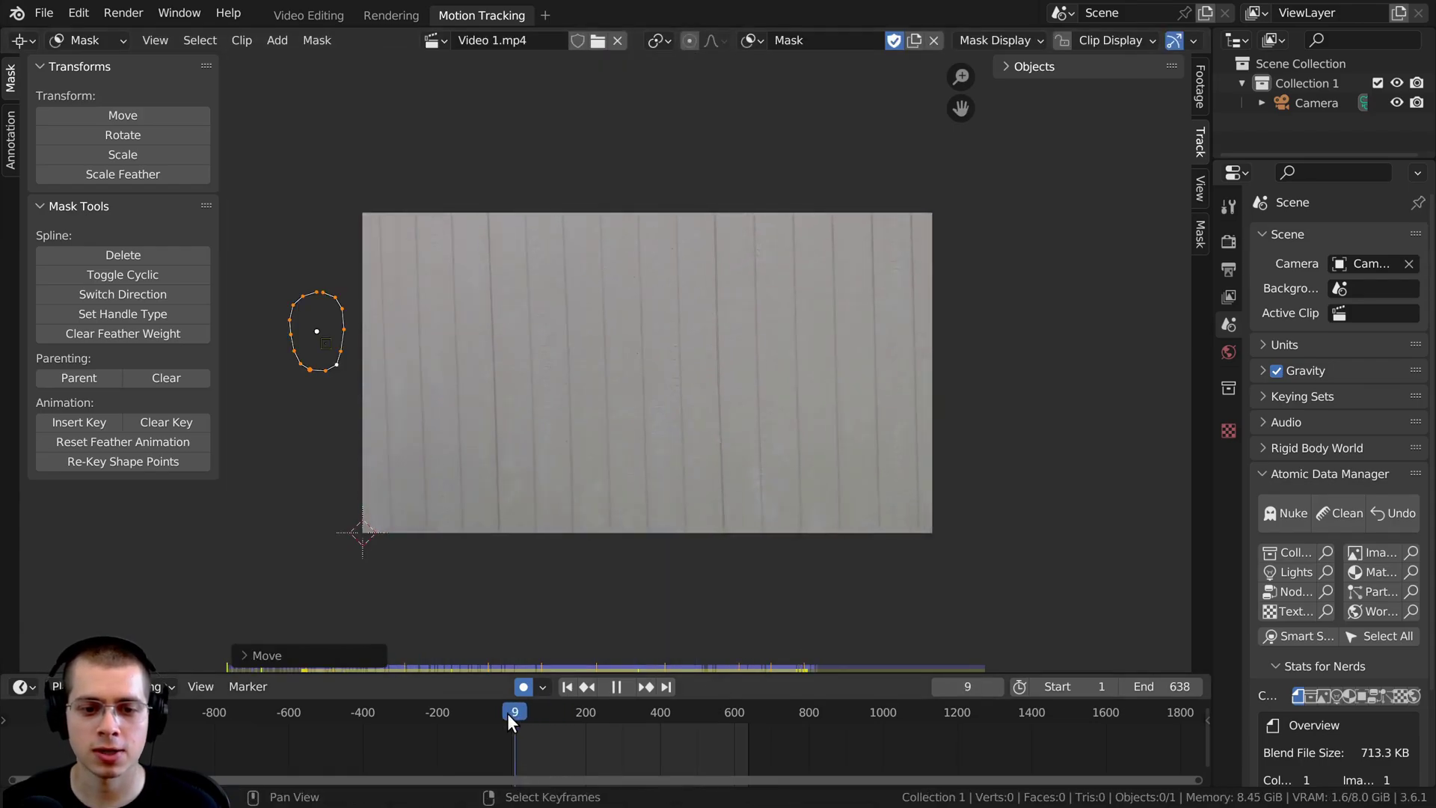
key(space)
drag(566, 713, 698, 713)
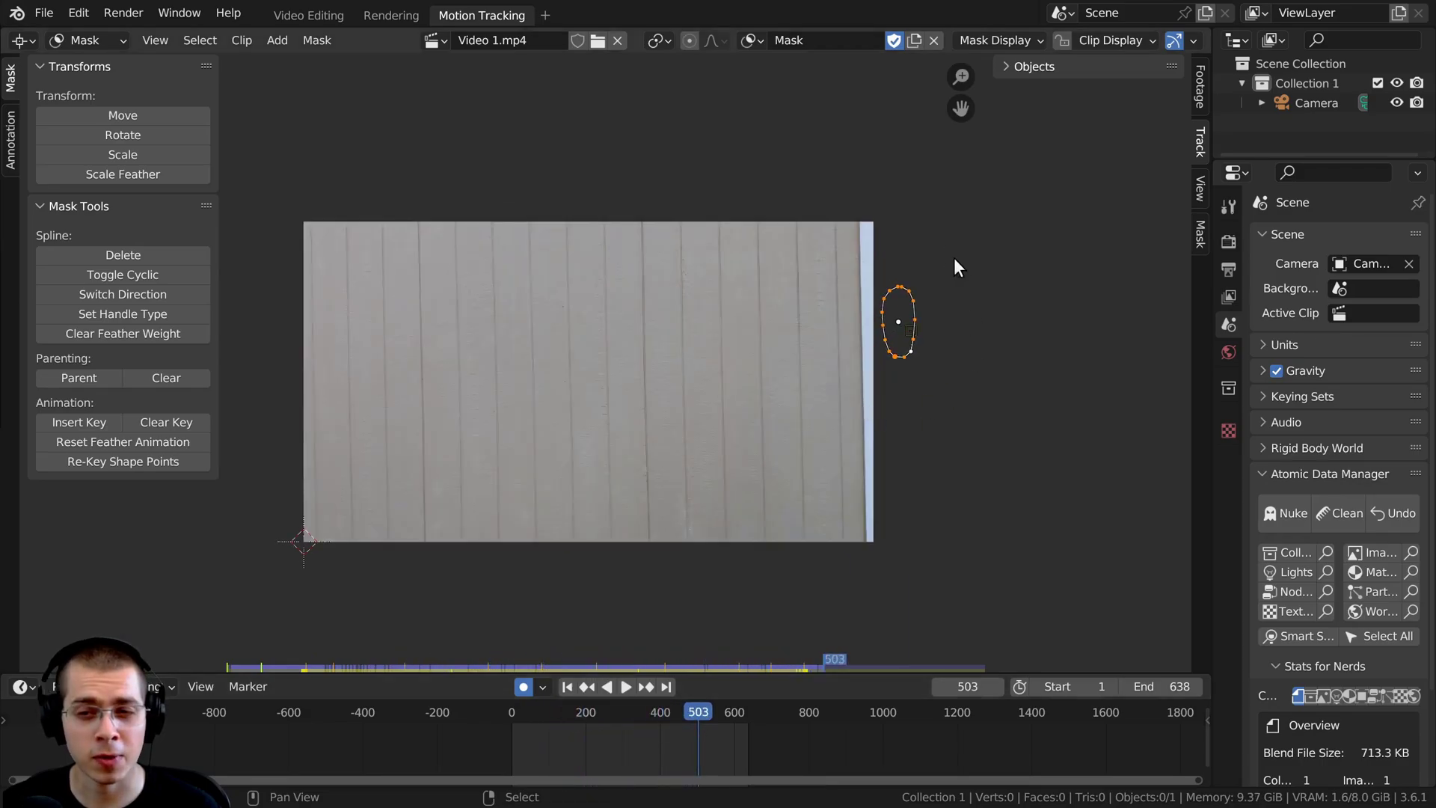
- Turn off automatic keyframing and return to the Video Editing workspace, going to frame 323
click(522, 685)
middle_drag(576, 482, 566, 480)
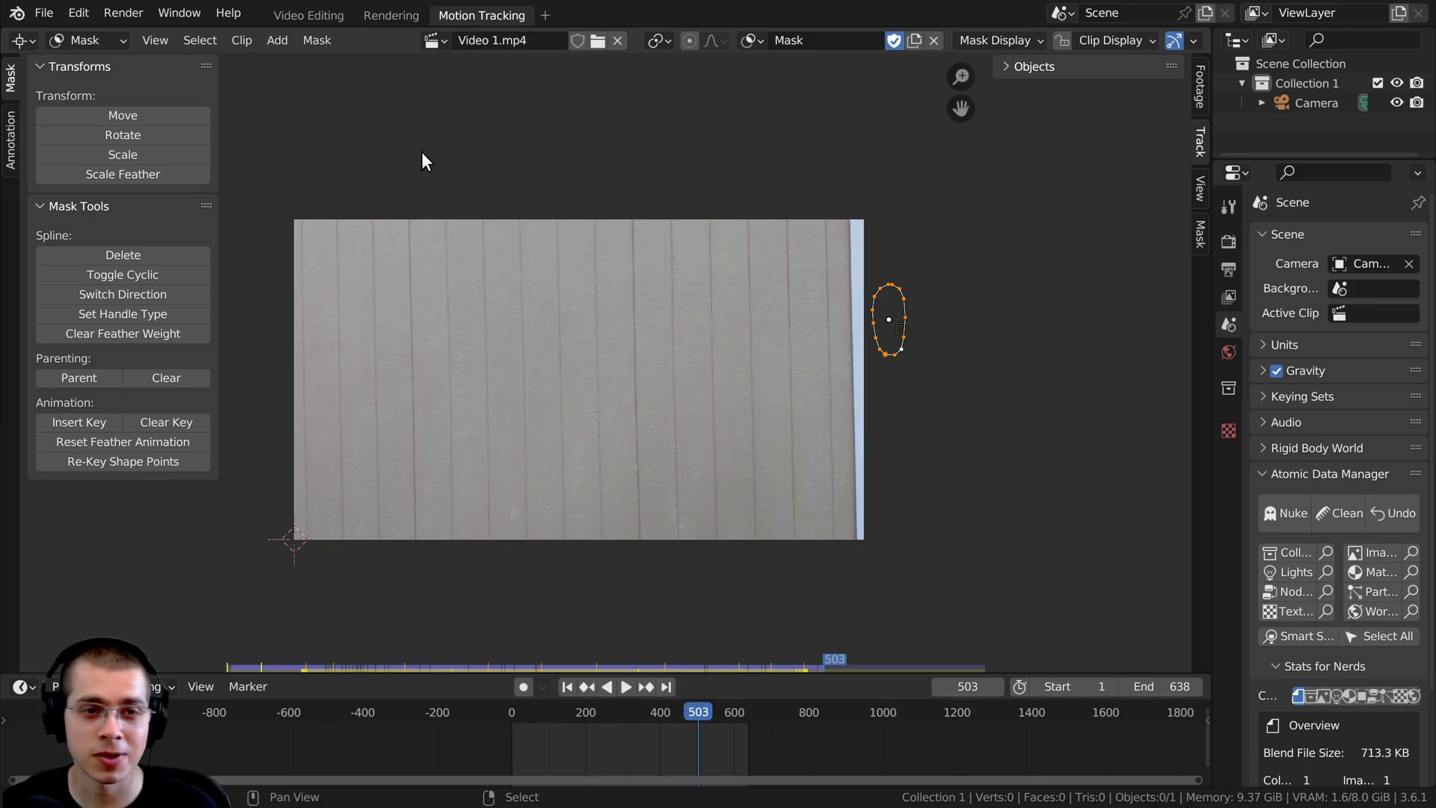
click(306, 15)
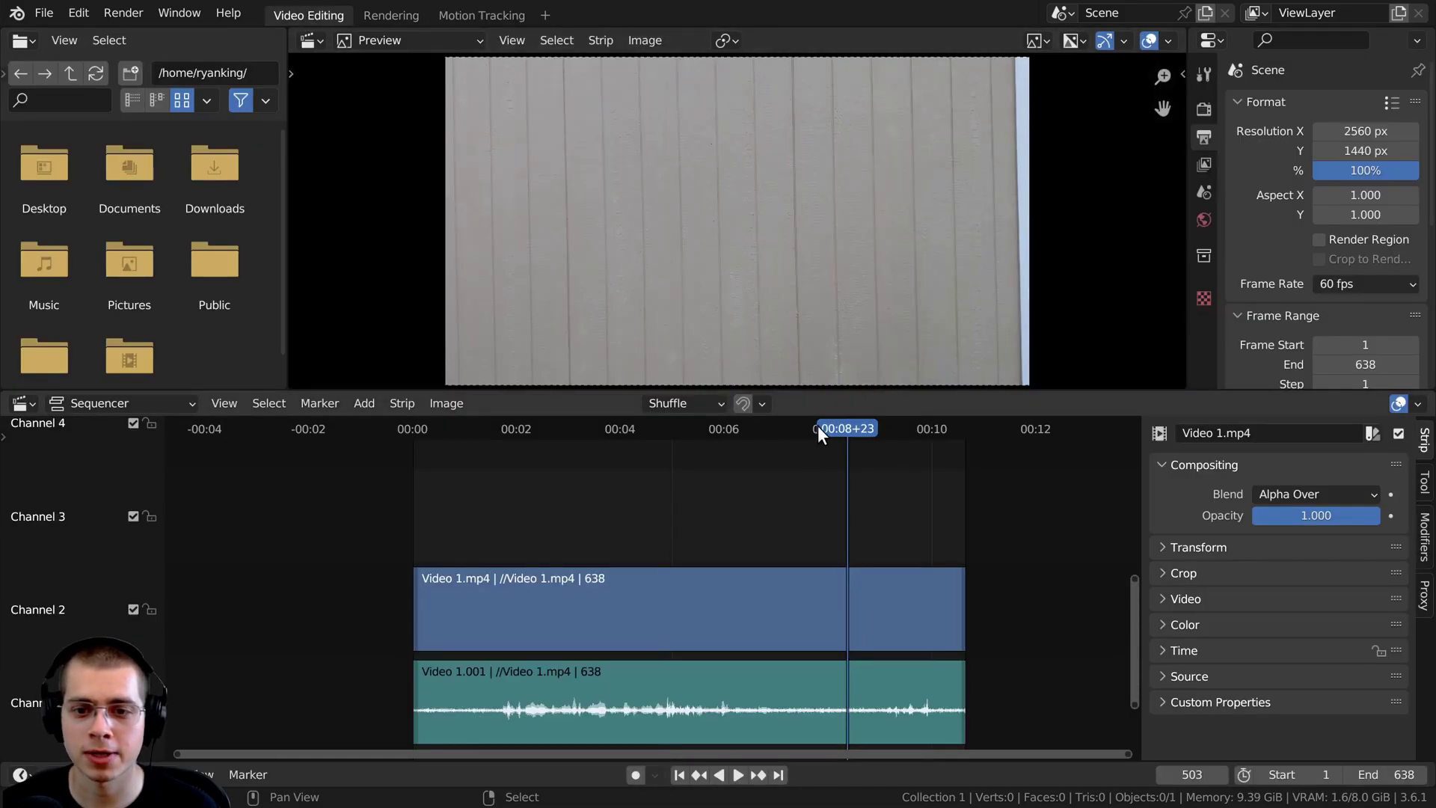
drag(818, 425, 691, 424)
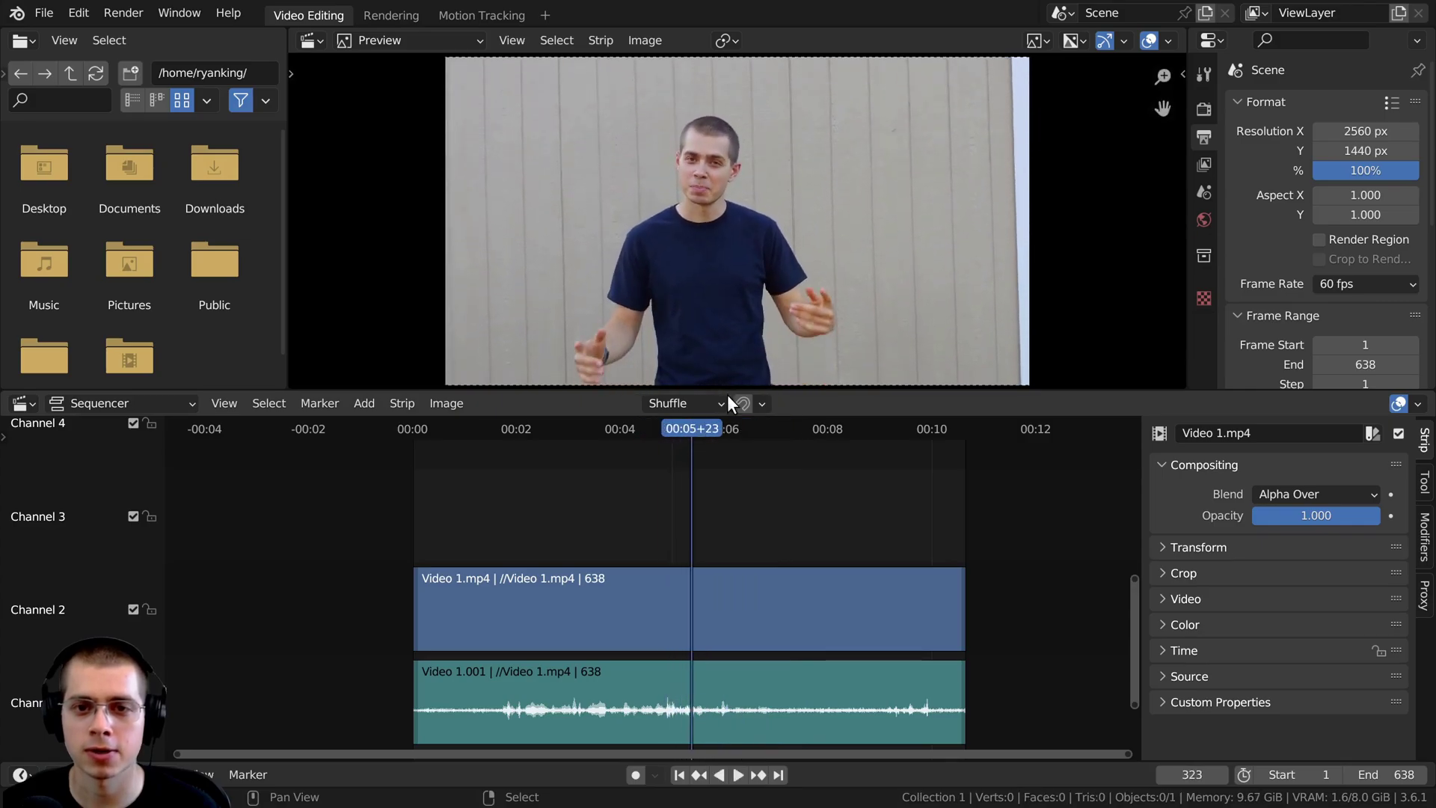
- Duplicate the Video 1.mp4 movie strip straight up into channel 3 and leave the copy selected
click(665, 617)
middle_drag(666, 617, 599, 595)
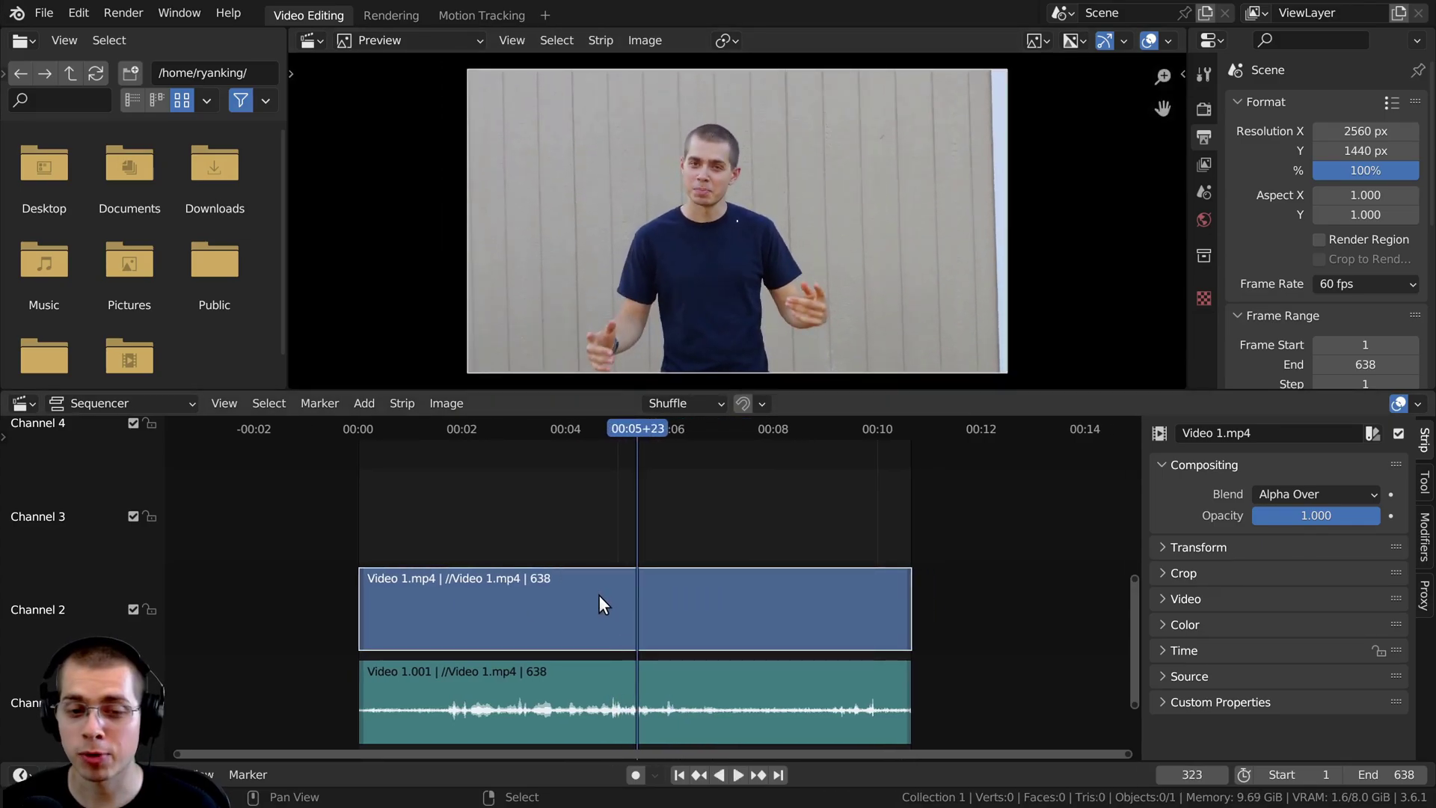
key(shift+d)
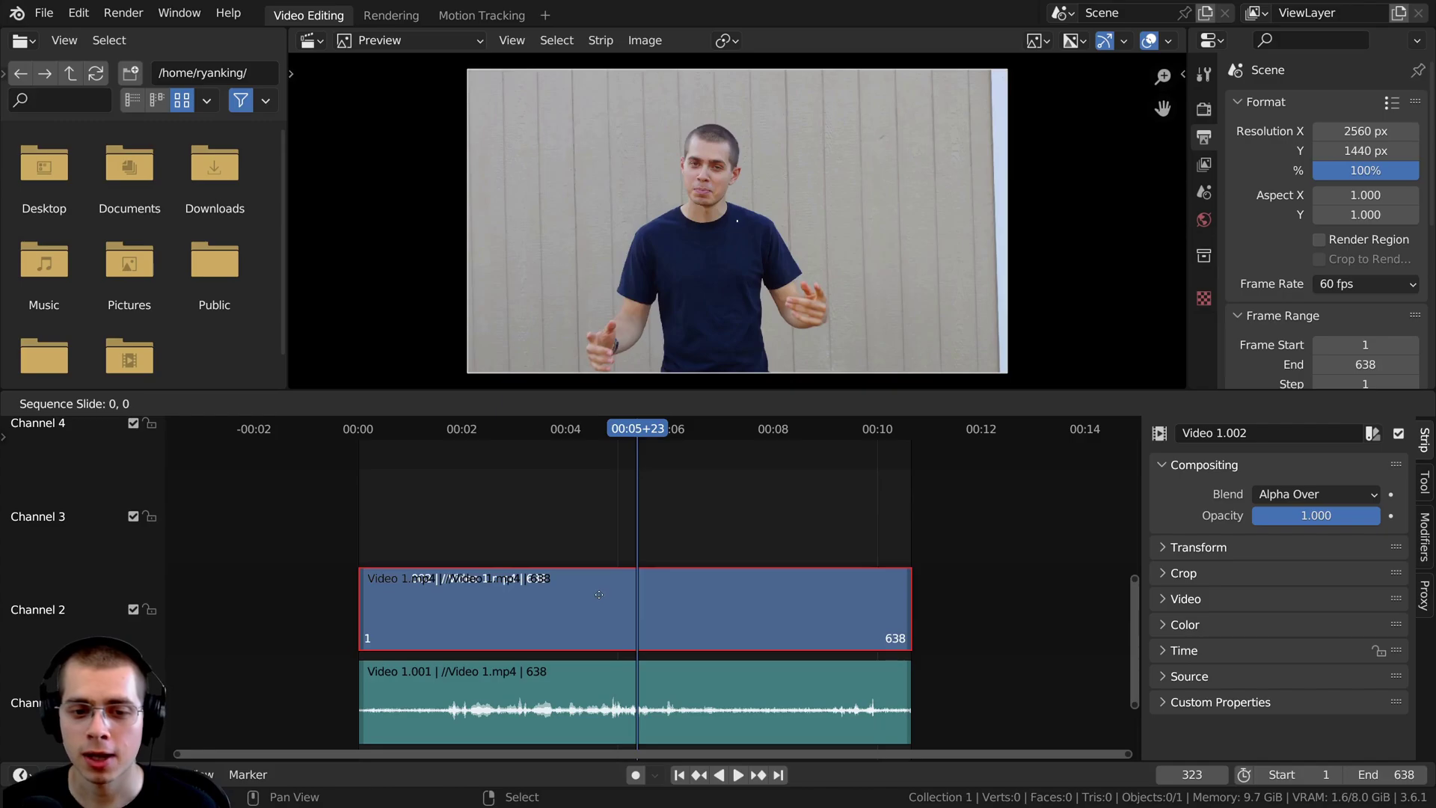
key(y)
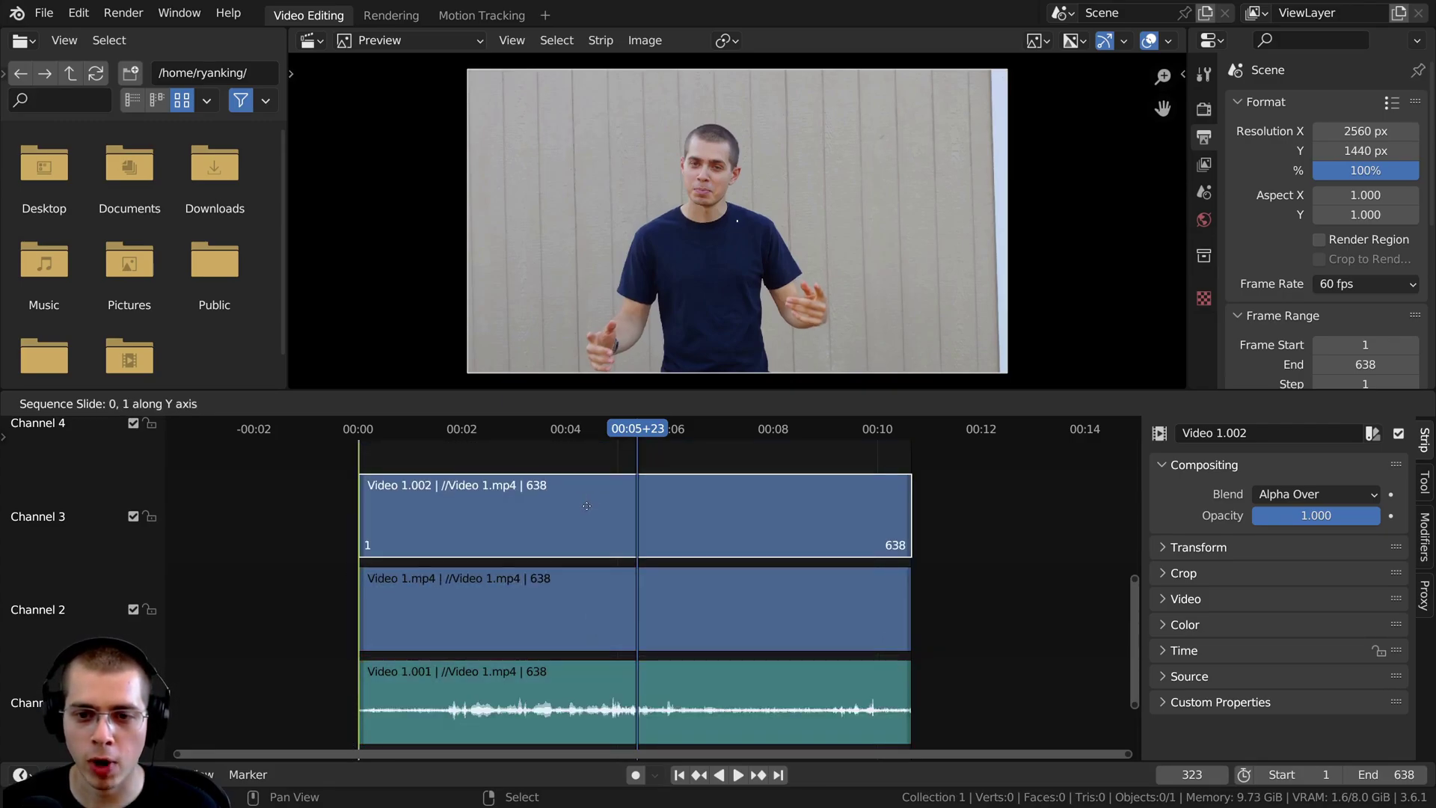
click(589, 507)
scroll(657, 515, down, 4)
click(653, 587)
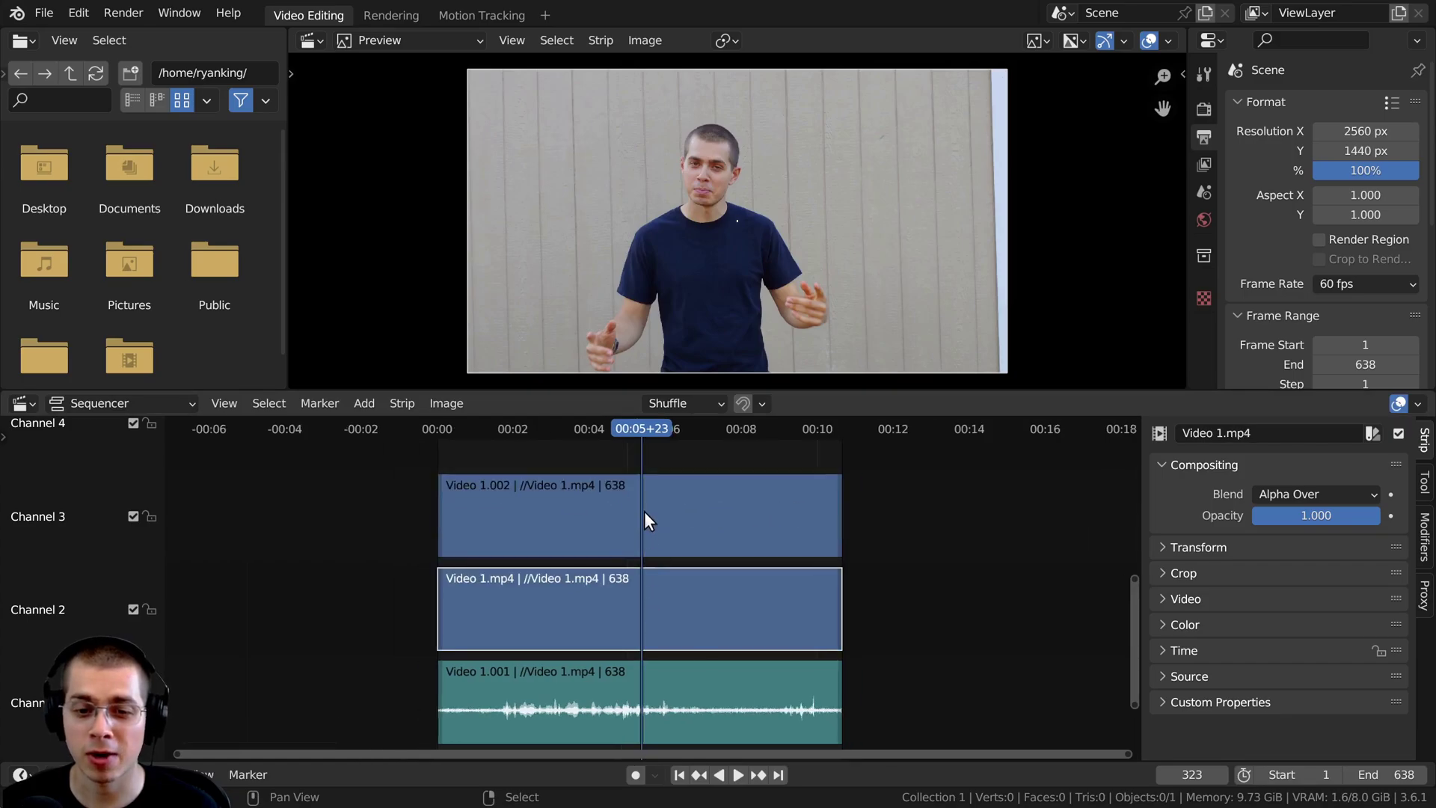
click(645, 528)
scroll(646, 530, up, 2)
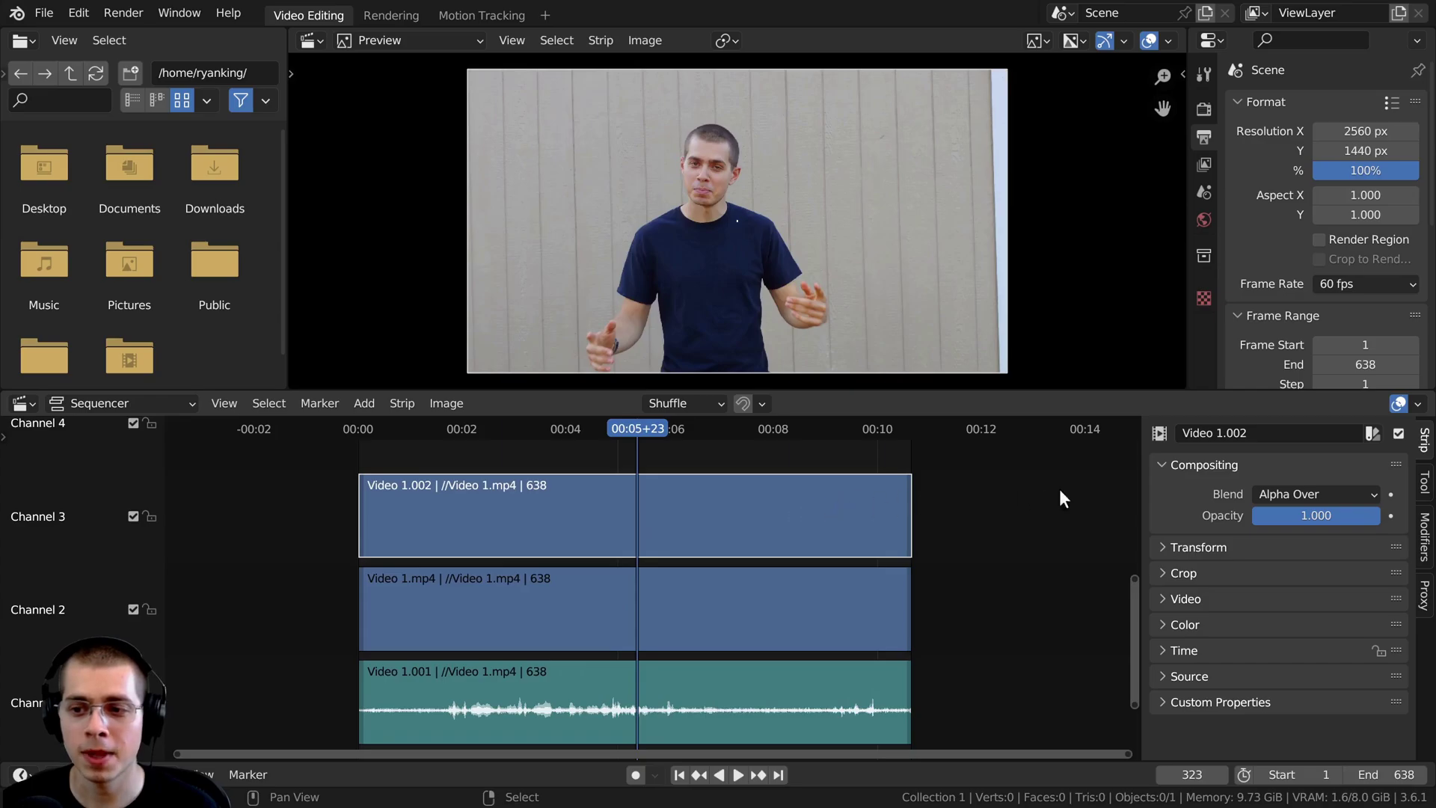
- Add a Mask strip modifier to the copy in channel 3, with input type Mask and the head's Mask assigned
click(1425, 537)
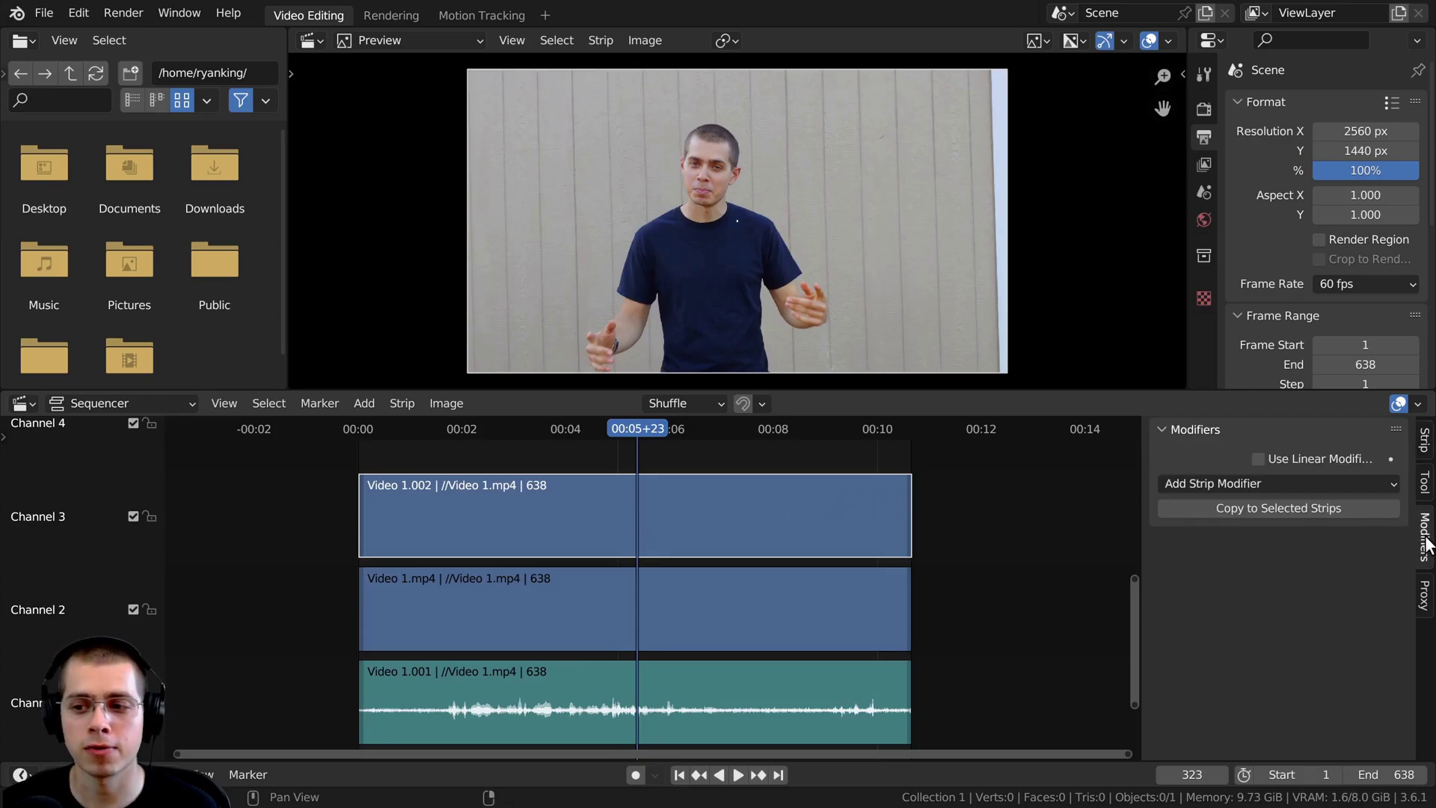
key(n)
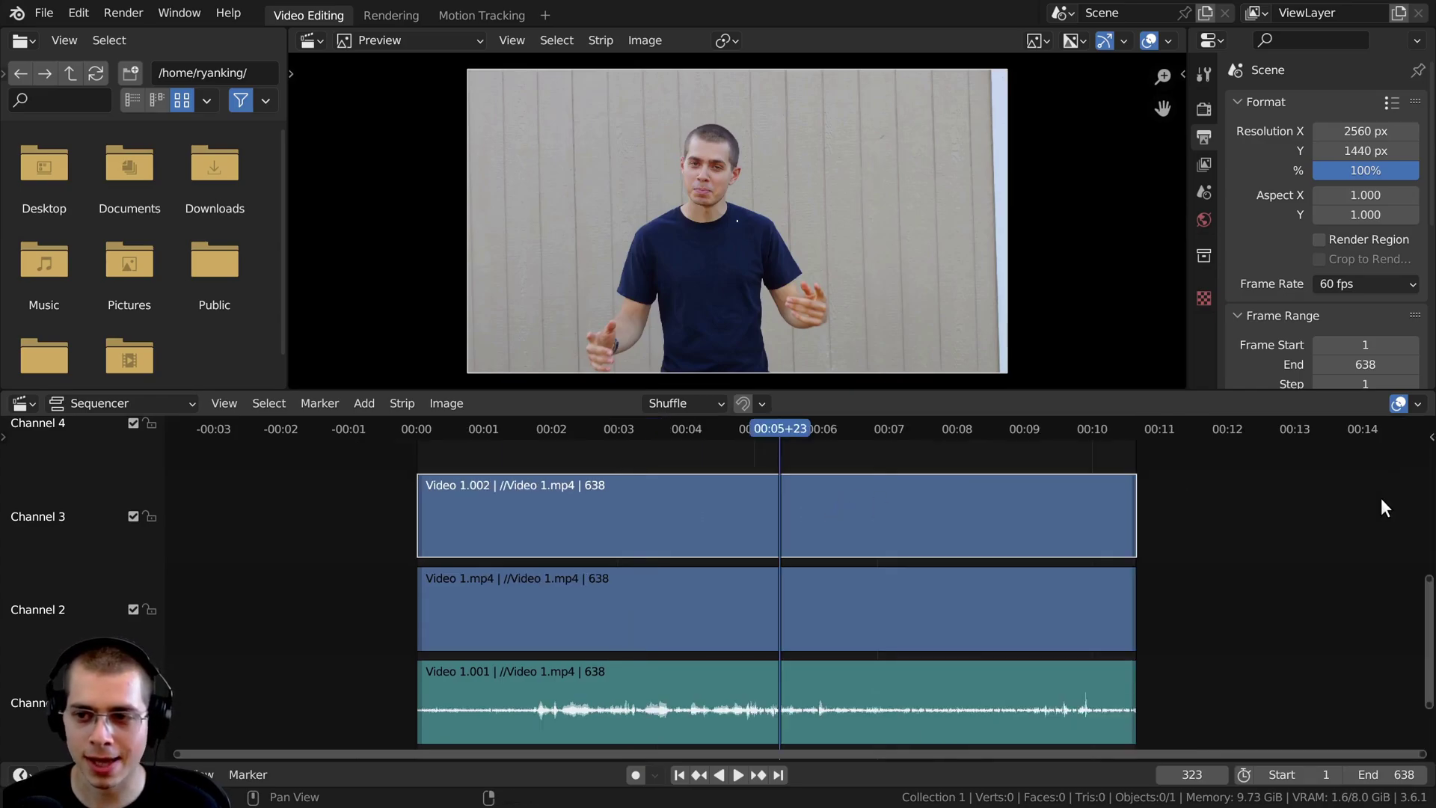
key(n)
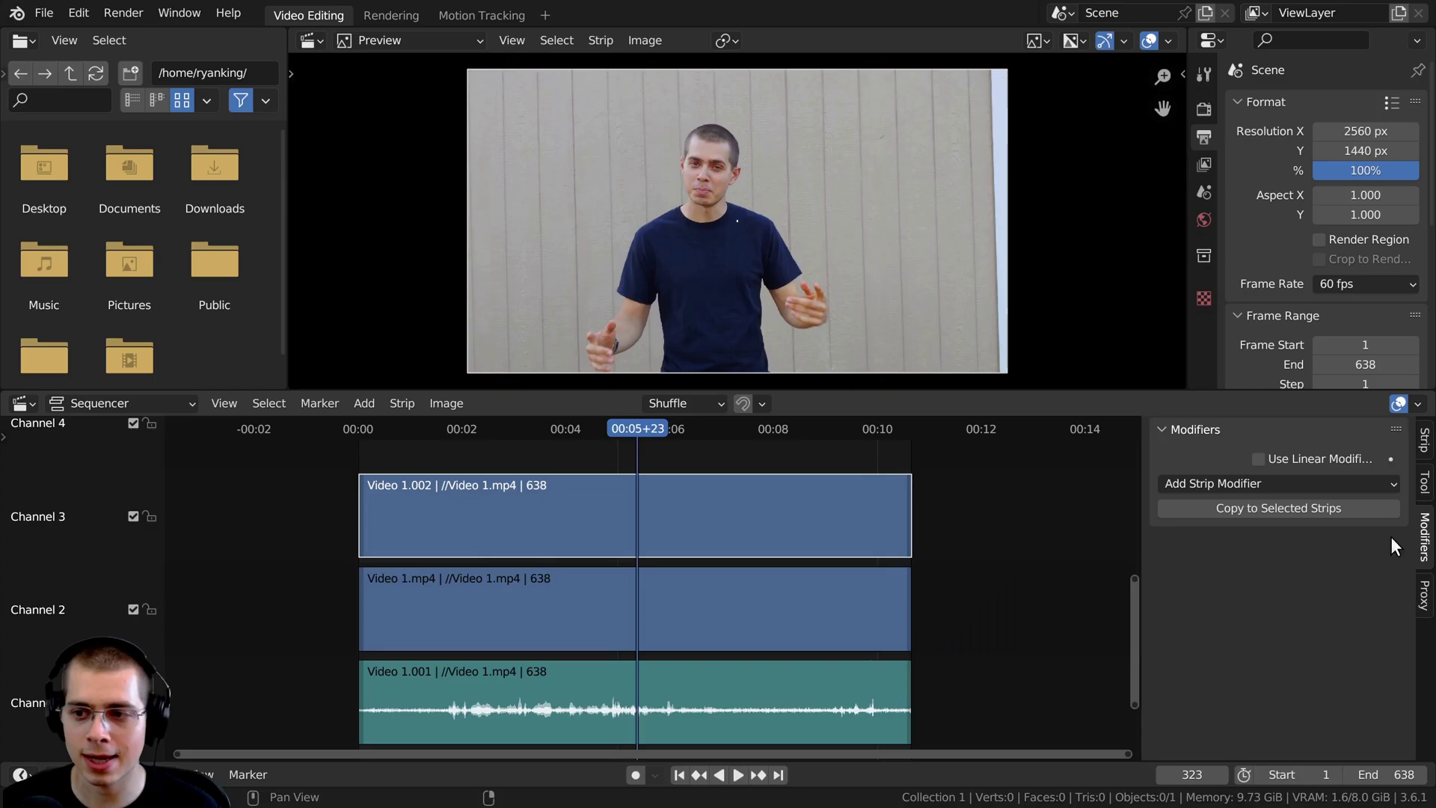
click(1202, 483)
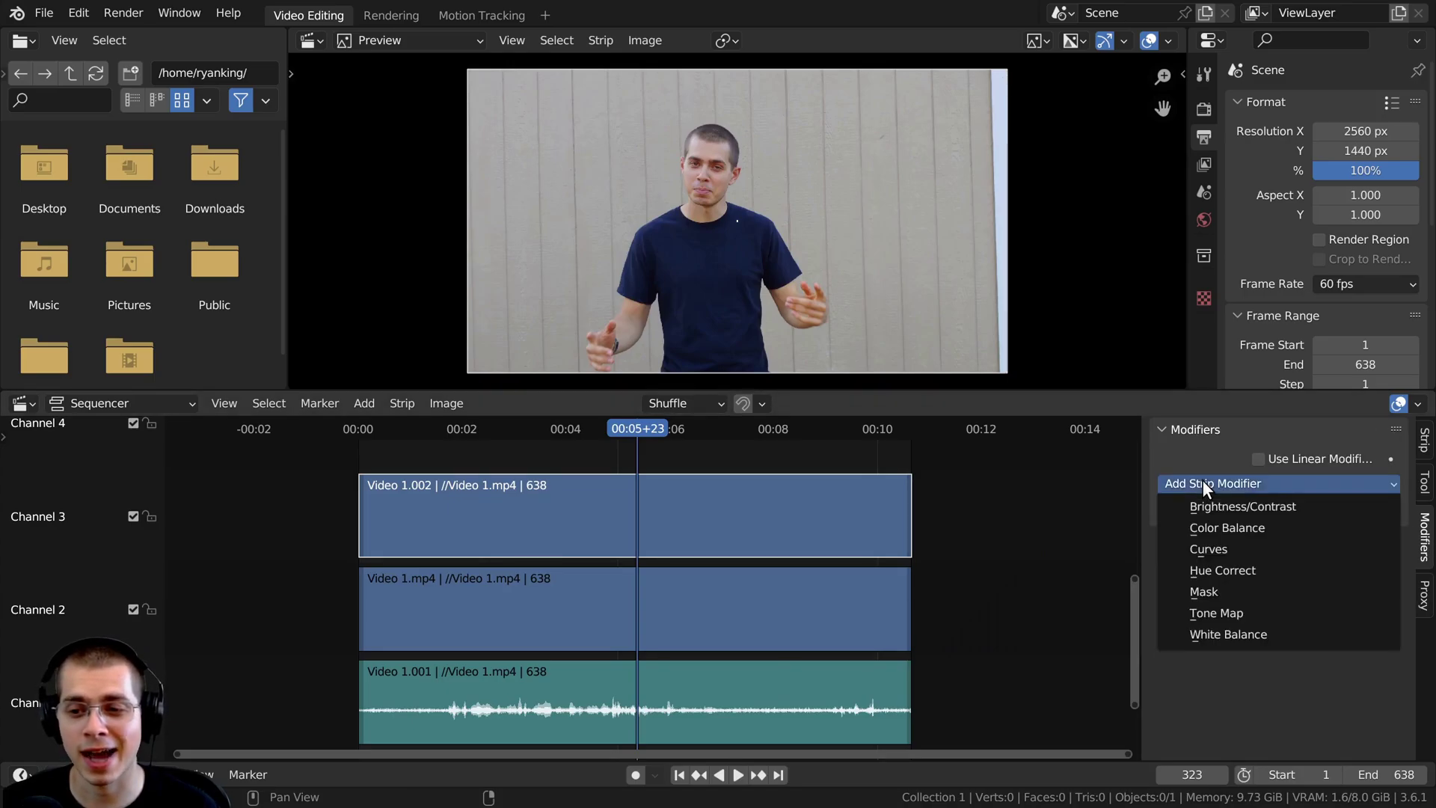
click(1207, 588)
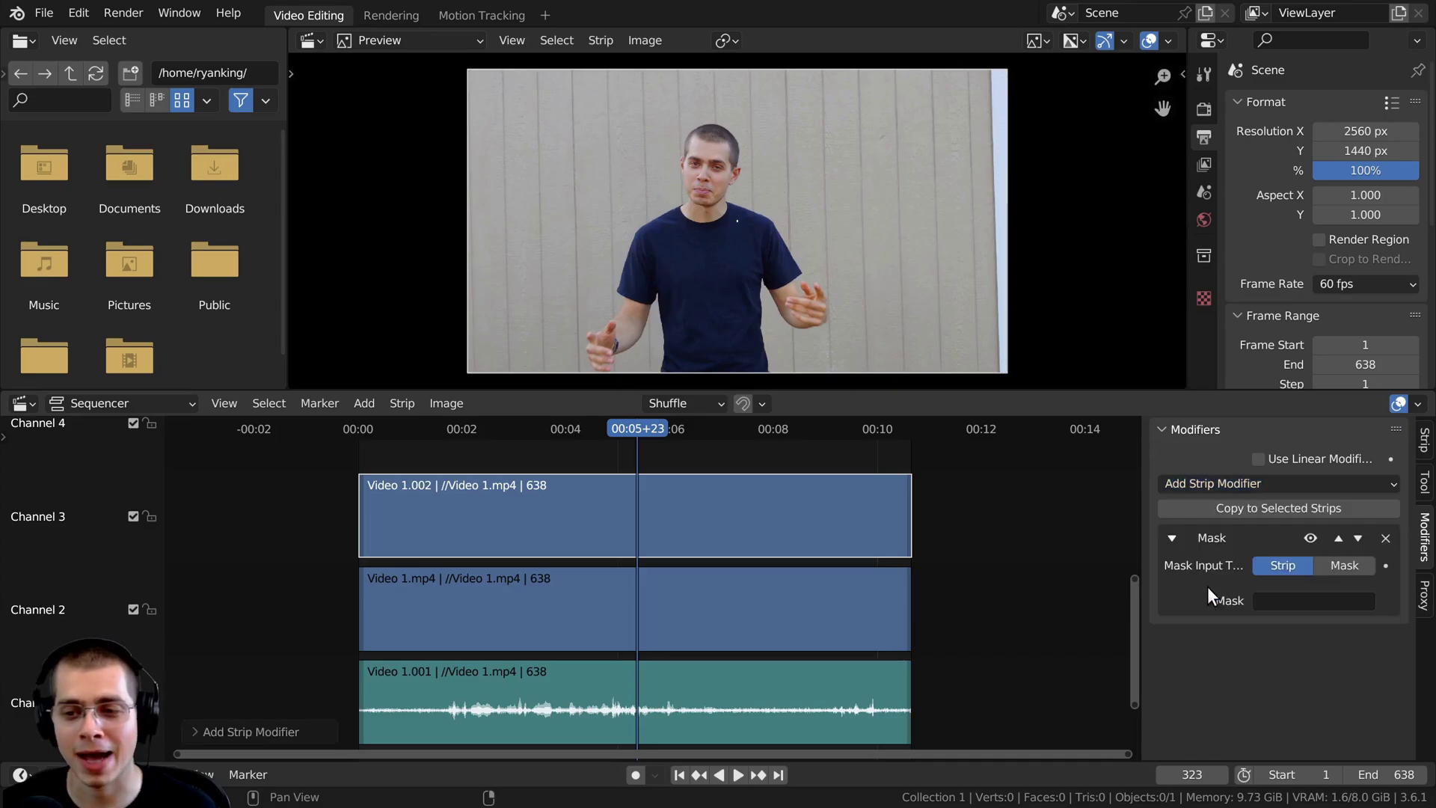
click(1339, 567)
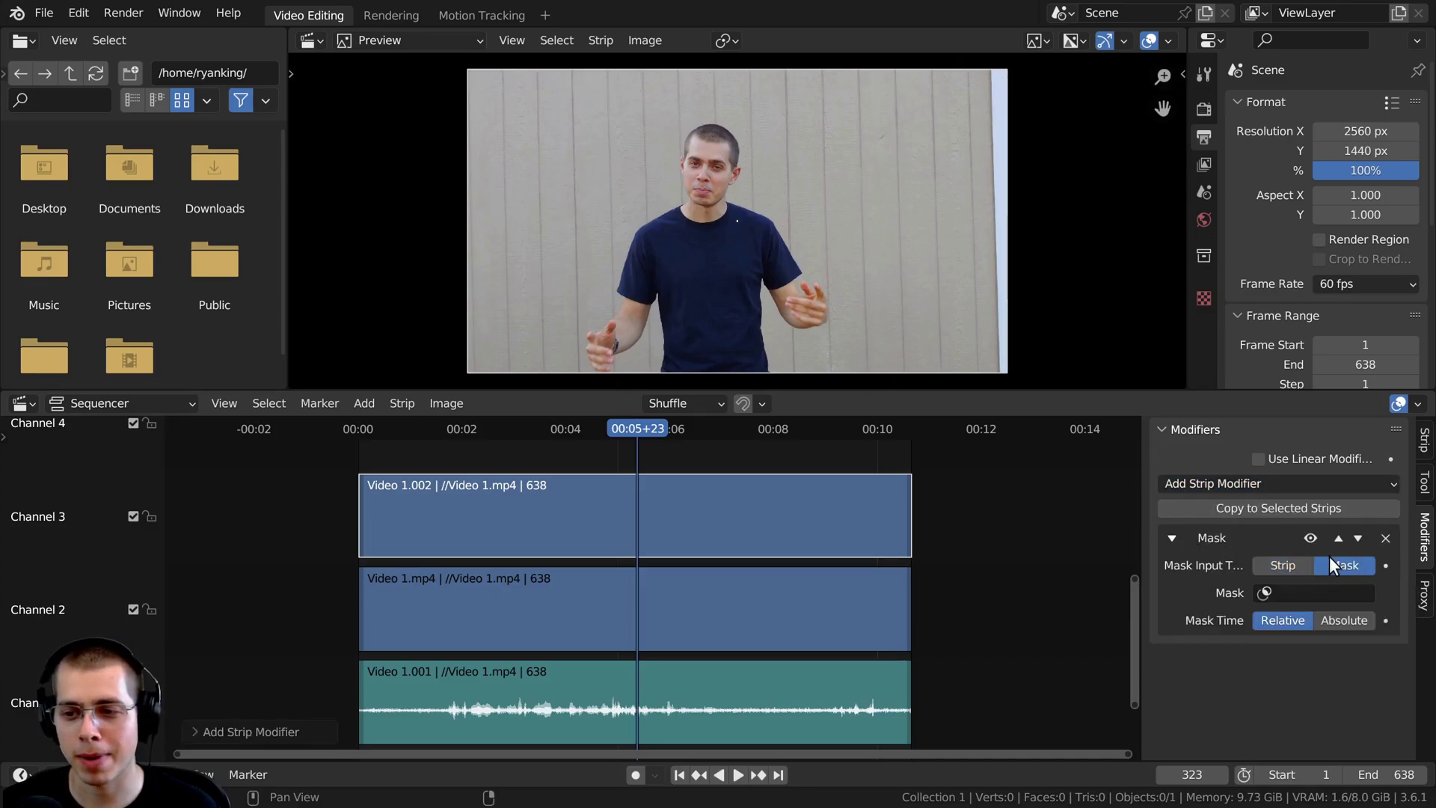
click(1271, 592)
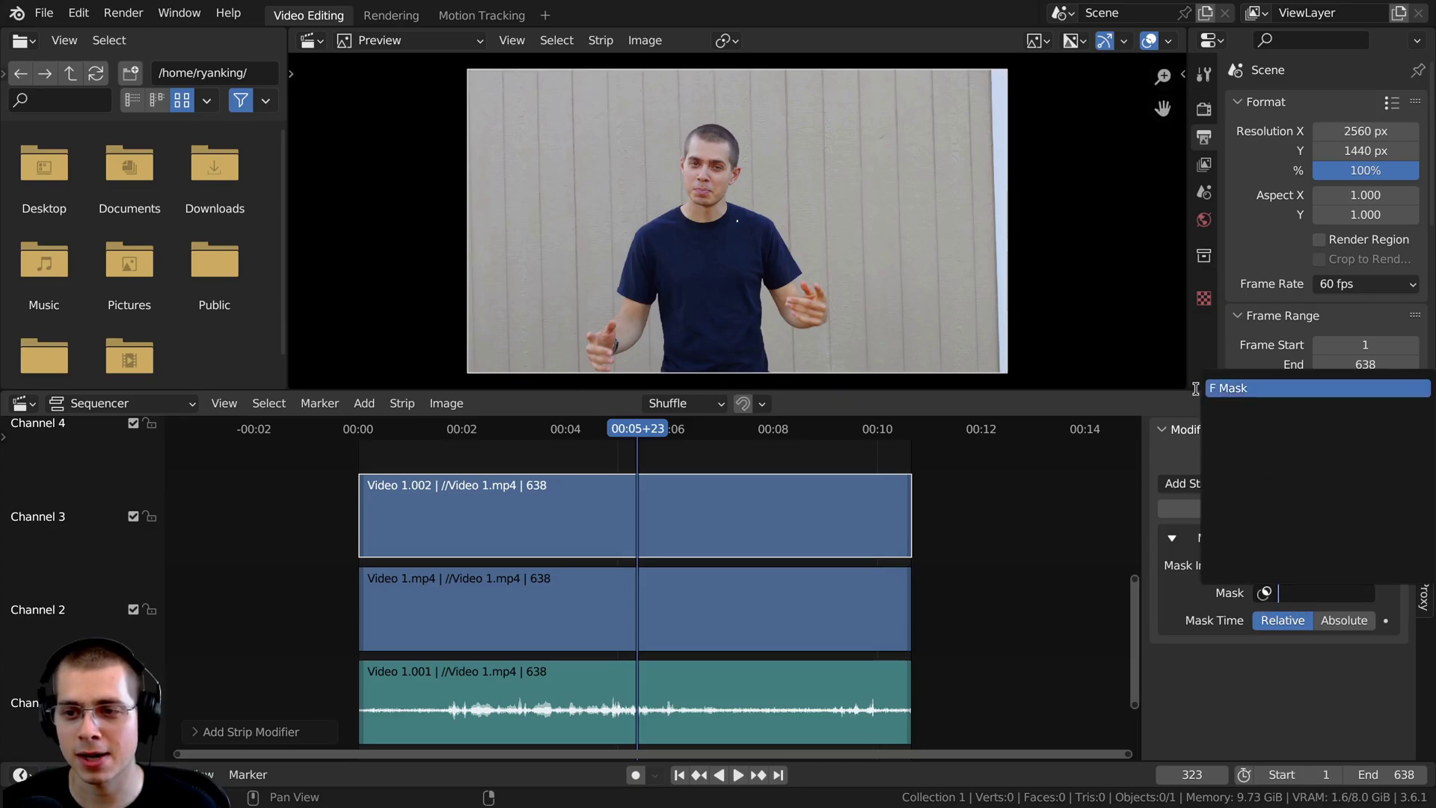
click(1238, 388)
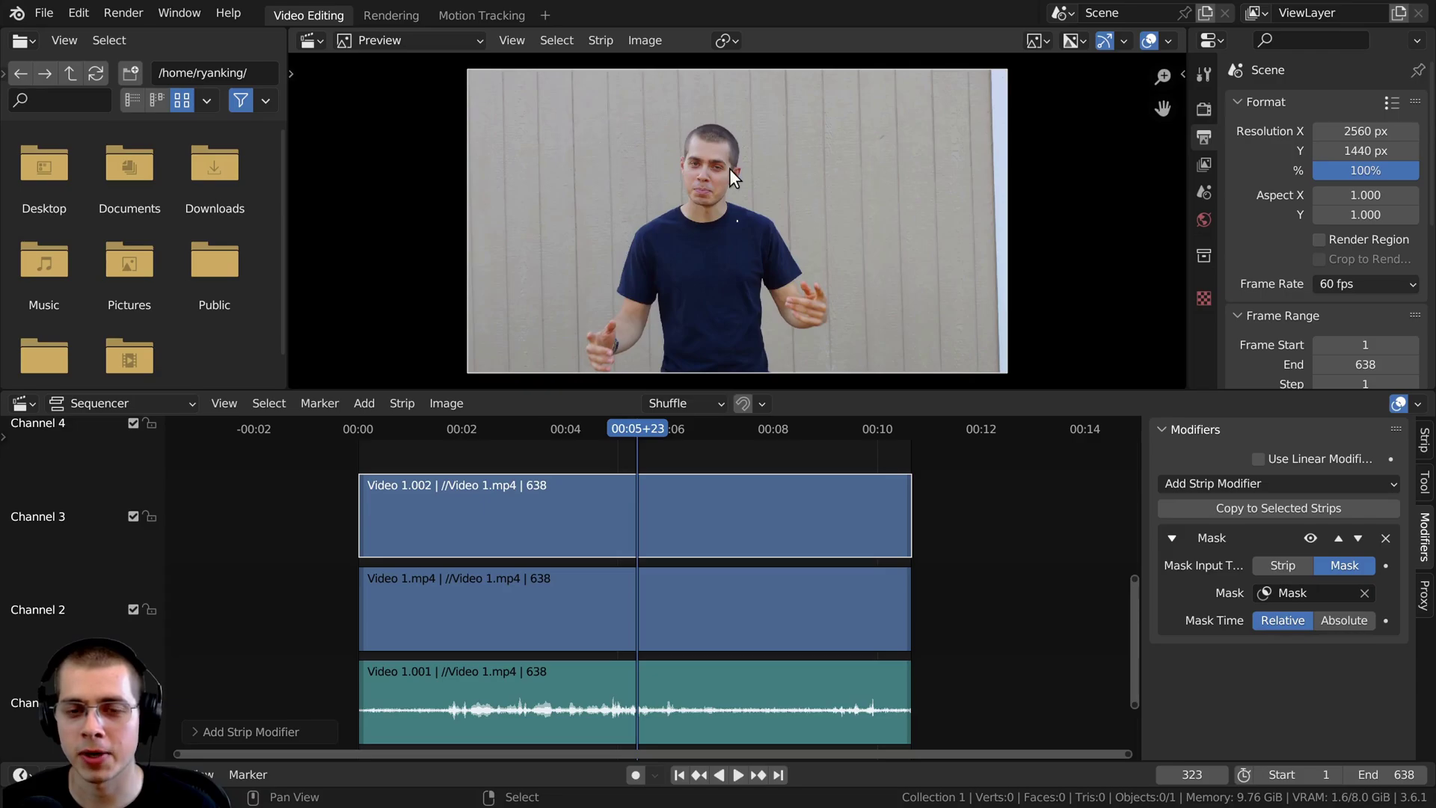
- Temporarily mute the original movie strip in channel 2 and play the clip to check the masked head
click(591, 606)
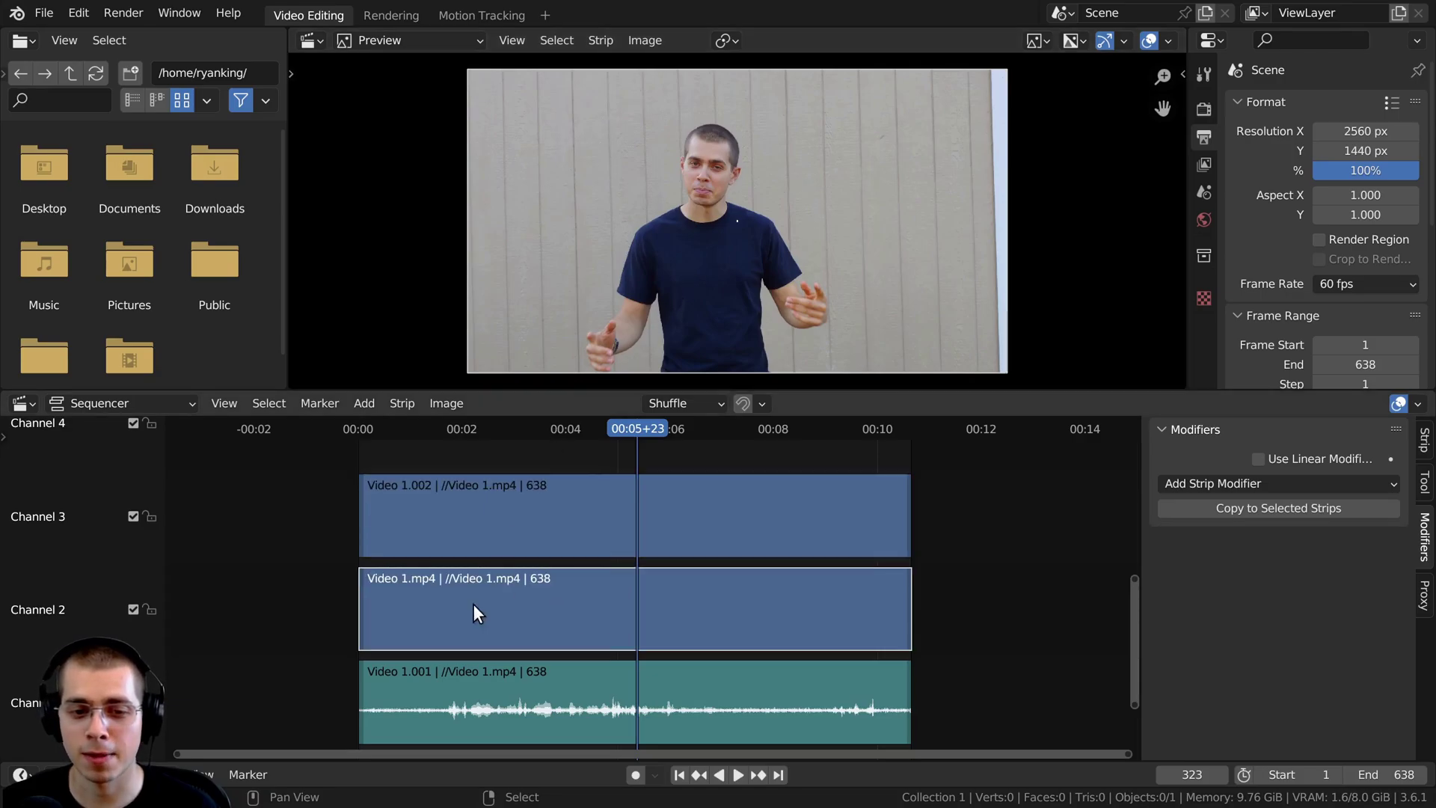
key(h)
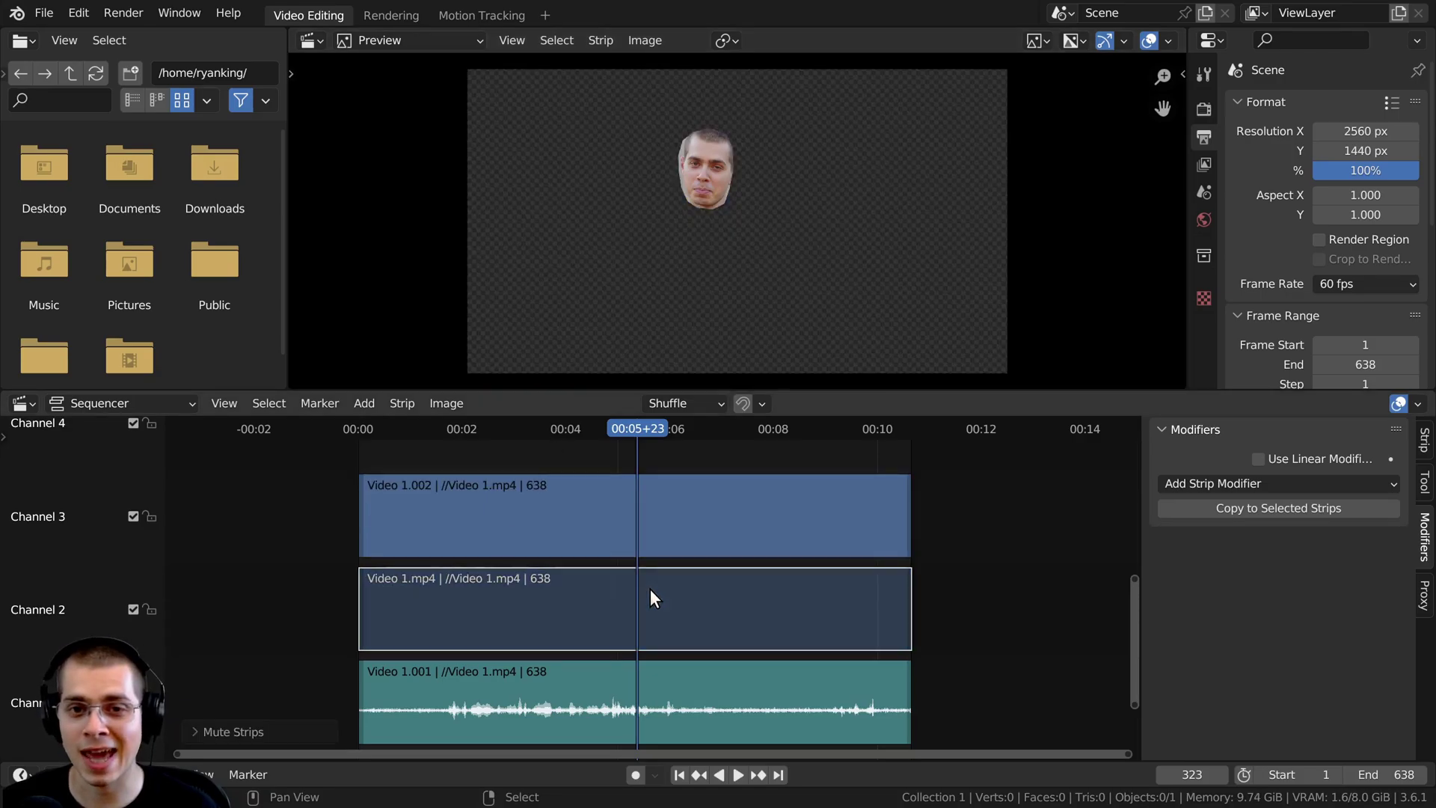
key(space)
mouse_move(671, 421)
mouse_down()
mouse_move(778, 432)
mouse_move(670, 435)
mouse_up()
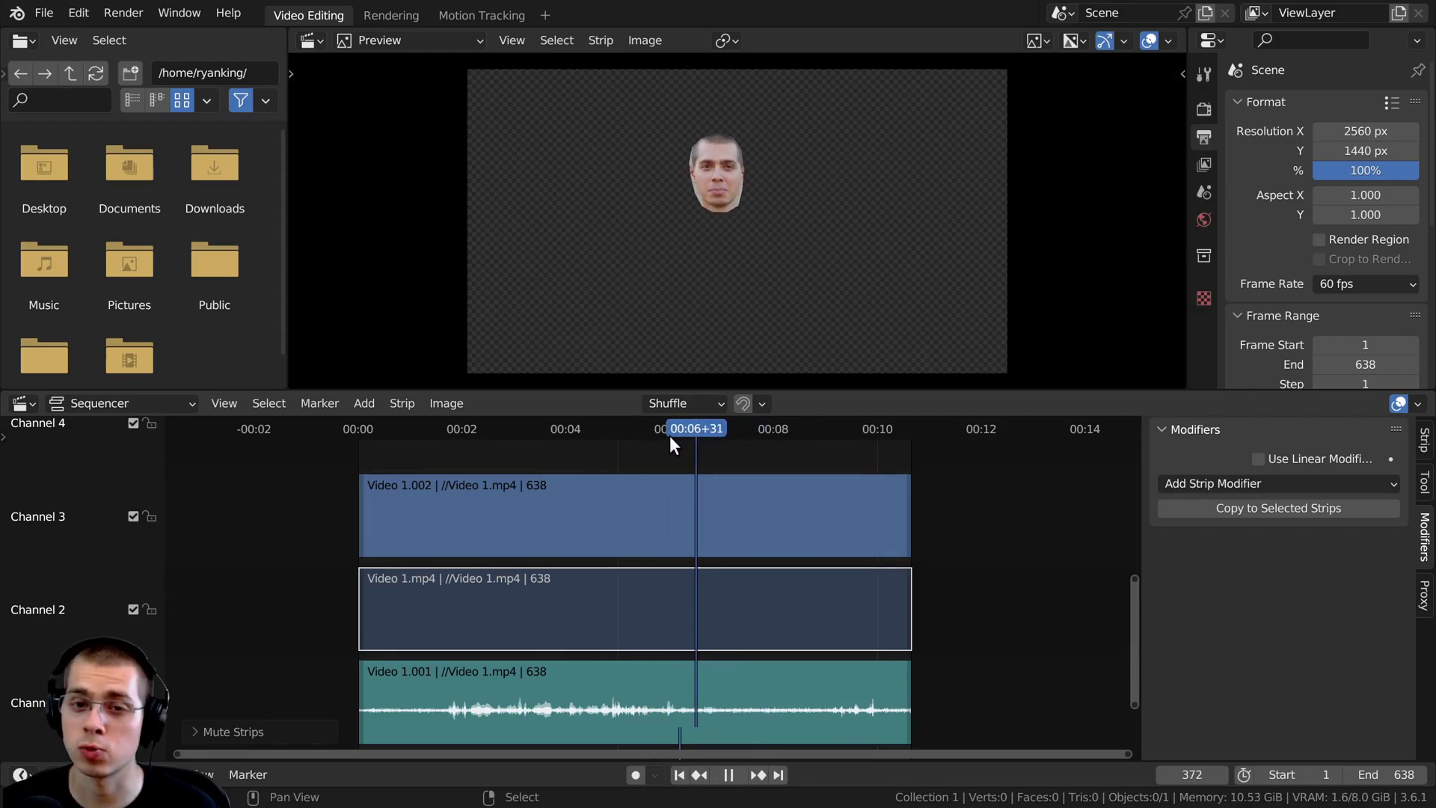
click(518, 481)
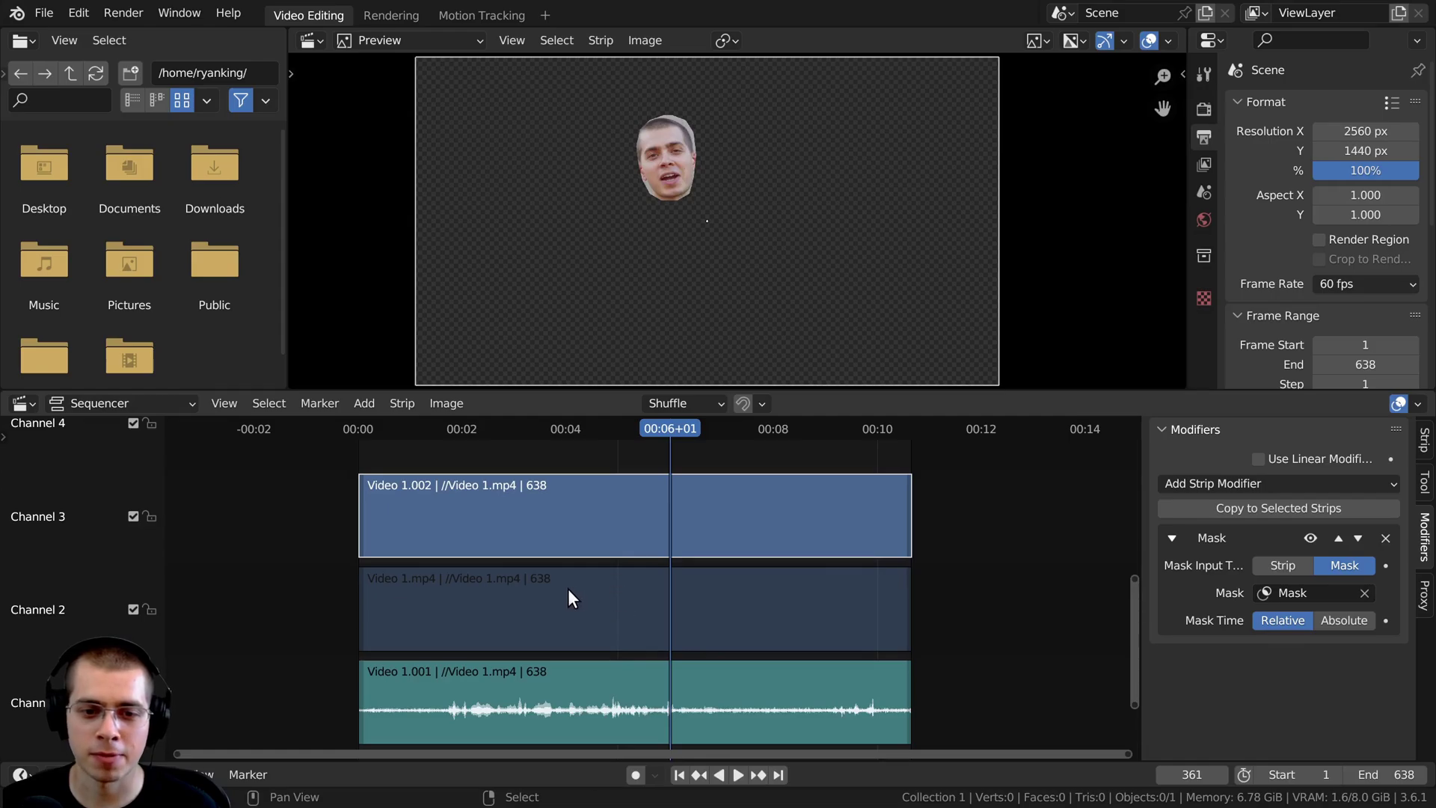
click(707, 601)
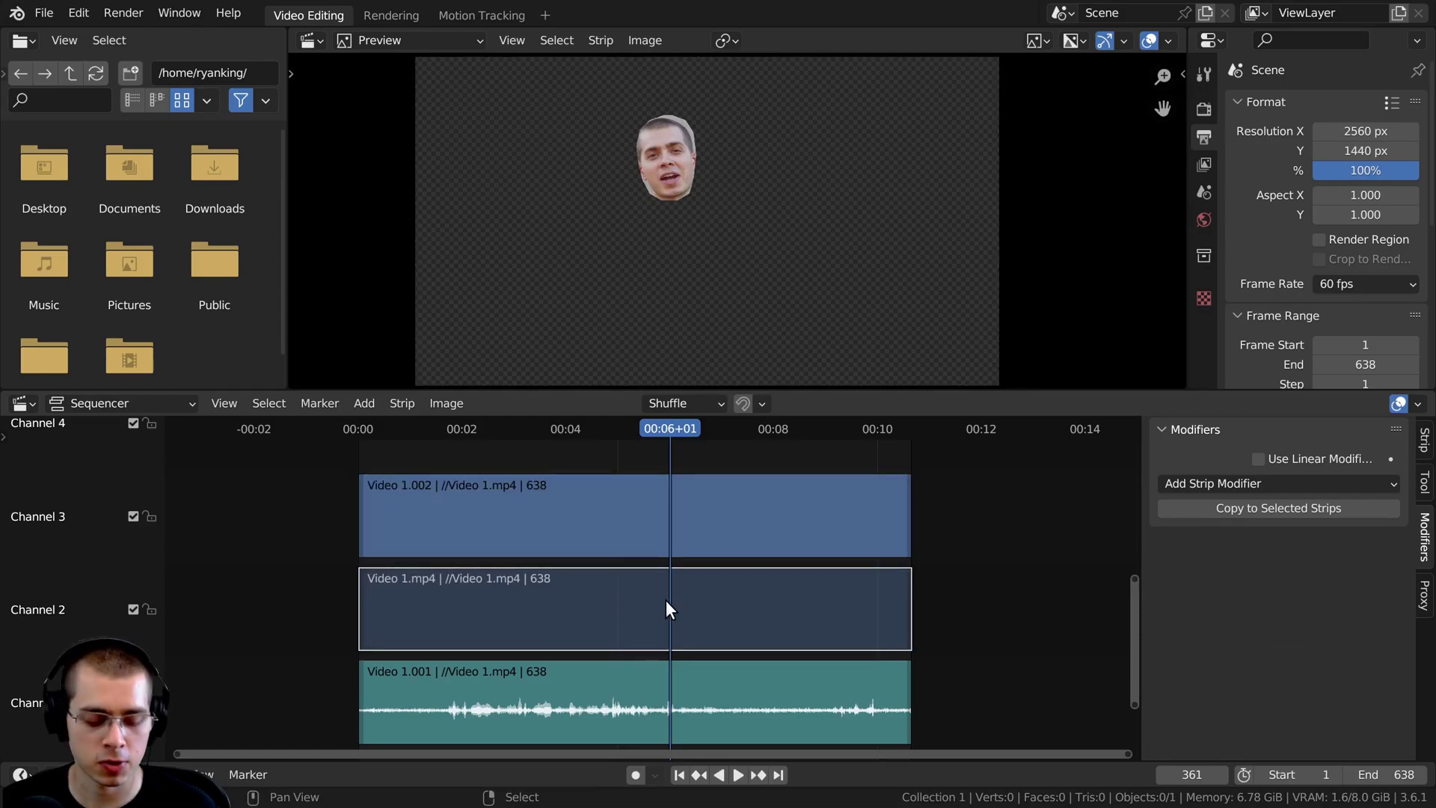
key(alt+h)
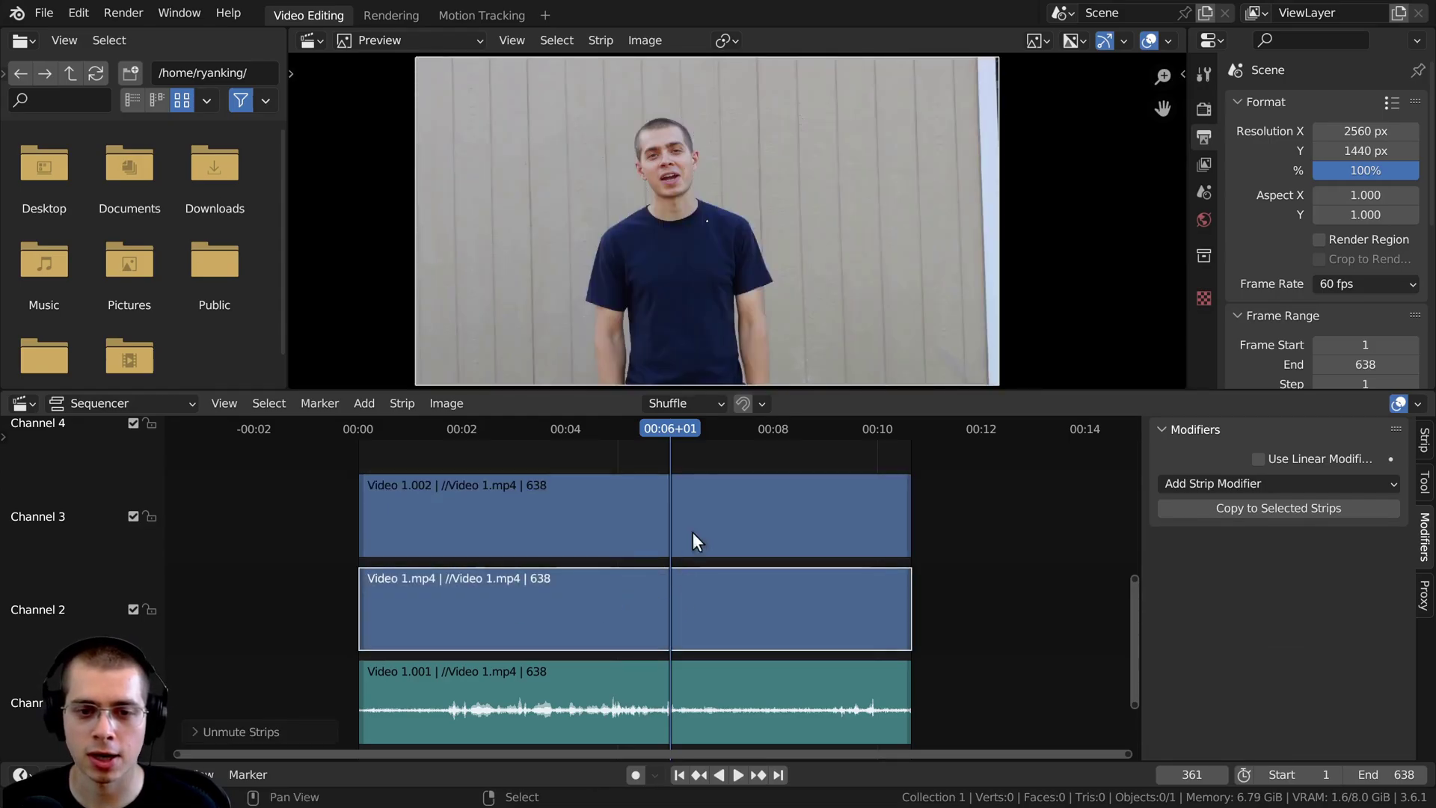
- Add a Gaussian Blur effect strip to the masked copy in channel 3
click(644, 529)
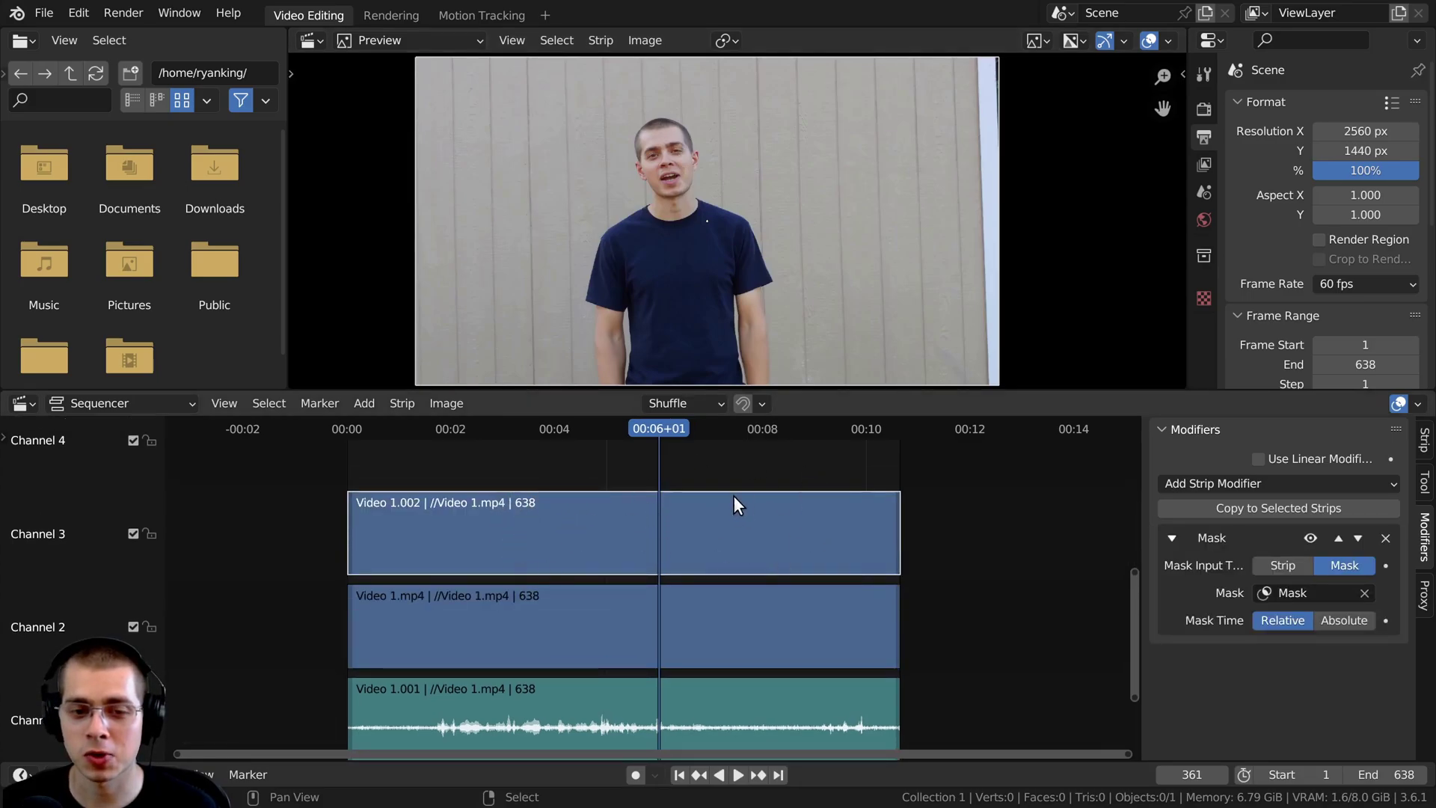
middle_drag(723, 504, 689, 543)
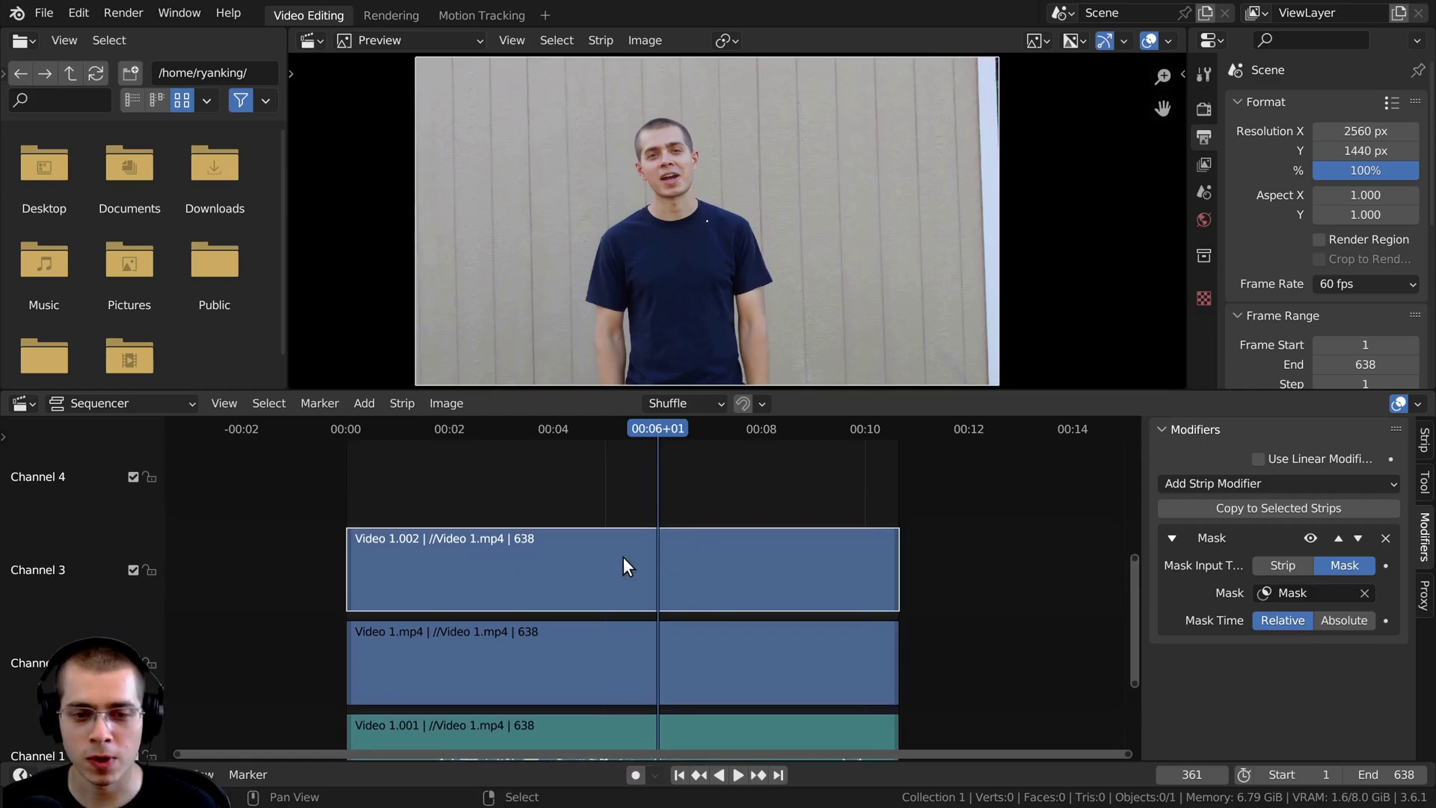
key(shift+a)
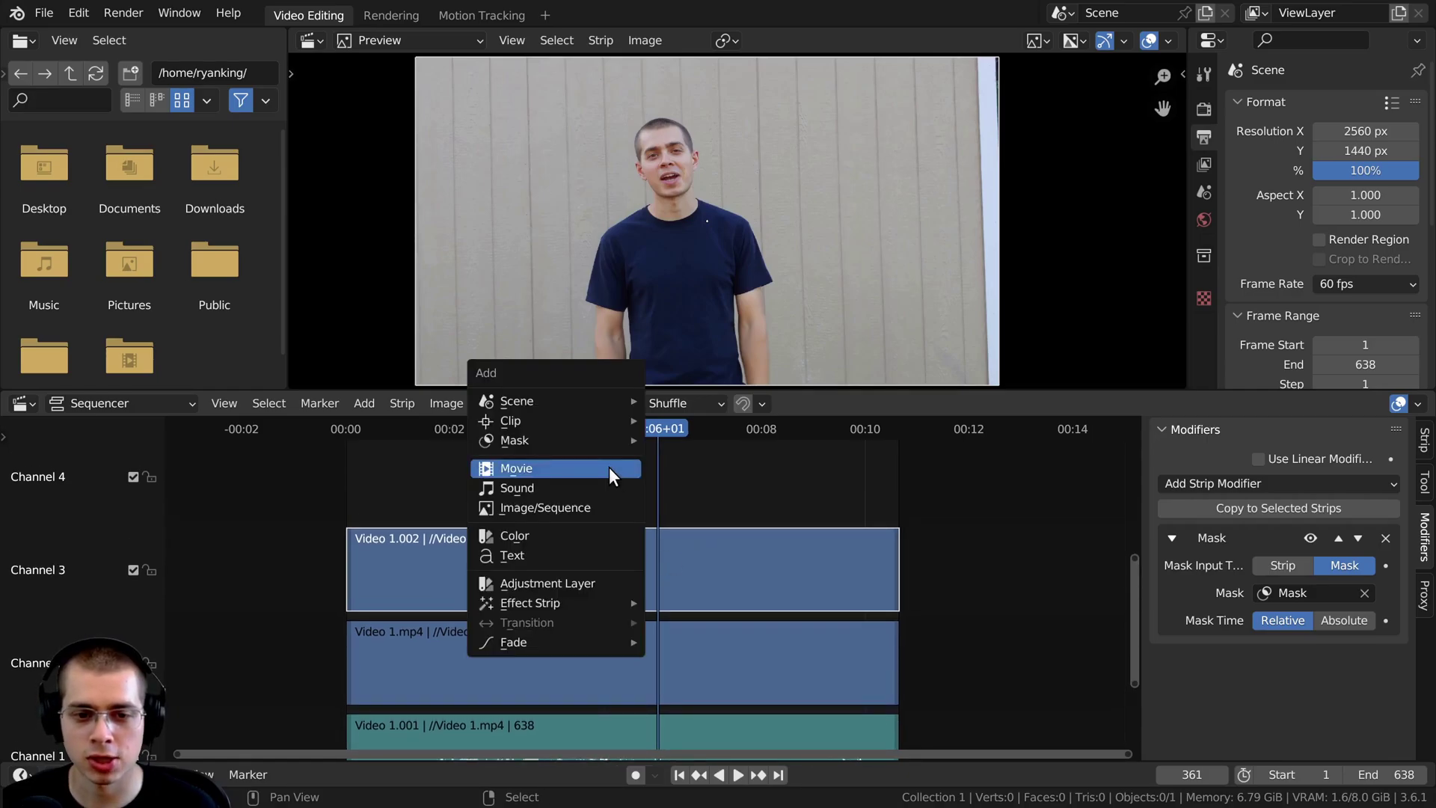
mouse_move(513, 598)
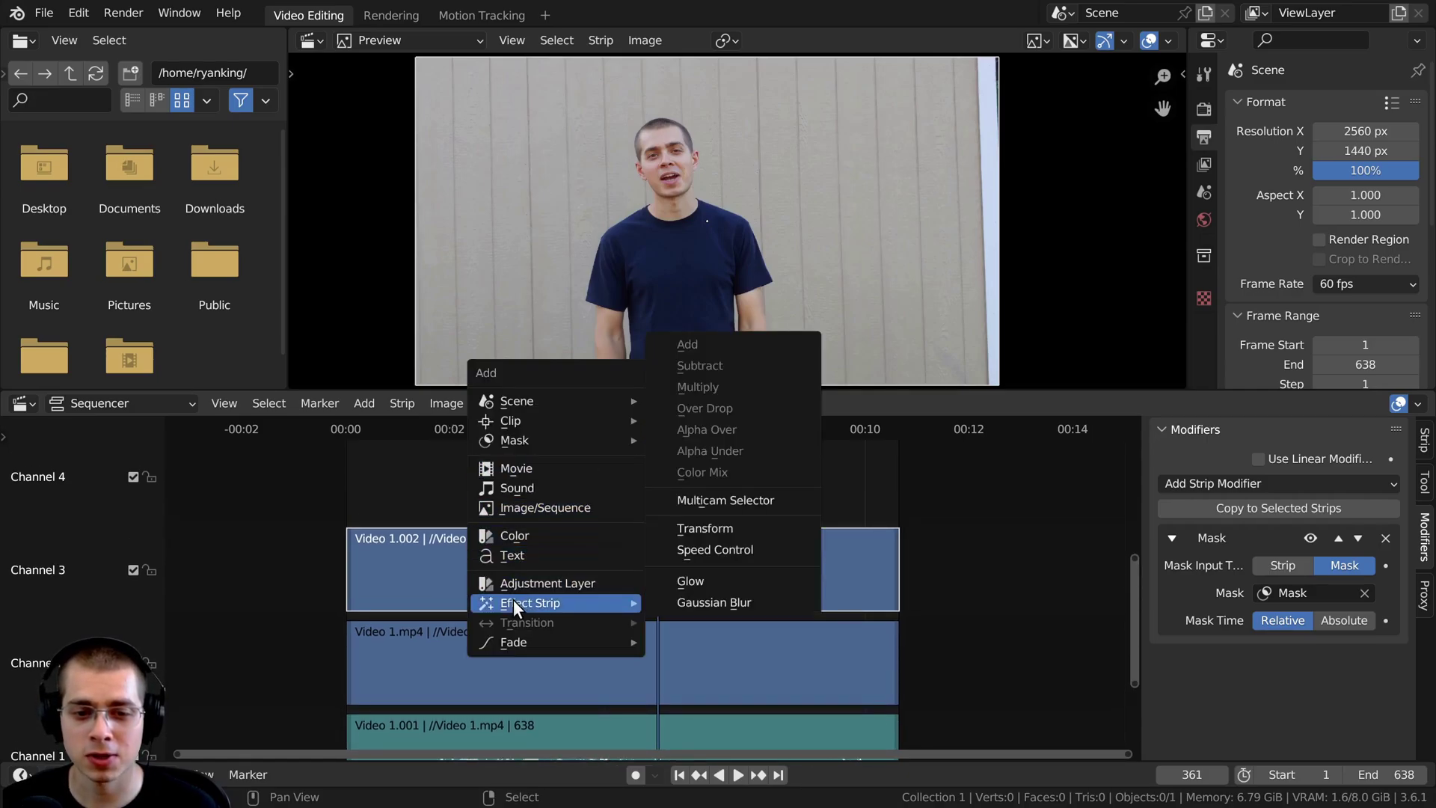
click(688, 601)
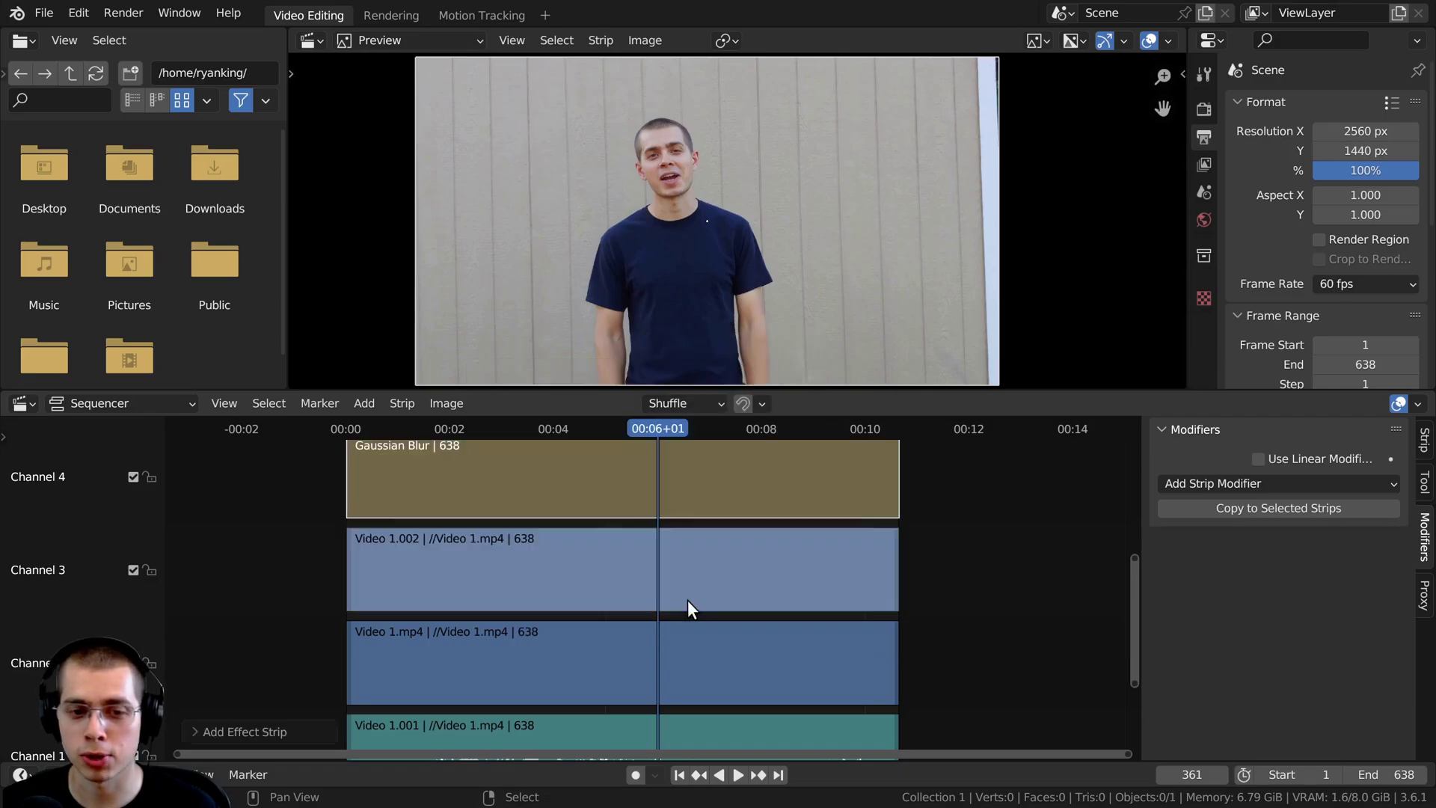
middle_drag(543, 545, 531, 595)
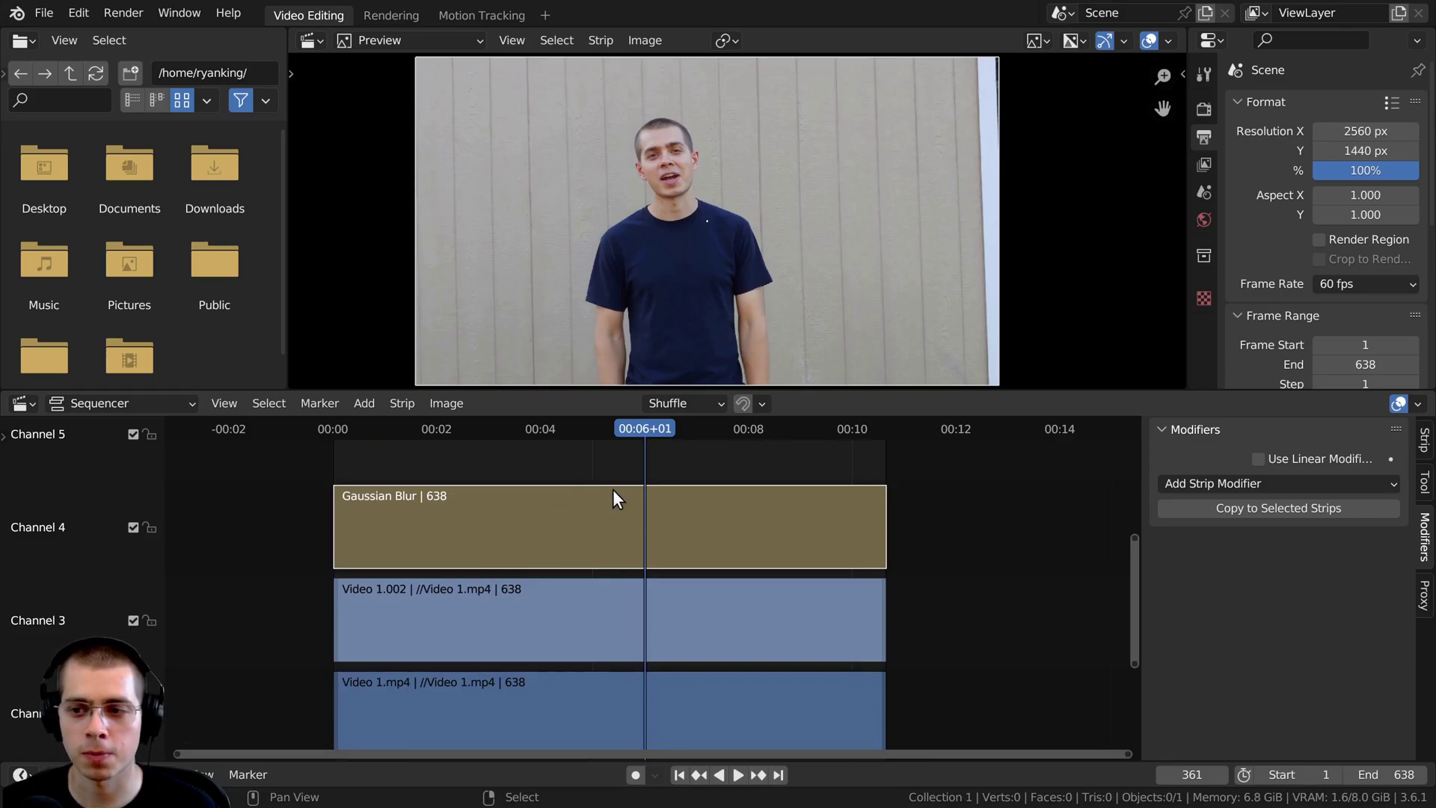
- Set the Gaussian Blur strip's Size X and Size Y both to 100
click(1423, 447)
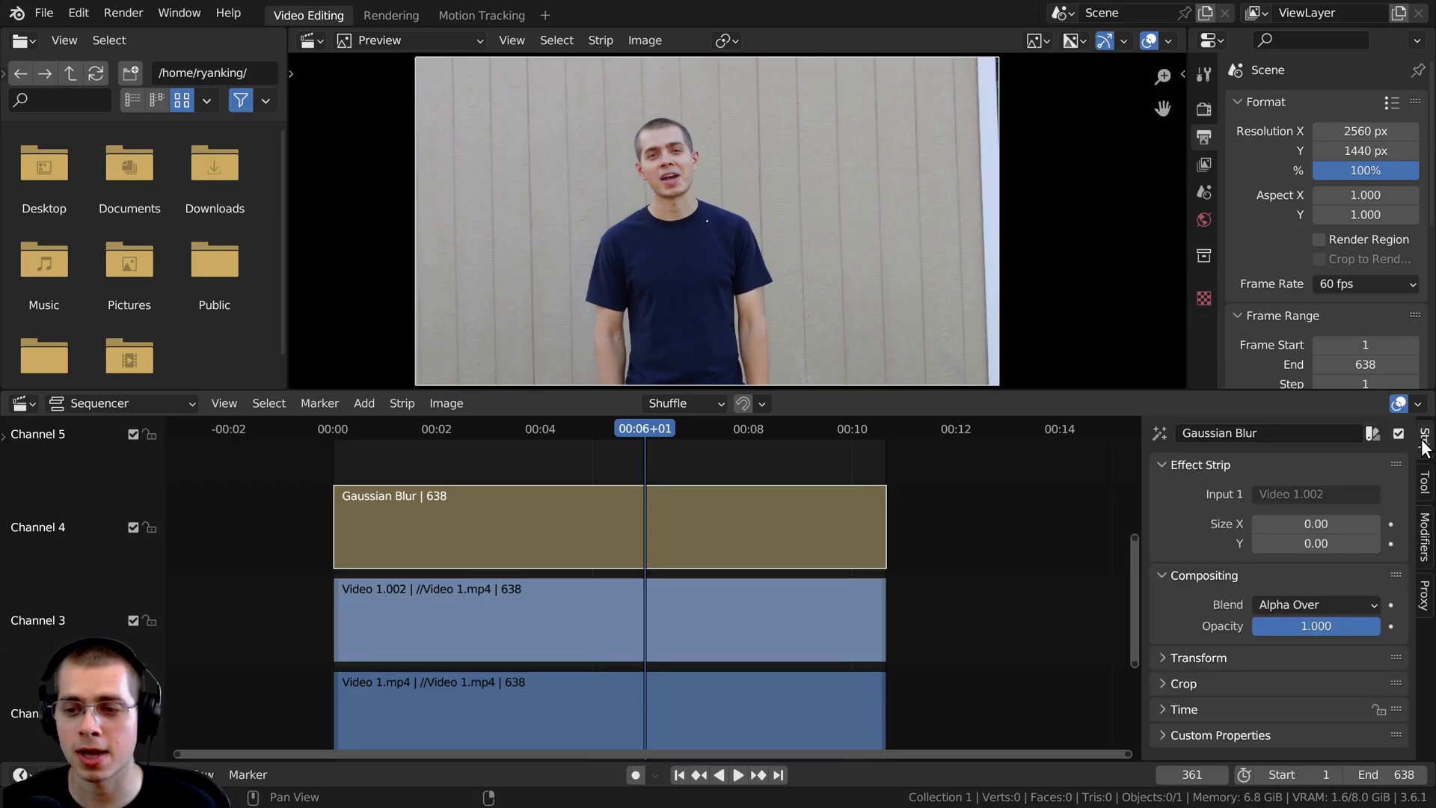
click(1299, 528)
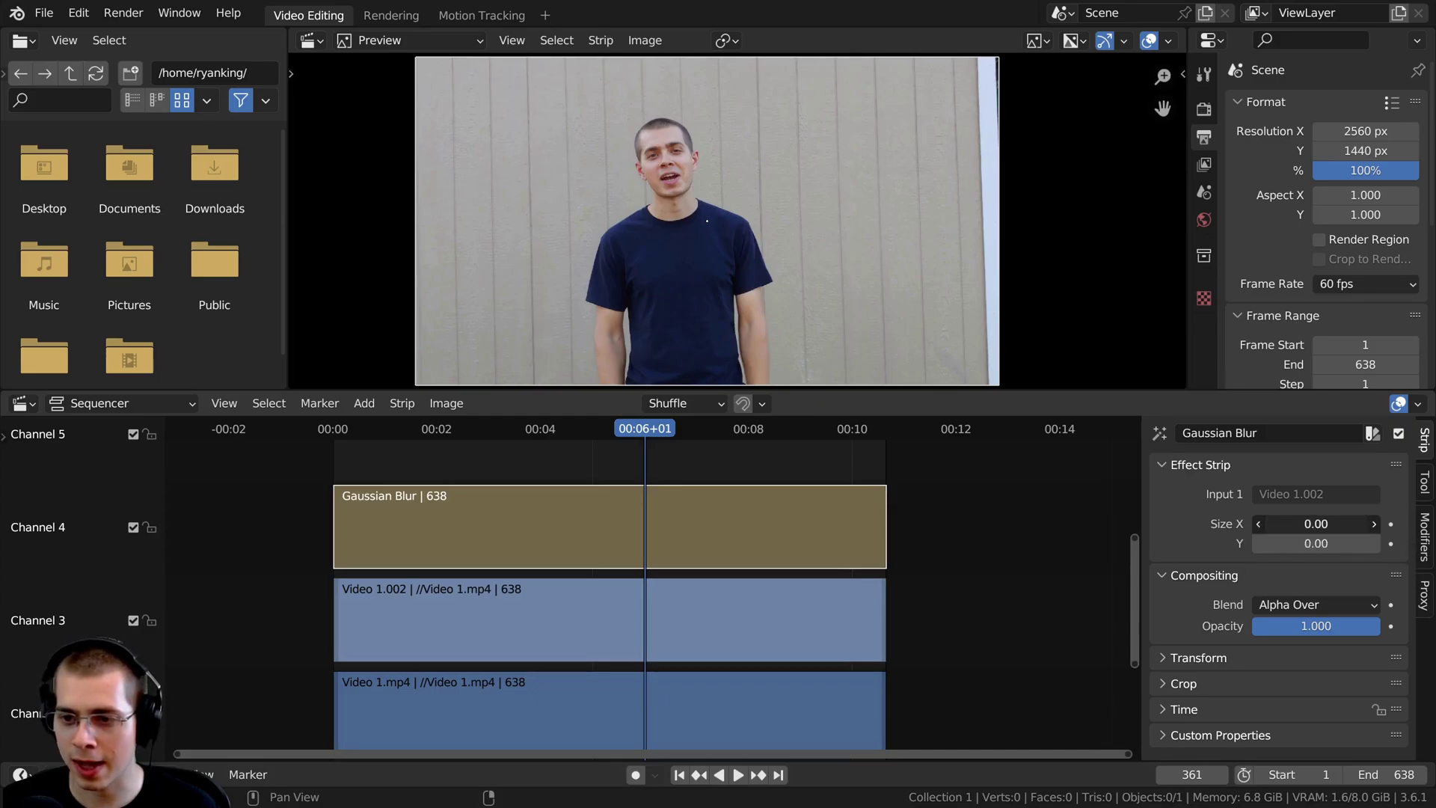
drag(1300, 528, 1435, 543)
scroll(669, 142, up, 3)
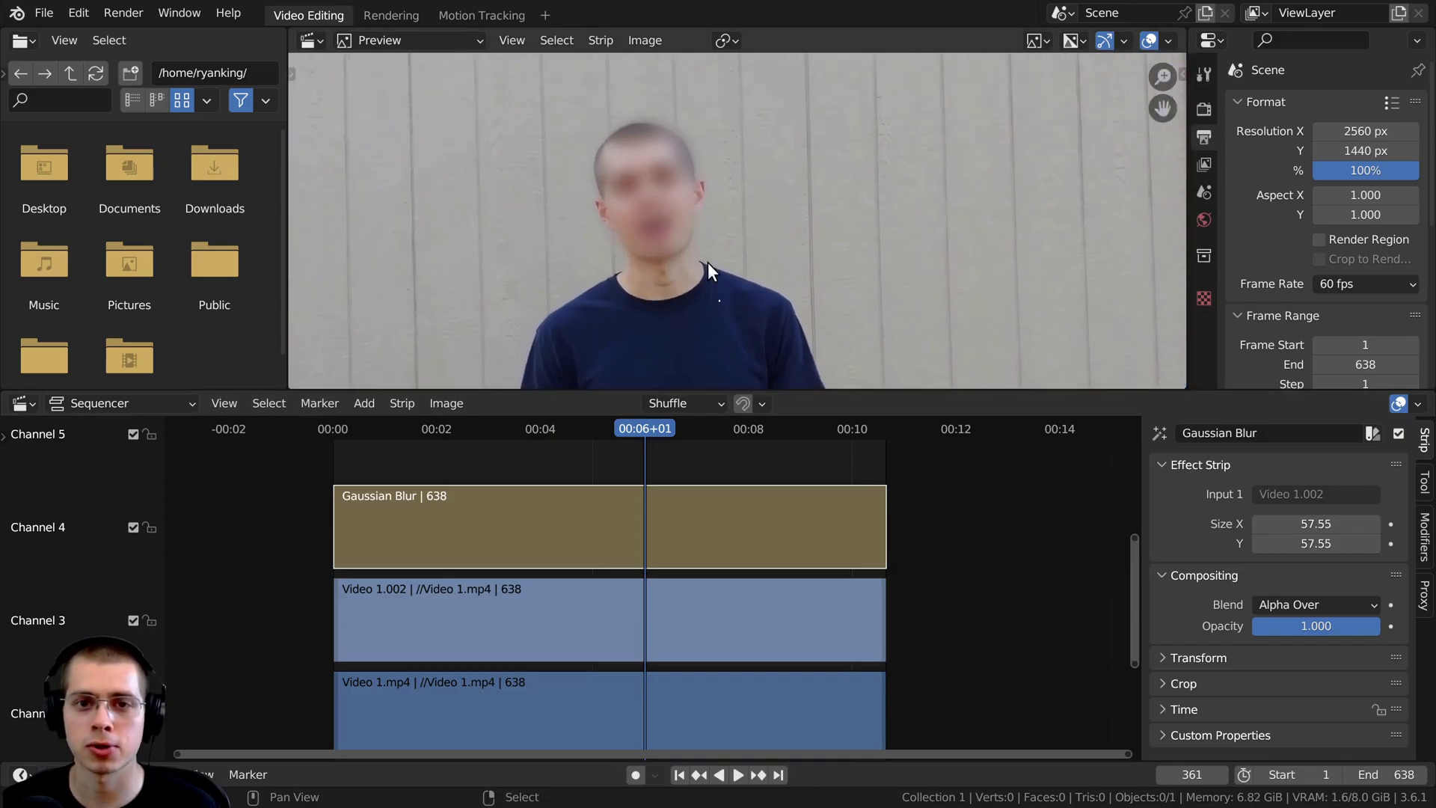
scroll(673, 195, up, 4)
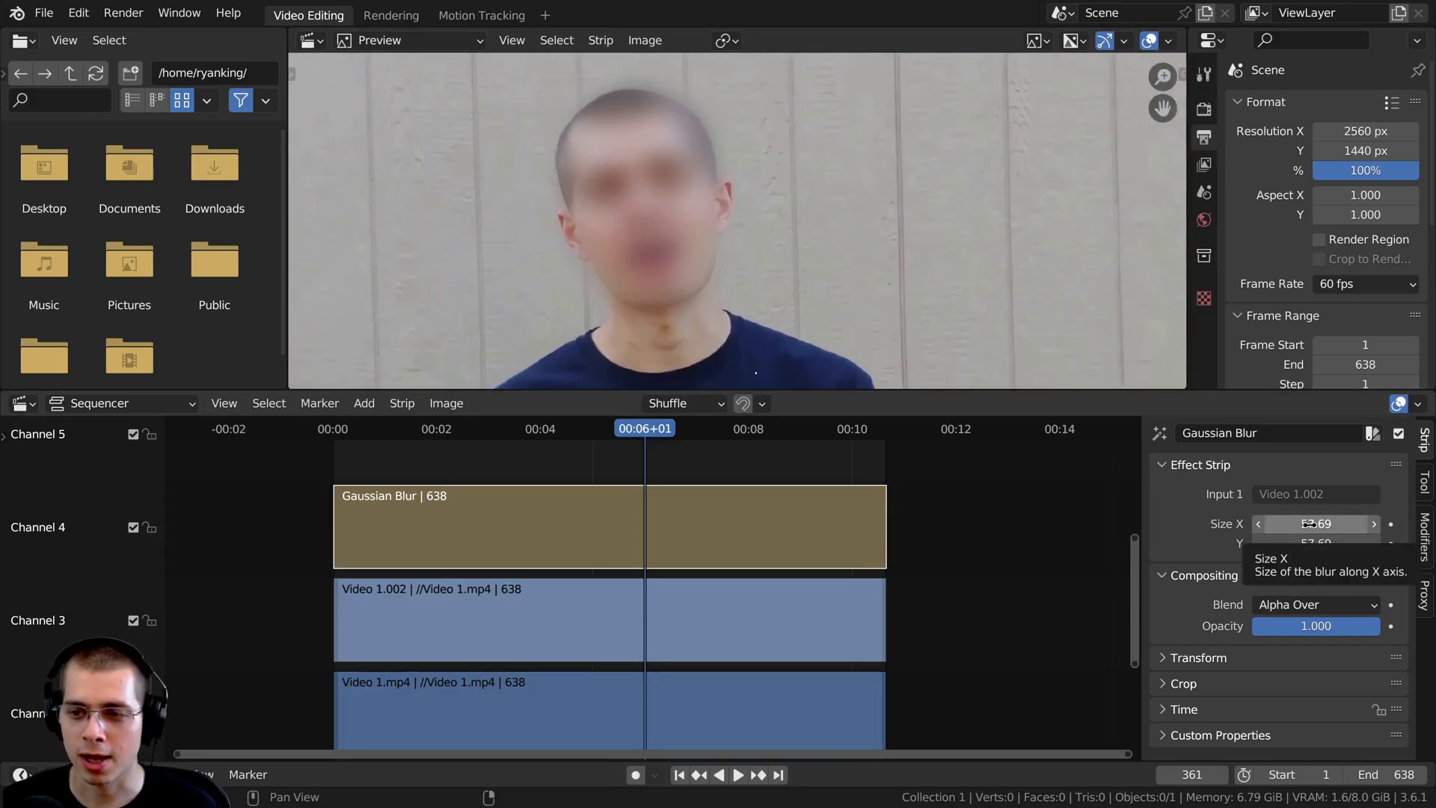
drag(1309, 525, 1310, 525)
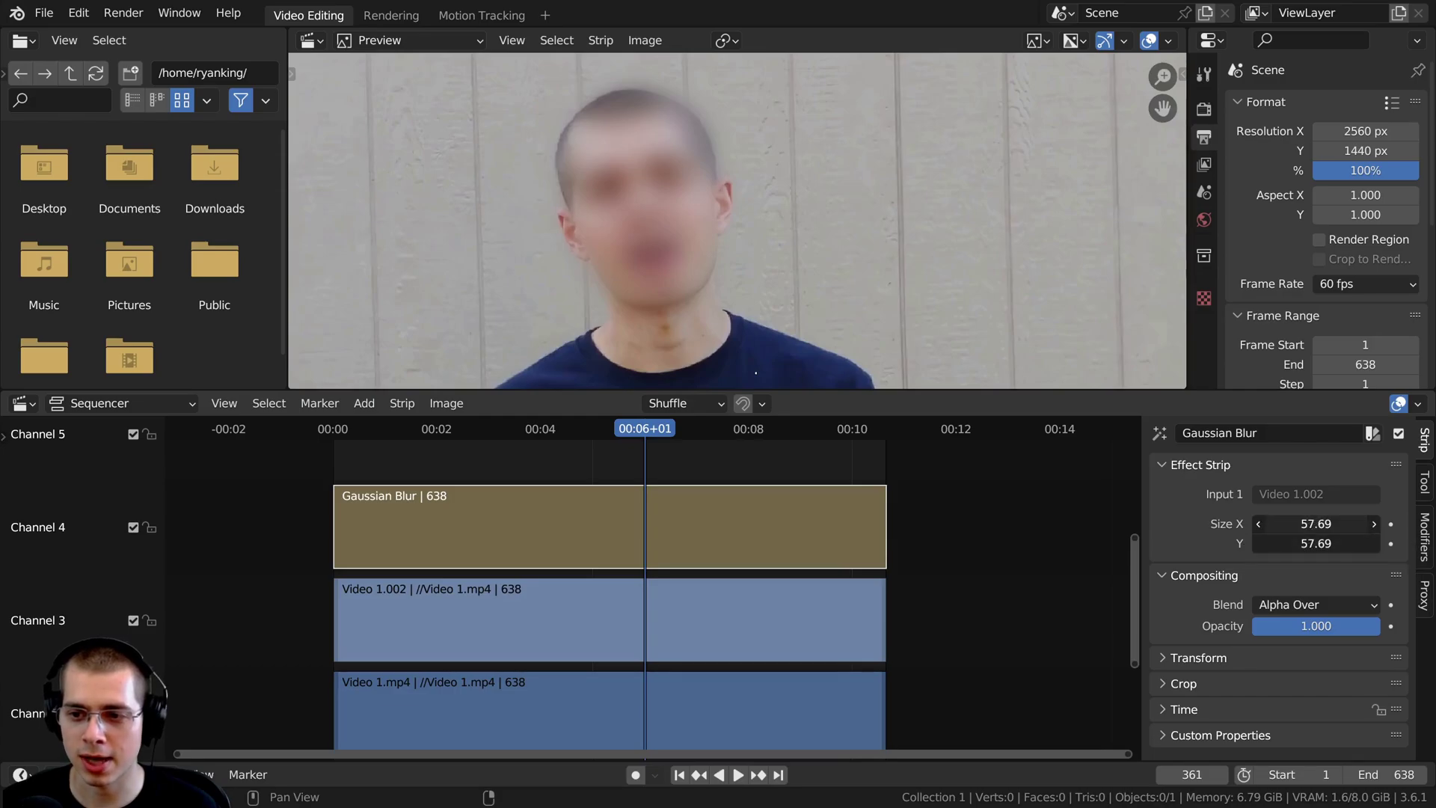
click(1309, 522)
text(100)
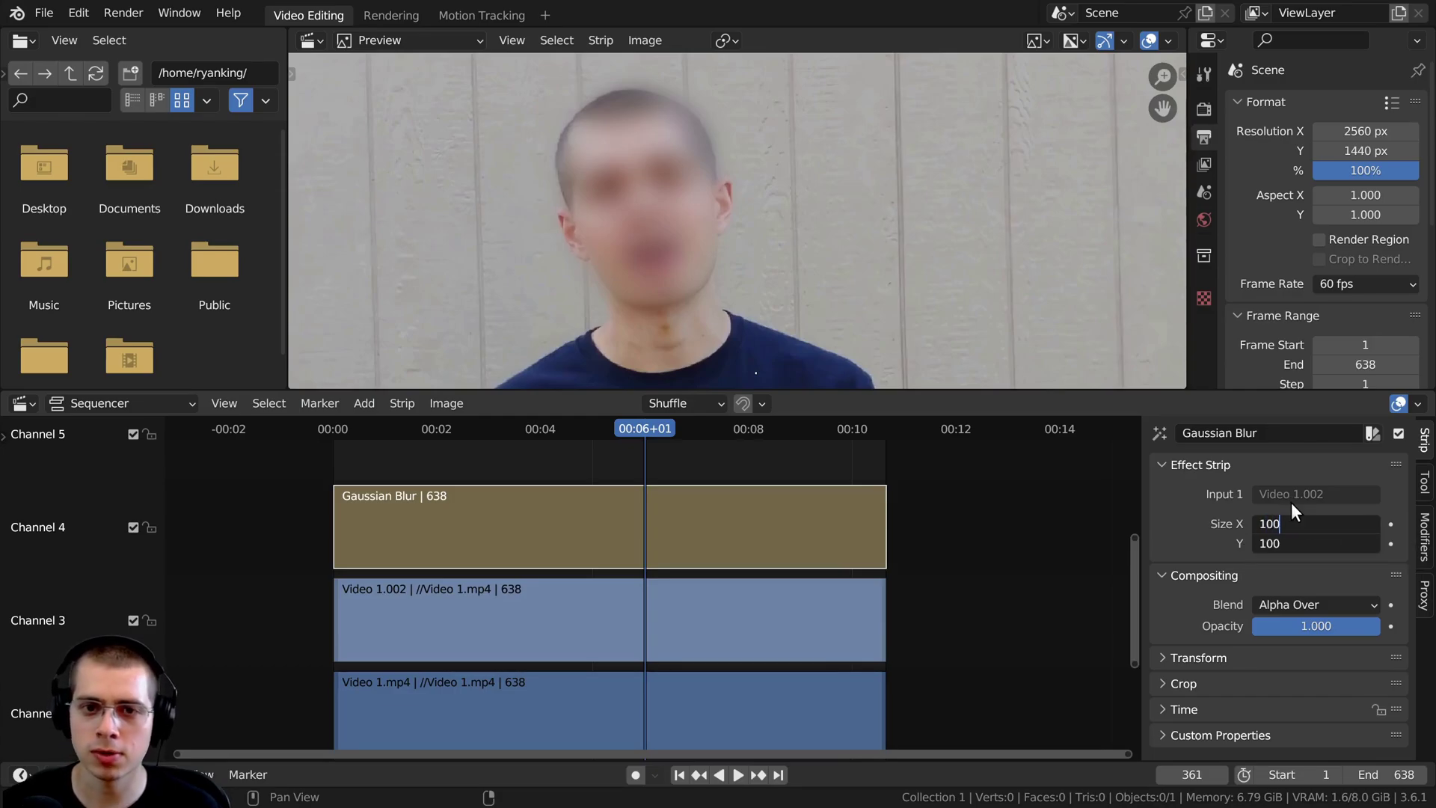
key(Return)
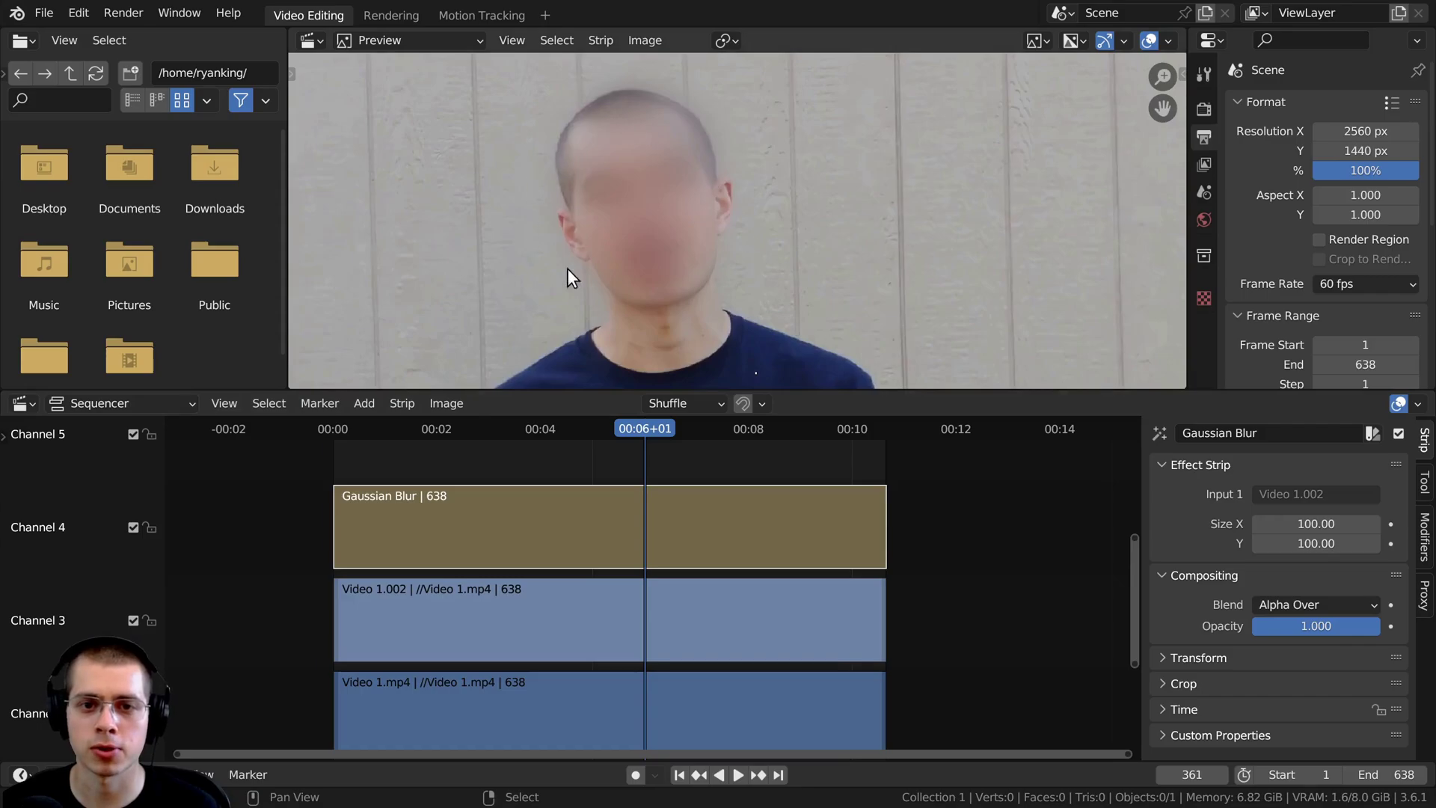
- Play and scrub through the clip to check how the blur follows the moving face
key(space)
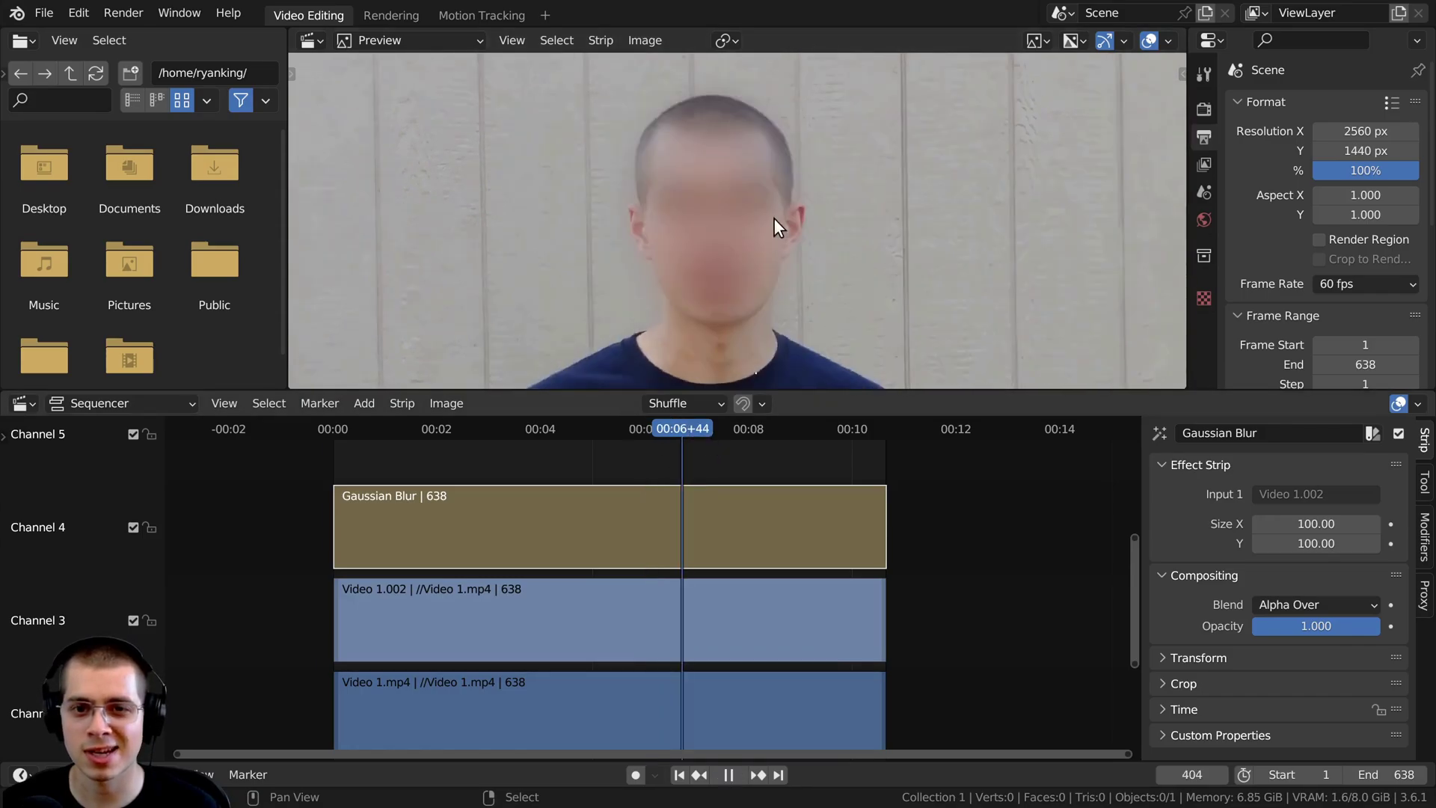
key(space)
drag(731, 432, 594, 427)
key(space)
key(Escape)
scroll(675, 178, up, 1)
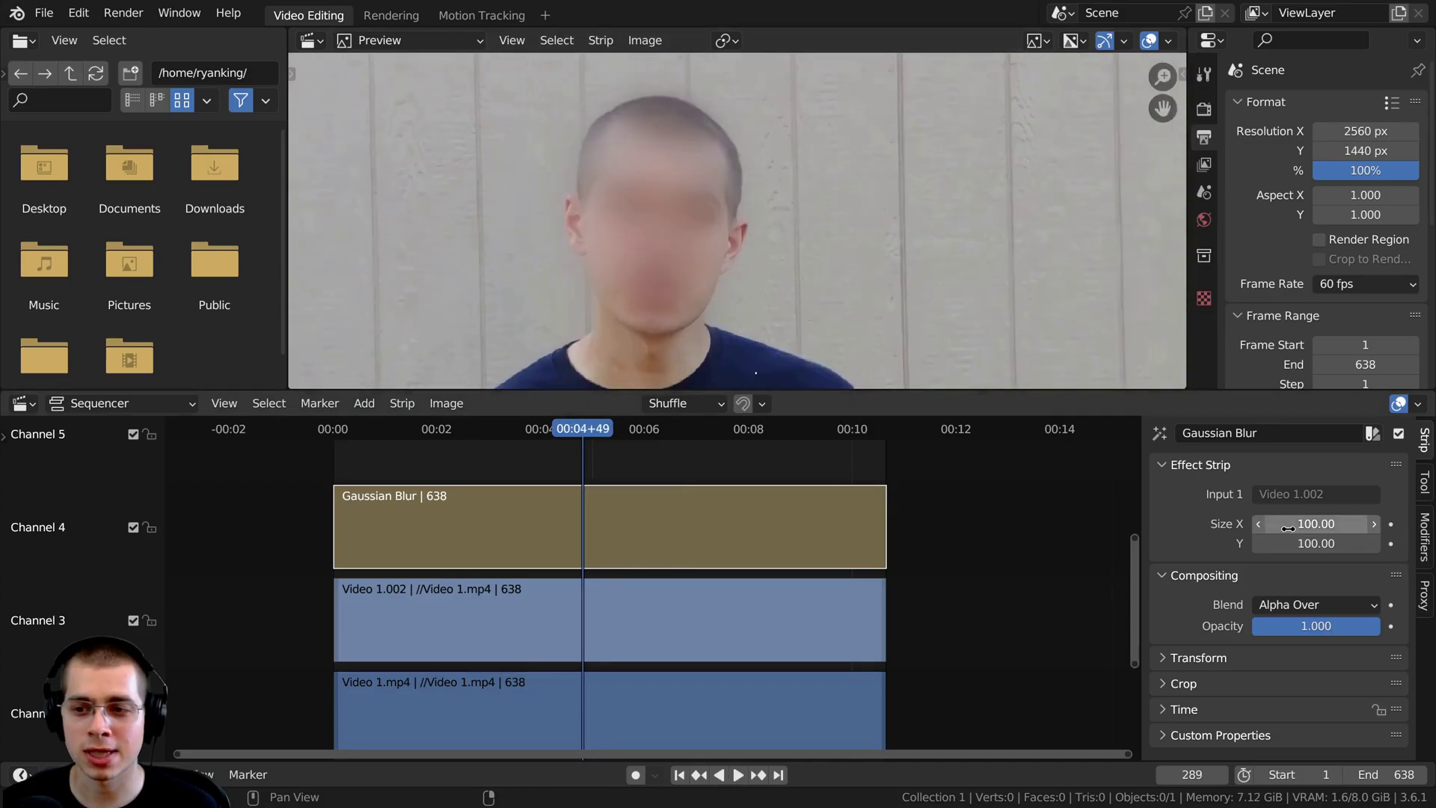
- Try a Size X and Y of 200 on the Gaussian Blur strip, and return both to 100
drag(1280, 523, 1280, 532)
text(200)
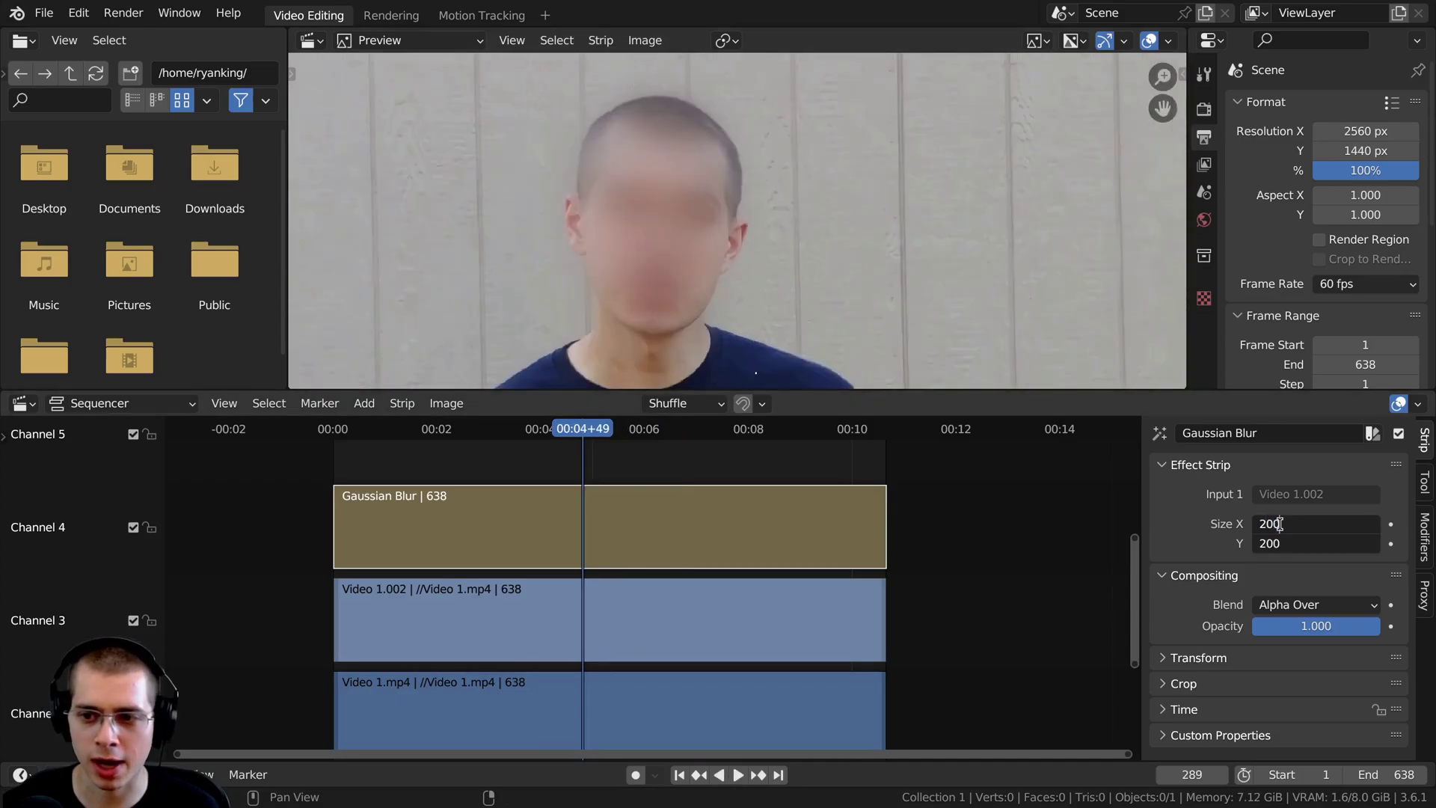
key(Return)
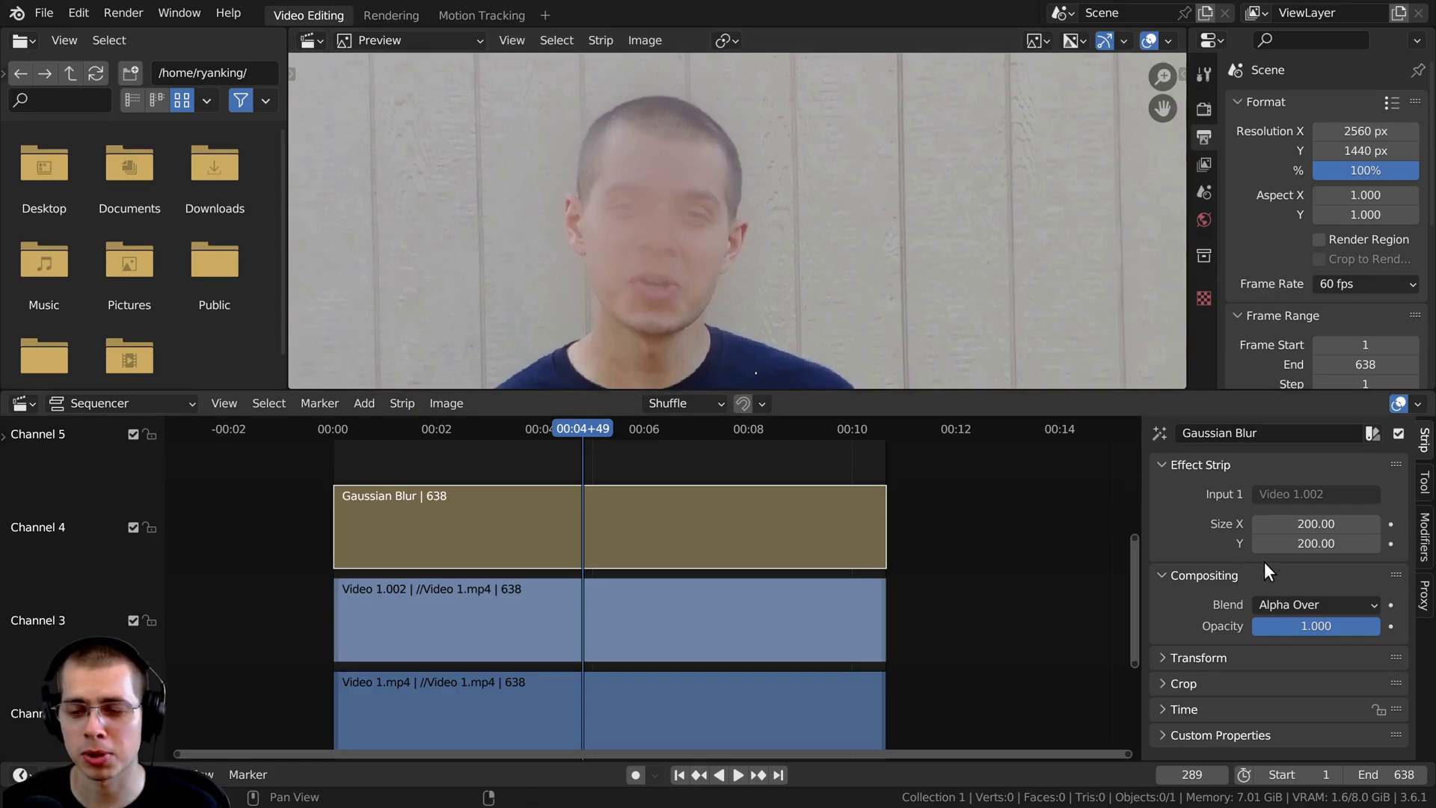
drag(1308, 535, 1314, 526)
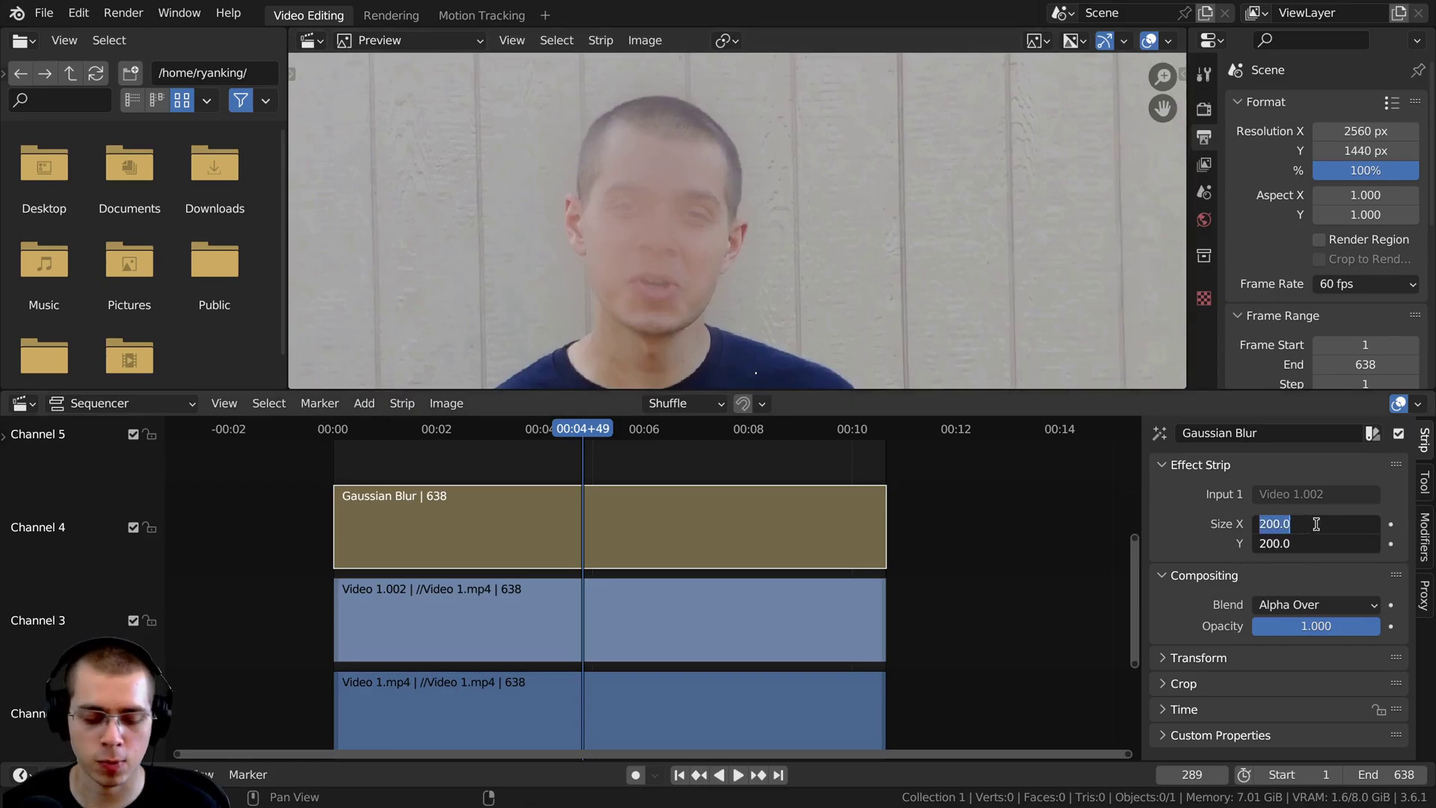
text(100)
key(Return)
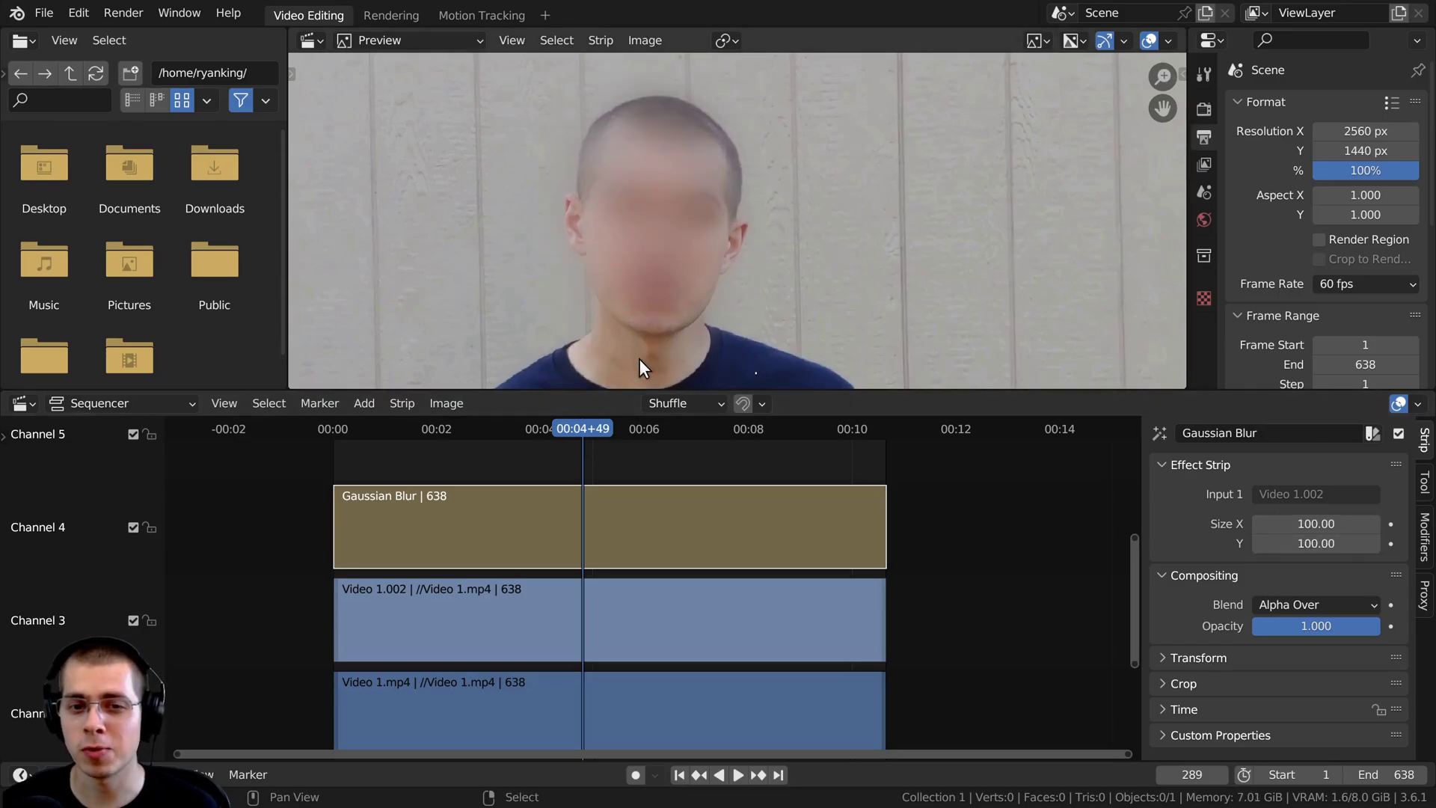
- Add a second Gaussian Blur effect strip on top of the first in channel 5, with Size X and Y of about 50.61
key(Home)
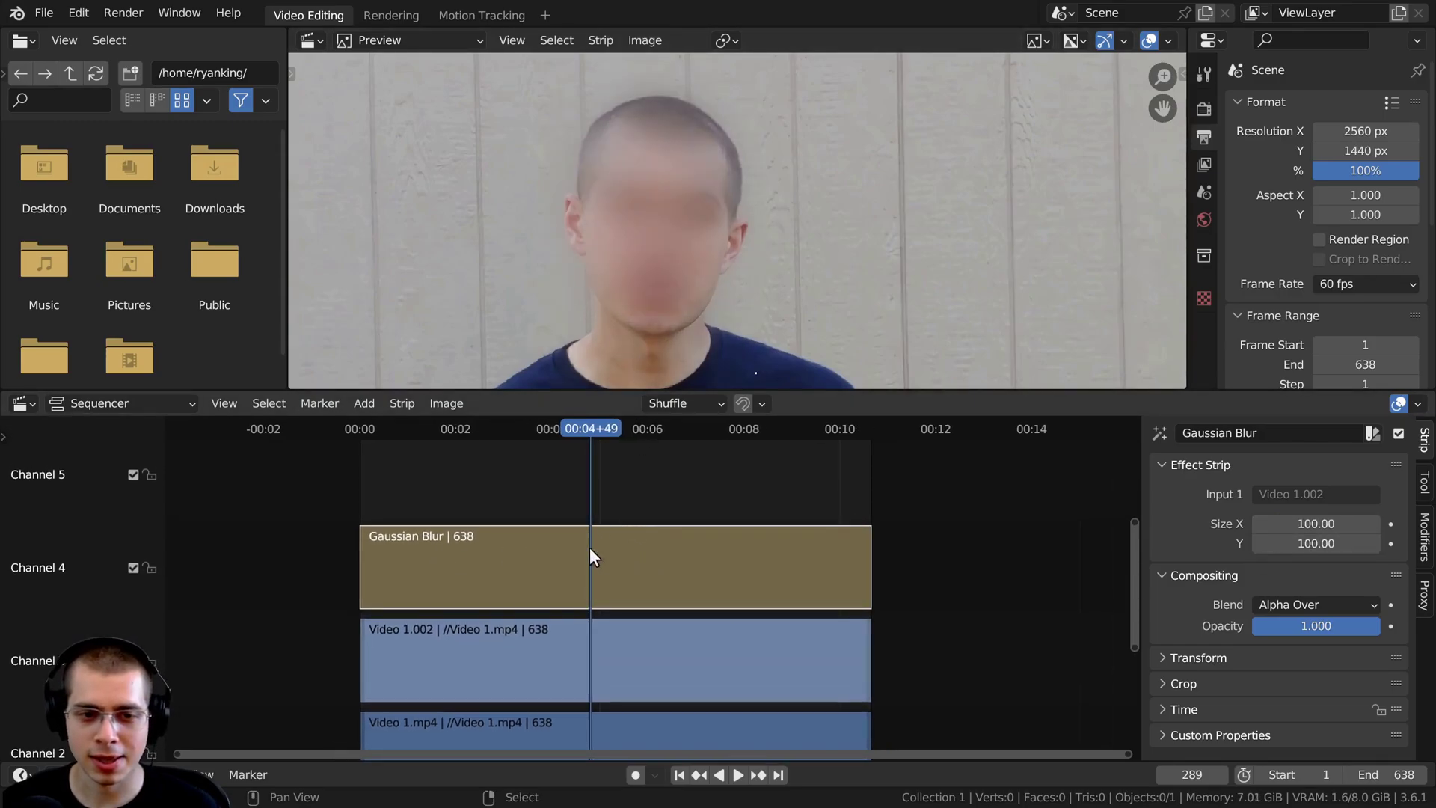
shift+scroll(538, 549, up, 1)
key(shift+a)
mouse_move(540, 568)
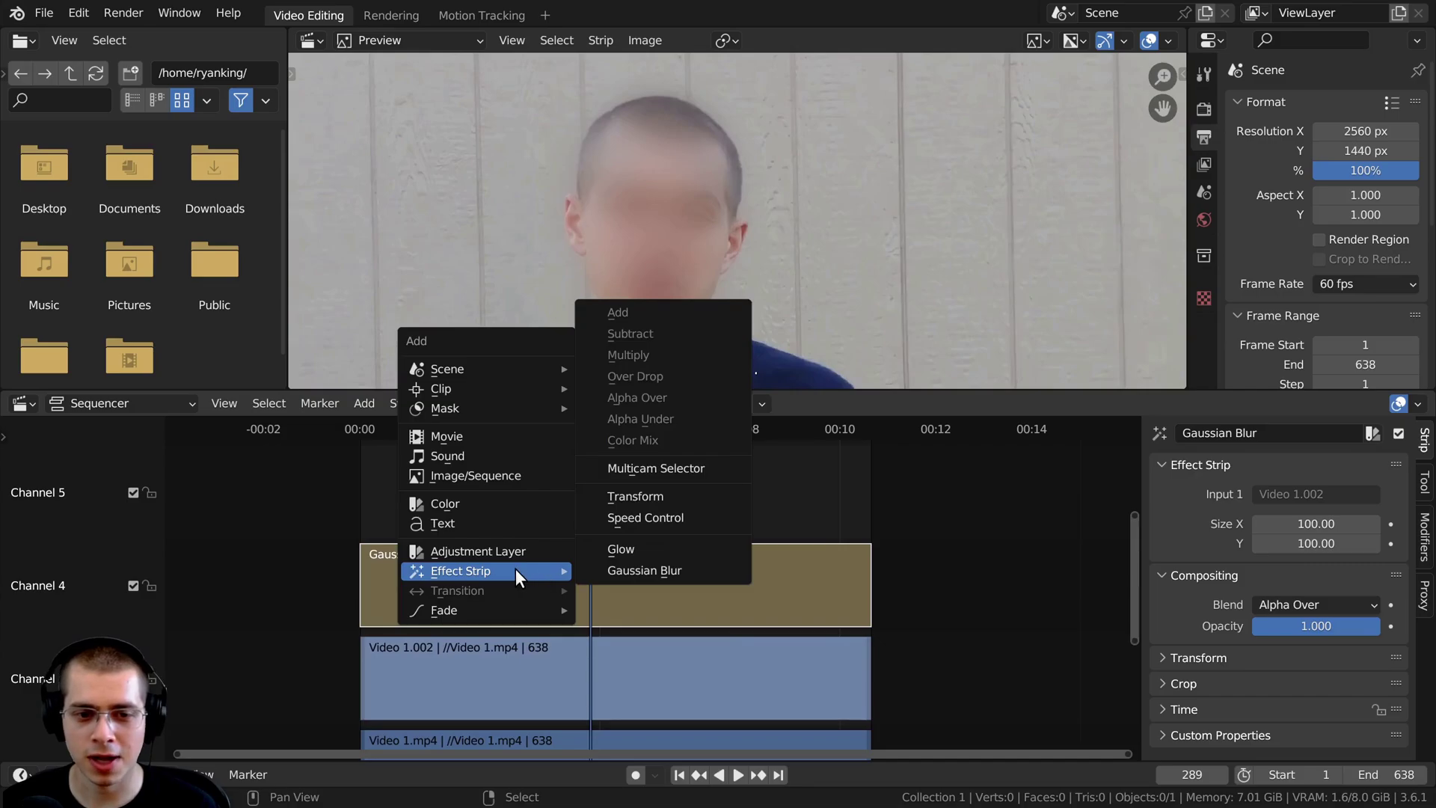
click(627, 572)
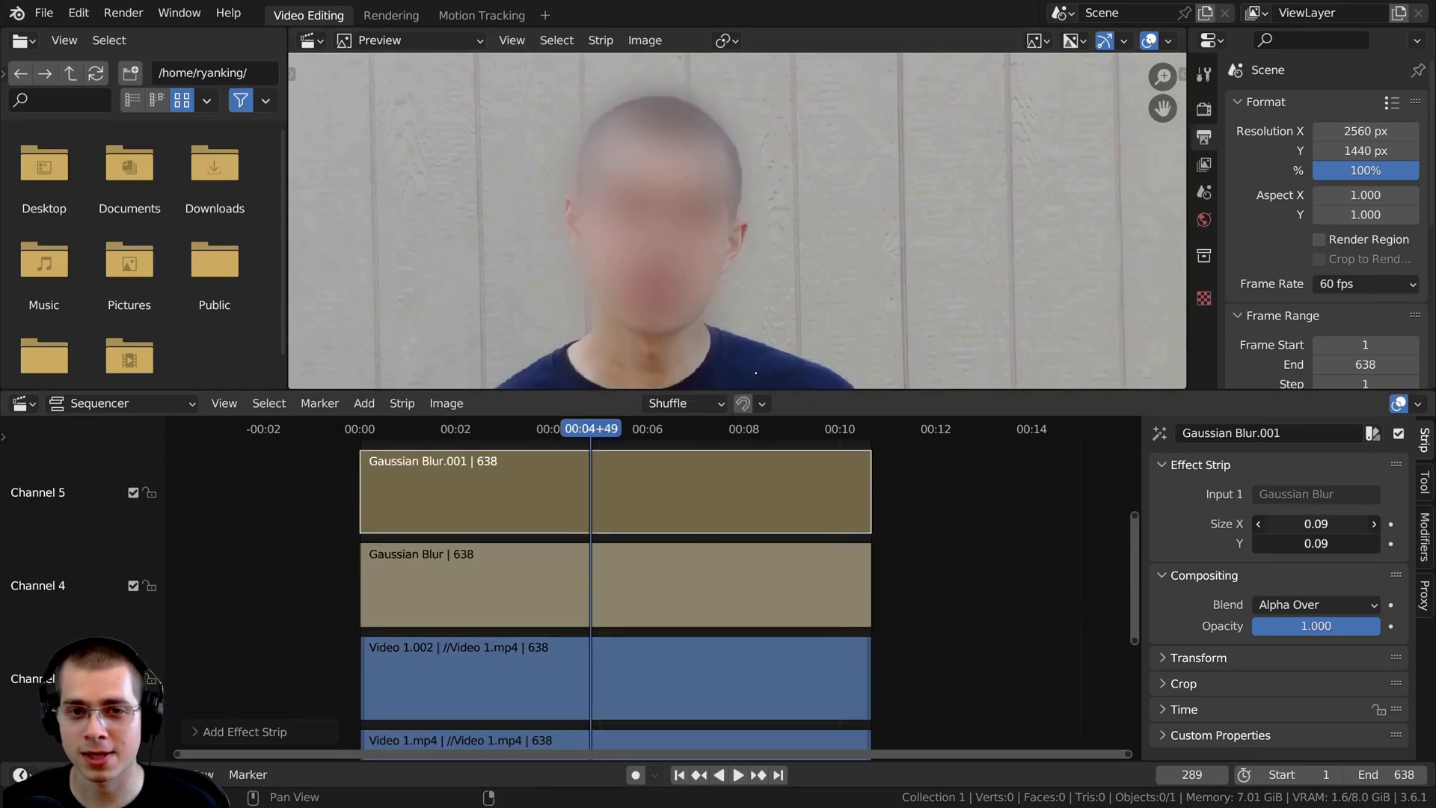
drag(1316, 523, 1346, 523)
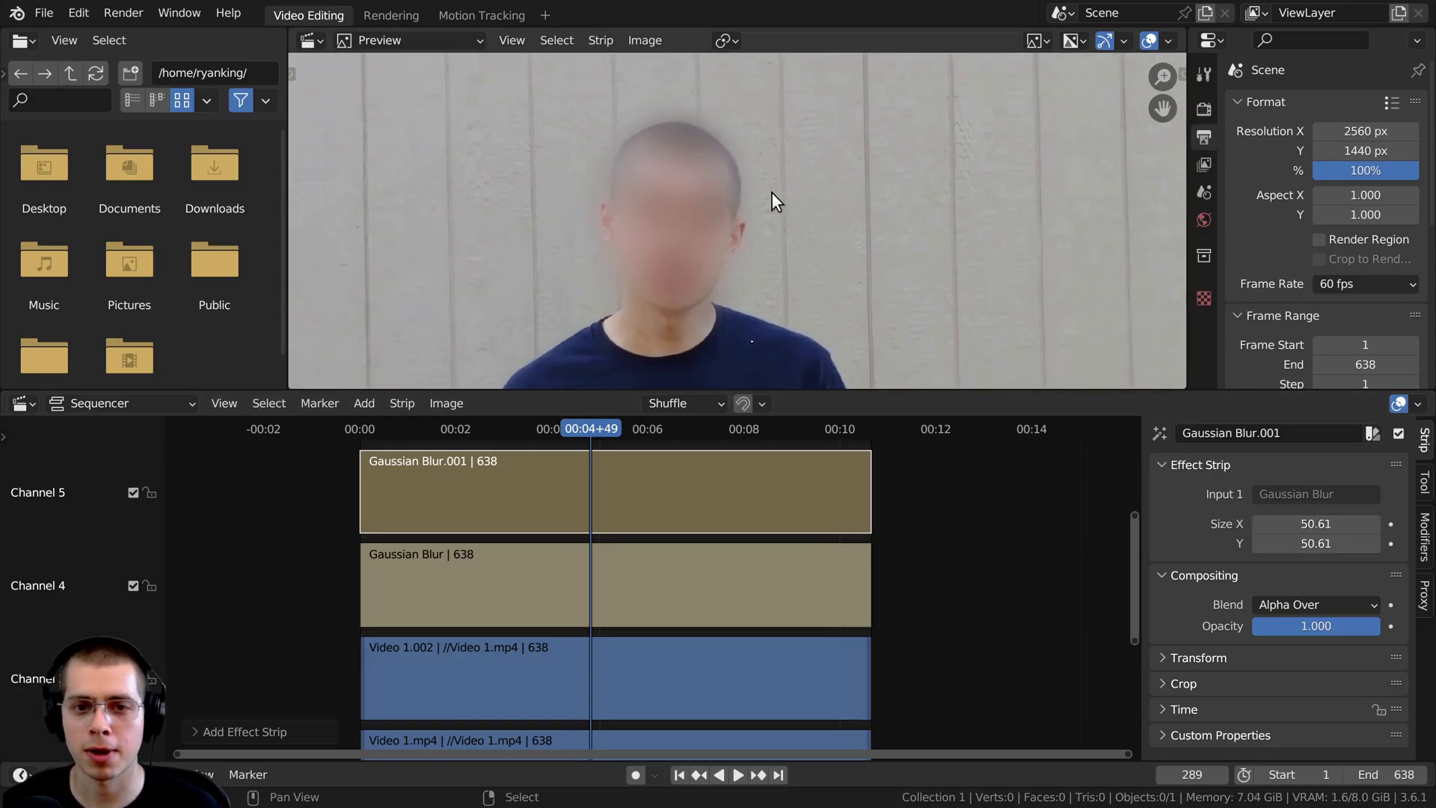
- Play the clip from about the four-second mark to check the doubled face blur
key(space)
click(569, 424)
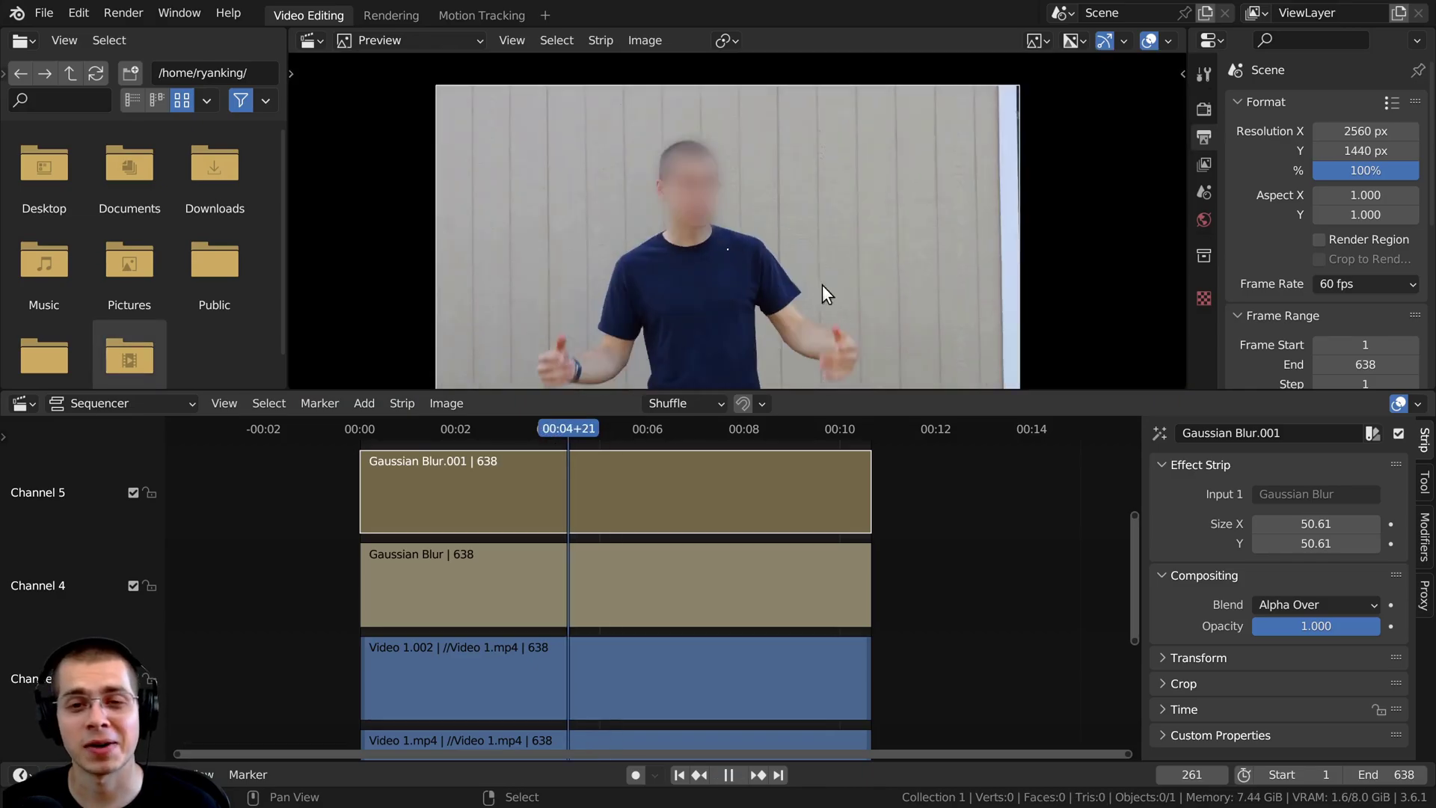
key(Escape)
- Make the upper editors taller and widen the properties editor, with the video recentred in the preview
drag(1110, 390, 1112, 443)
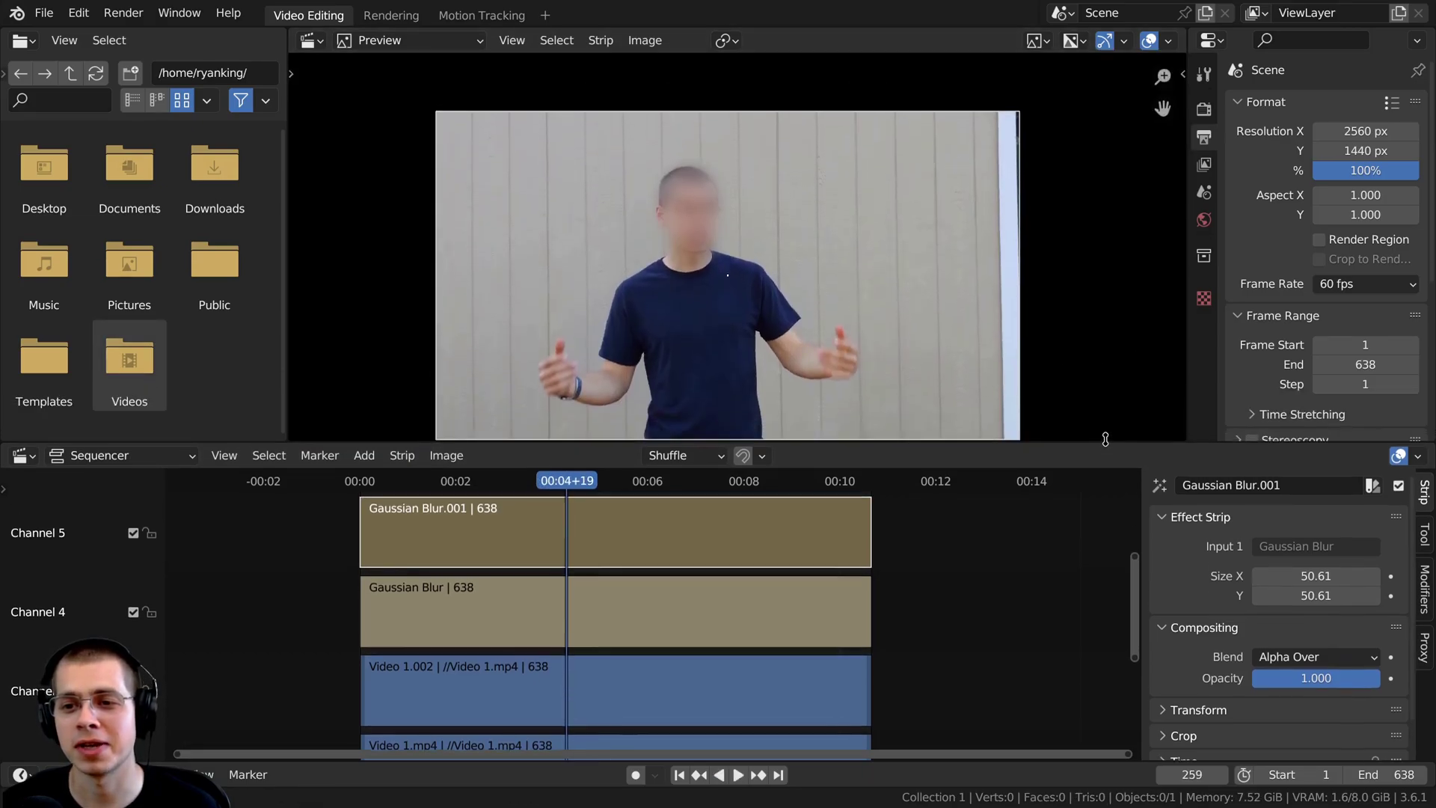
drag(1185, 308, 1065, 302)
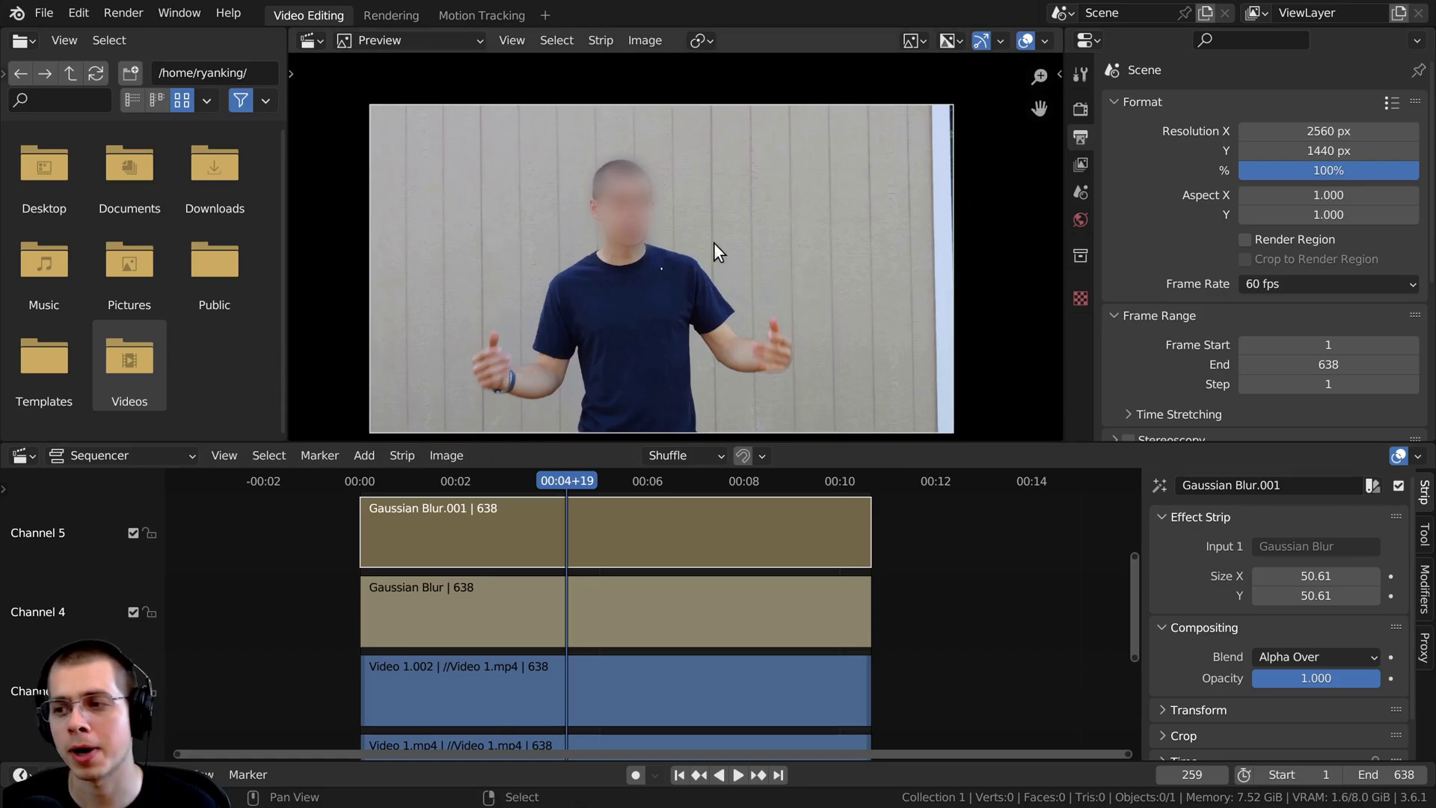
middle_drag(640, 249, 634, 240)
- Set the render output path to a file named Blurred Video in the Tutorial folder
scroll(1187, 182, down, 7)
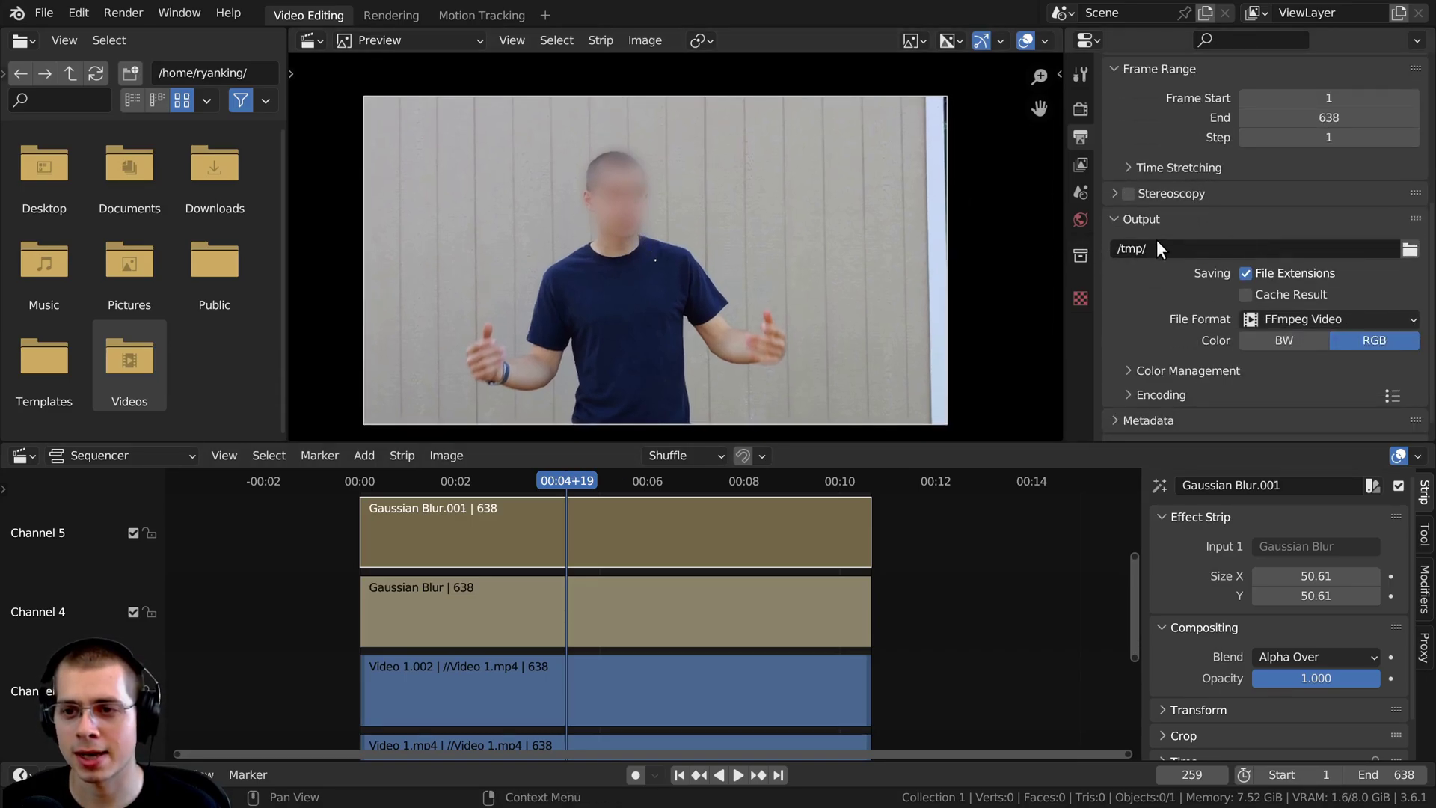
click(1409, 249)
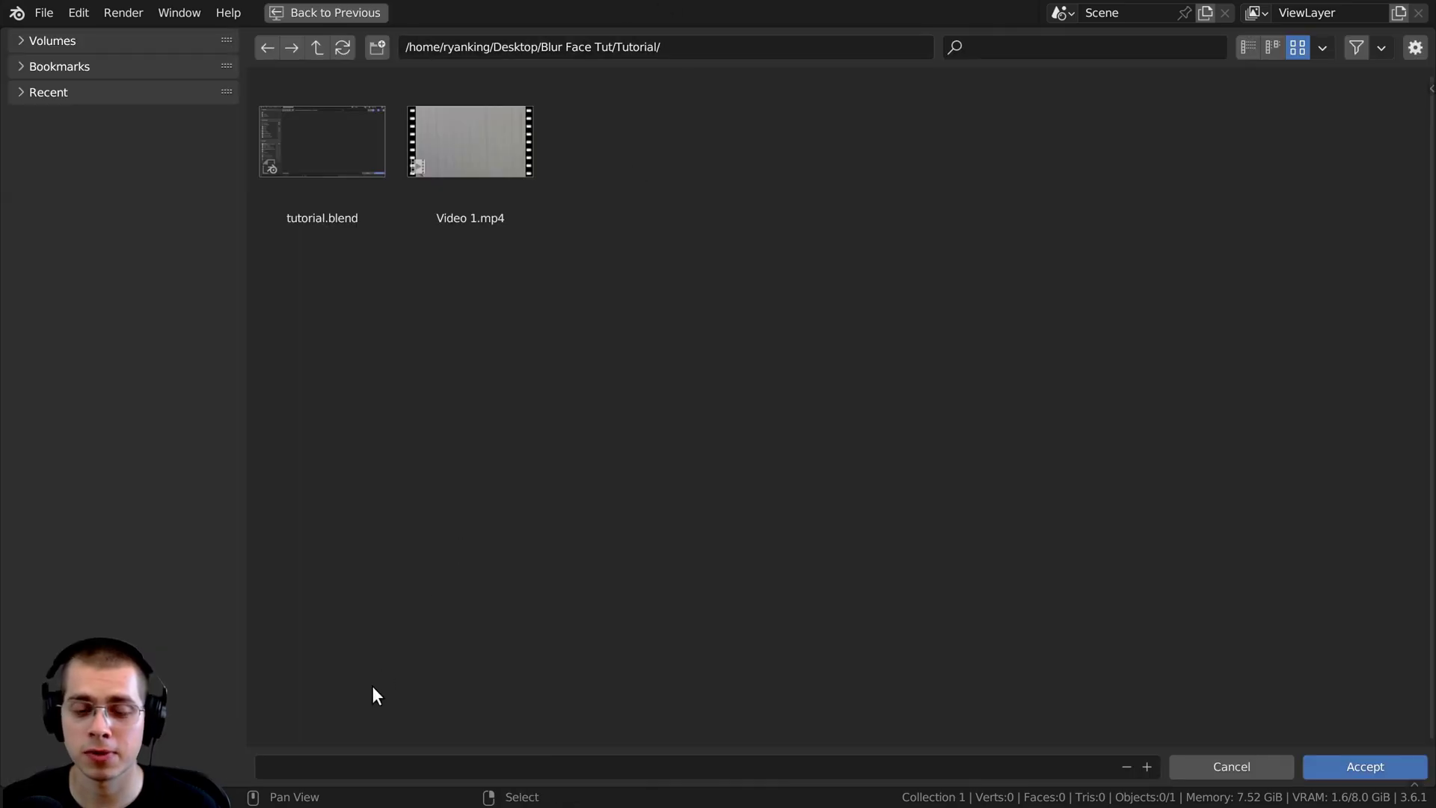
click(316, 765)
text(B)
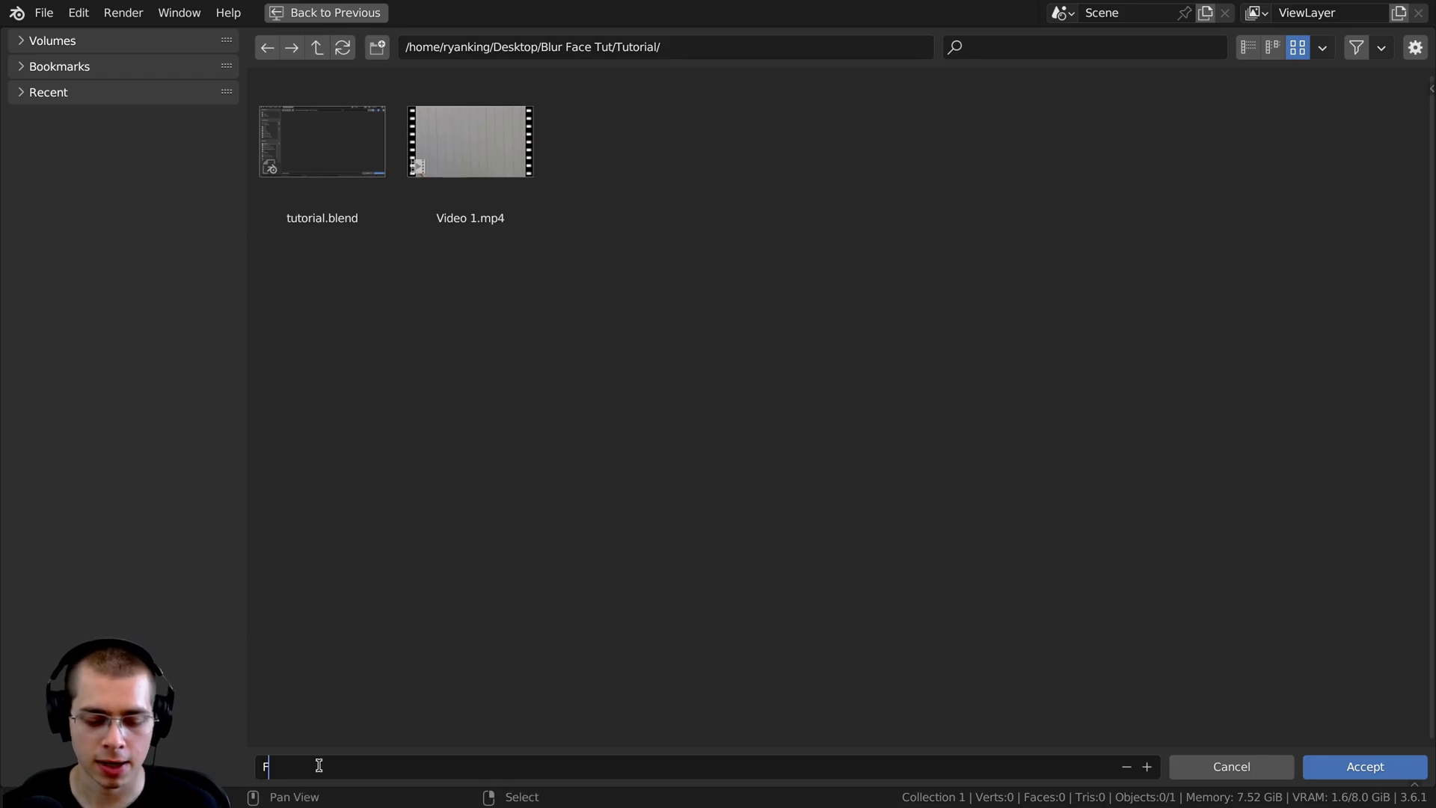
text(lurred Video)
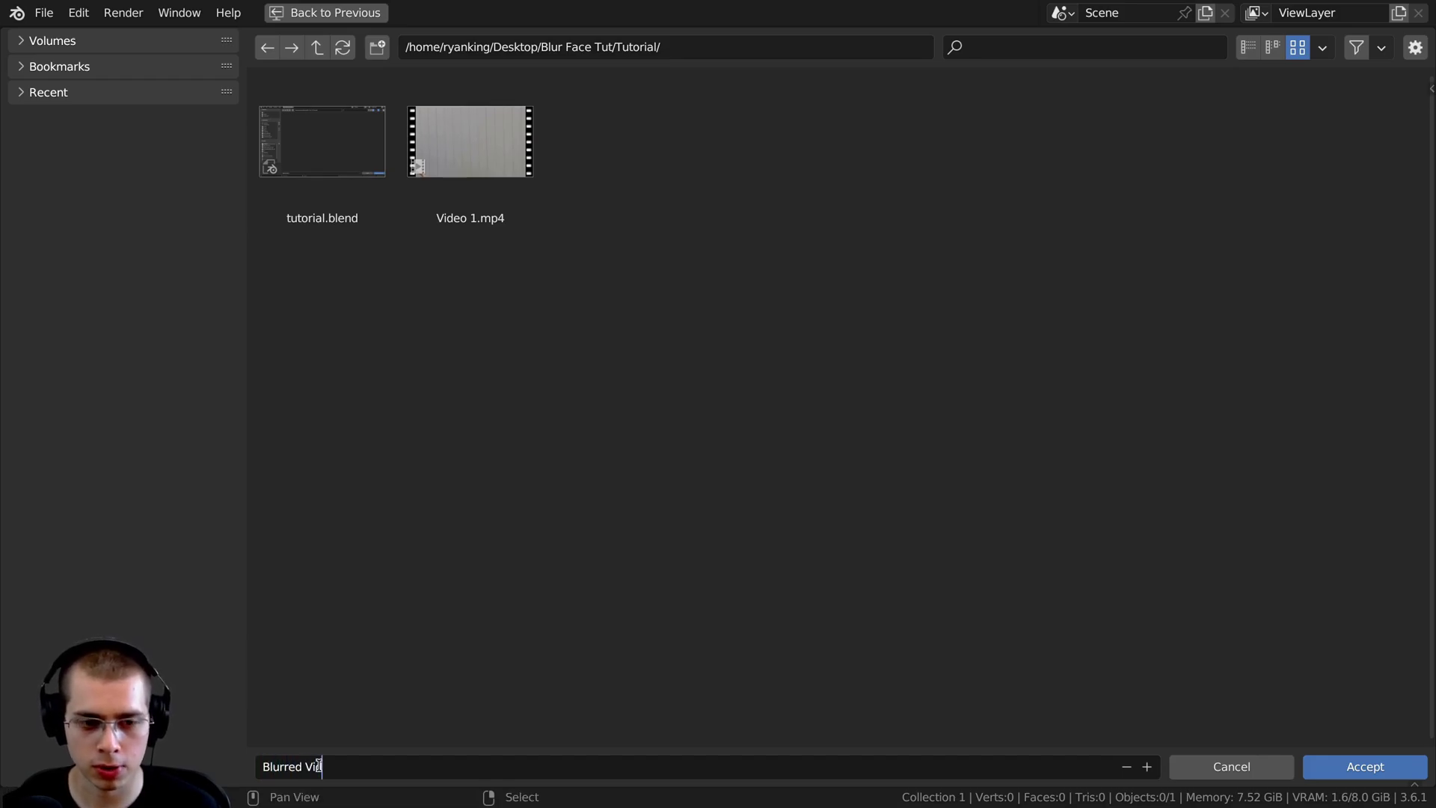
key(Return)
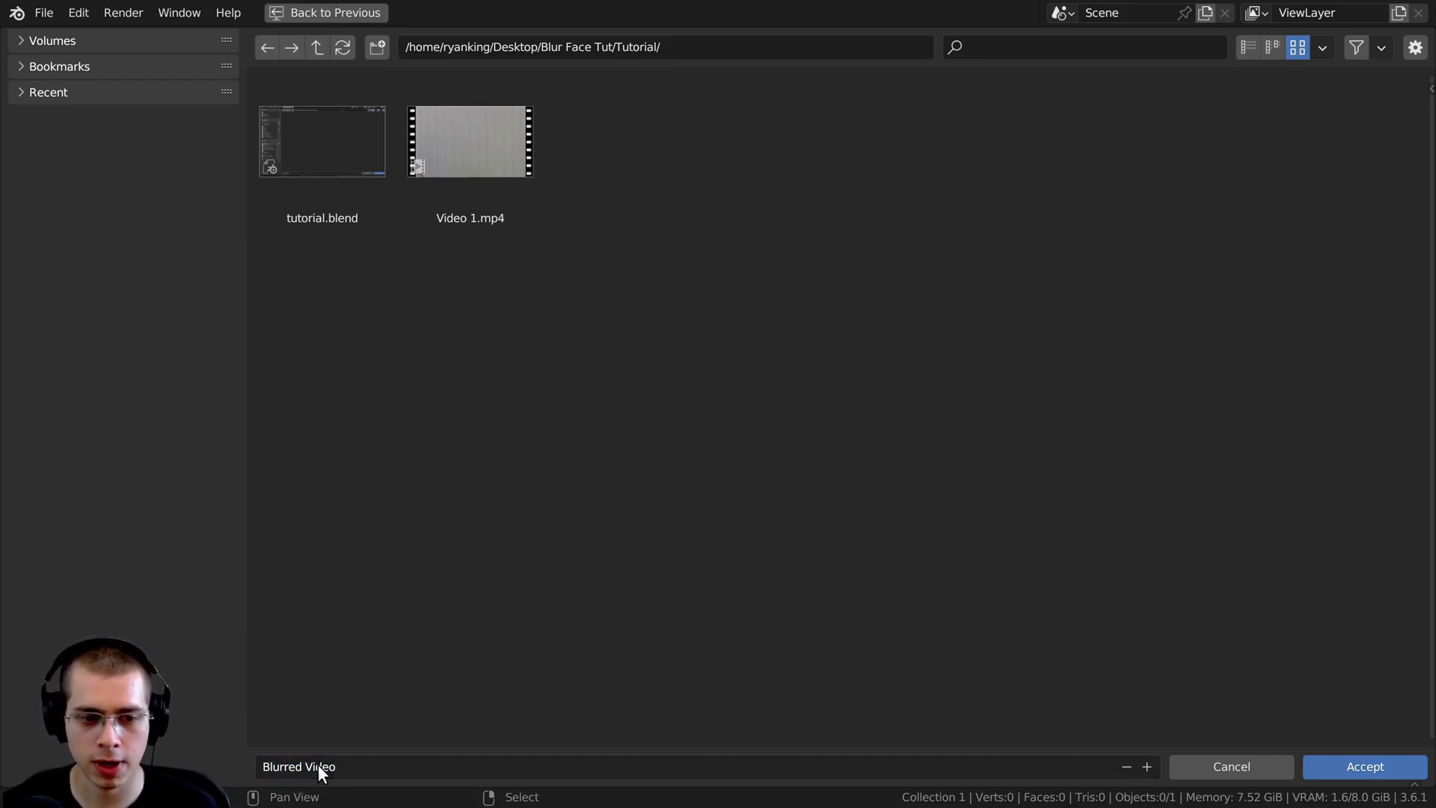
click(1321, 767)
- Review the output file format and the encoding settings for container, video codec, output quality and audio
scroll(1220, 249, down, 1)
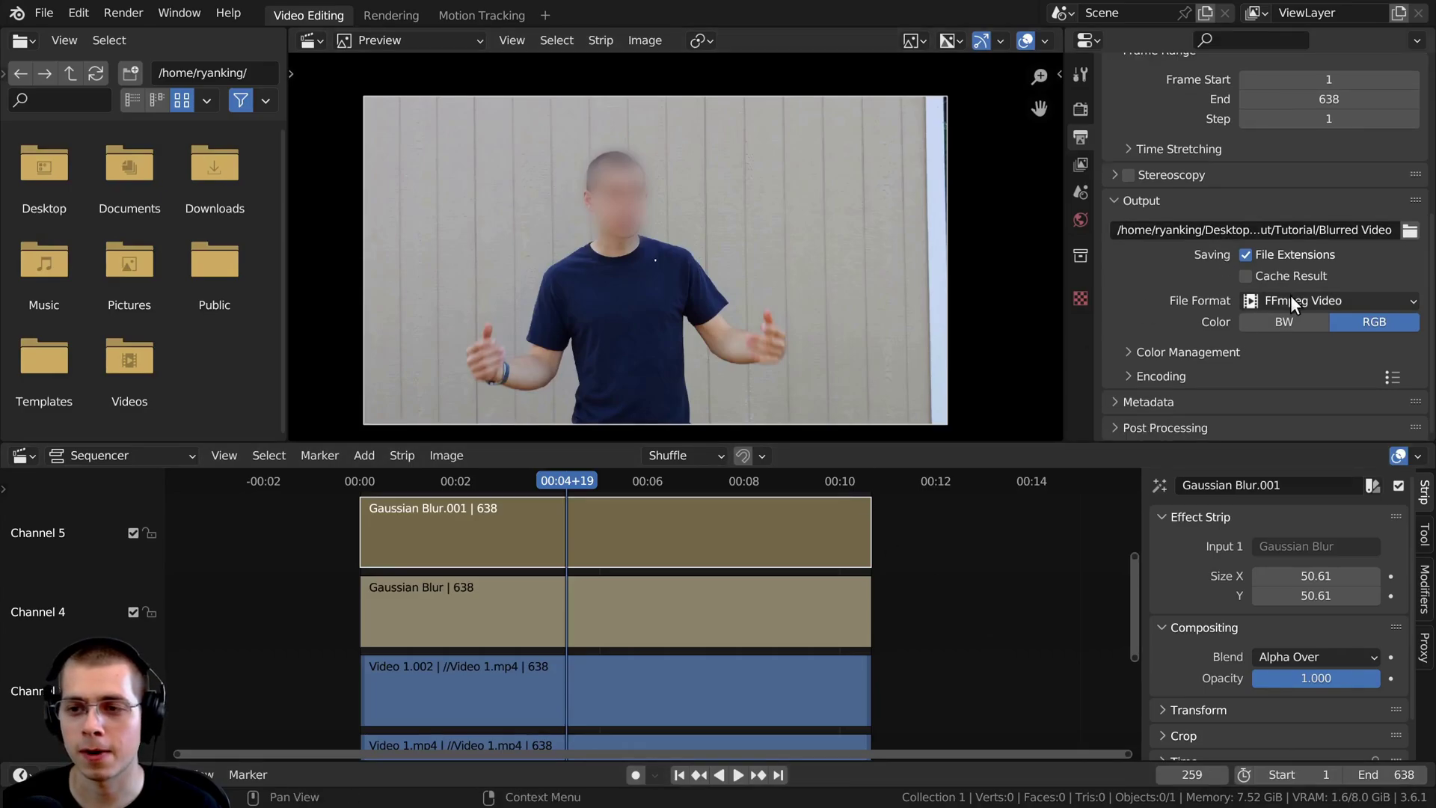
click(1290, 299)
click(1307, 299)
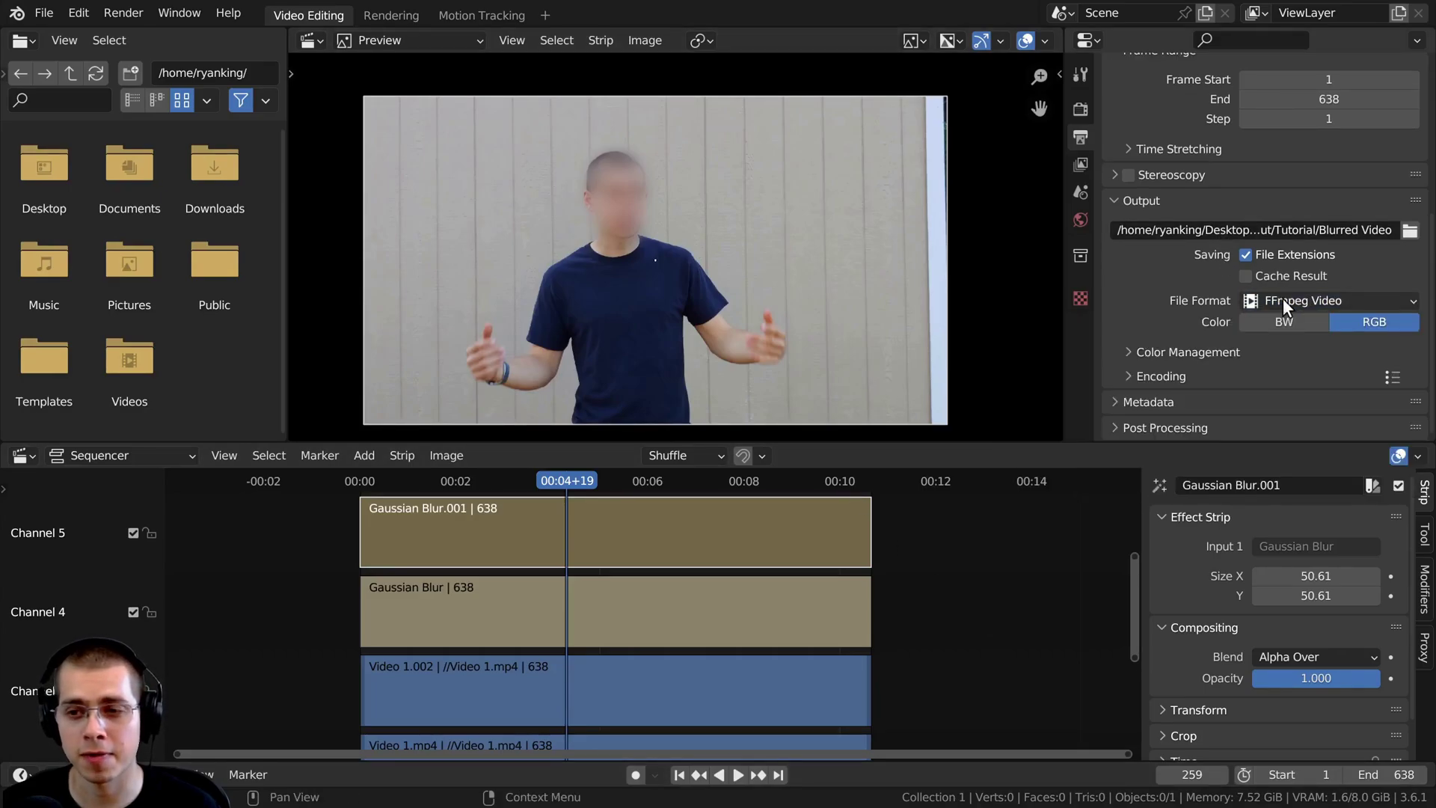
scroll(1227, 314, down, 6)
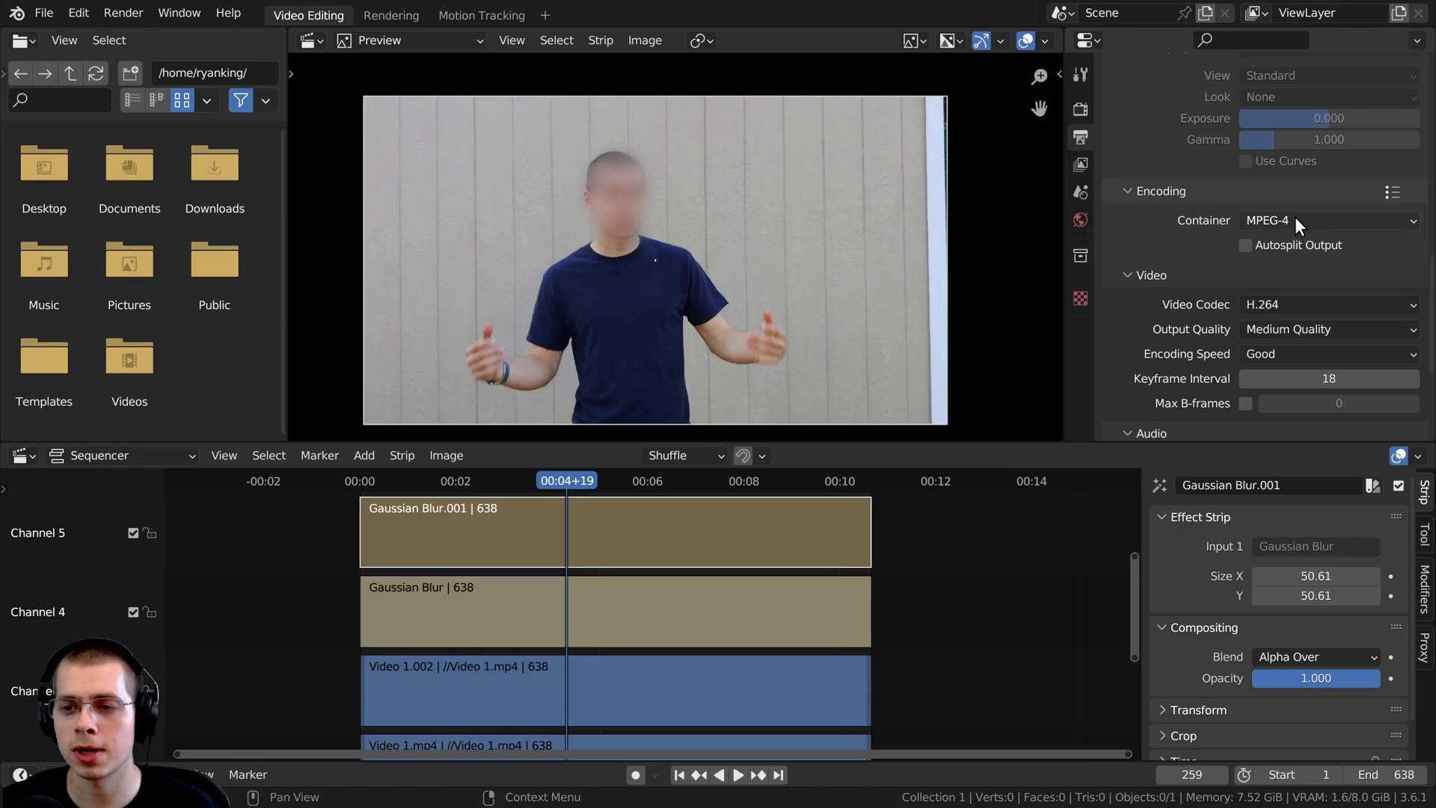
click(1294, 217)
click(1294, 216)
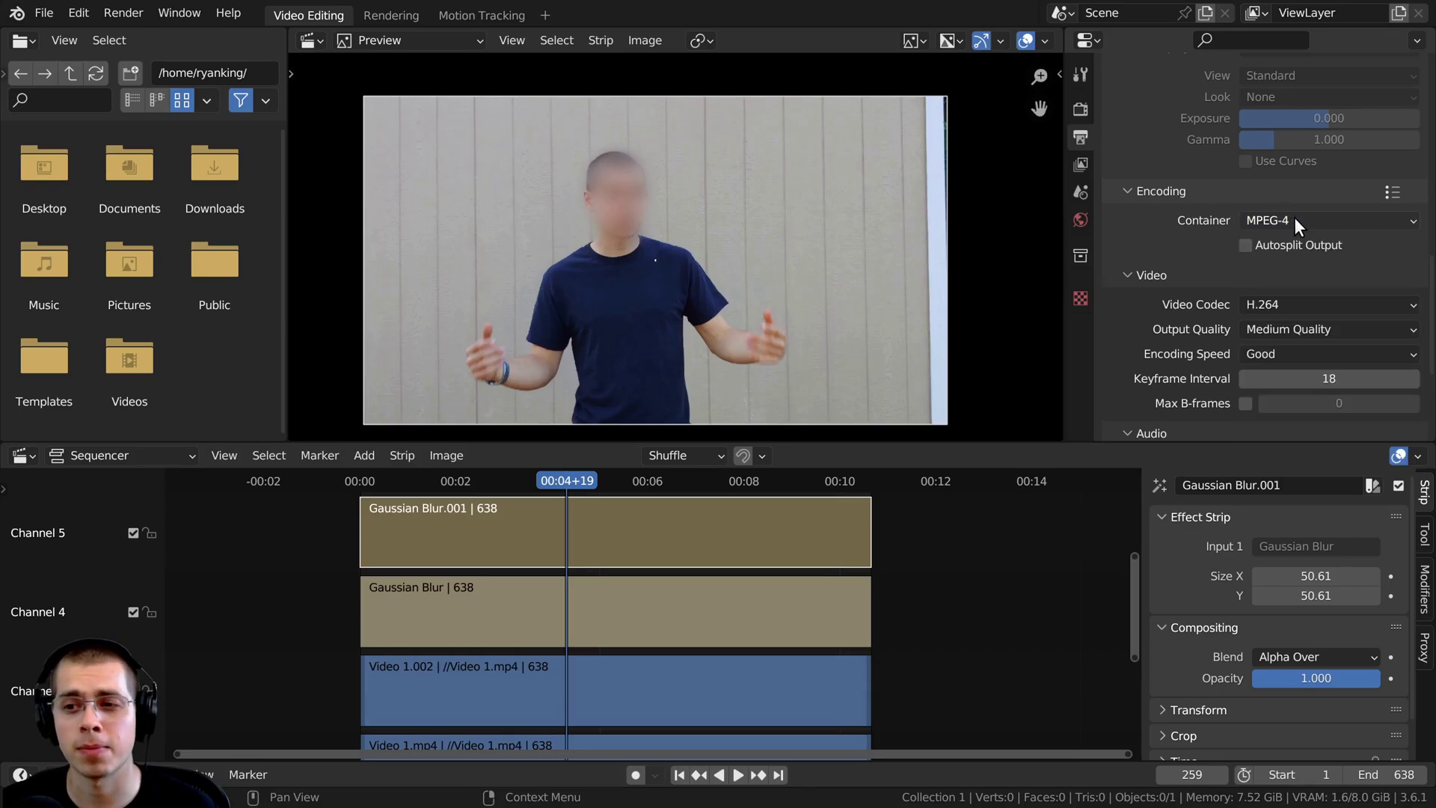
scroll(1292, 217, down, 3)
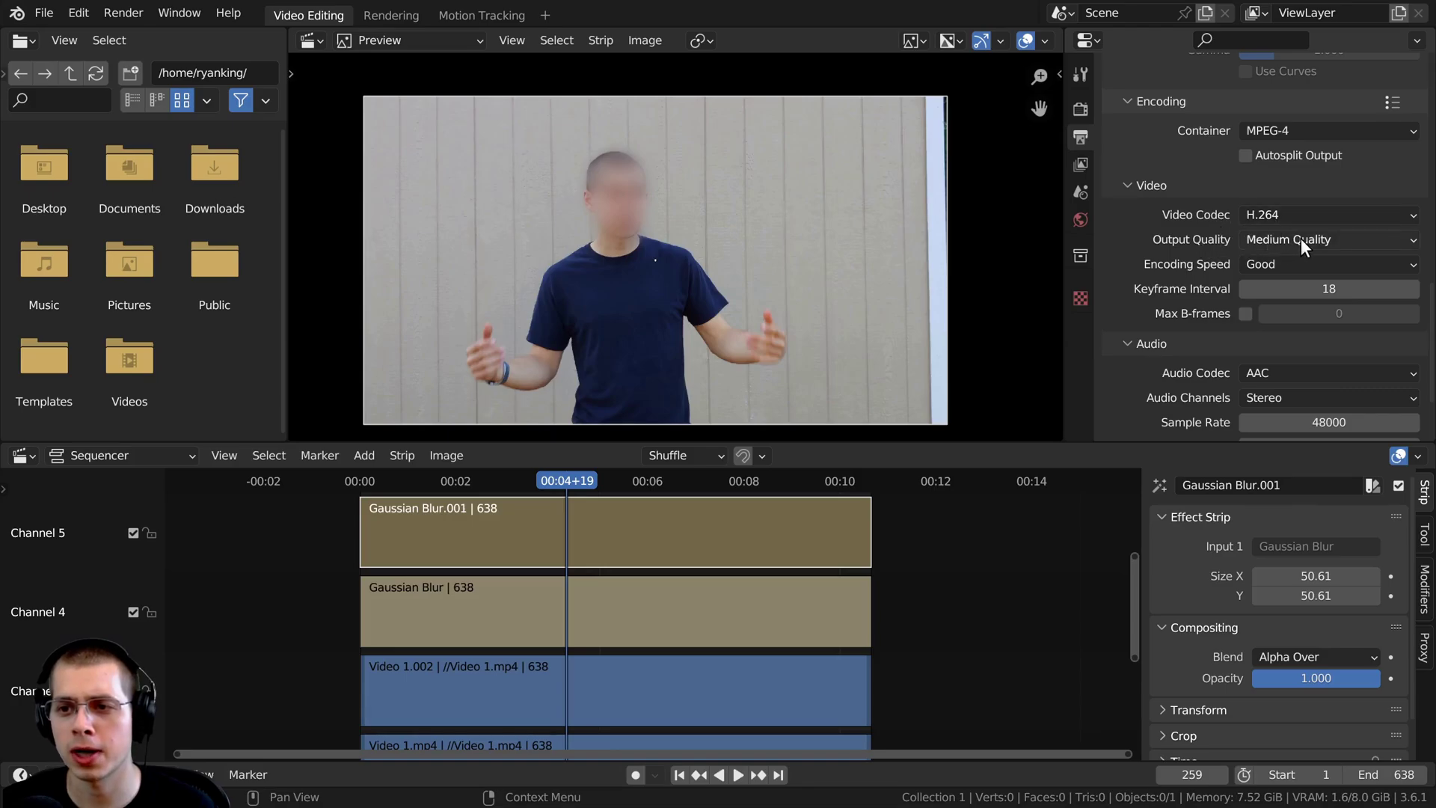
scroll(1256, 254, down, 1)
scroll(1242, 303, down, 3)
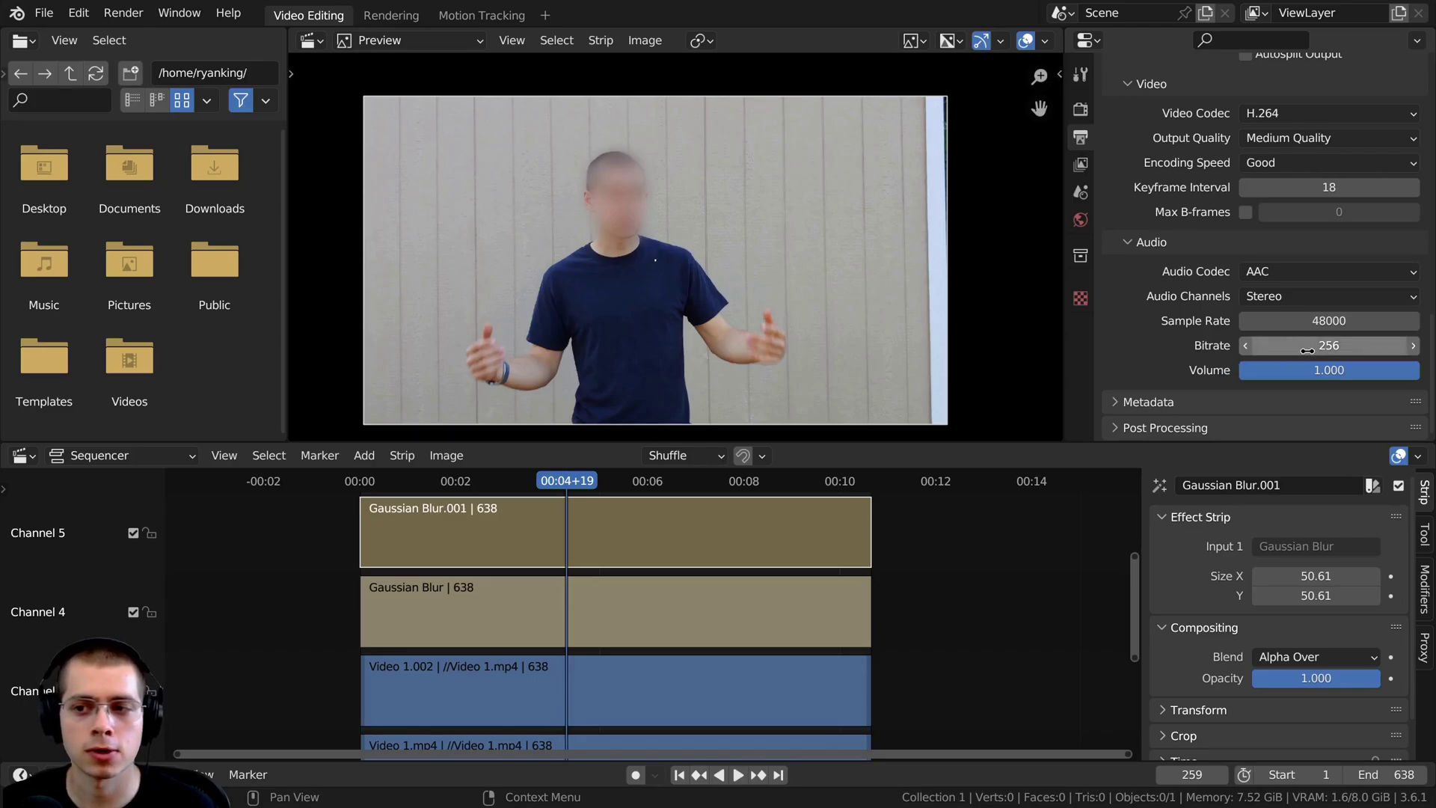
scroll(1245, 196, up, 2)
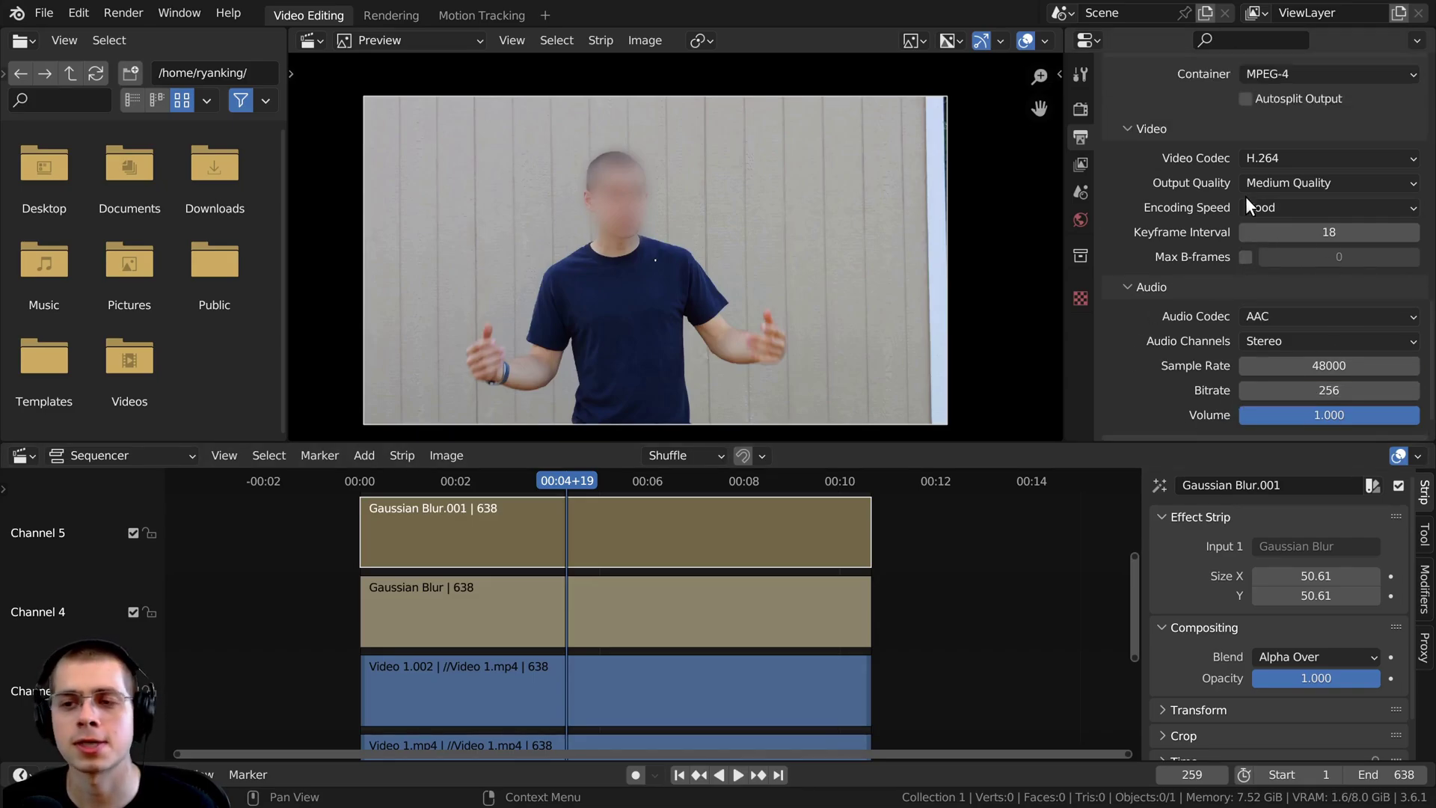
scroll(1244, 202, down, 2)
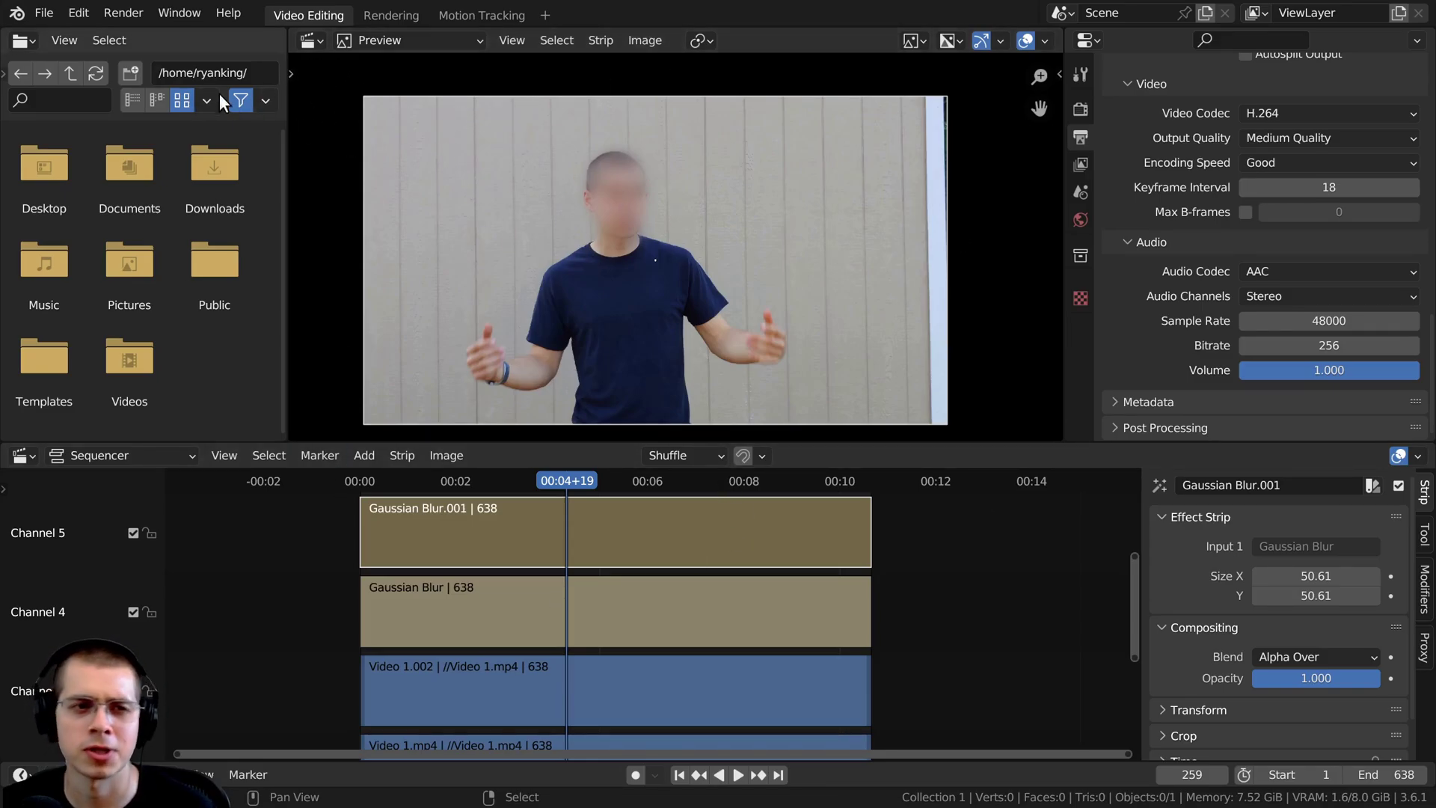
- Save the project file and start rendering the animation
click(44, 13)
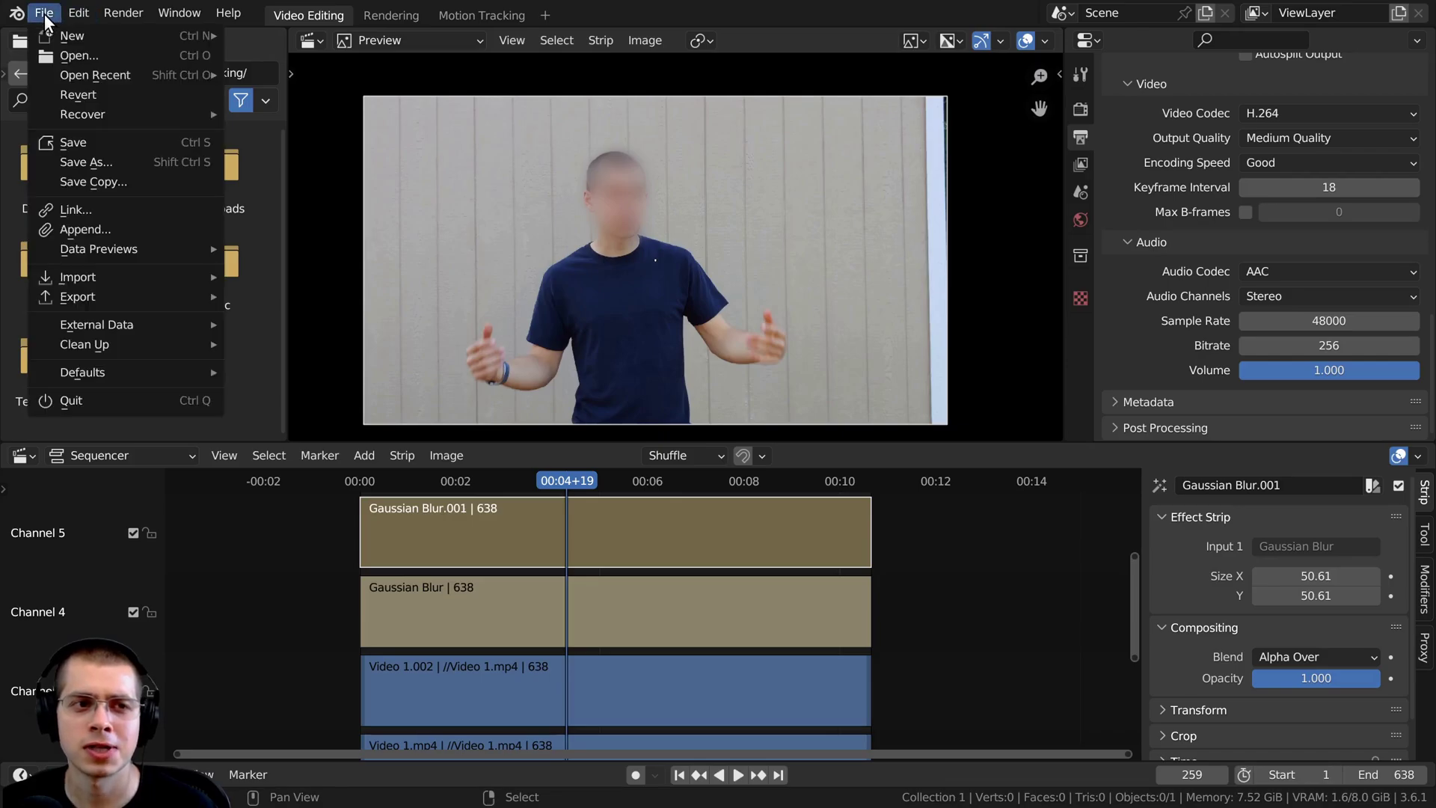
click(78, 138)
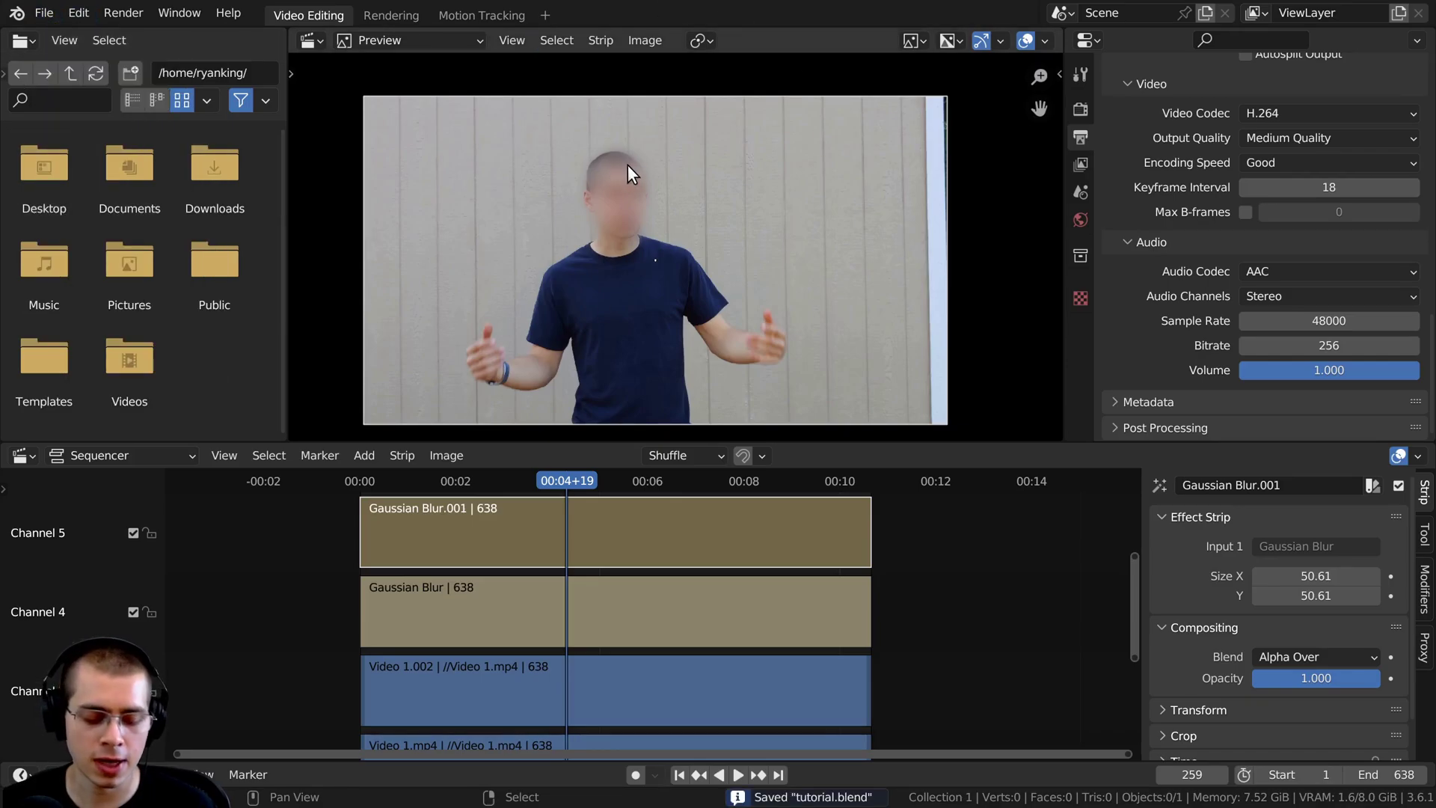
click(127, 15)
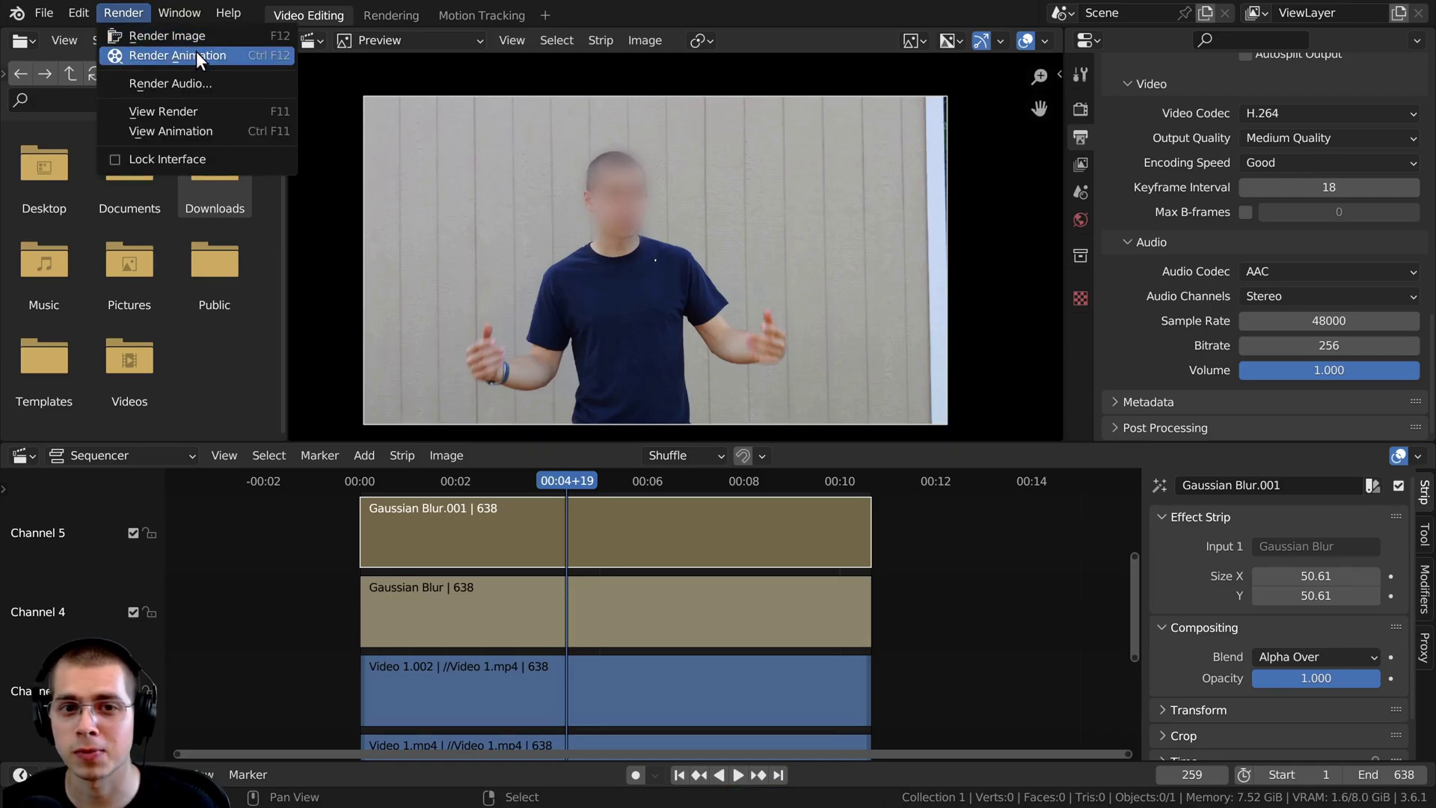
click(196, 54)
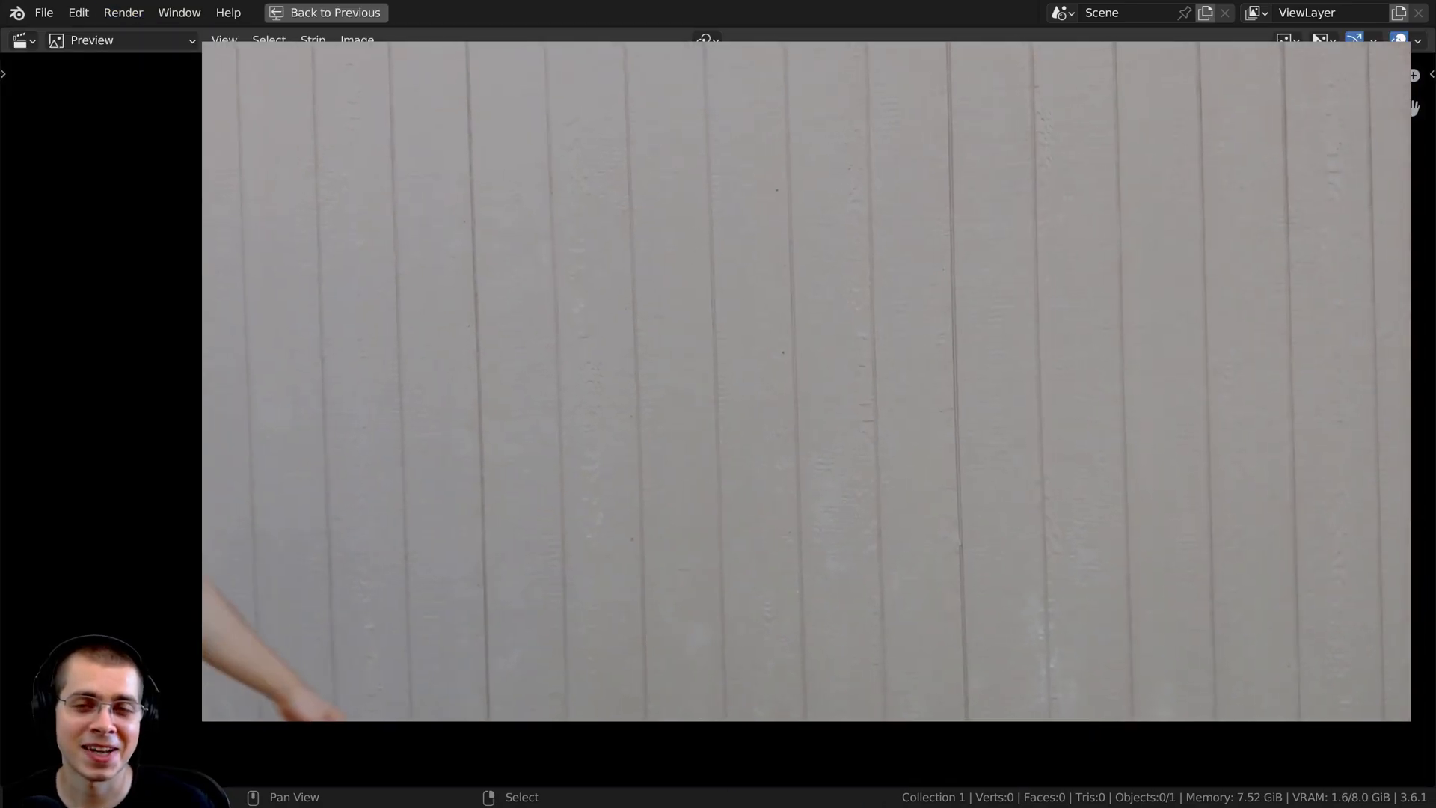